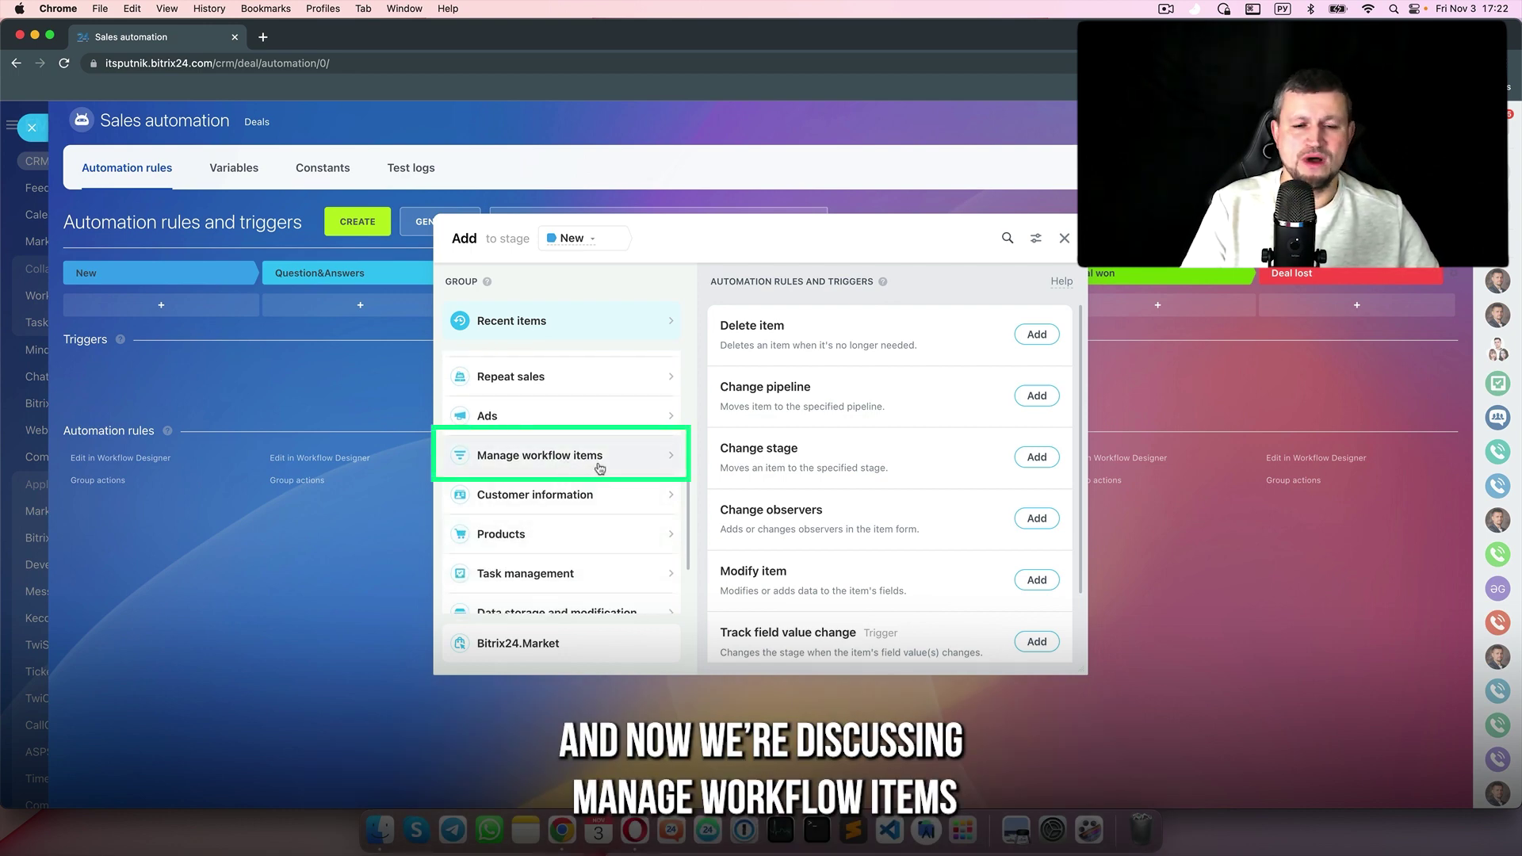
Remove the Track field value change trigger and the Change stage, Change observers and Delete item rules from the deal pipeline
{"action": "left_click", "coordinate": [600, 469]}
{"action": "left_click_drag", "start_coordinate": [788, 235], "coordinate": [662, 235]}
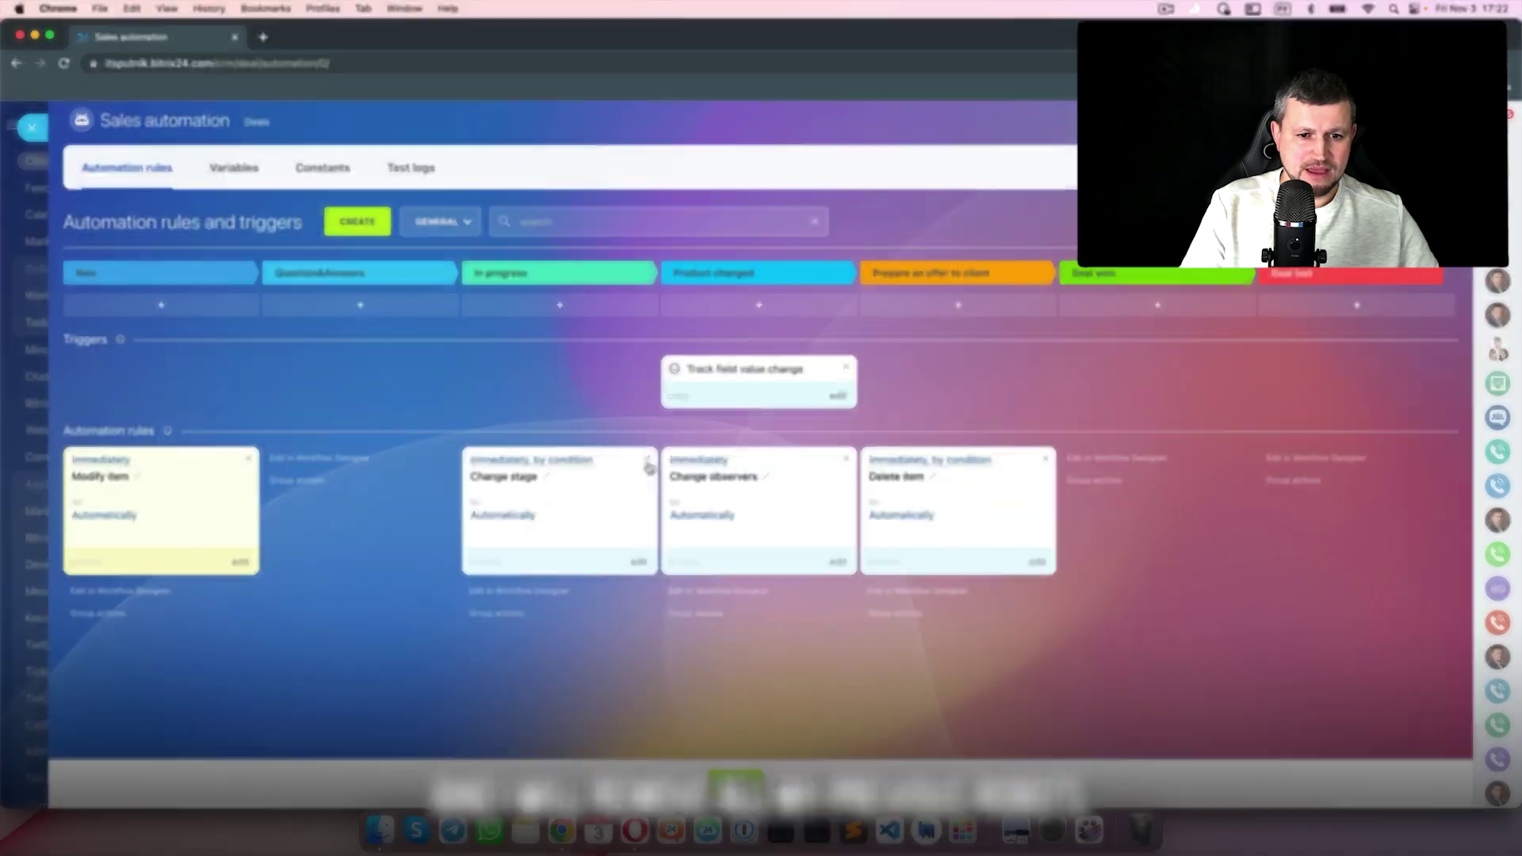
{"action": "left_click", "coordinate": [845, 368]}
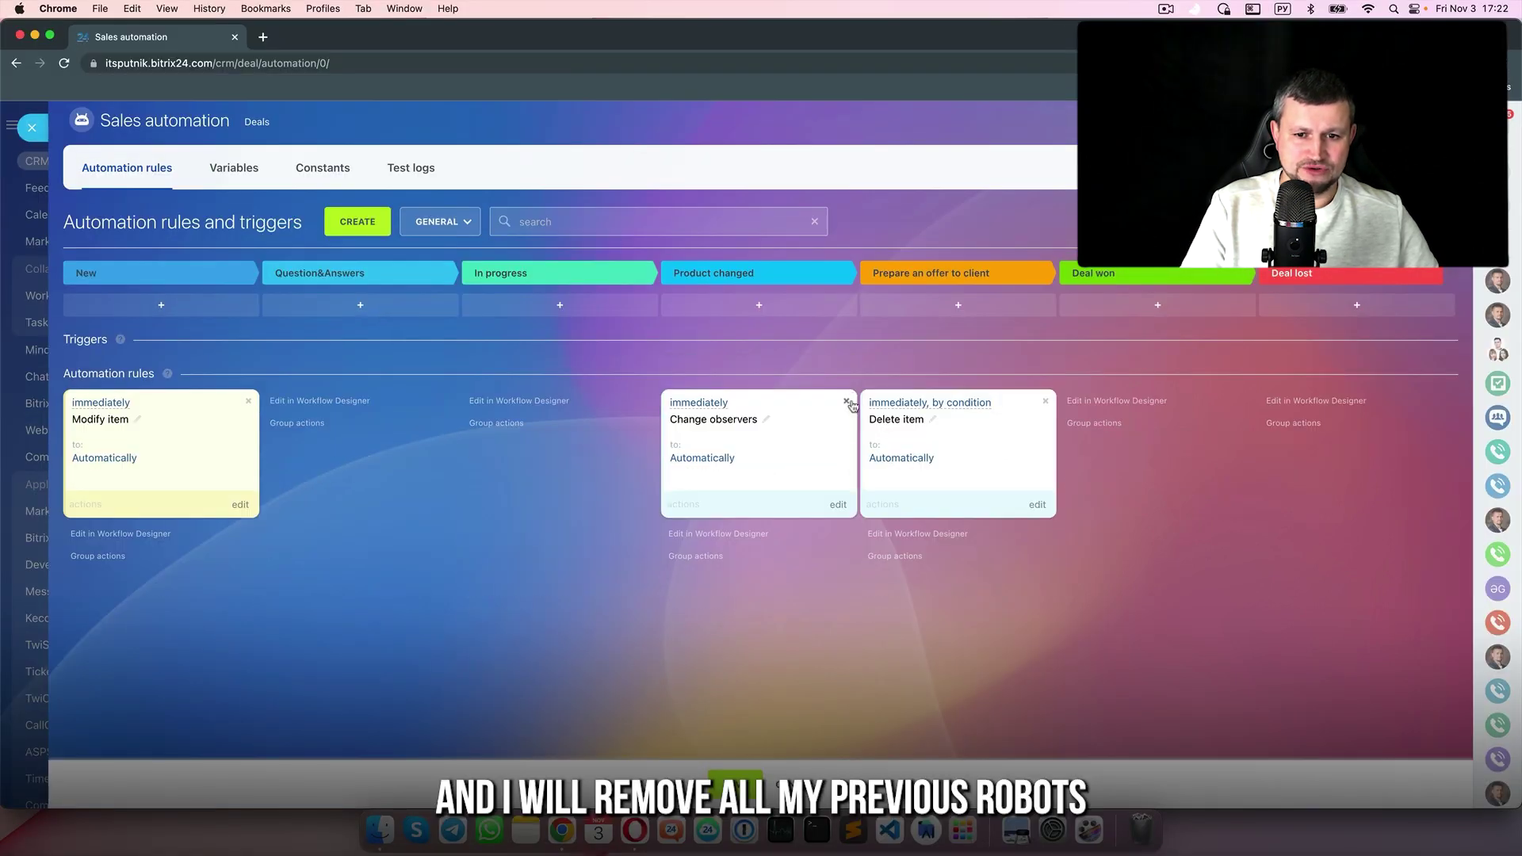
{"action": "left_click", "coordinate": [847, 401]}
{"action": "left_click", "coordinate": [1045, 401]}
Move the Modify item rule to the In progress stage and reselect Name as the field it changes
{"action": "left_click_drag", "start_coordinate": [177, 442], "coordinate": [505, 452]}
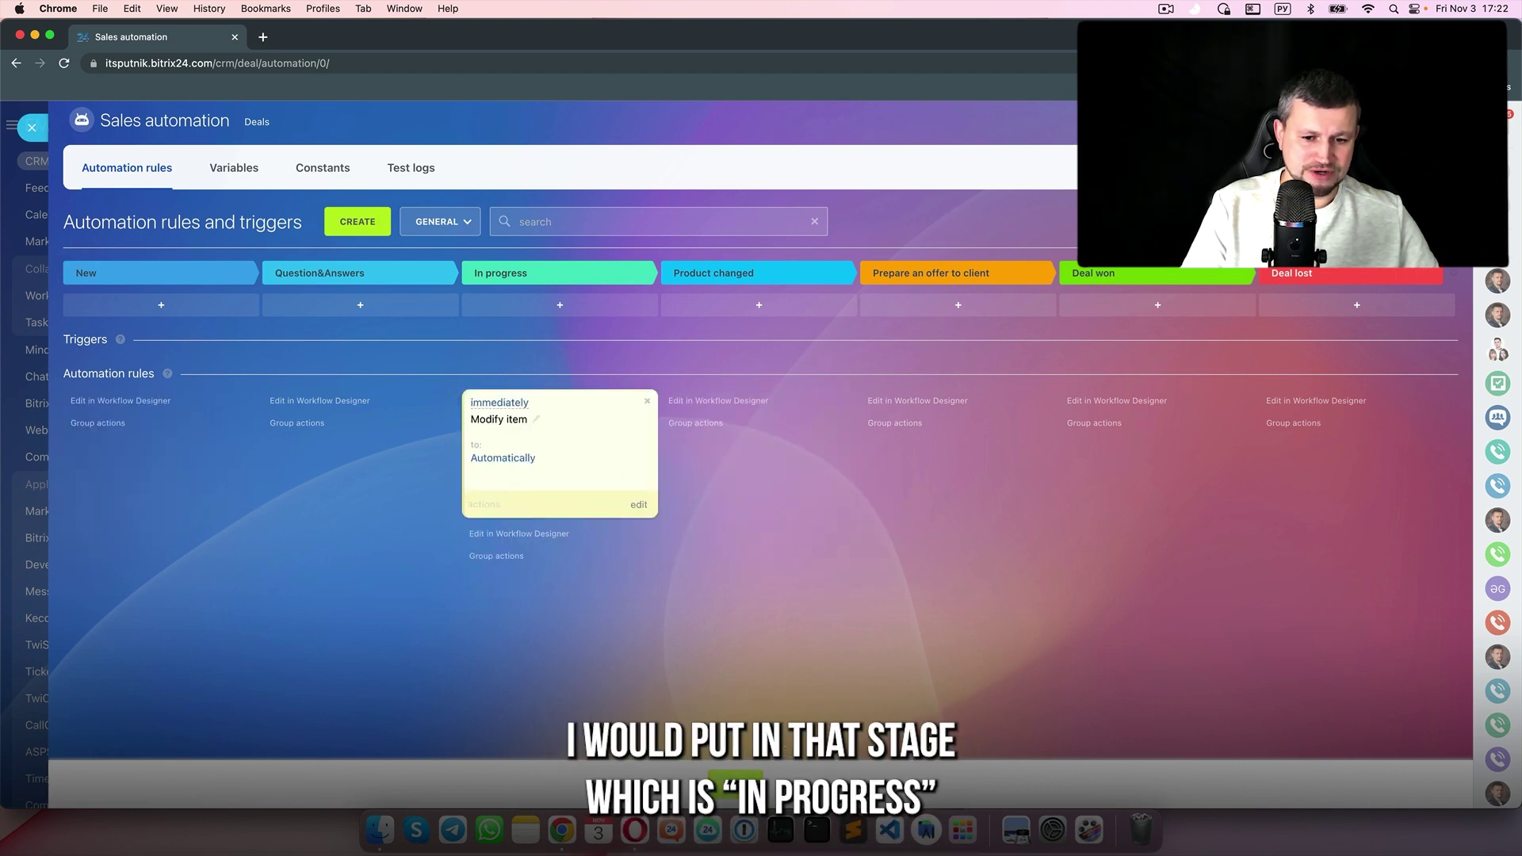
{"action": "left_click", "coordinate": [638, 504]}
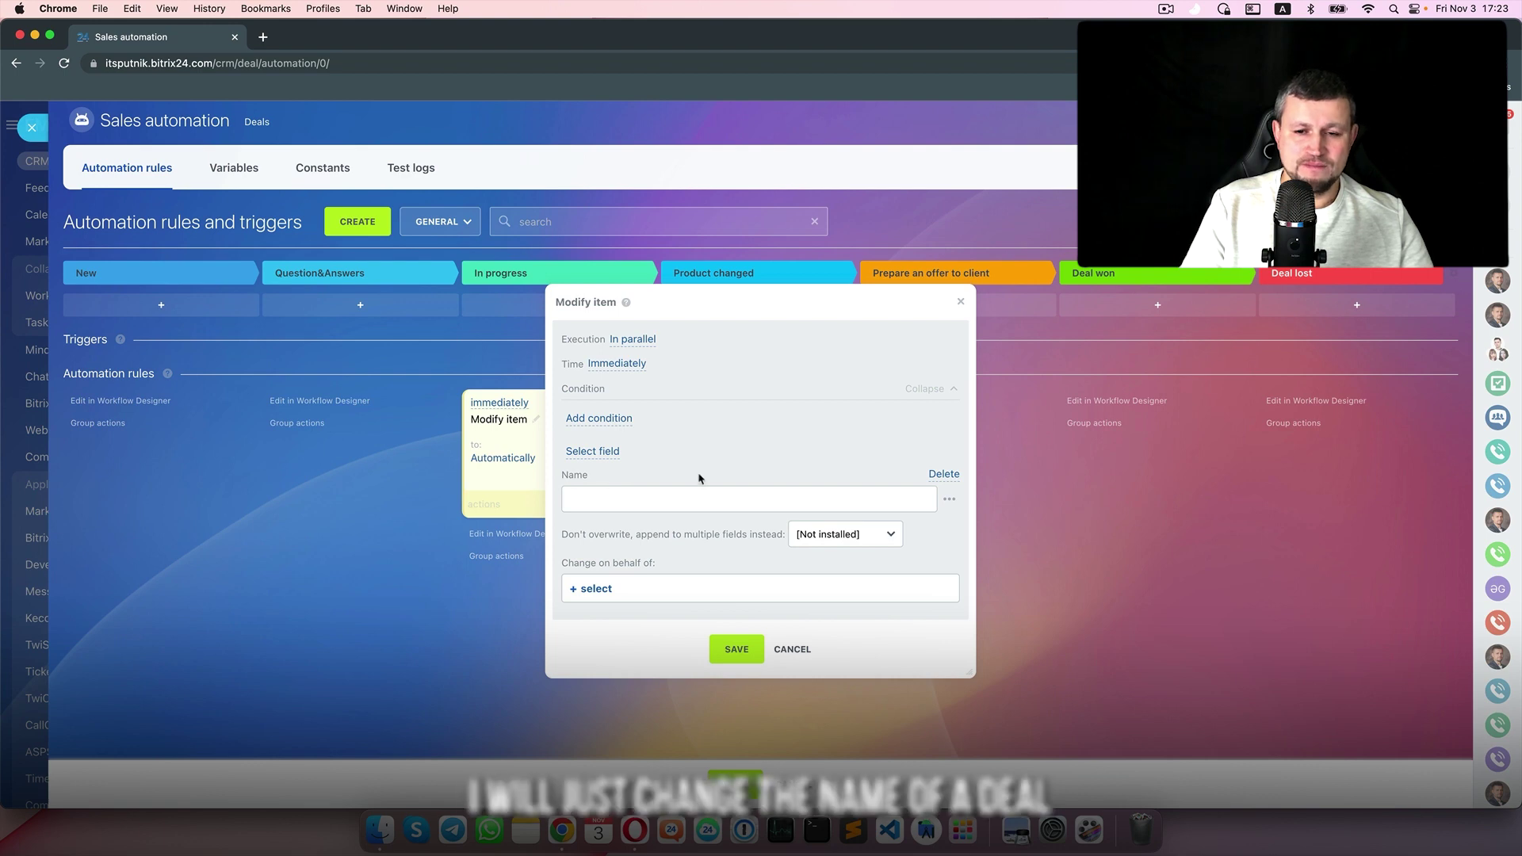
{"action": "left_click", "coordinate": [943, 474]}
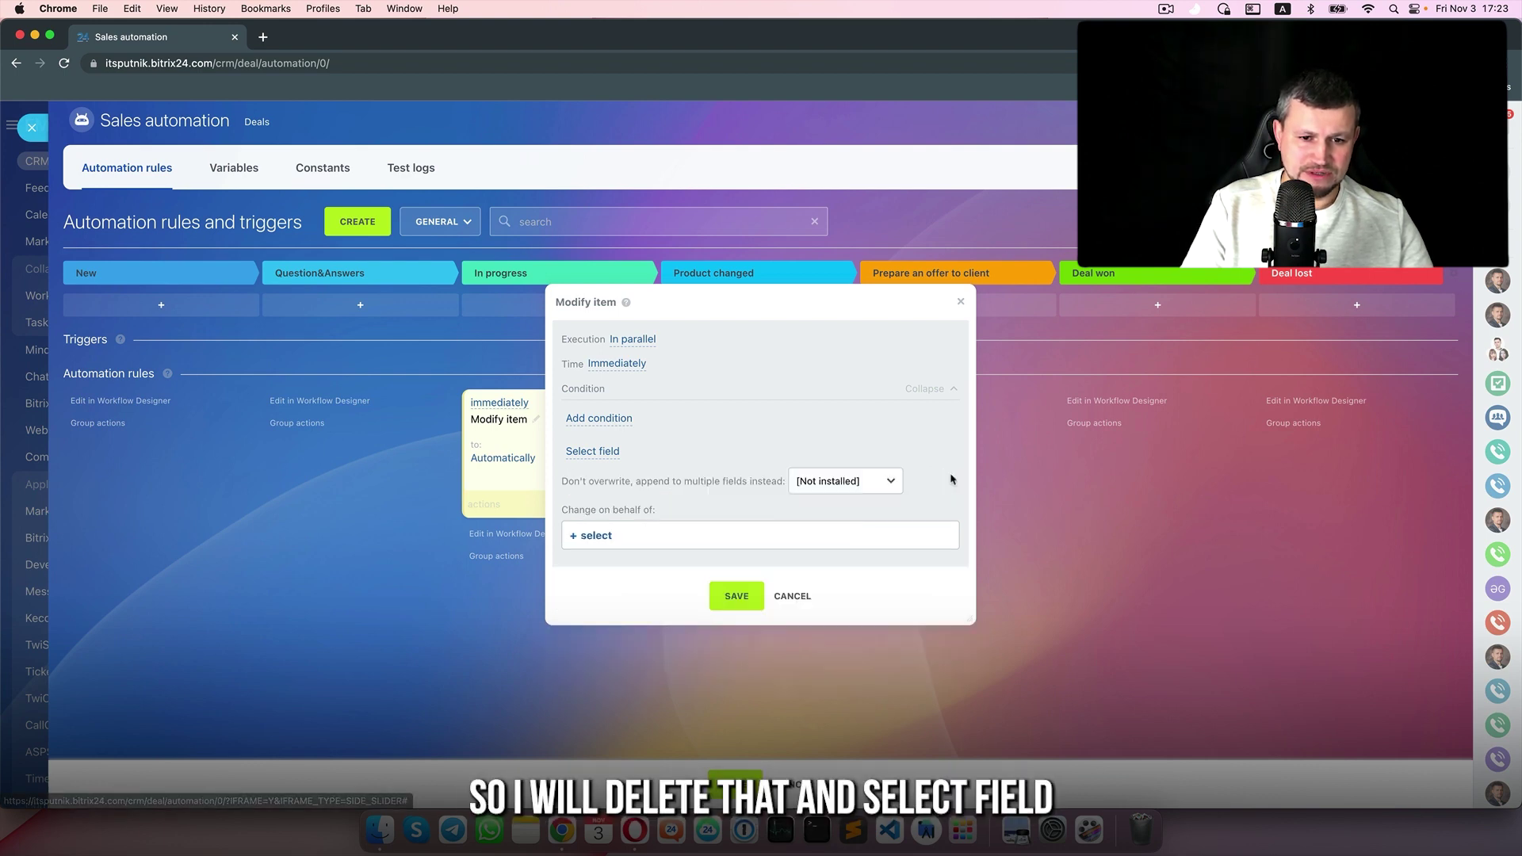
{"action": "left_click", "coordinate": [587, 453]}
{"action": "left_click", "coordinate": [596, 491]}
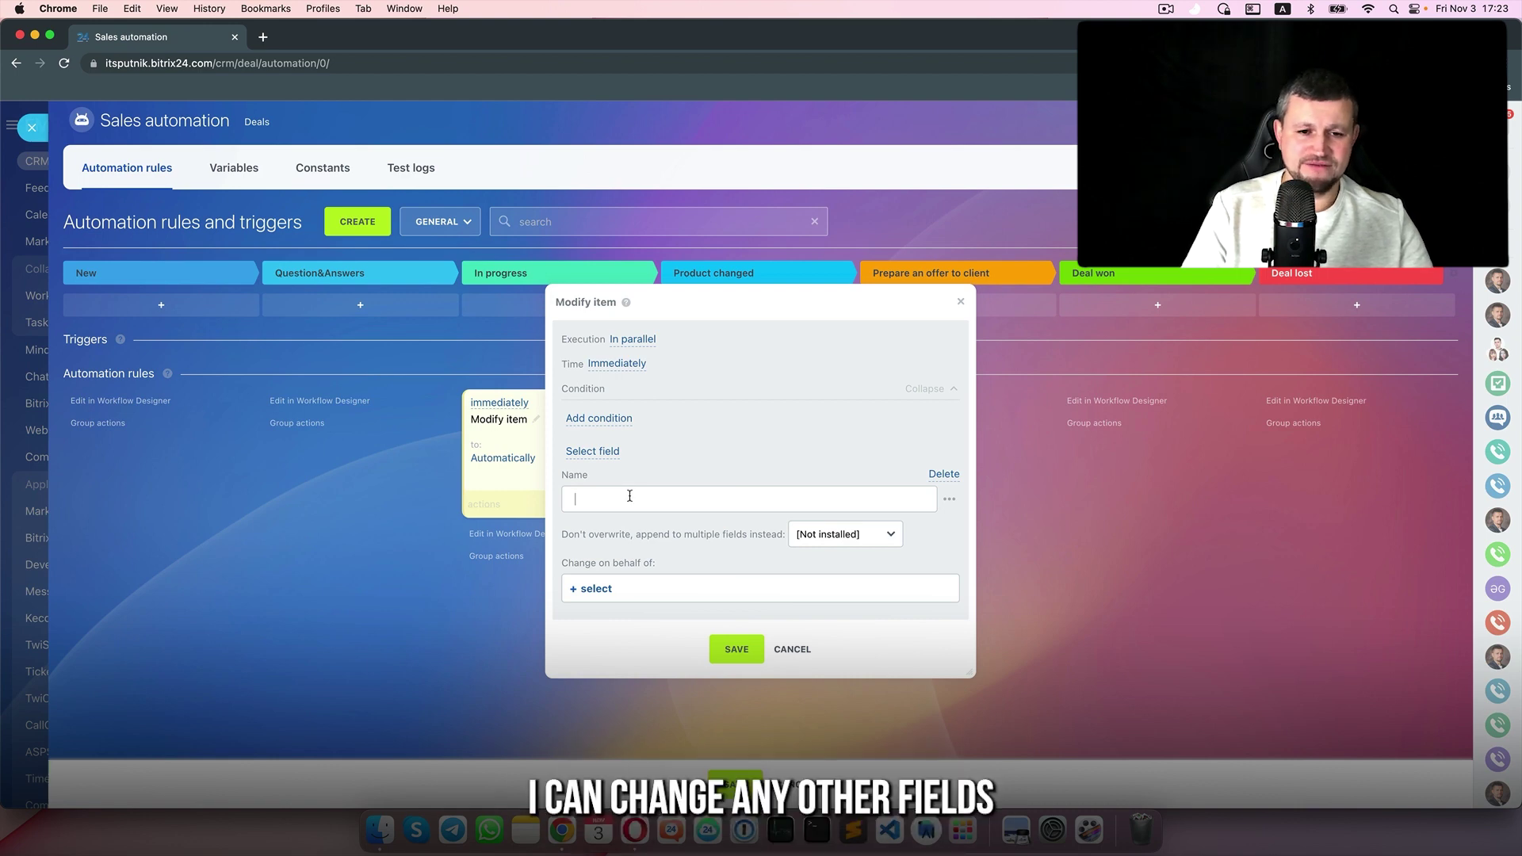
Fill the rule's Name value with the Contact: Name, Contact: Last Name and Company: Company Name placeholders
{"action": "left_click", "coordinate": [950, 501]}
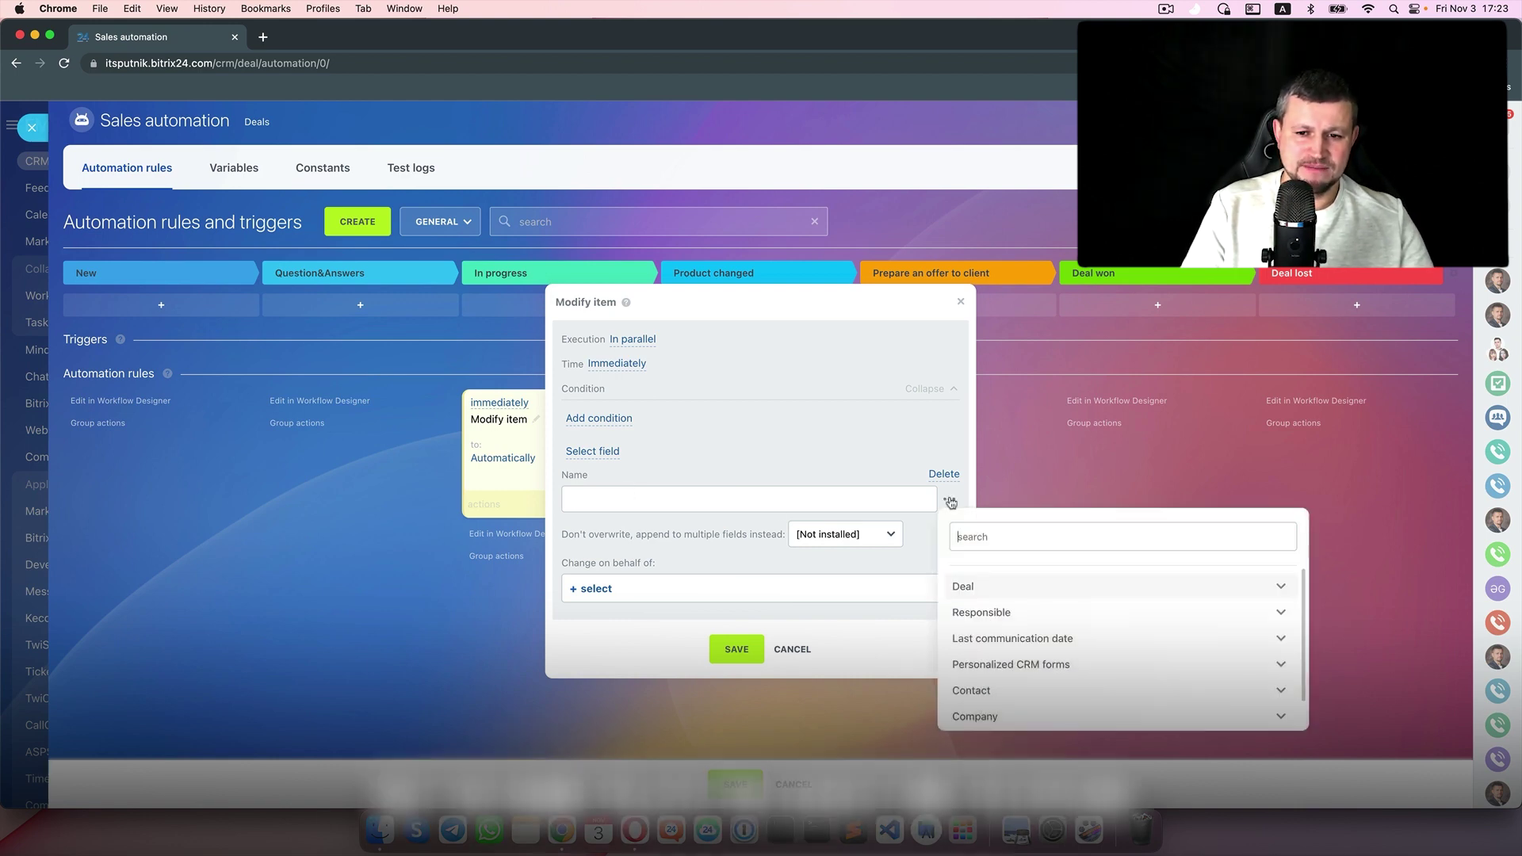
{"action": "left_click", "coordinate": [1033, 589]}
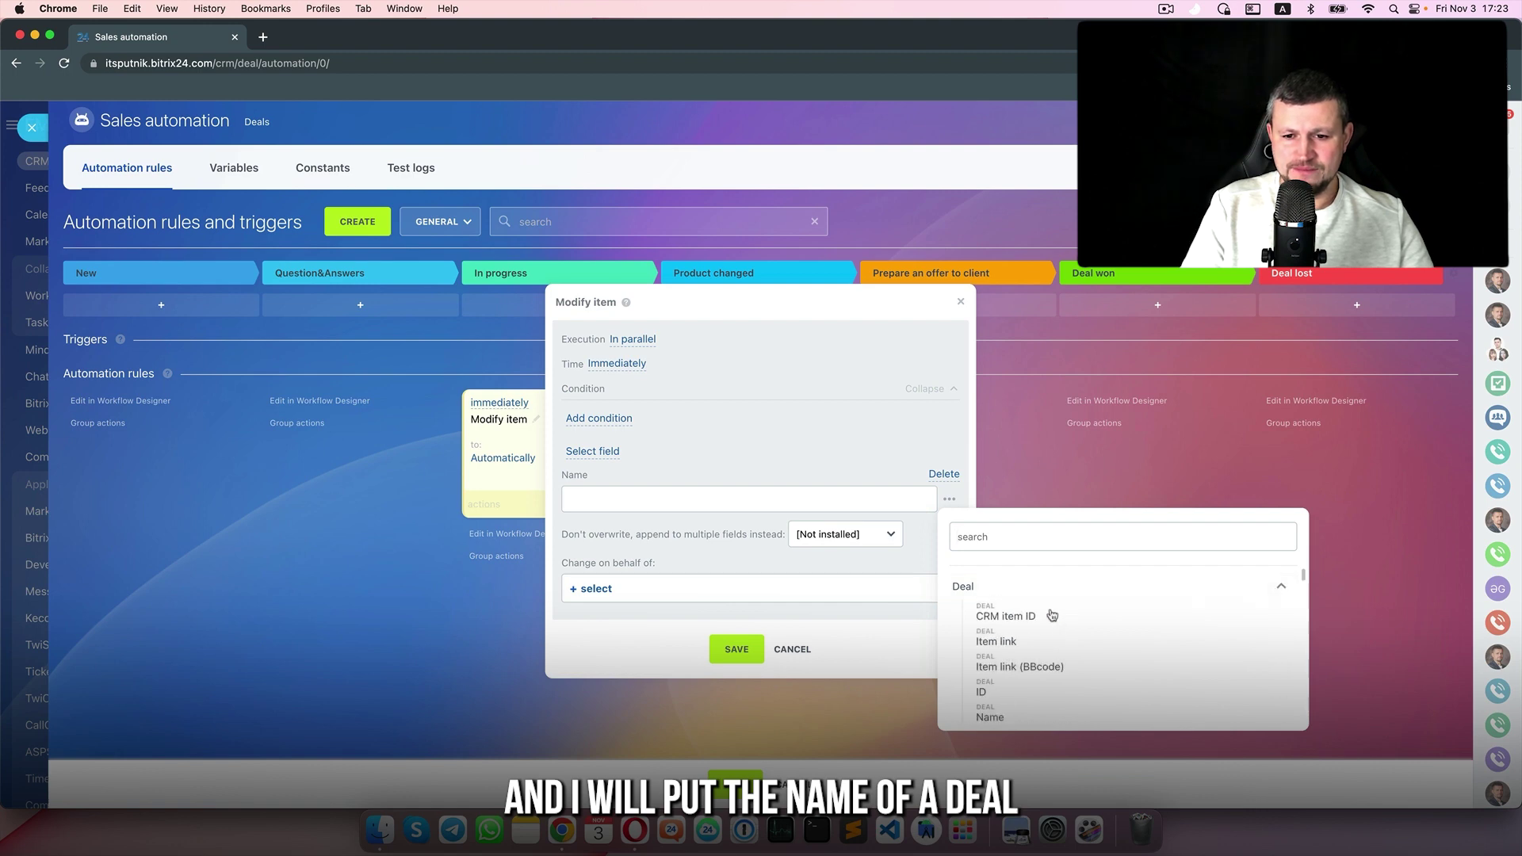
{"action": "scroll", "coordinate": [1063, 643], "scroll_direction": "down", "scroll_amount": 5}
{"action": "left_click", "coordinate": [1081, 666]}
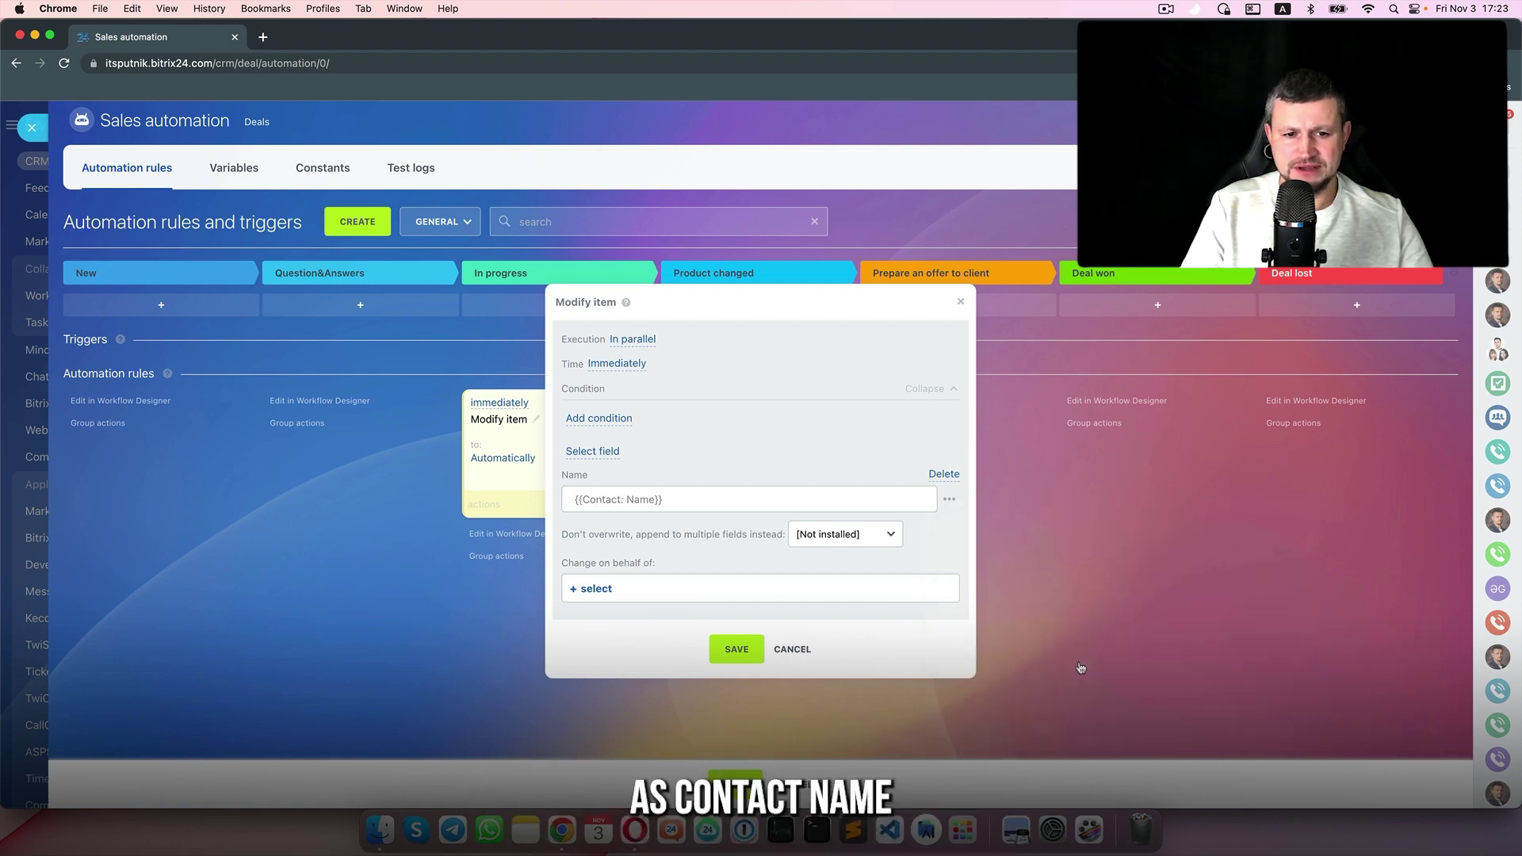
{"action": "left_click", "coordinate": [948, 499]}
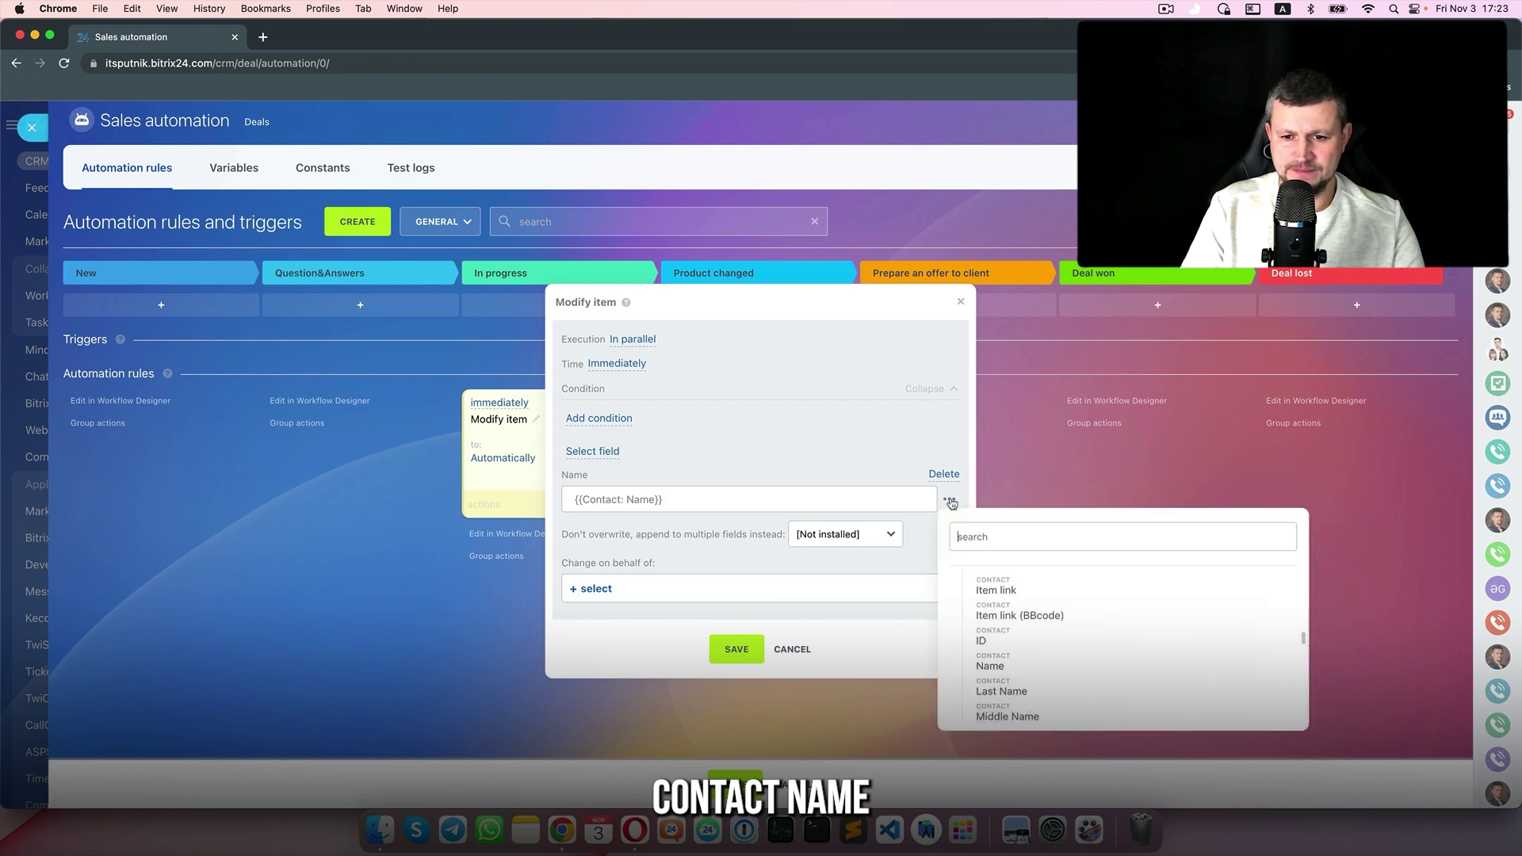
{"action": "left_click", "coordinate": [1065, 642]}
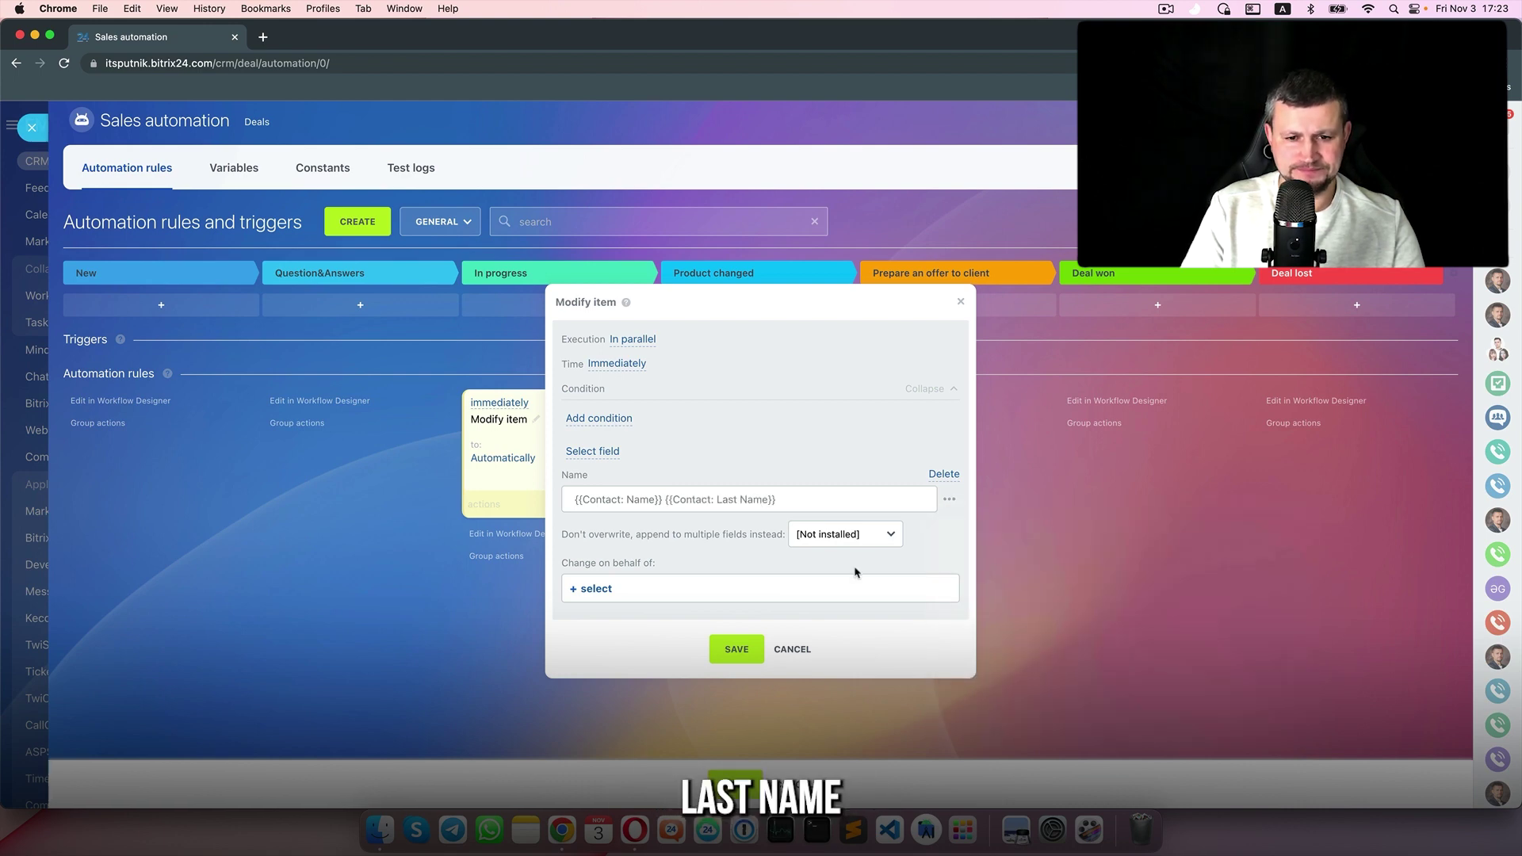
{"action": "left_click", "coordinate": [948, 499]}
{"action": "scroll", "coordinate": [1028, 689], "scroll_direction": "down", "scroll_amount": 2}
{"action": "left_click", "coordinate": [1000, 599]}
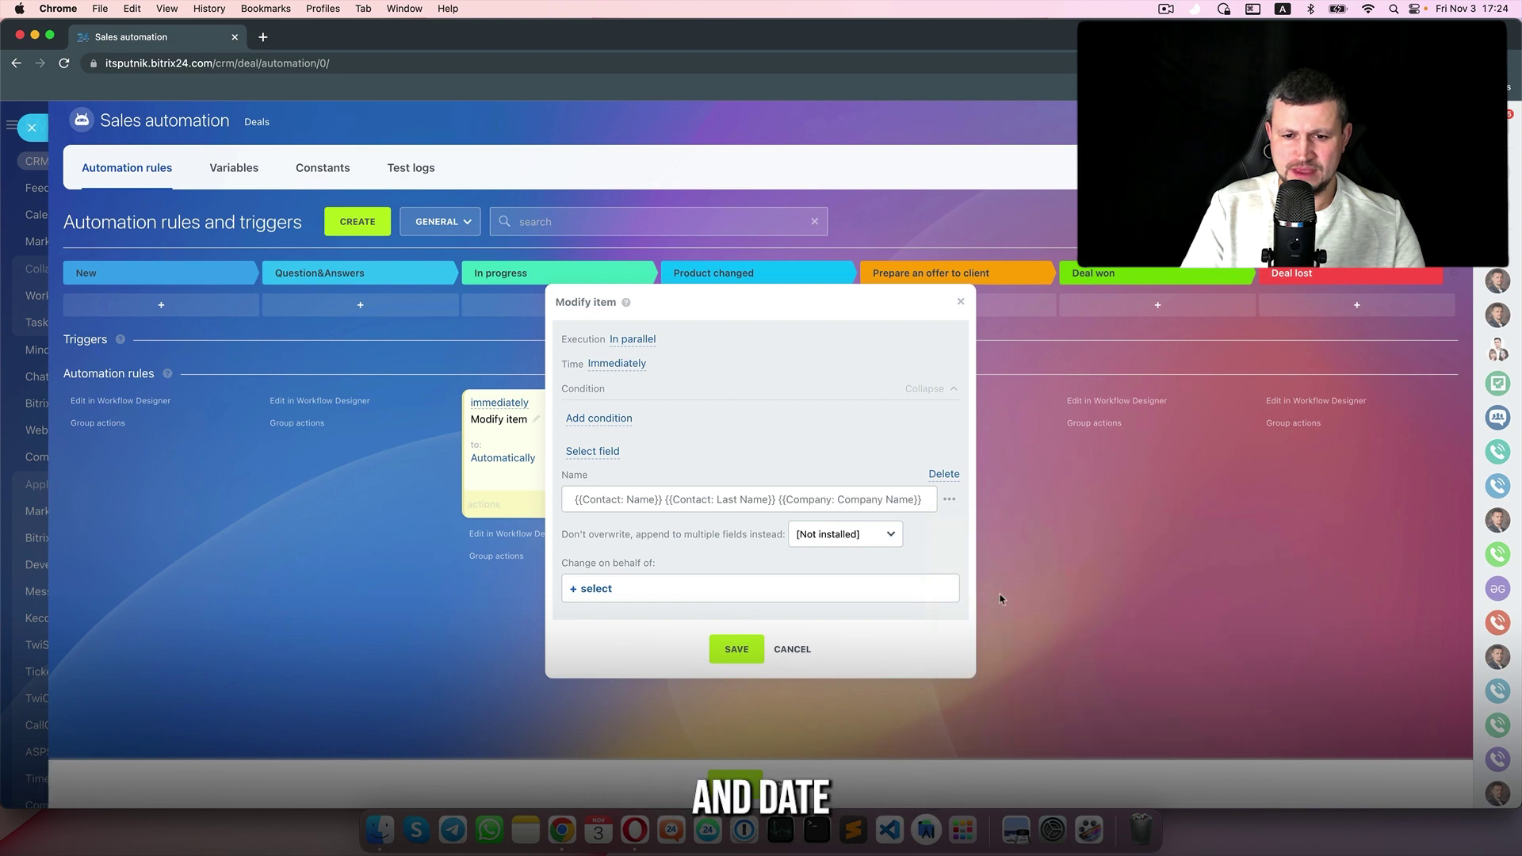
Append the deal's Created on placeholder to the Name value and open the Change on behalf of selection
{"action": "left_click", "coordinate": [951, 501]}
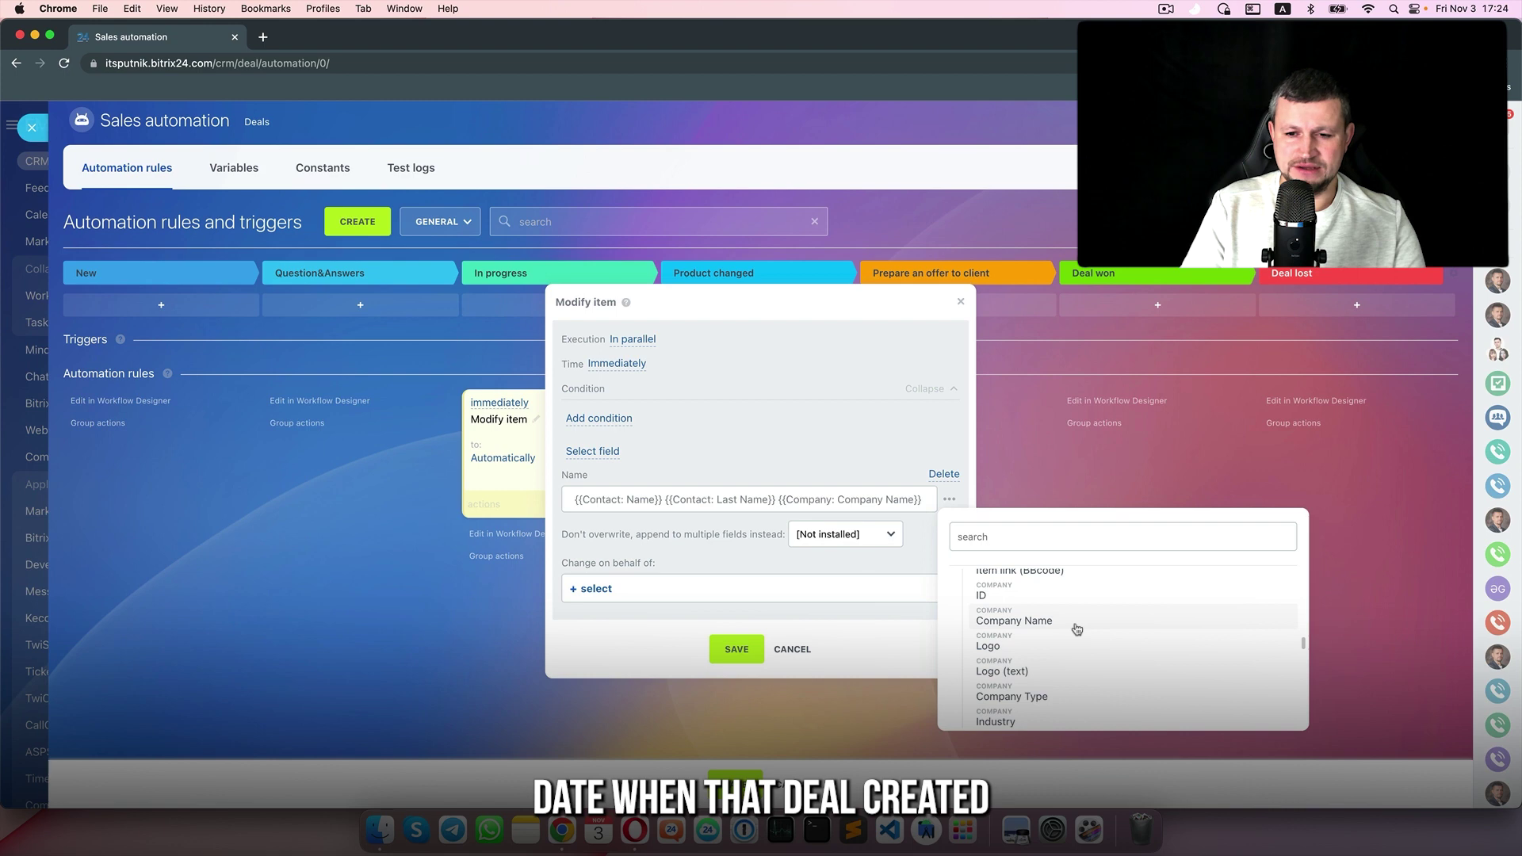
{"action": "scroll", "coordinate": [1046, 619], "scroll_direction": "up", "scroll_amount": 5}
{"action": "scroll", "coordinate": [1047, 626], "scroll_direction": "down", "scroll_amount": 3}
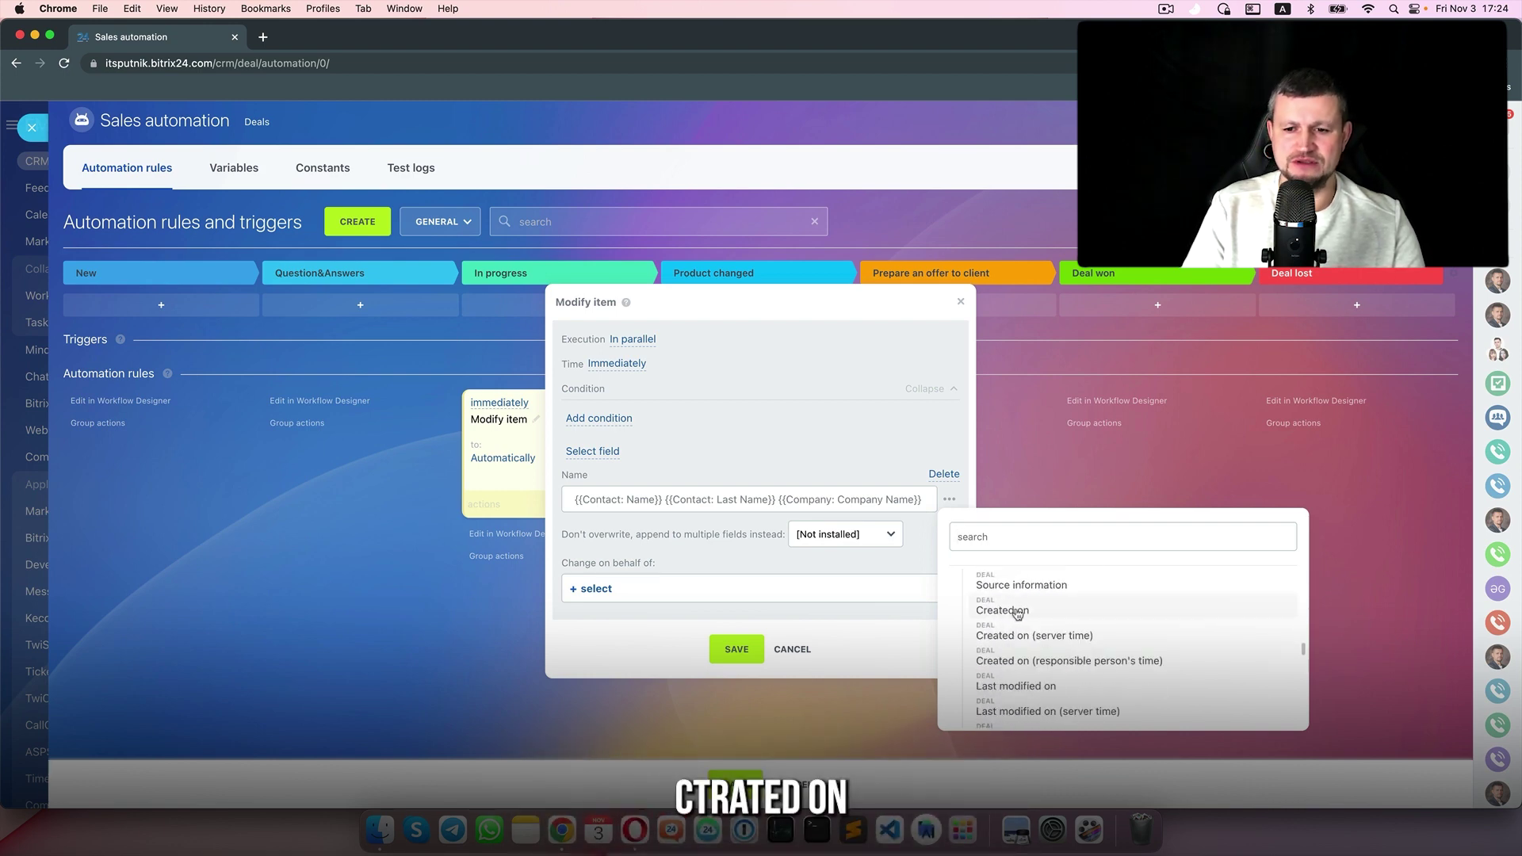
{"action": "left_click", "coordinate": [1004, 612]}
{"action": "left_click", "coordinate": [593, 588]}
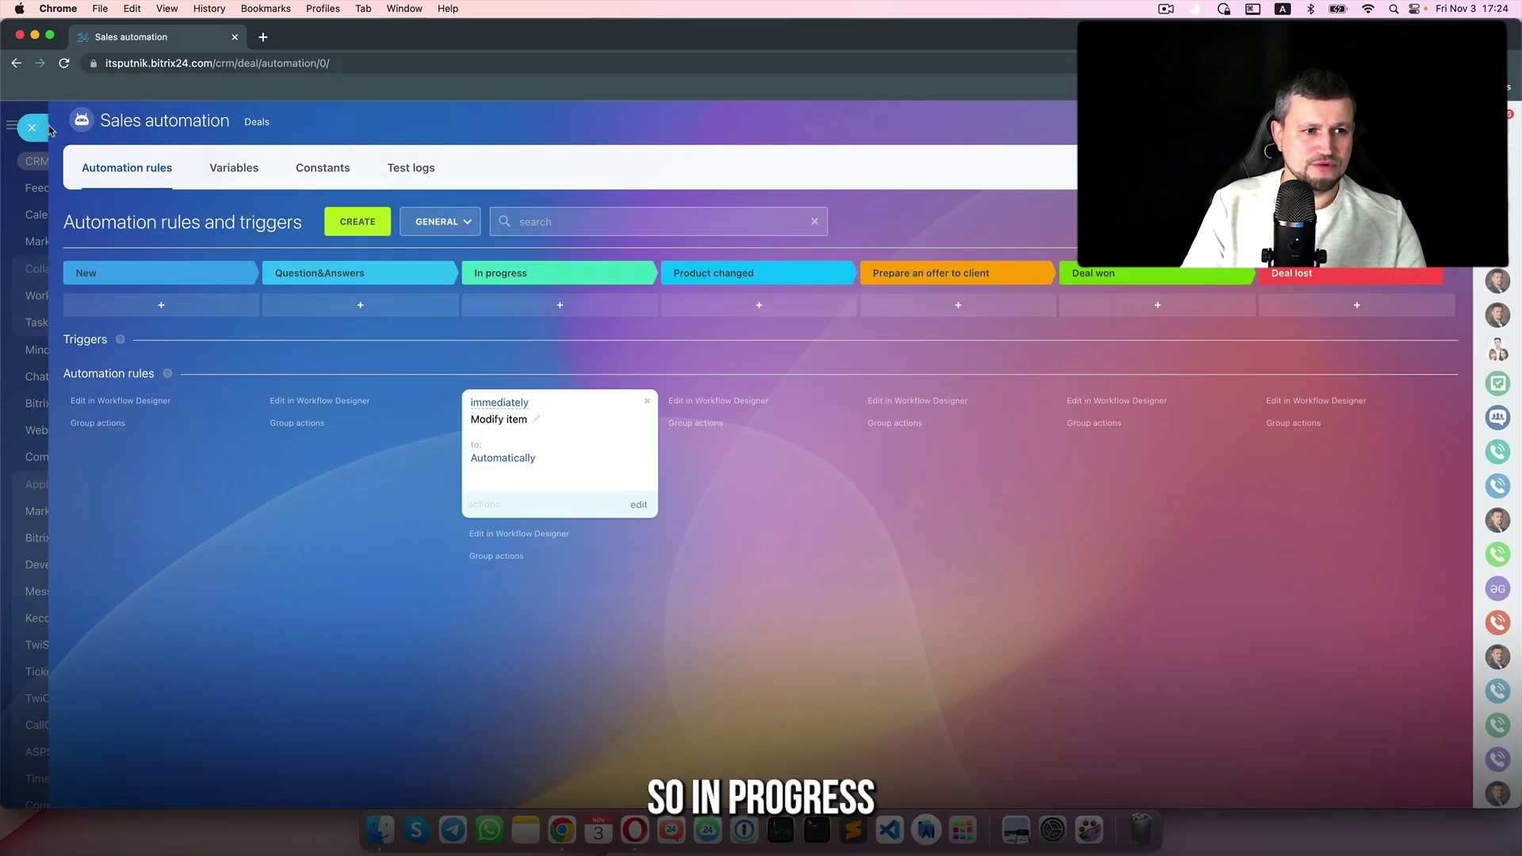
Return to the deals kanban and rename the In progress stage to "Change name of the Deal"
{"action": "left_click", "coordinate": [32, 128]}
{"action": "double_click", "coordinate": [854, 301]}
{"action": "type", "text": "Change name of the"}
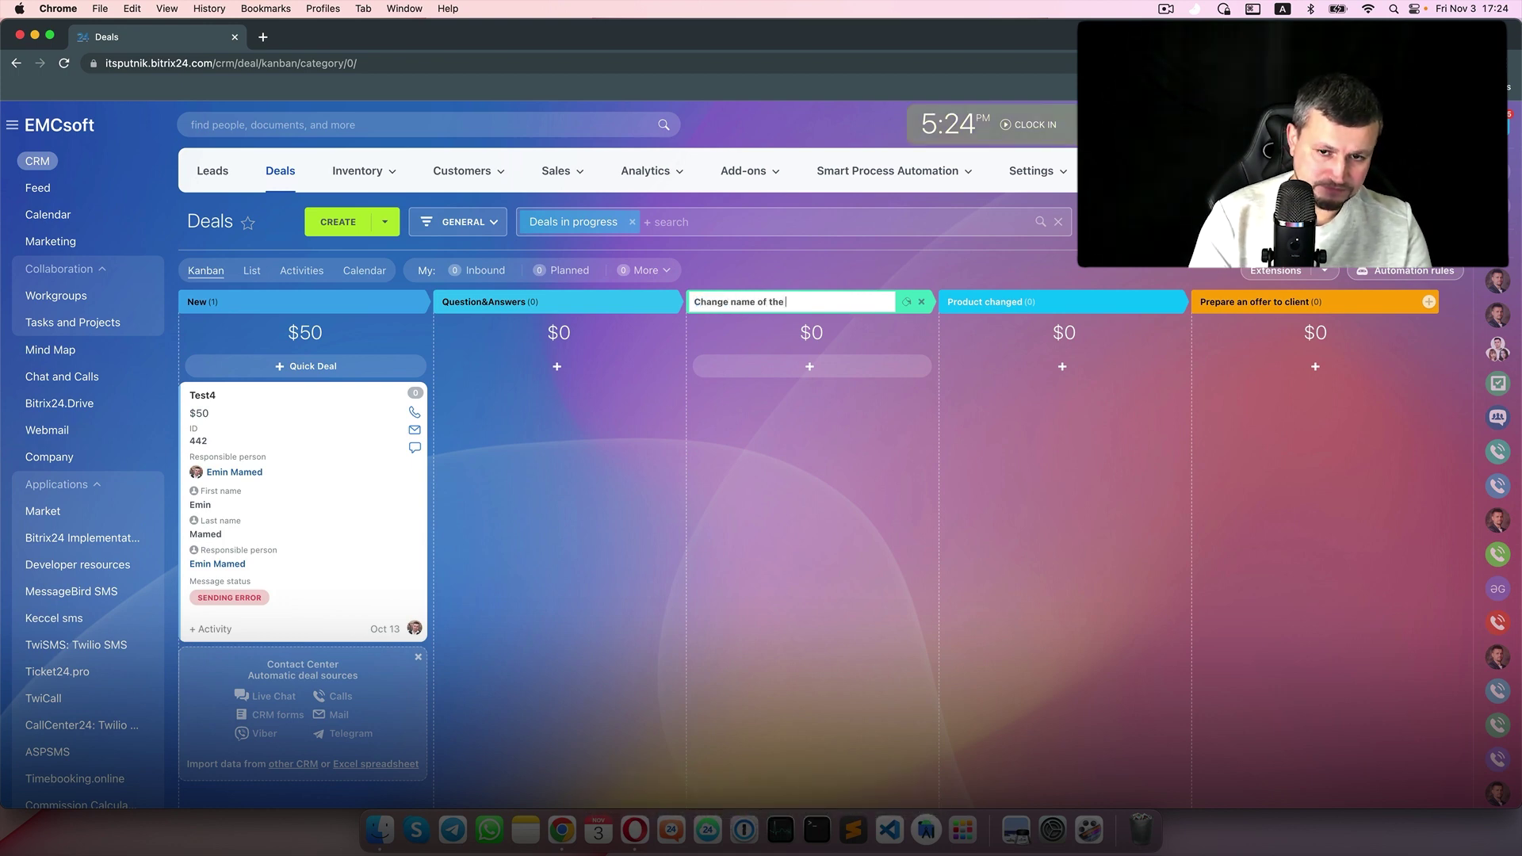
{"action": "key", "text": "Return"}
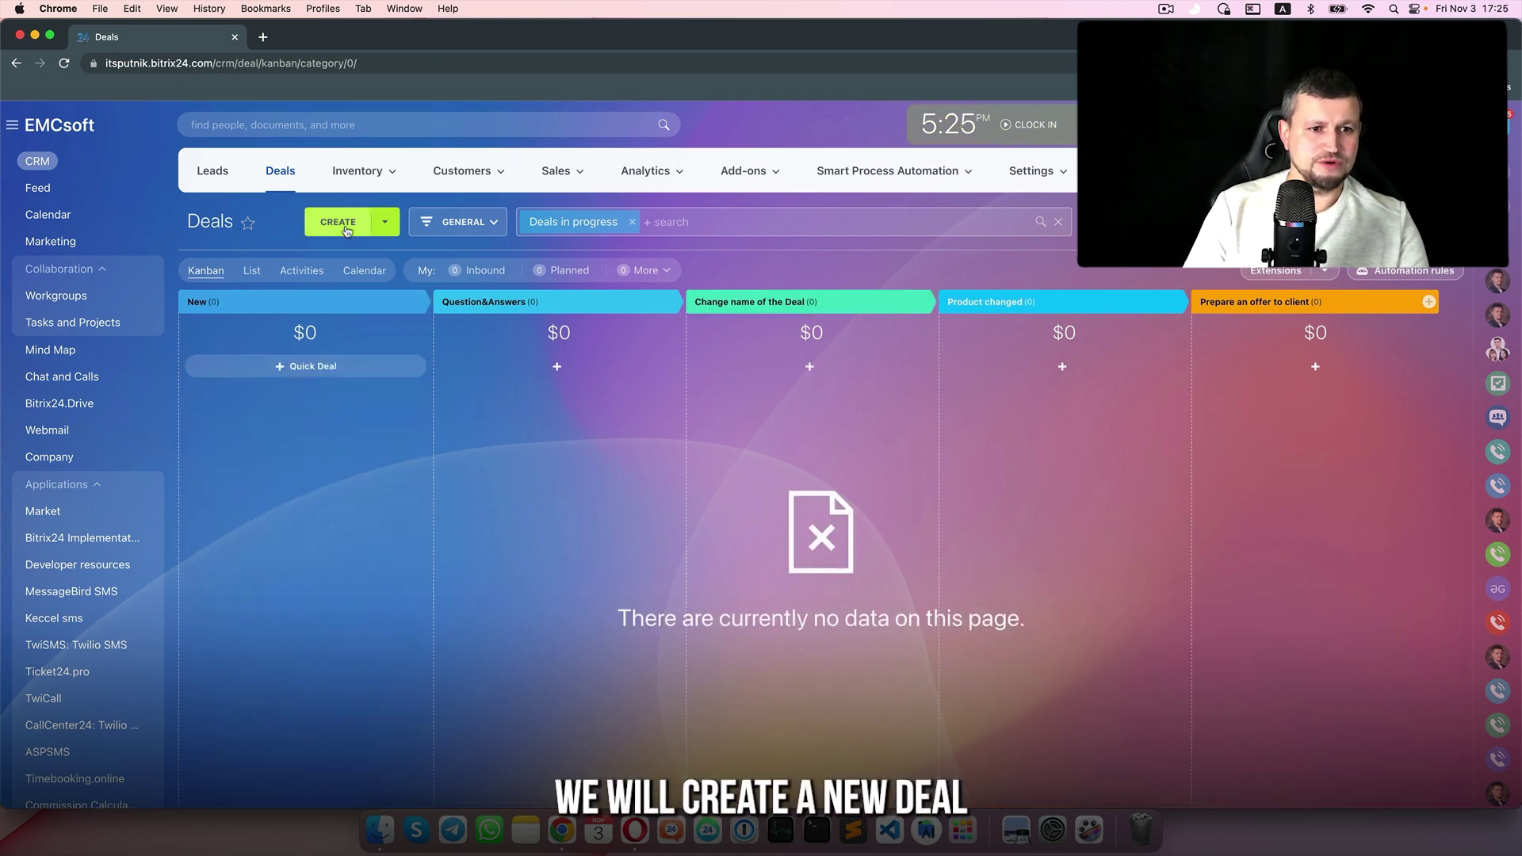
Create a new deal named Test1 and choose an existing contact by searching the contact's first name
{"action": "left_click", "coordinate": [341, 225]}
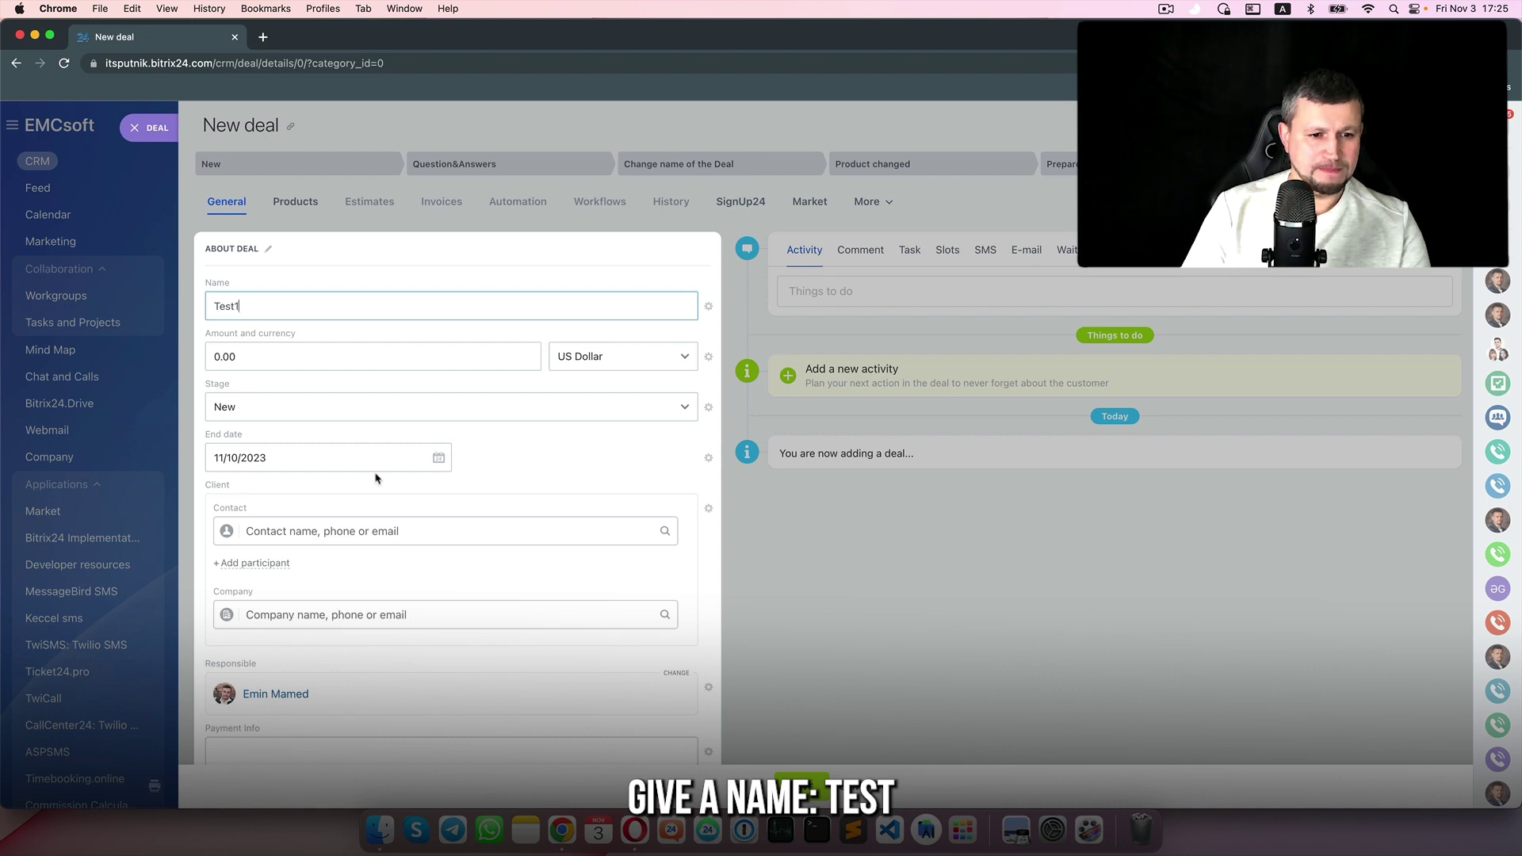
{"action": "type", "text": "Test1"}
{"action": "scroll", "coordinate": [375, 478], "scroll_direction": "down", "scroll_amount": 2}
{"action": "left_click", "coordinate": [381, 471]}
{"action": "type", "text": "Emin"}
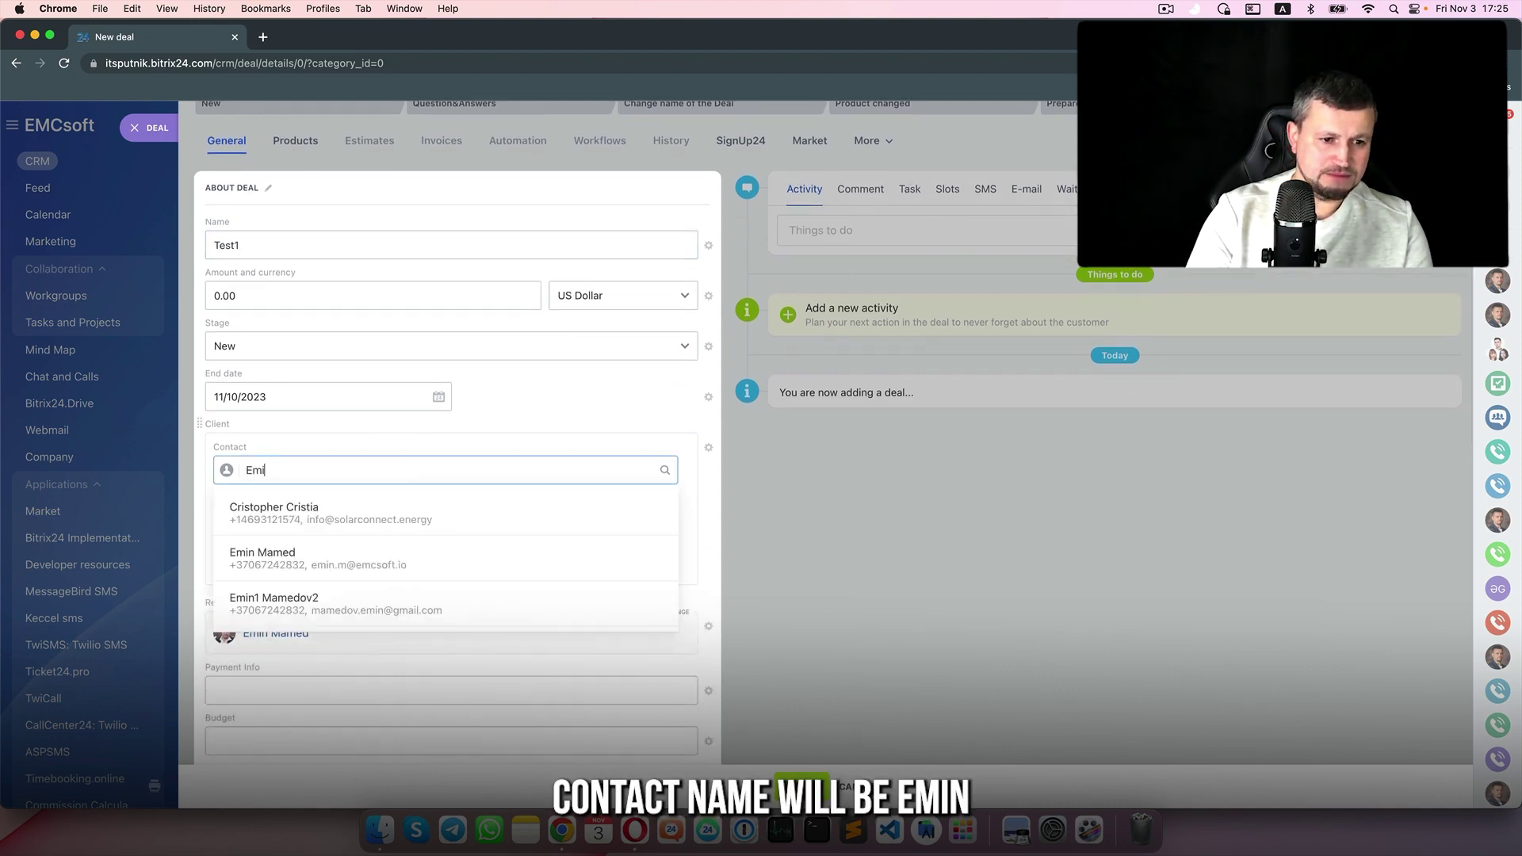
{"action": "left_click", "coordinate": [377, 507]}
Add EMCsoft as a new company on the deal and save the deal
{"action": "scroll", "coordinate": [432, 578], "scroll_direction": "down", "scroll_amount": 5}
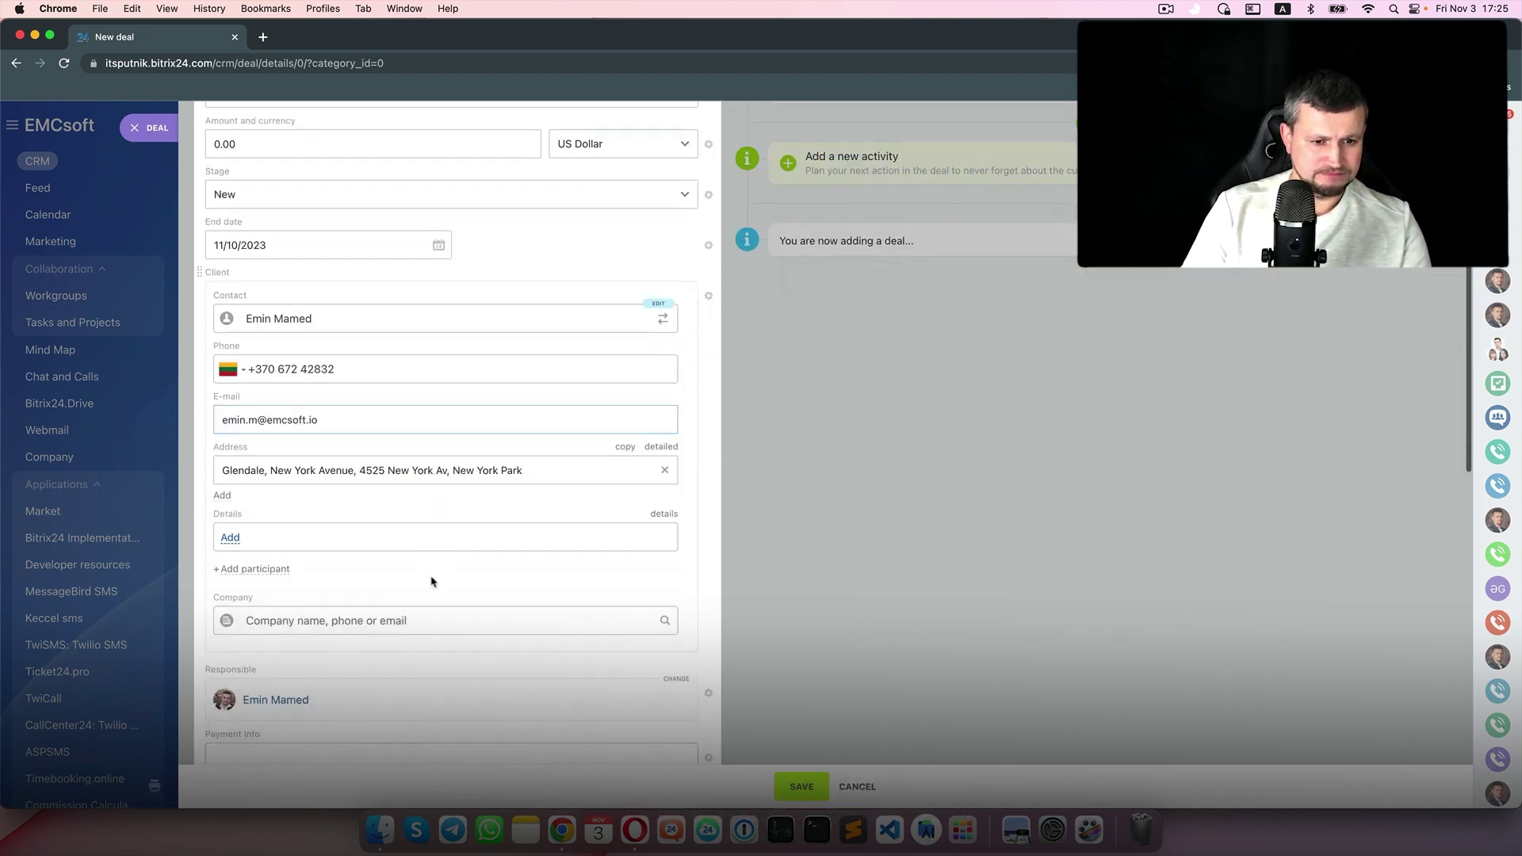
{"action": "left_click", "coordinate": [437, 487]}
{"action": "type", "text": "EMC"}
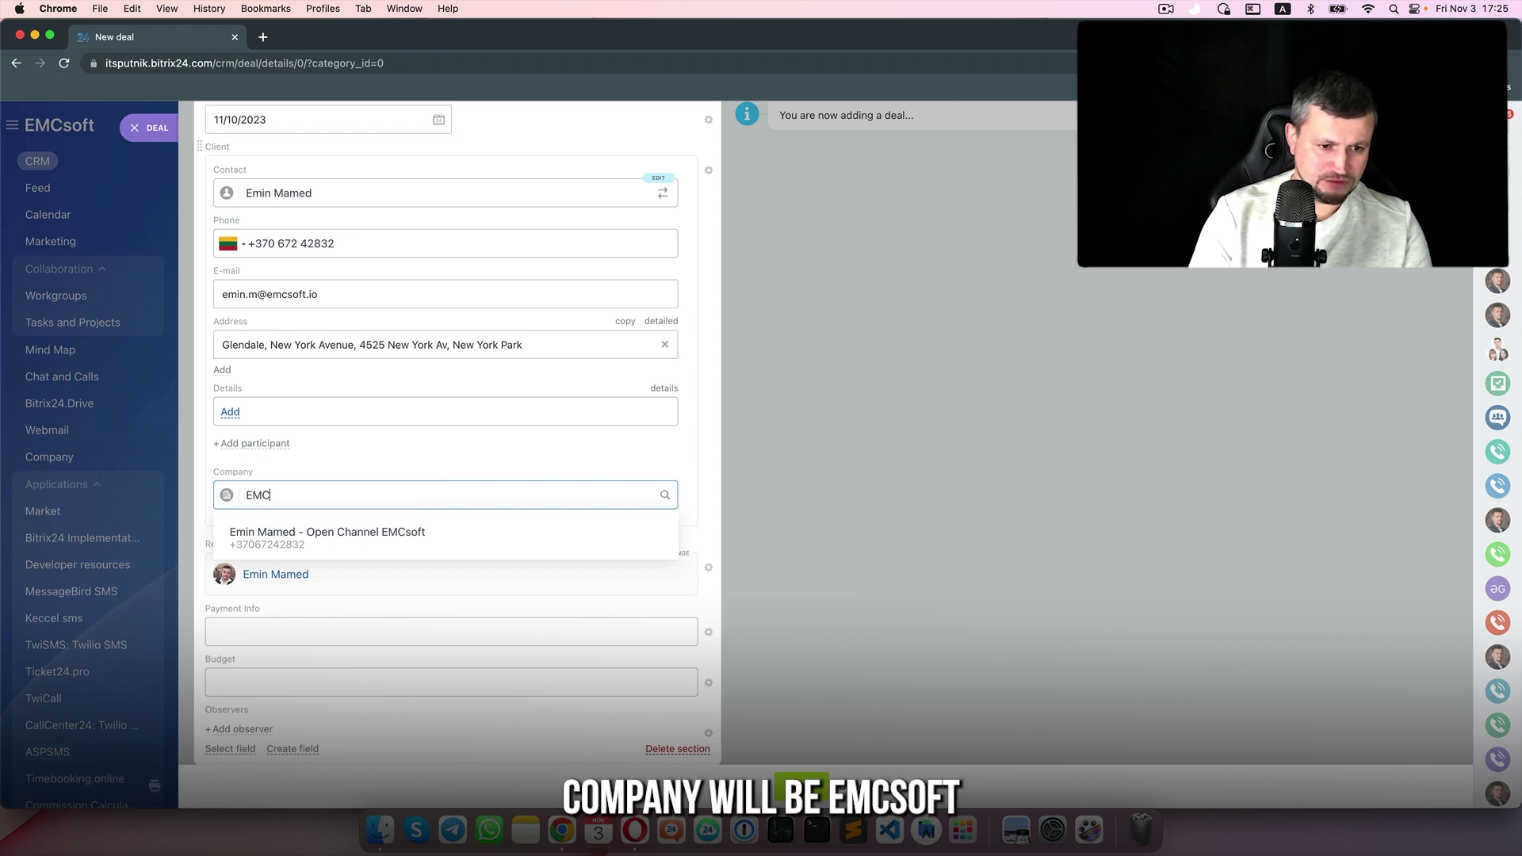
{"action": "type", "text": "soft"}
{"action": "left_click", "coordinate": [297, 603]}
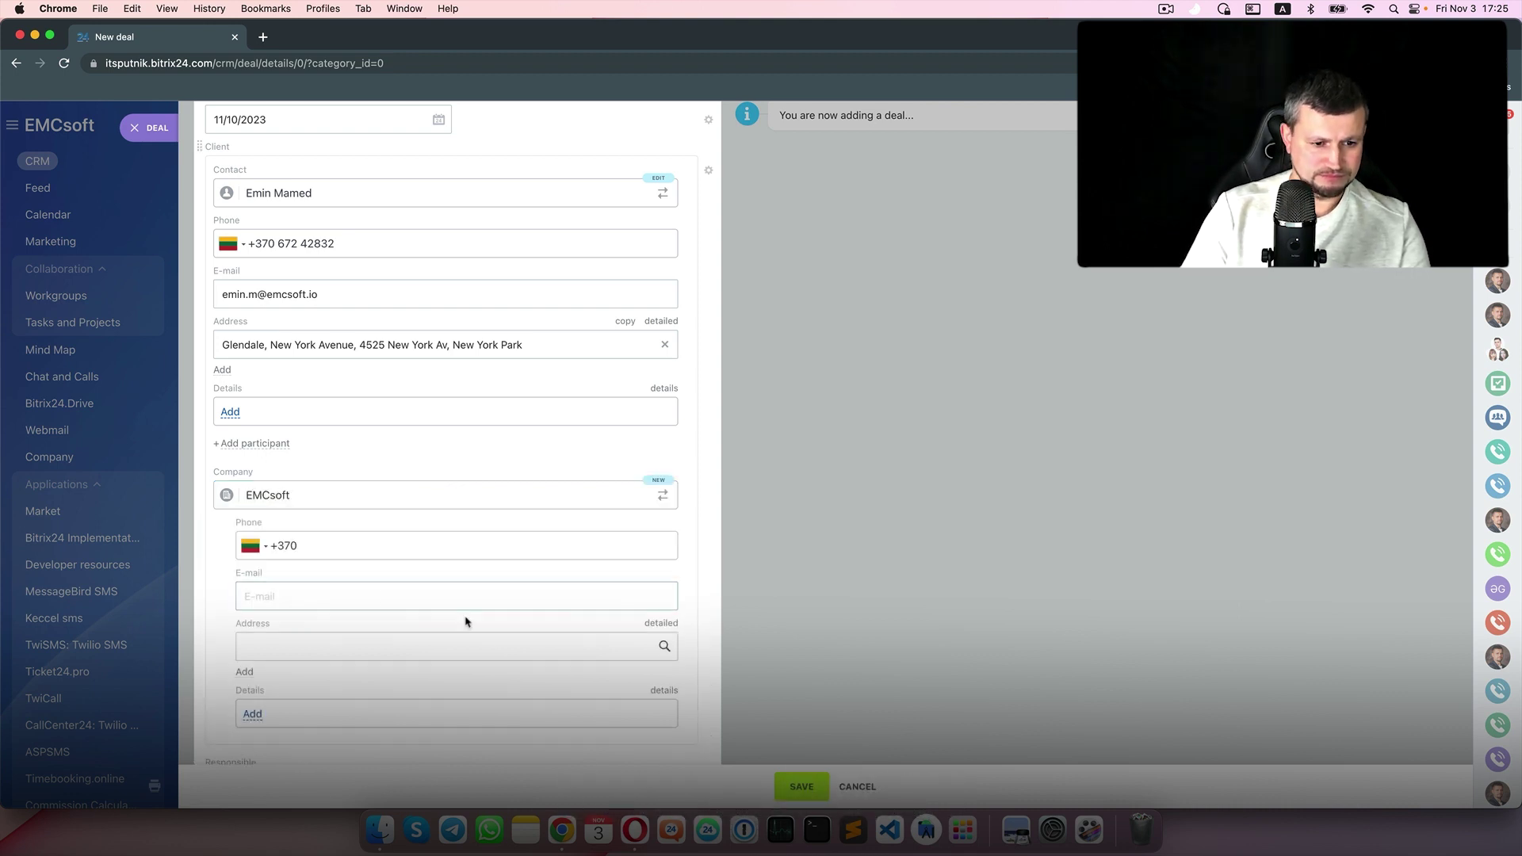
{"action": "scroll", "coordinate": [465, 618], "scroll_direction": "down", "scroll_amount": 5}
{"action": "left_click", "coordinate": [817, 795]}
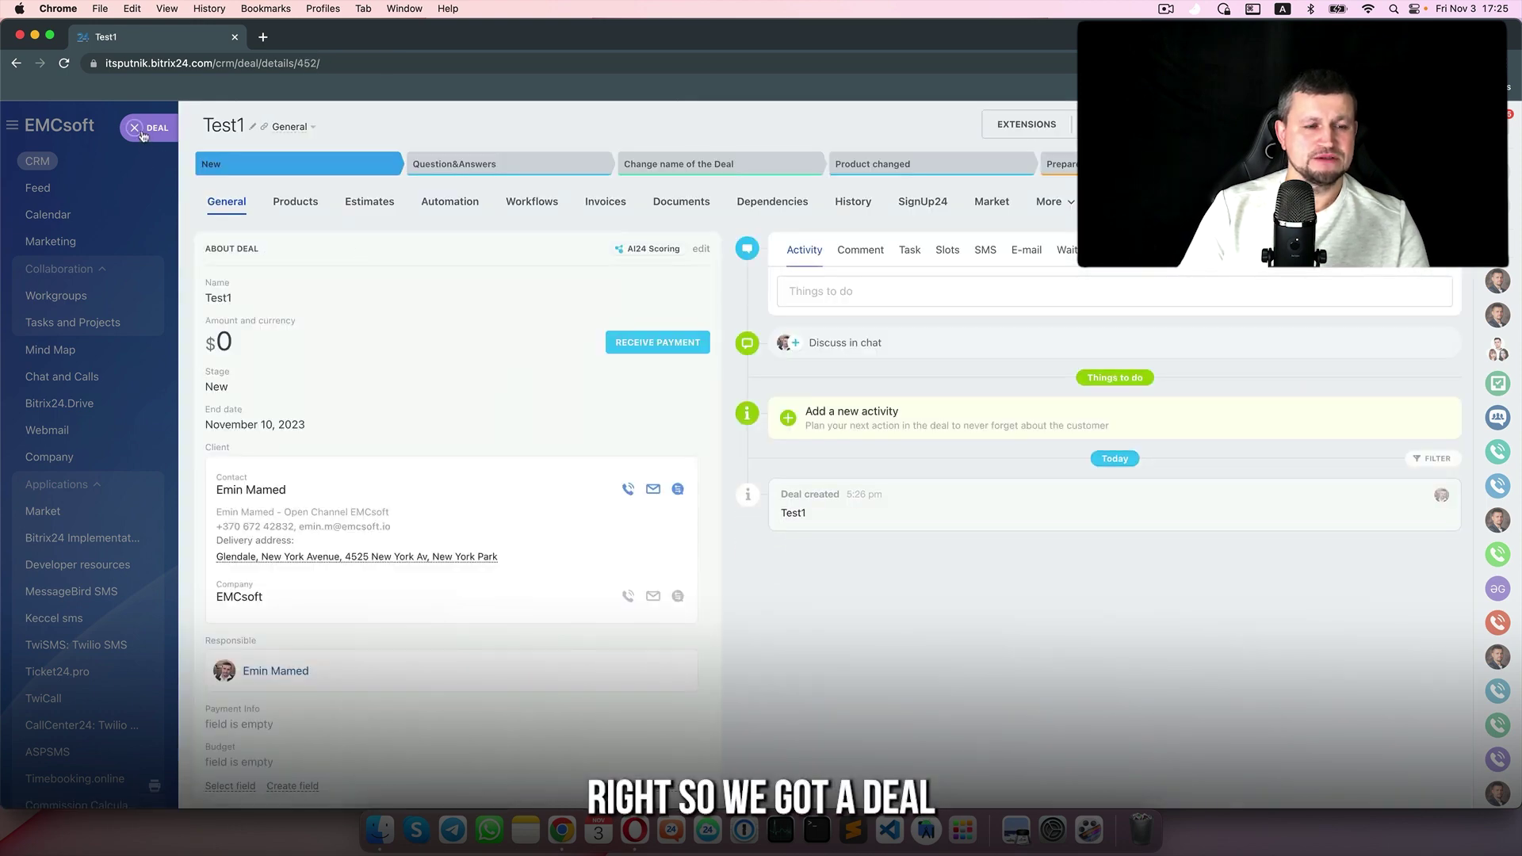
Return to the kanban and move the Test1 deal through Question&Answers to the Change name of the Deal stage
{"action": "left_click", "coordinate": [143, 136]}
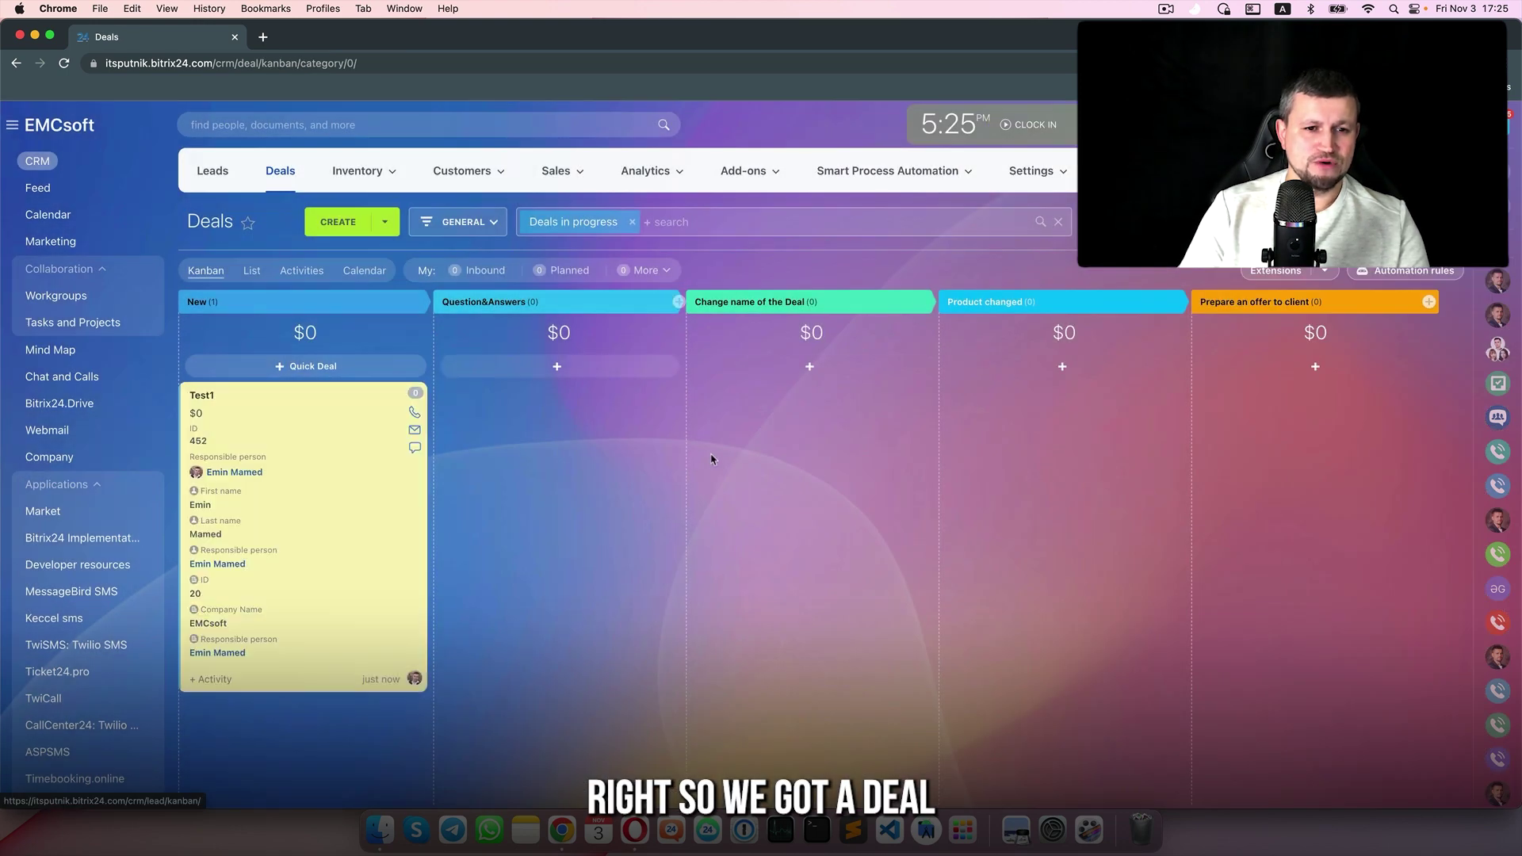
{"action": "left_click_drag", "start_coordinate": [349, 504], "coordinate": [500, 412]}
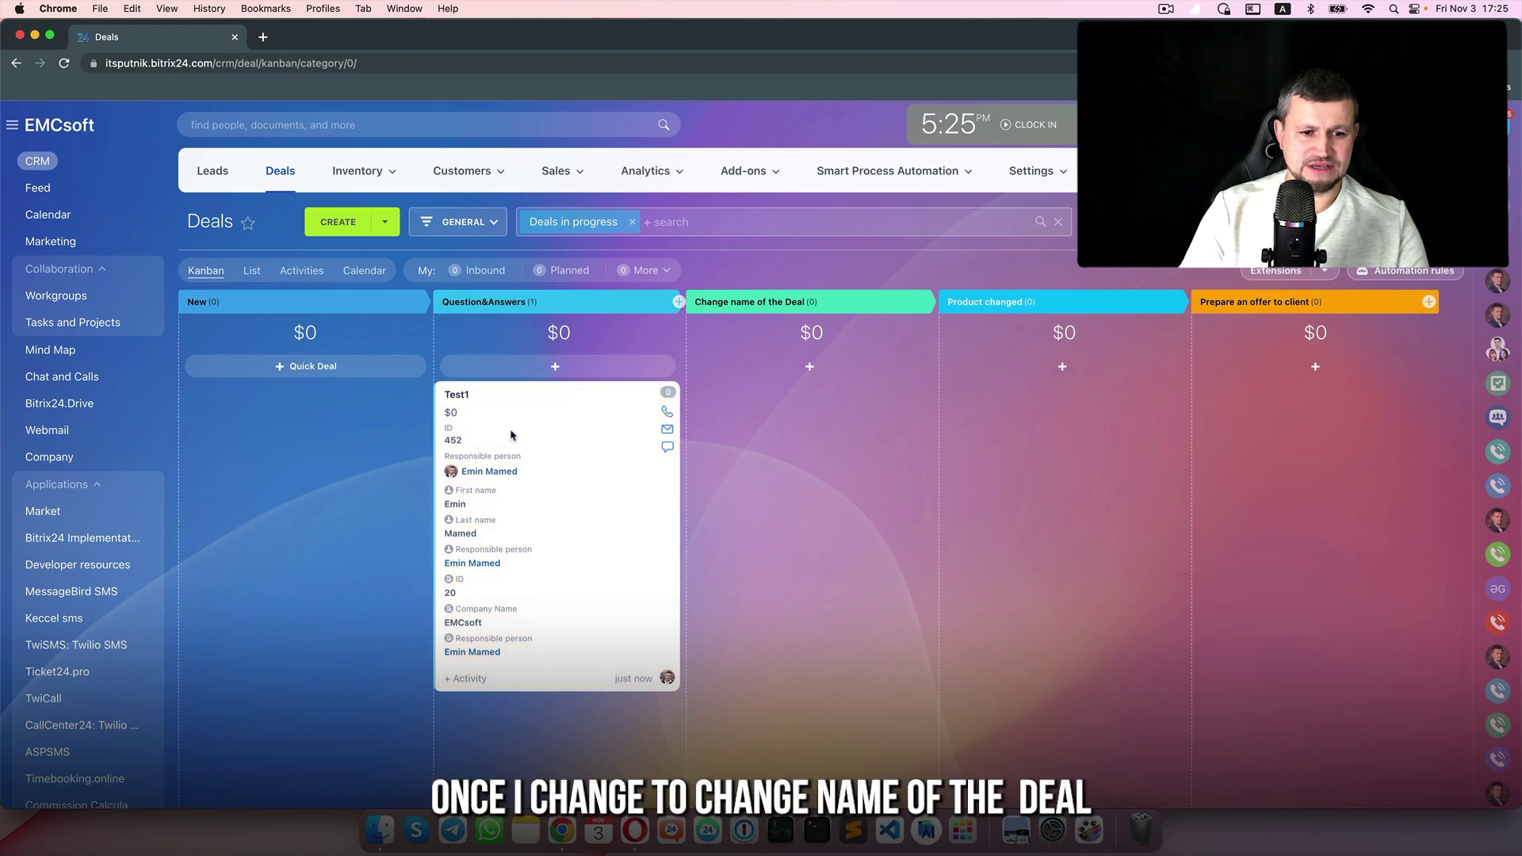
{"action": "left_click_drag", "start_coordinate": [511, 434], "coordinate": [732, 434]}
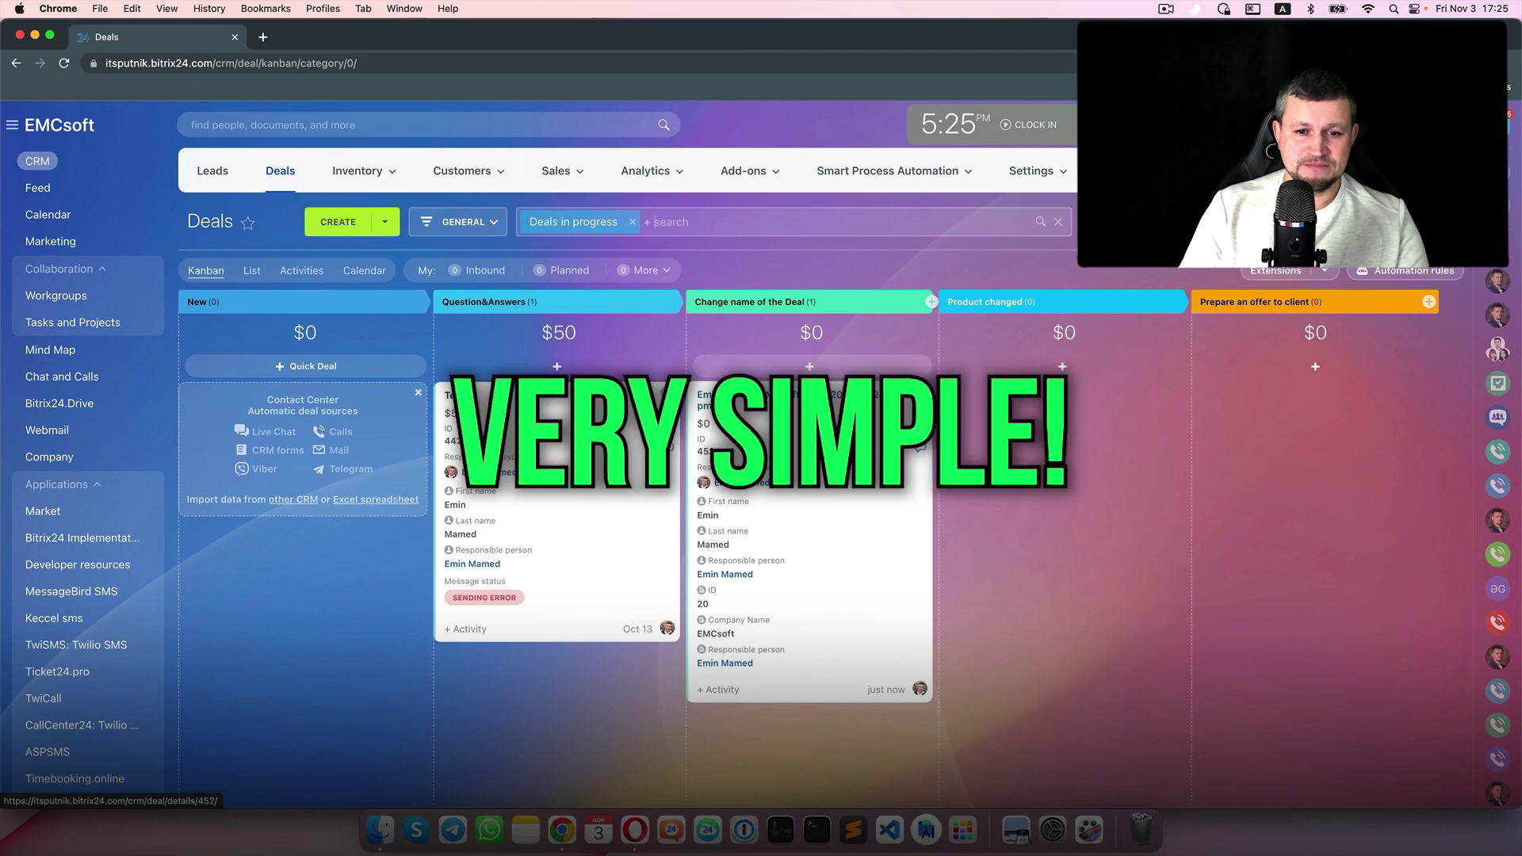
Add a Track field value change trigger from Manage workflow items and place it under the Product changed stage
{"action": "left_click", "coordinate": [1427, 273]}
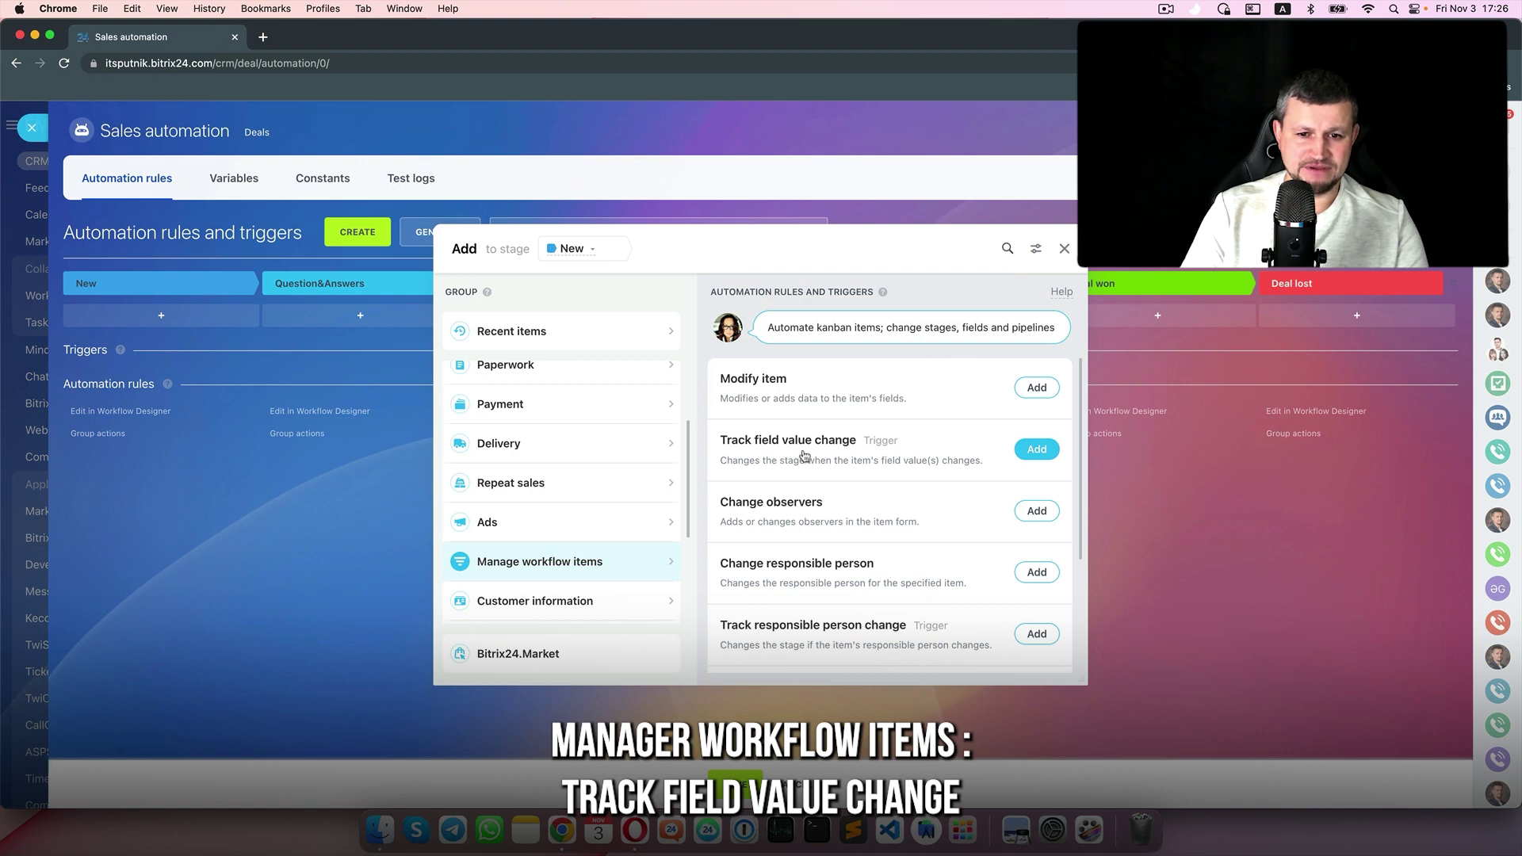
{"action": "left_click", "coordinate": [1036, 449]}
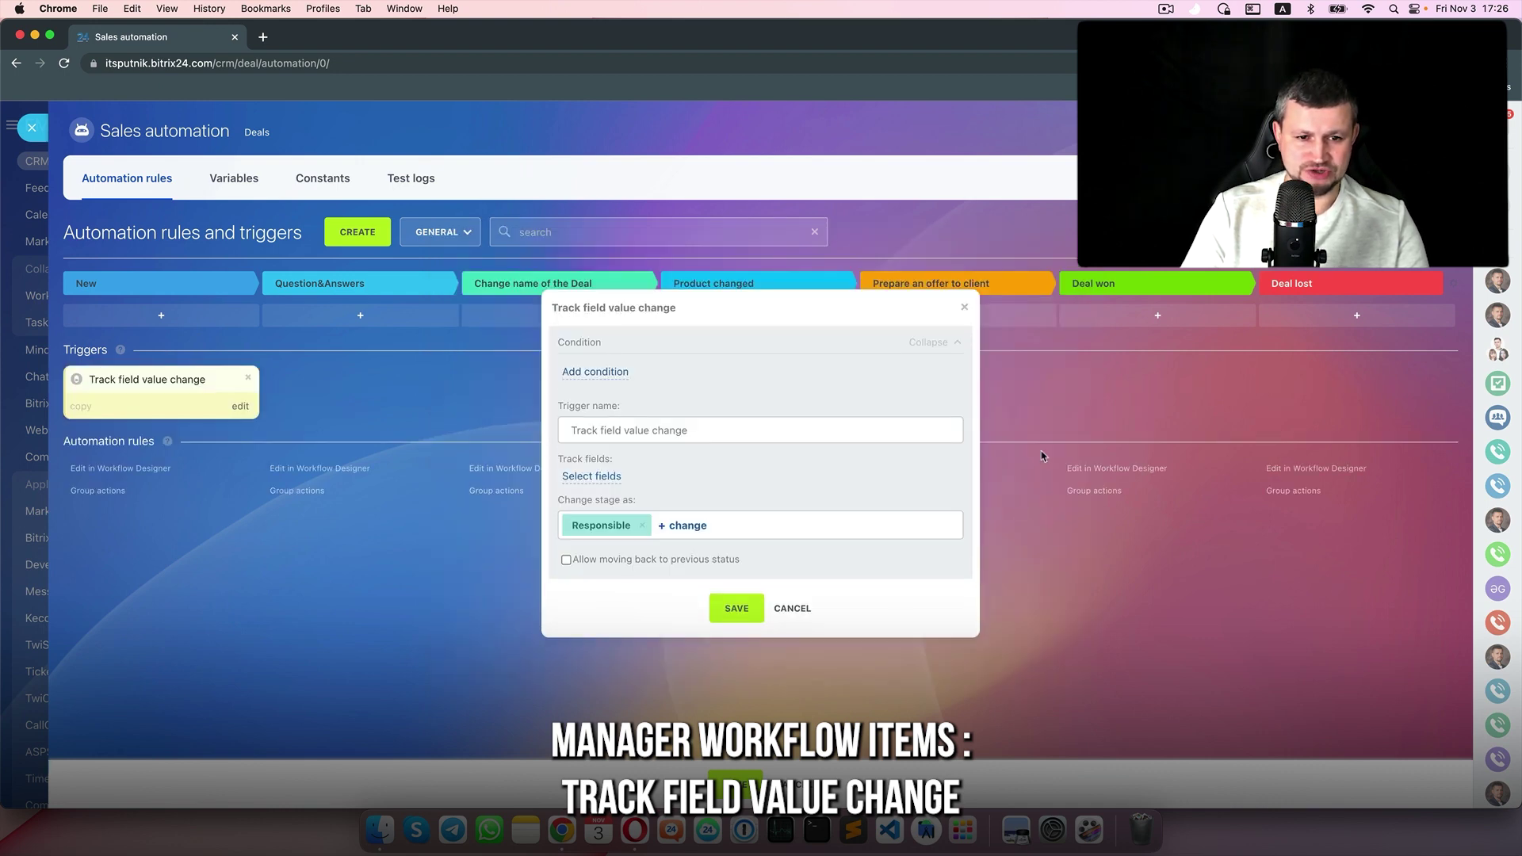
{"action": "left_click", "coordinate": [734, 608]}
{"action": "left_click_drag", "start_coordinate": [183, 384], "coordinate": [753, 380]}
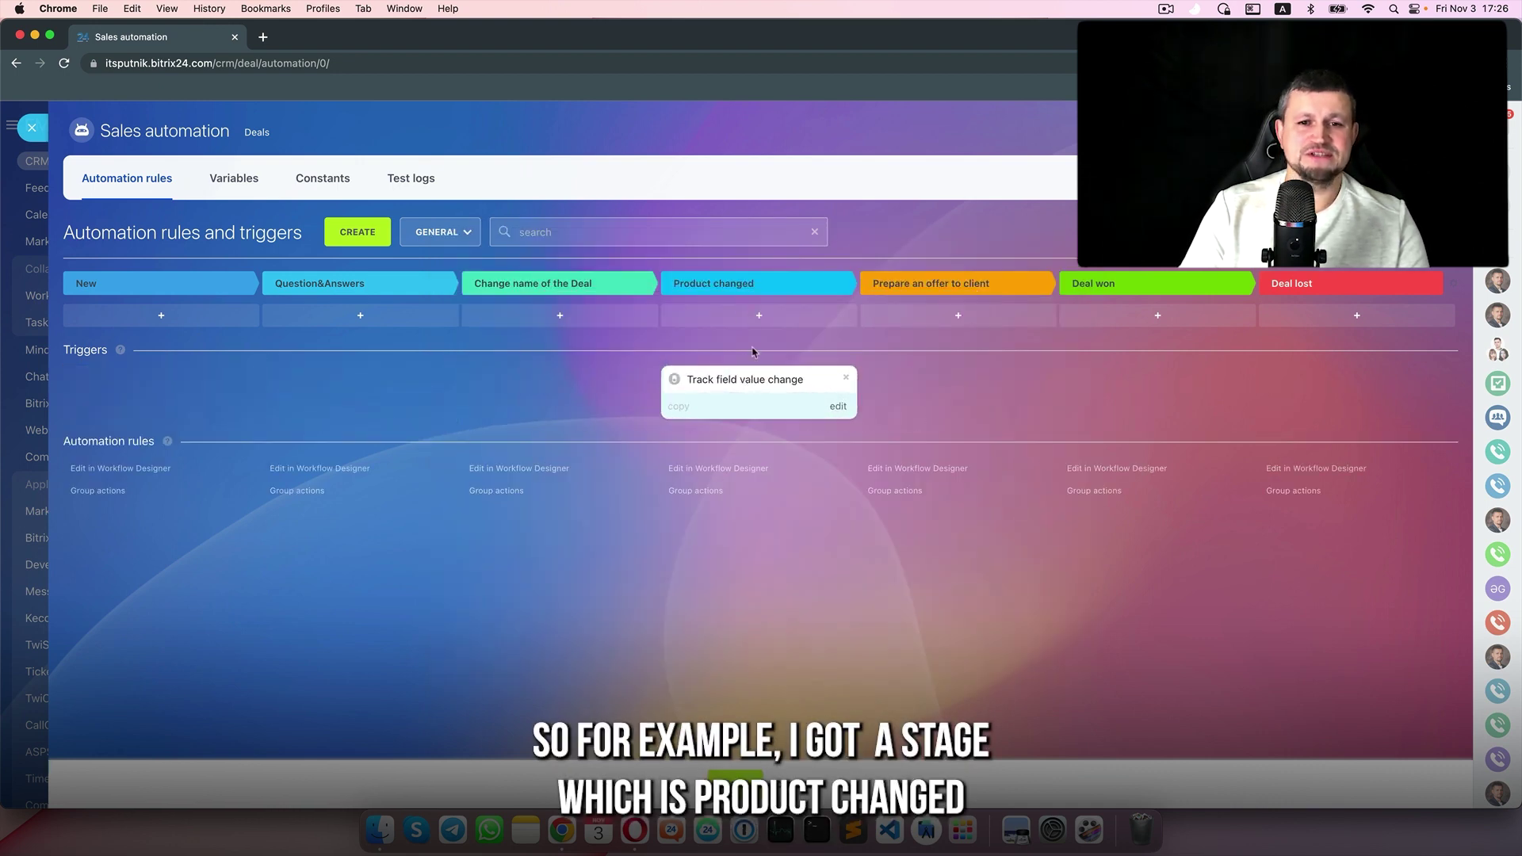
Choose the deal field to track in the Product changed stage's Track field value change trigger
{"action": "left_click", "coordinate": [713, 380]}
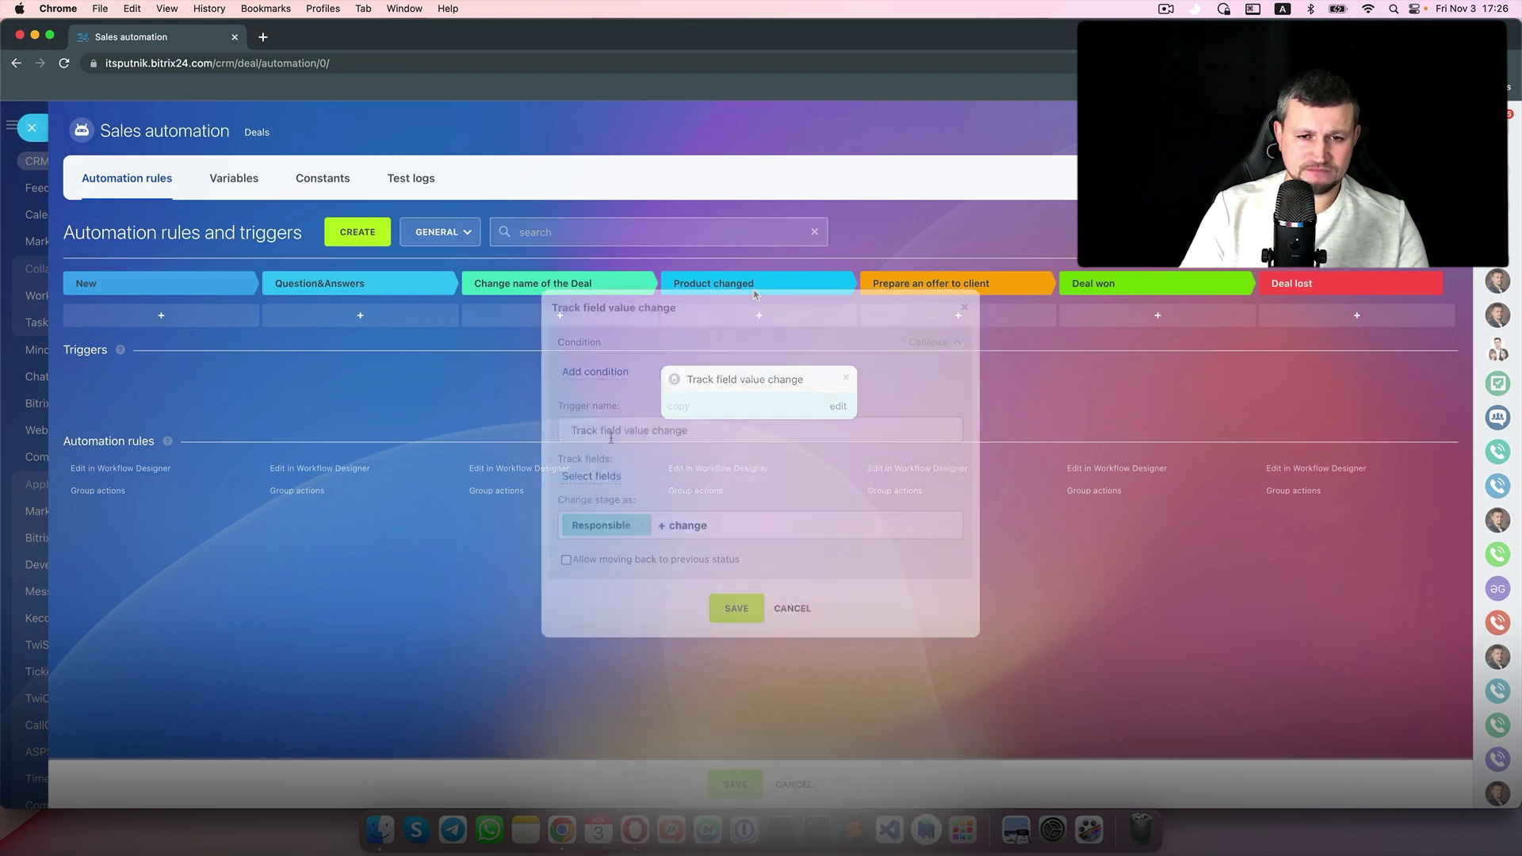
{"action": "left_click", "coordinate": [592, 475]}
{"action": "scroll", "coordinate": [594, 634], "scroll_direction": "down", "scroll_amount": 10}
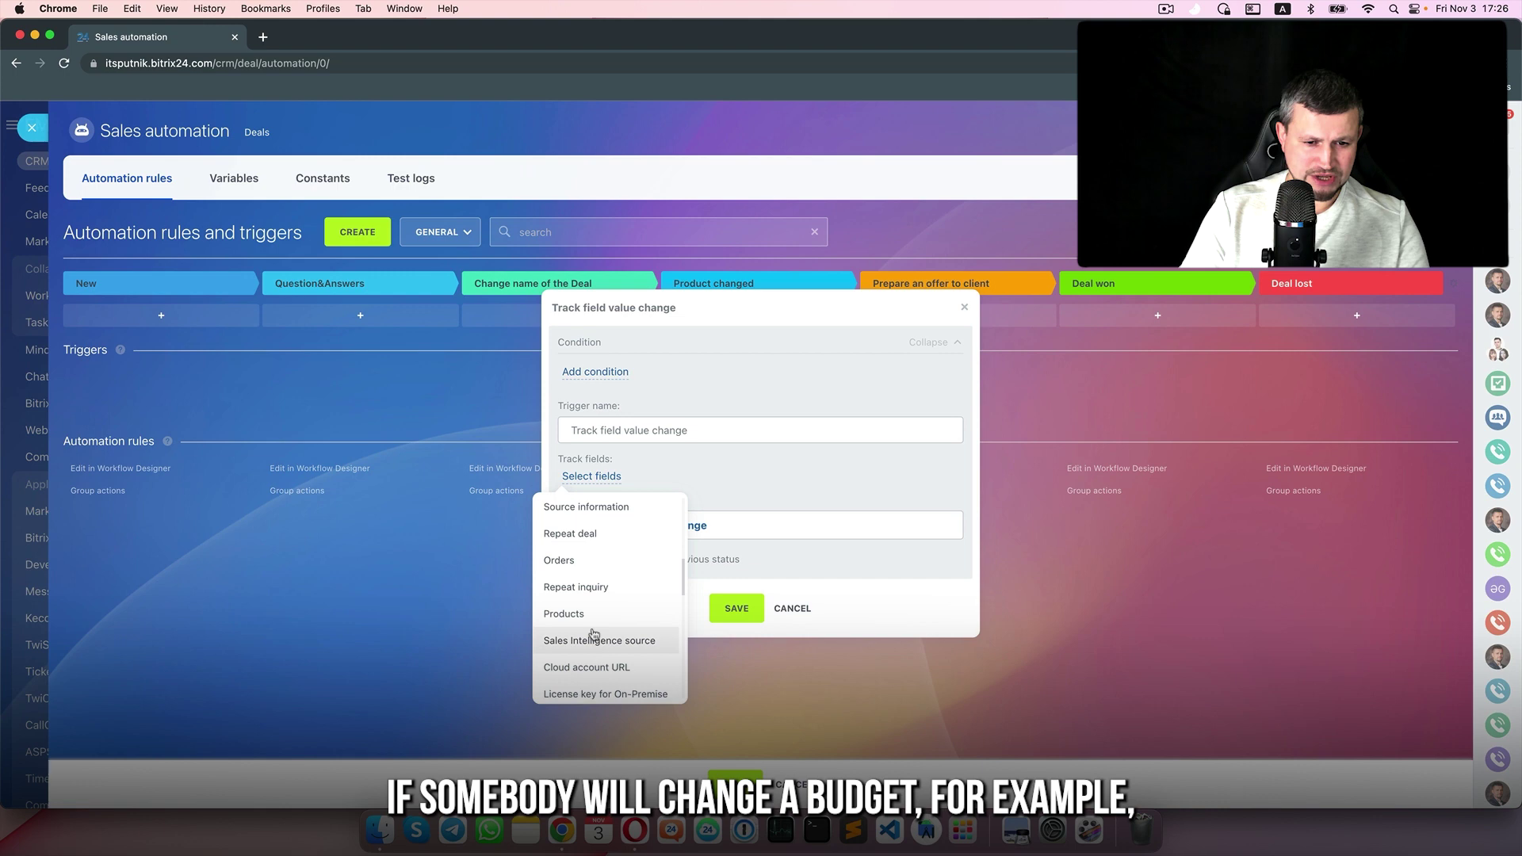
{"action": "left_click", "coordinate": [564, 615]}
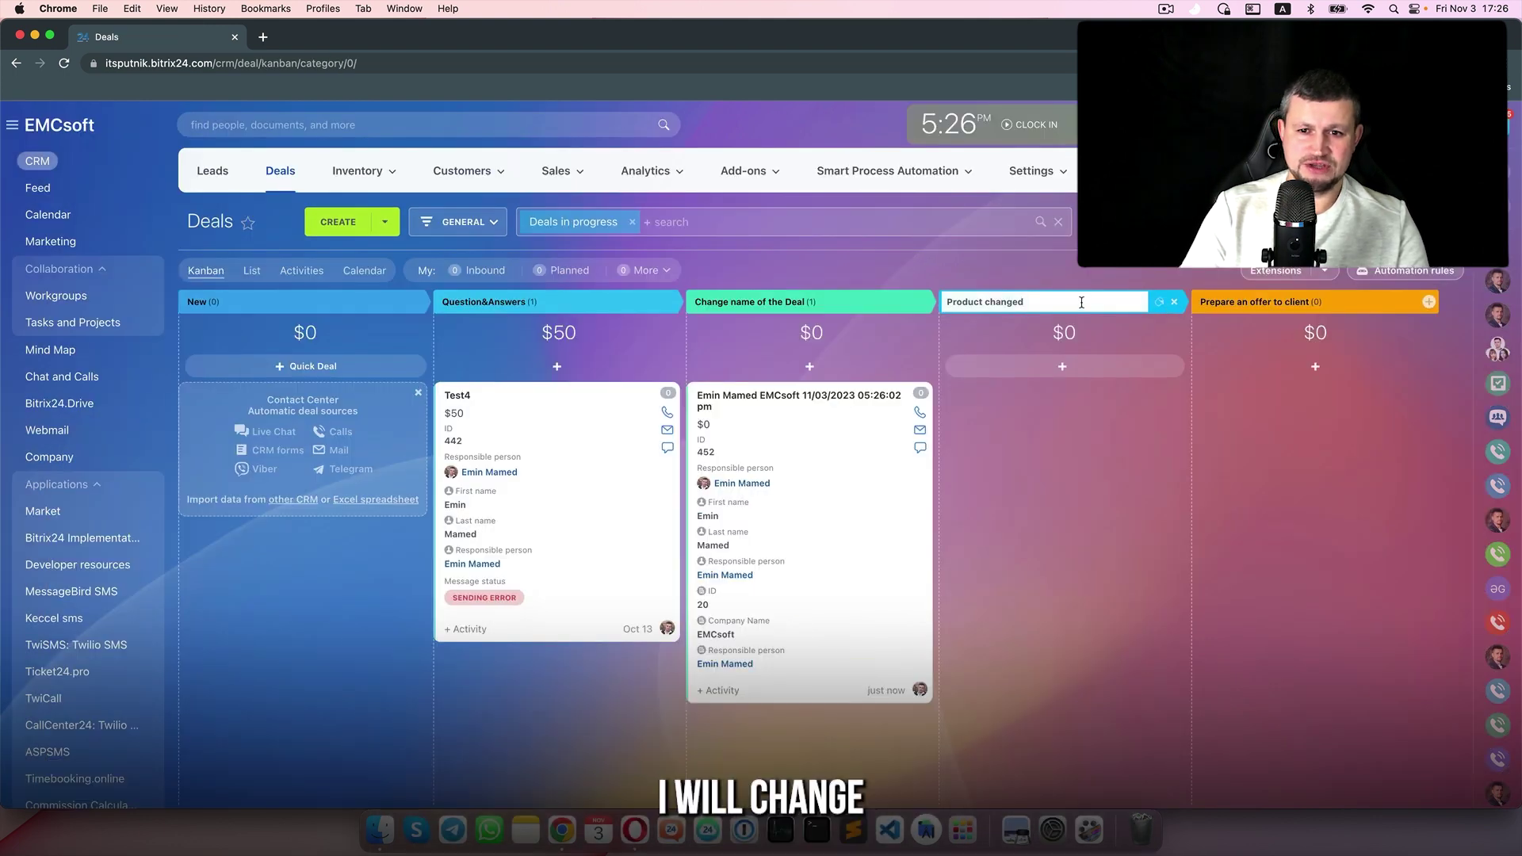
Rename the Product changed stage to "Budget changed" in the deals kanban
{"action": "key", "text": "alt+shift+Left"}
{"action": "key", "text": "alt+shift+Left"}
{"action": "type", "text": "Budget chan"}
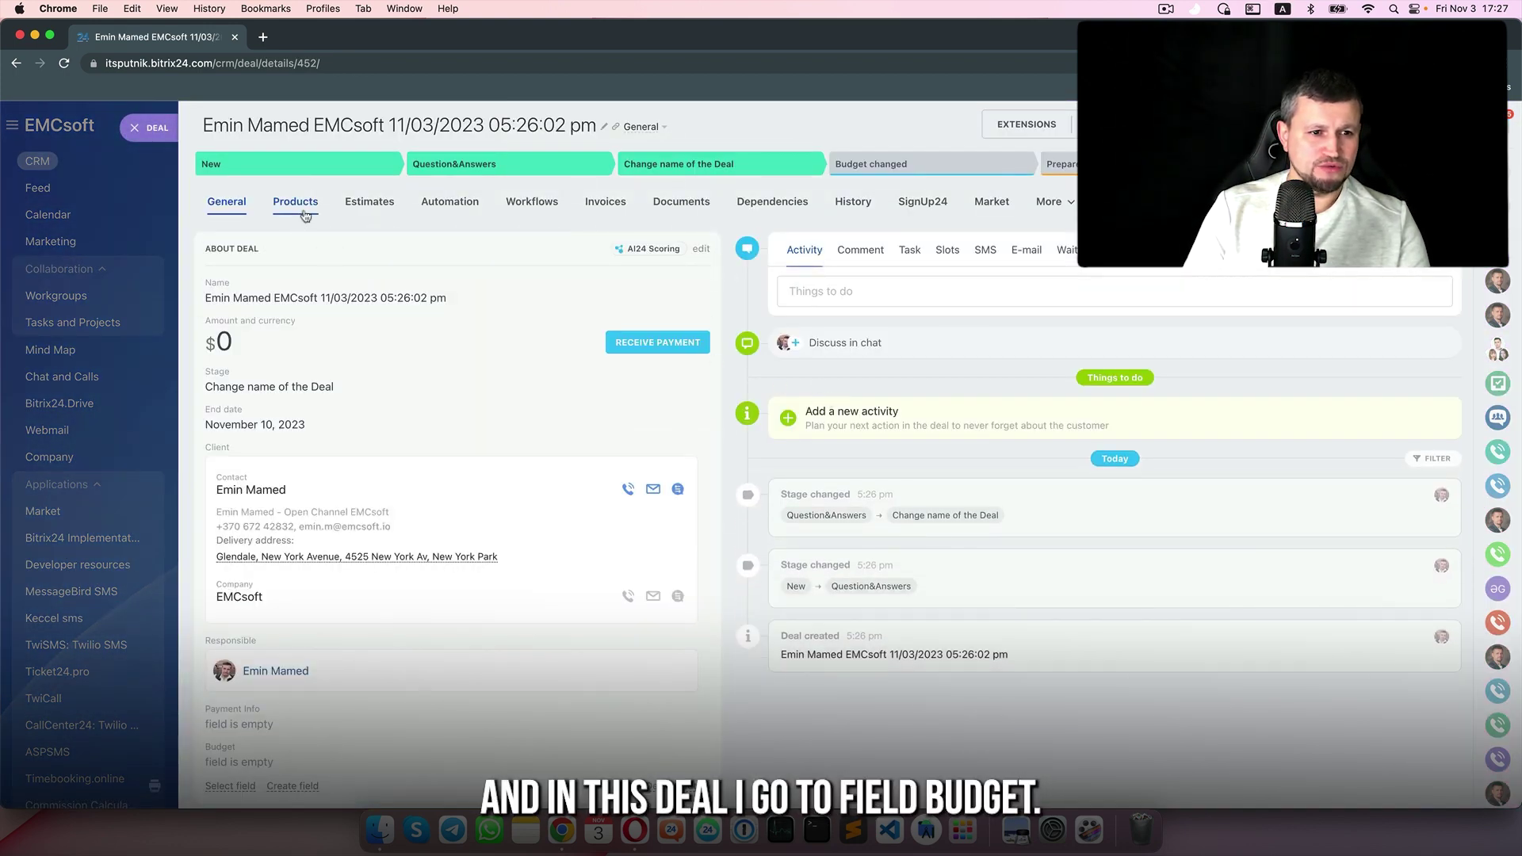
Enter a Budget of 10000 in the deal's details
{"action": "scroll", "coordinate": [325, 463], "scroll_direction": "down", "scroll_amount": 5}
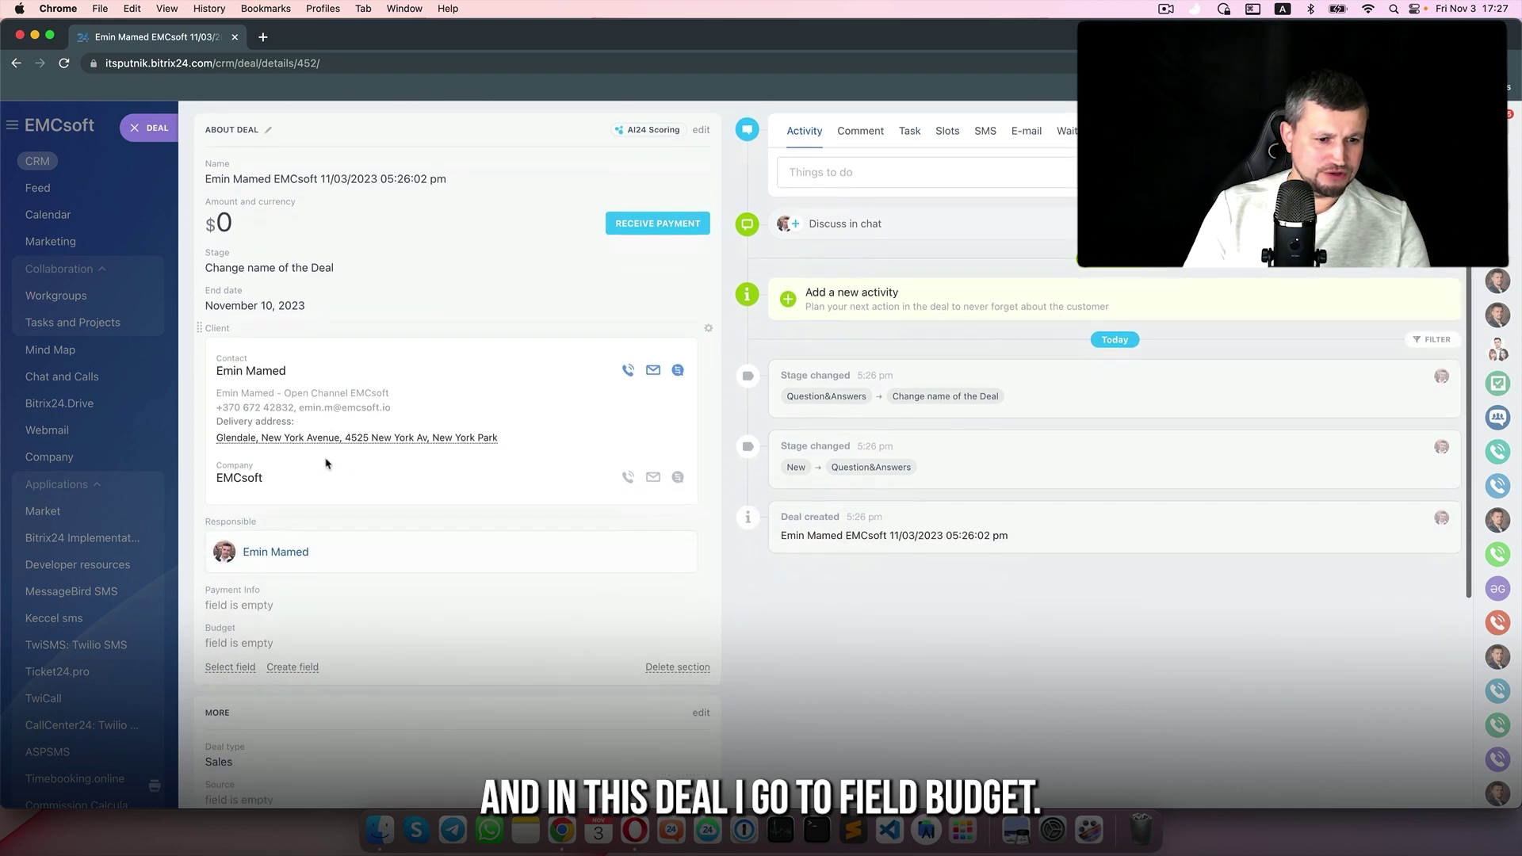
{"action": "left_click", "coordinate": [247, 517]}
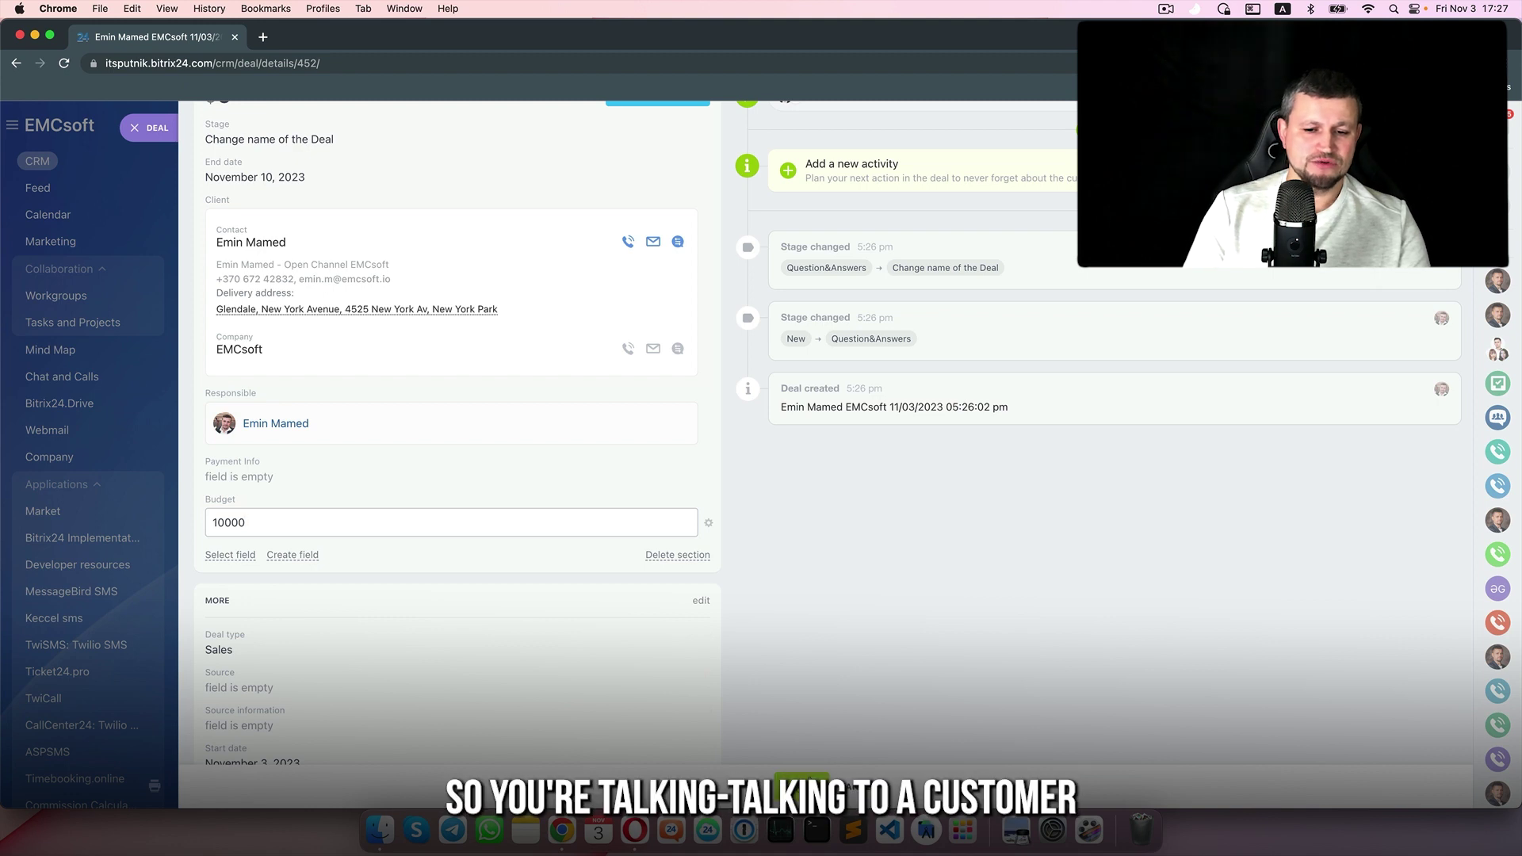
{"action": "key", "text": "Return"}
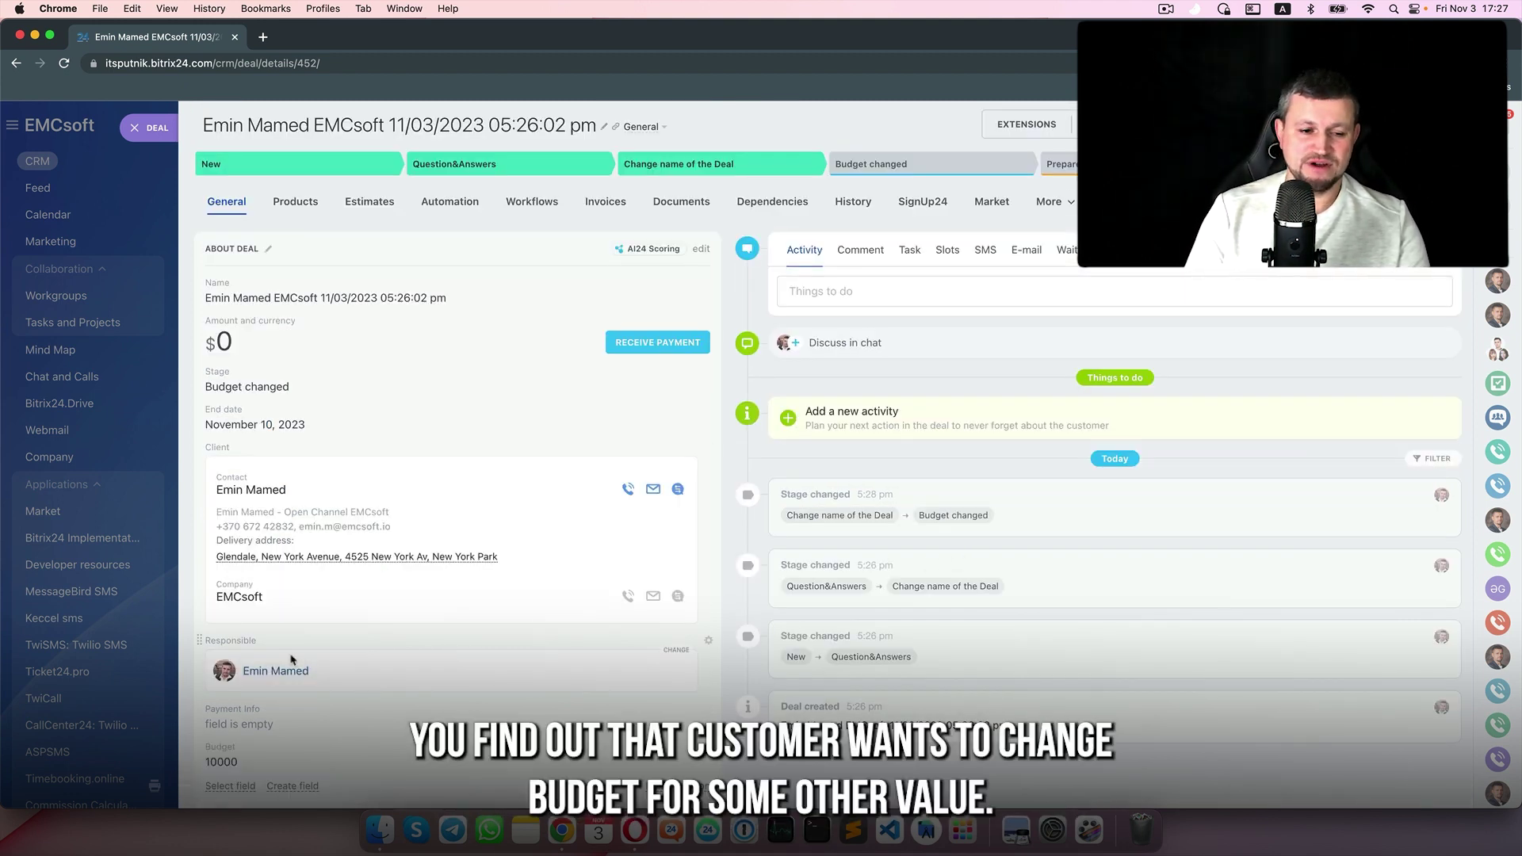
Change the deal's Budget to 5000 and return to the deals kanban
{"action": "scroll", "coordinate": [317, 673], "scroll_direction": "down", "scroll_amount": 1}
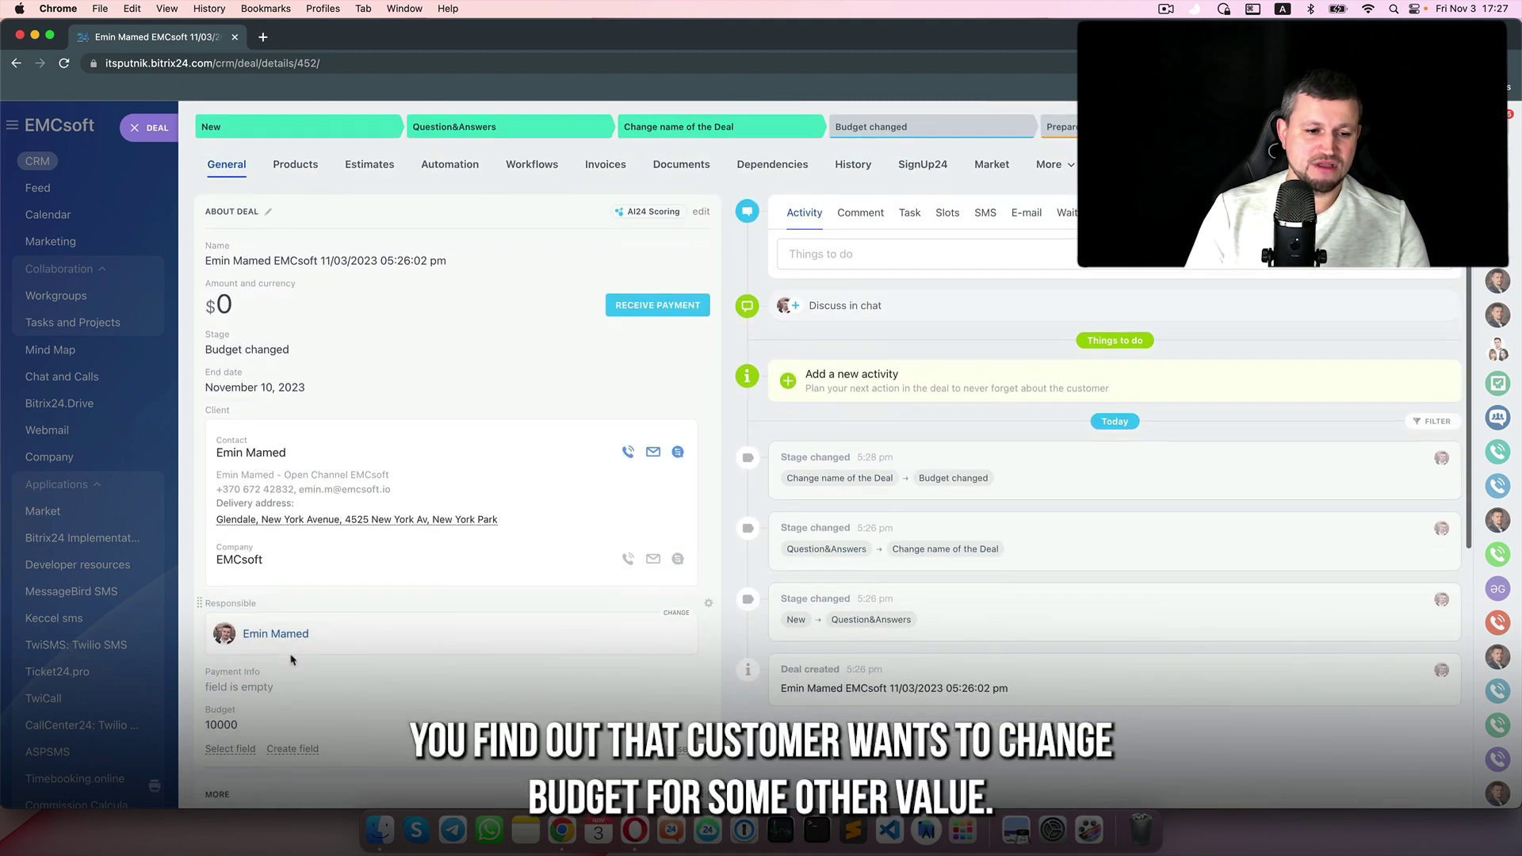
{"action": "left_click", "coordinate": [220, 726]}
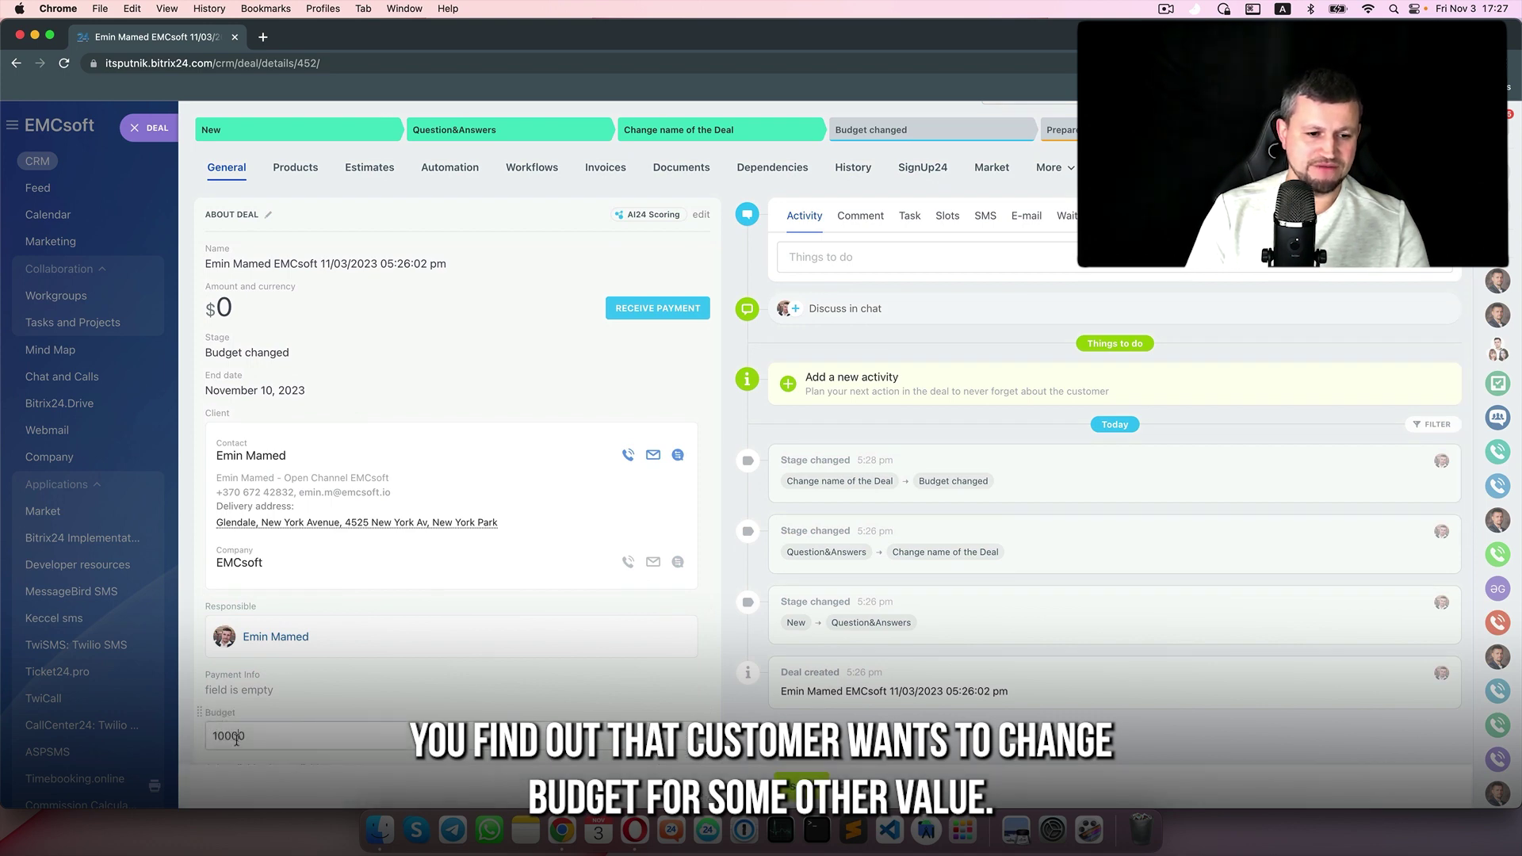
{"action": "double_click", "coordinate": [236, 736]}
{"action": "type", "text": "500"}
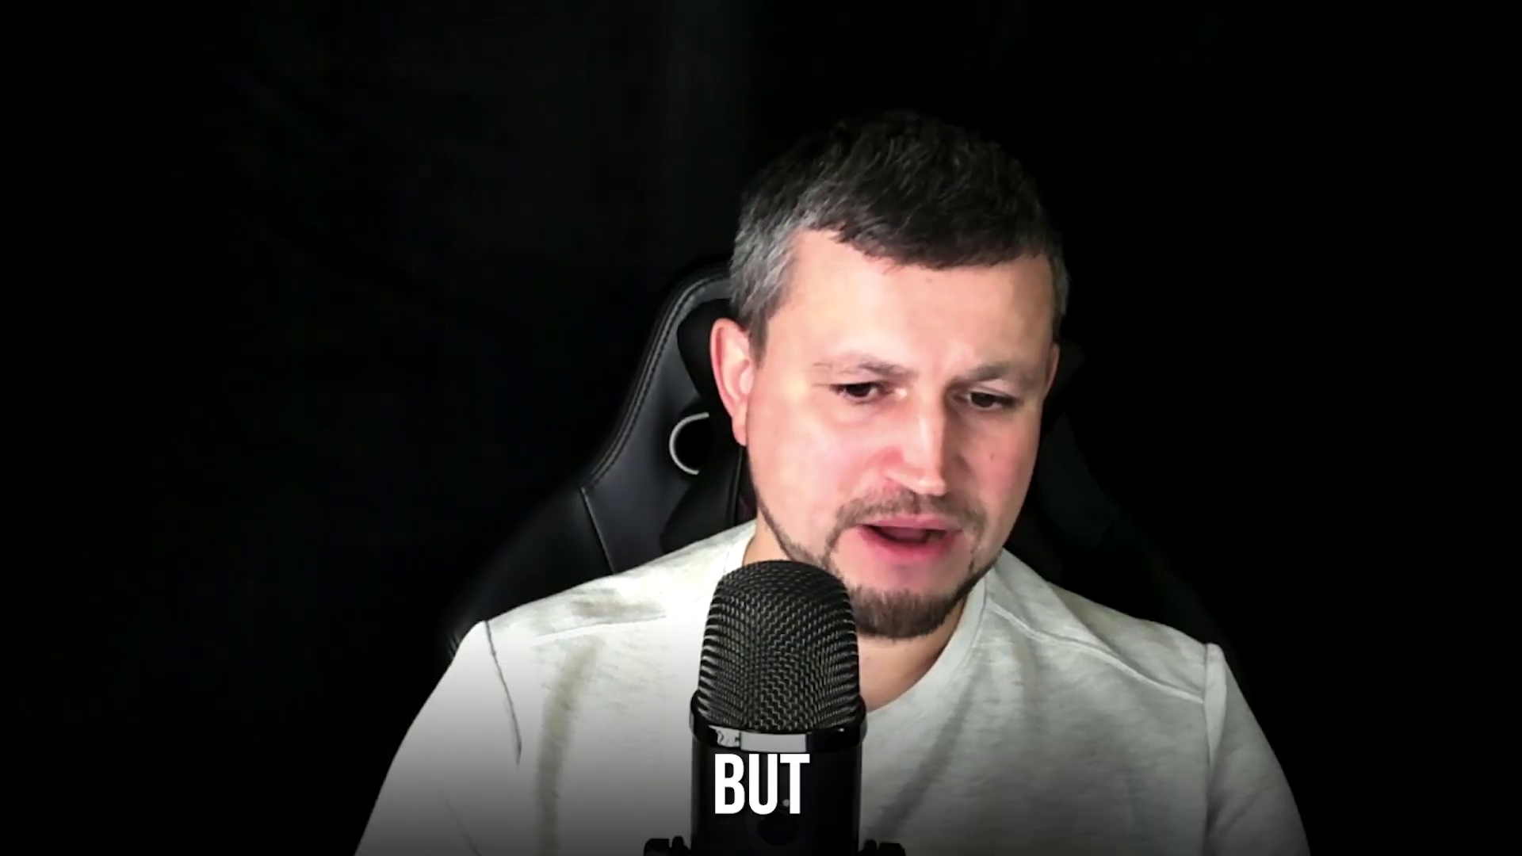
{"action": "type", "text": "0"}
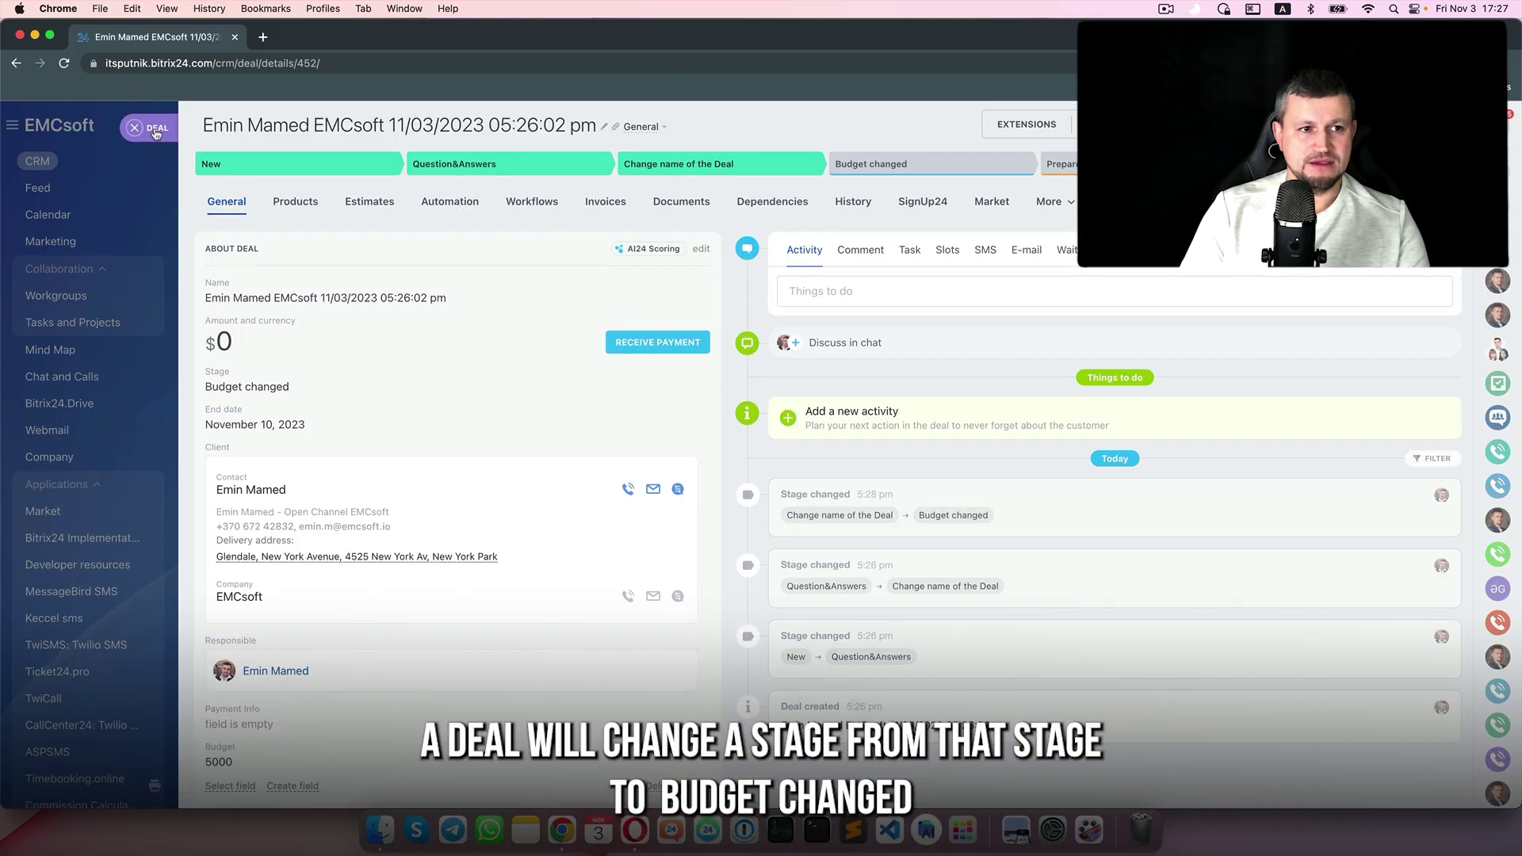
{"action": "key", "text": "Escape"}
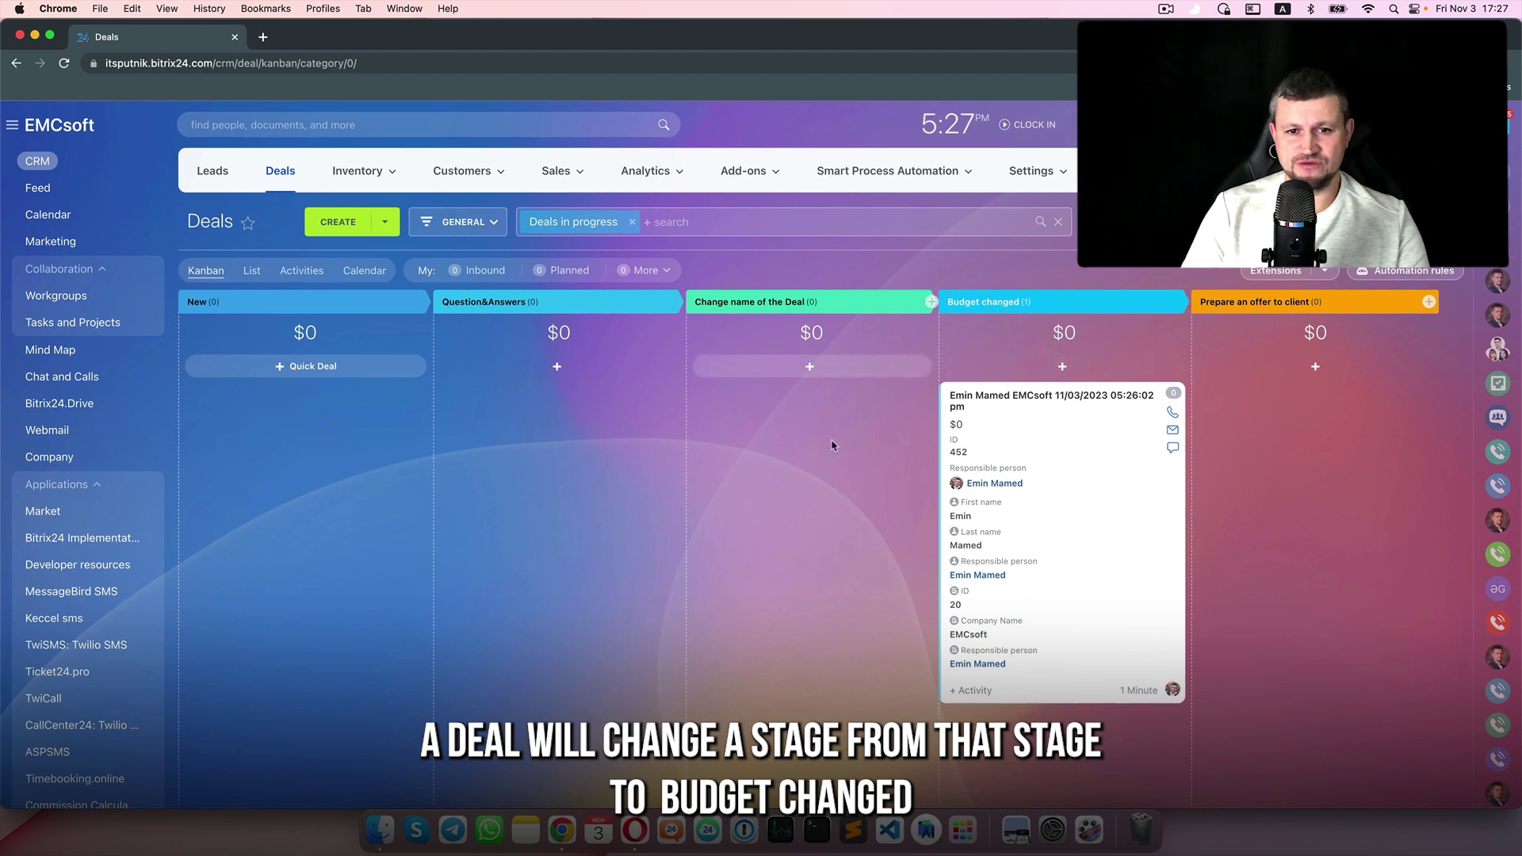
Examine the automation rules offered in the Employee alerts and Employee monitoring and control groups
{"action": "scroll", "coordinate": [832, 445], "scroll_direction": "right", "scroll_amount": 1}
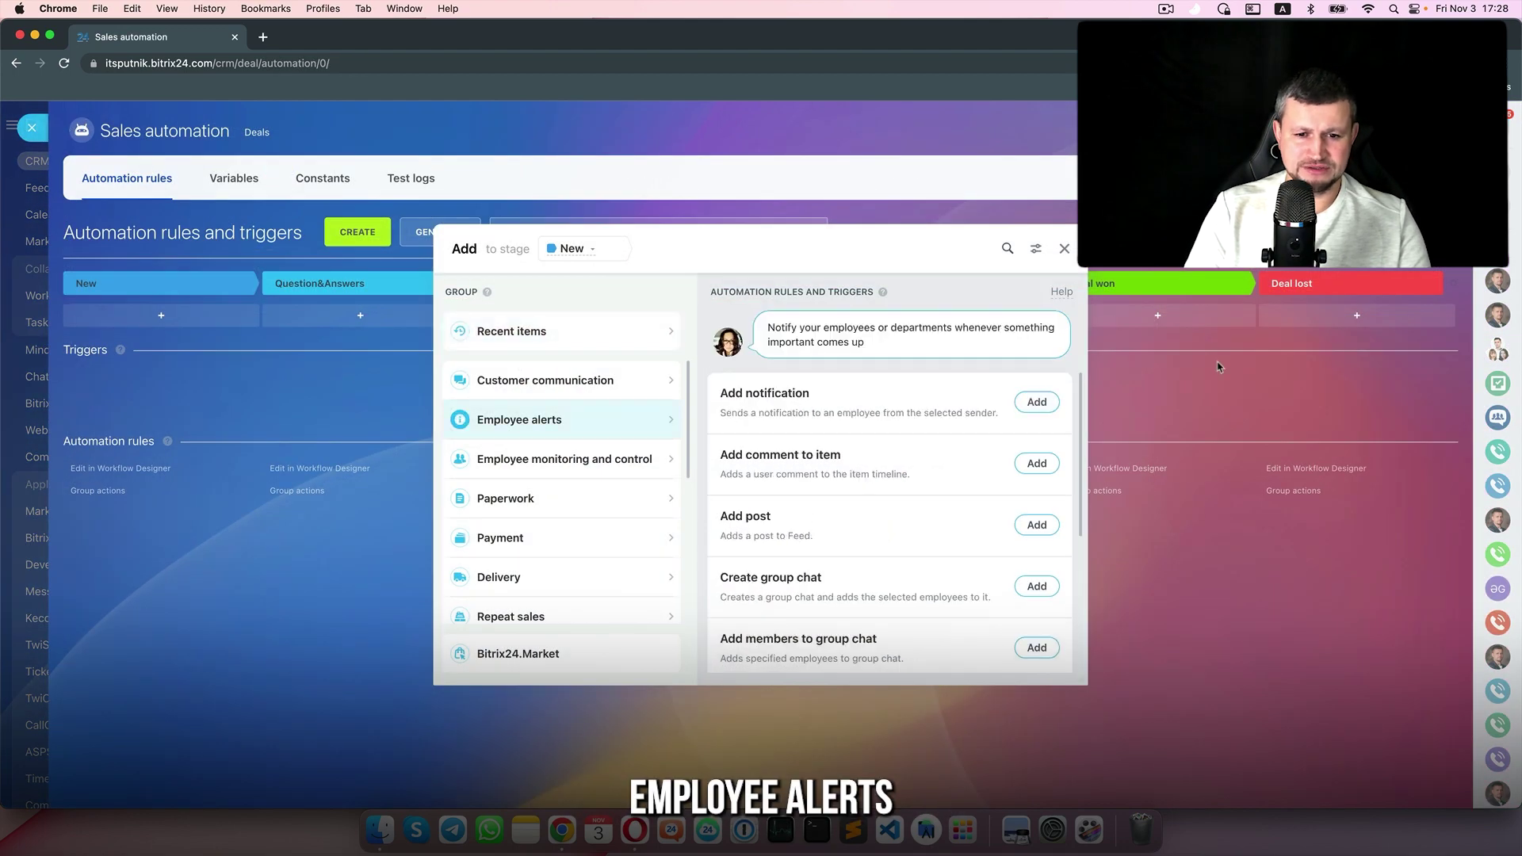
{"action": "scroll", "coordinate": [951, 571], "scroll_direction": "down", "scroll_amount": 3}
{"action": "scroll", "coordinate": [824, 500], "scroll_direction": "up", "scroll_amount": 3}
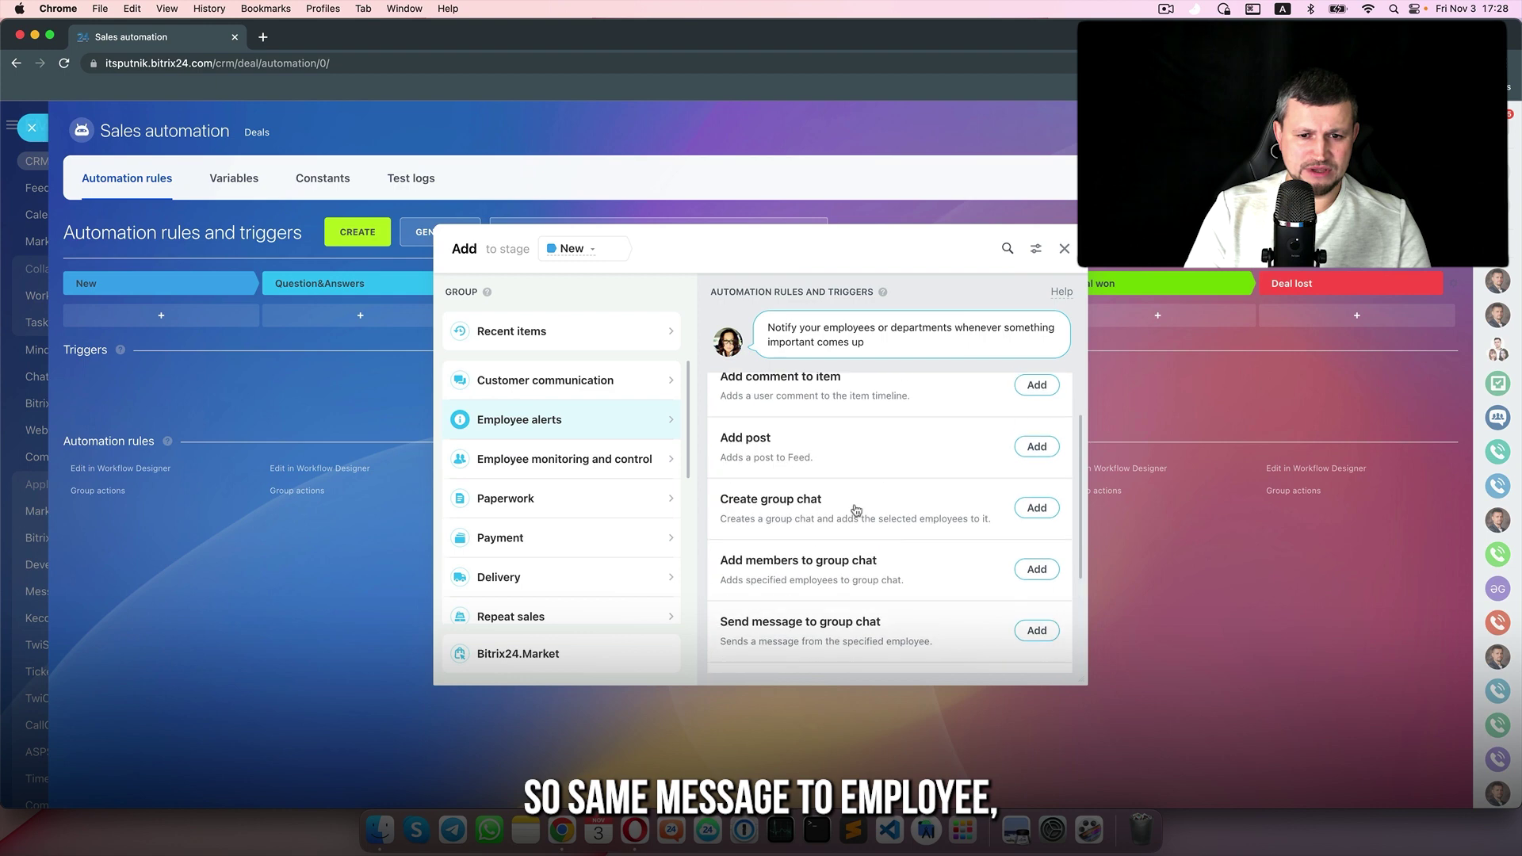
{"action": "left_click", "coordinate": [602, 459]}
{"action": "scroll", "coordinate": [890, 530], "scroll_direction": "down", "scroll_amount": 2}
{"action": "scroll", "coordinate": [892, 532], "scroll_direction": "up", "scroll_amount": 1}
{"action": "scroll", "coordinate": [893, 534], "scroll_direction": "up", "scroll_amount": 1}
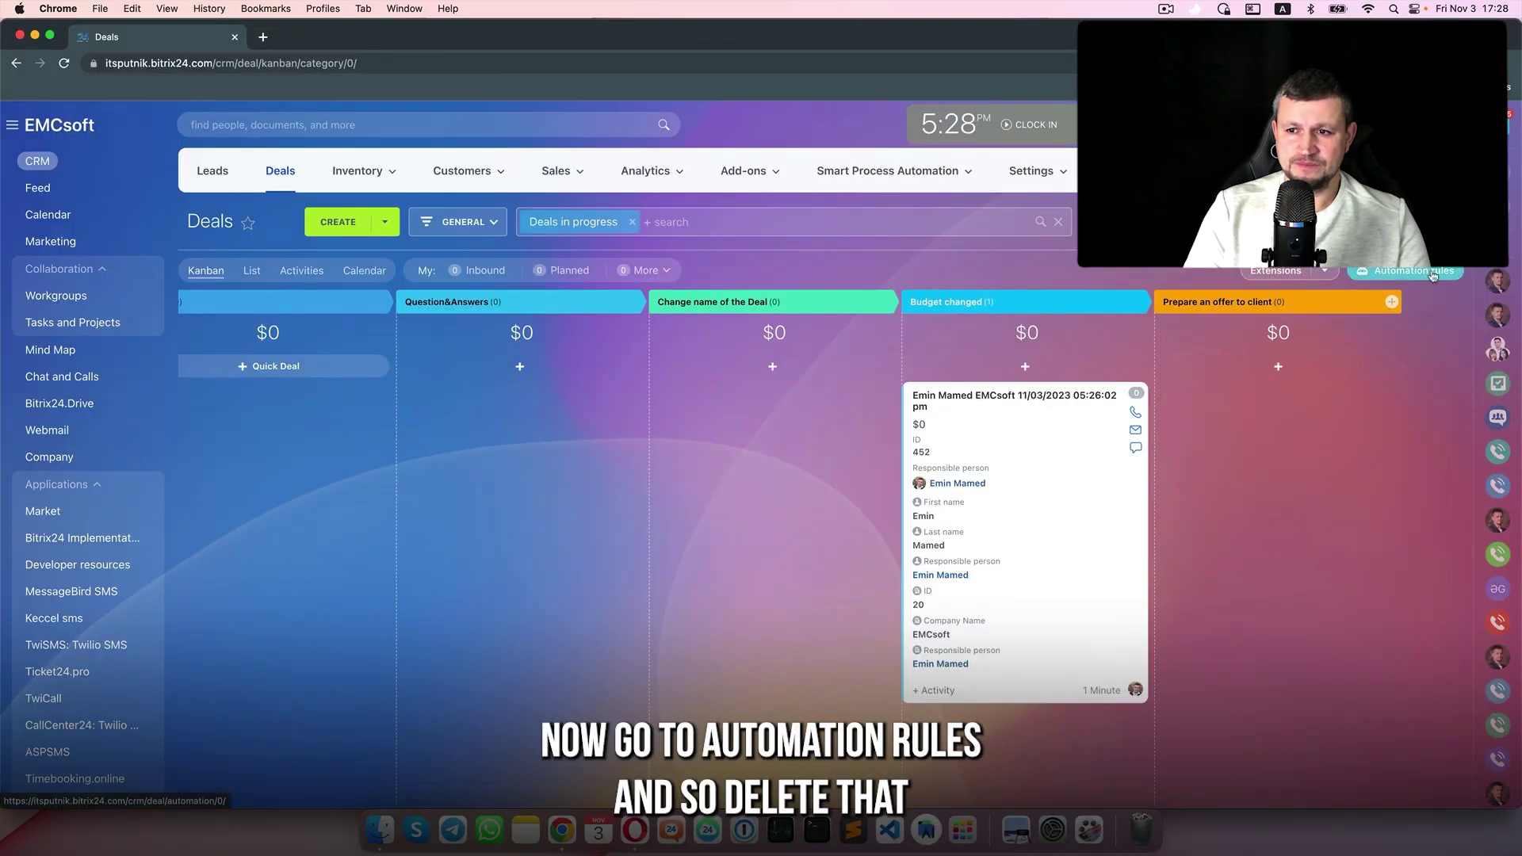
Delete the Track field value change trigger from the Budget changed stage in the deal automation rules
{"action": "left_click", "coordinate": [1431, 272]}
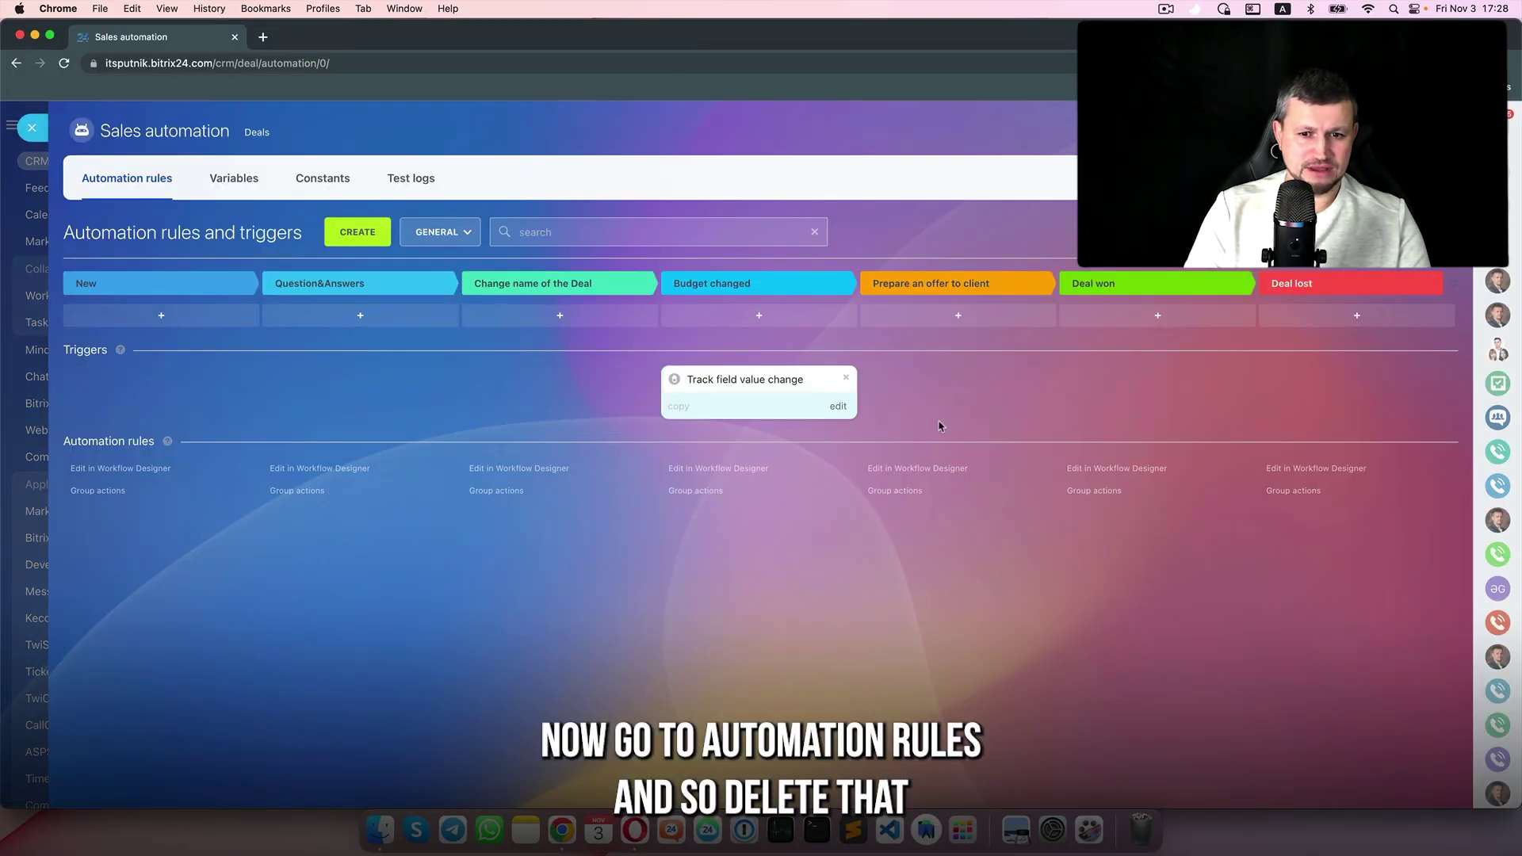
{"action": "left_click", "coordinate": [846, 380]}
Try to add a Change observers rule from the Manage workflow items group to the New stage
{"action": "left_click", "coordinate": [352, 234]}
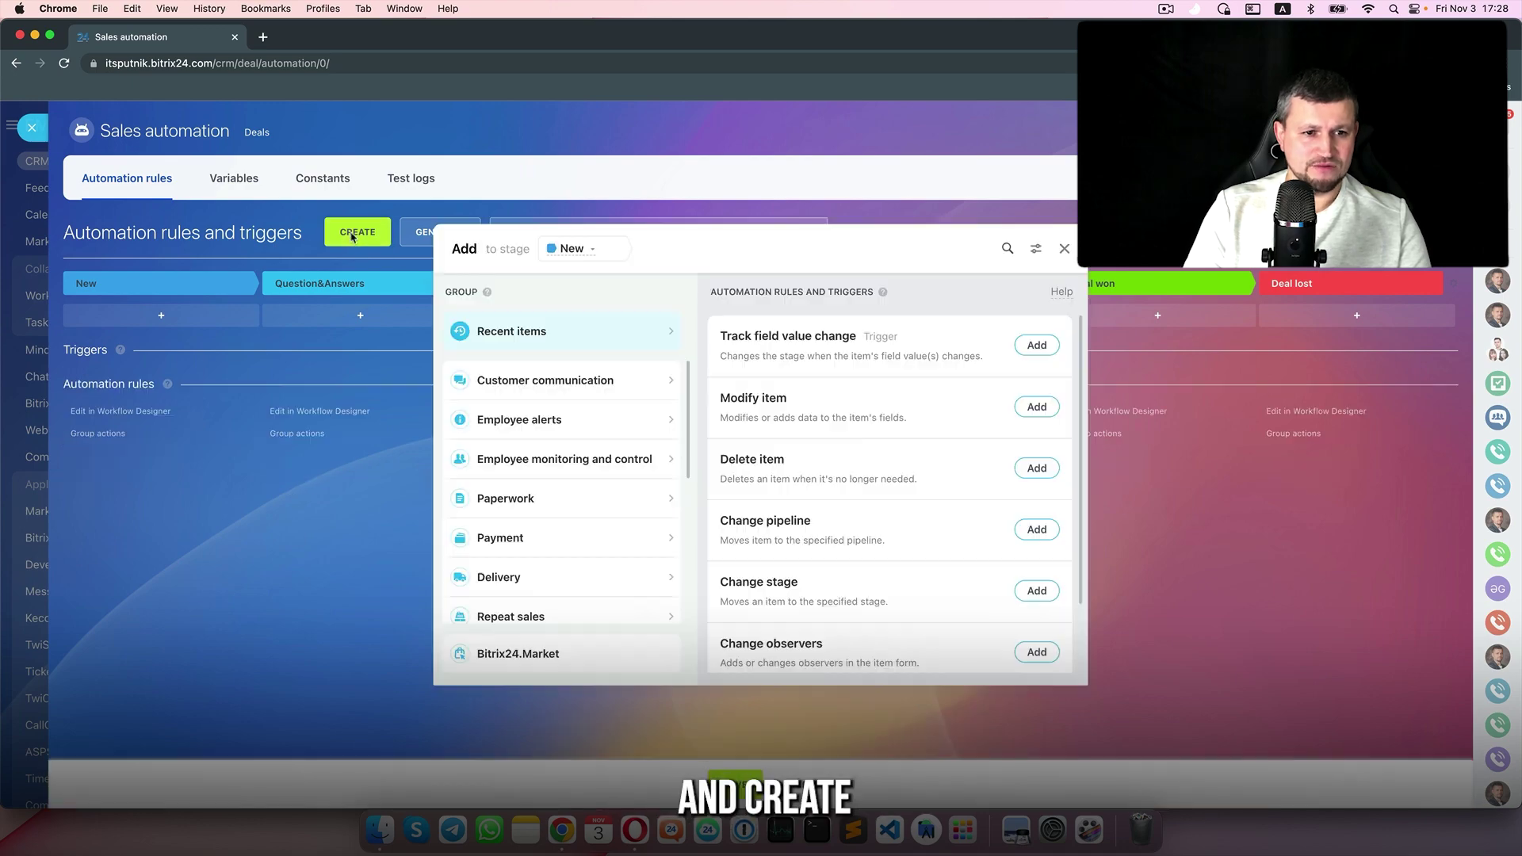
{"action": "scroll", "coordinate": [570, 475], "scroll_direction": "down", "scroll_amount": 5}
{"action": "left_click", "coordinate": [594, 555]}
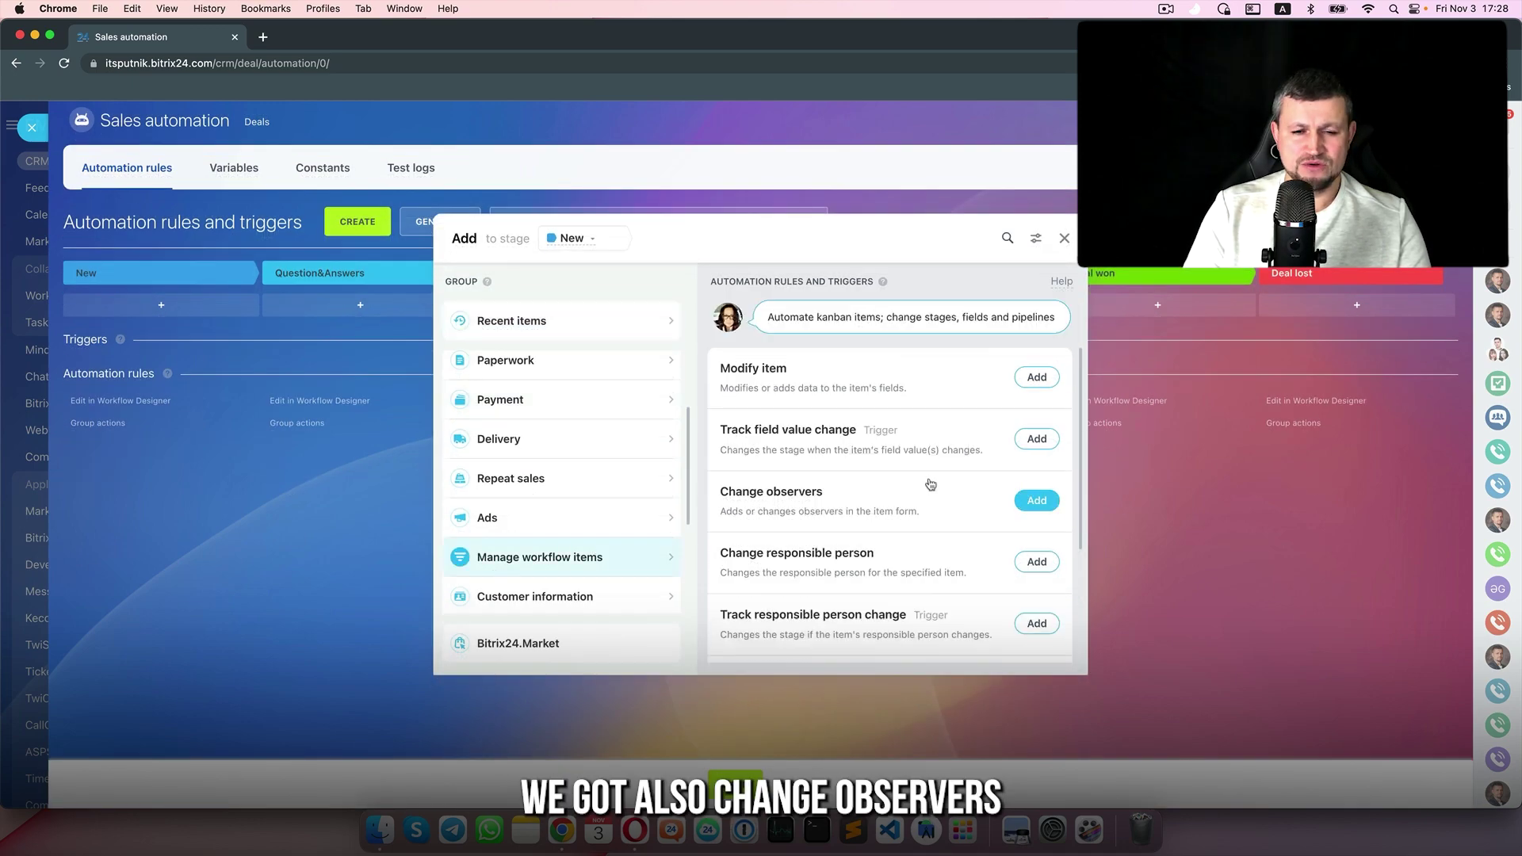
{"action": "left_click", "coordinate": [1037, 500]}
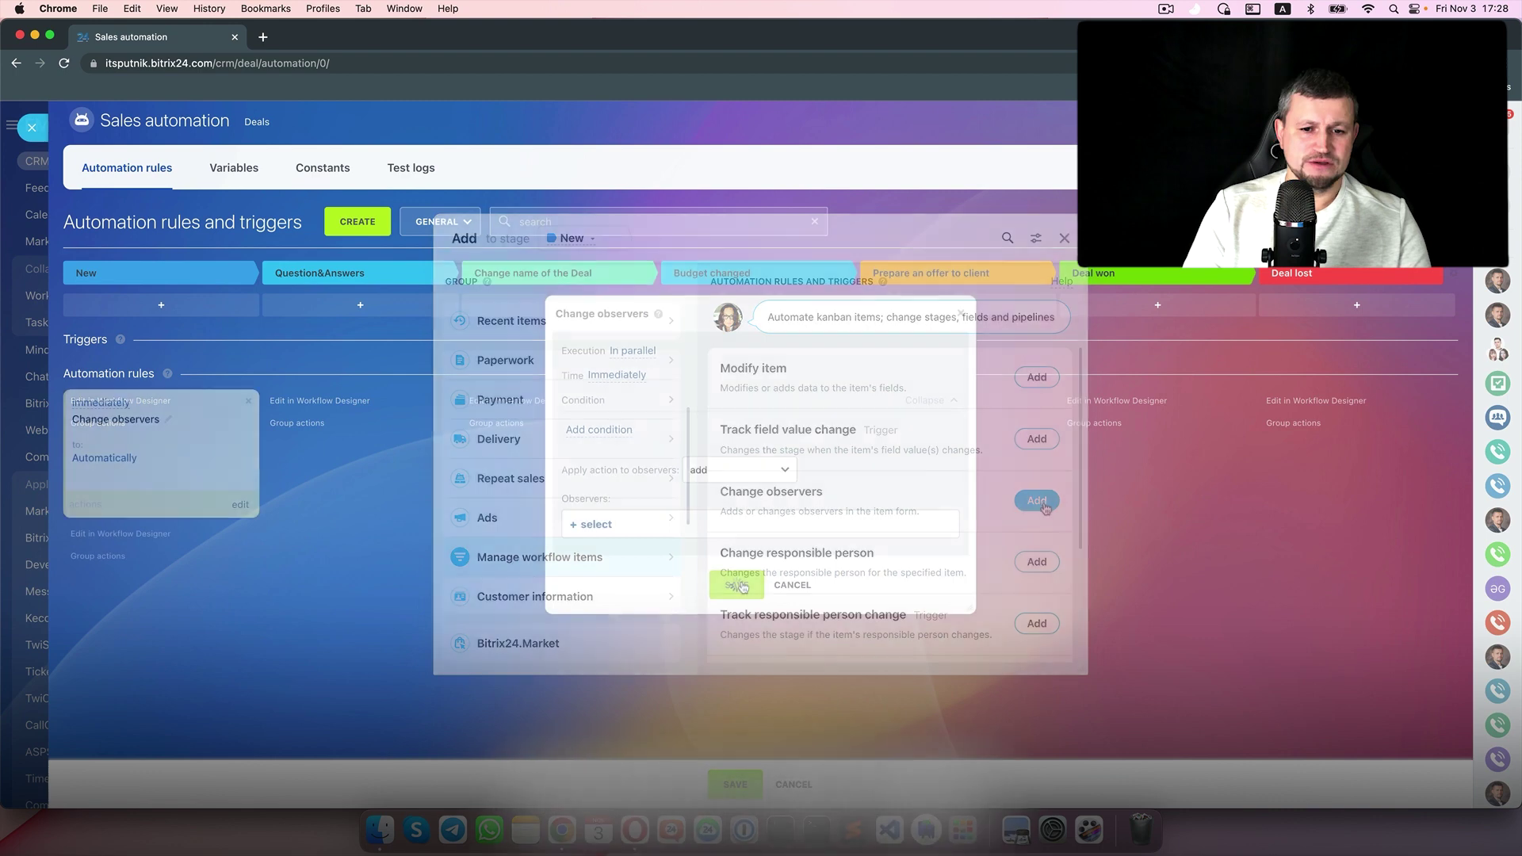
{"action": "left_click", "coordinate": [740, 586]}
{"action": "left_click", "coordinate": [891, 147]}
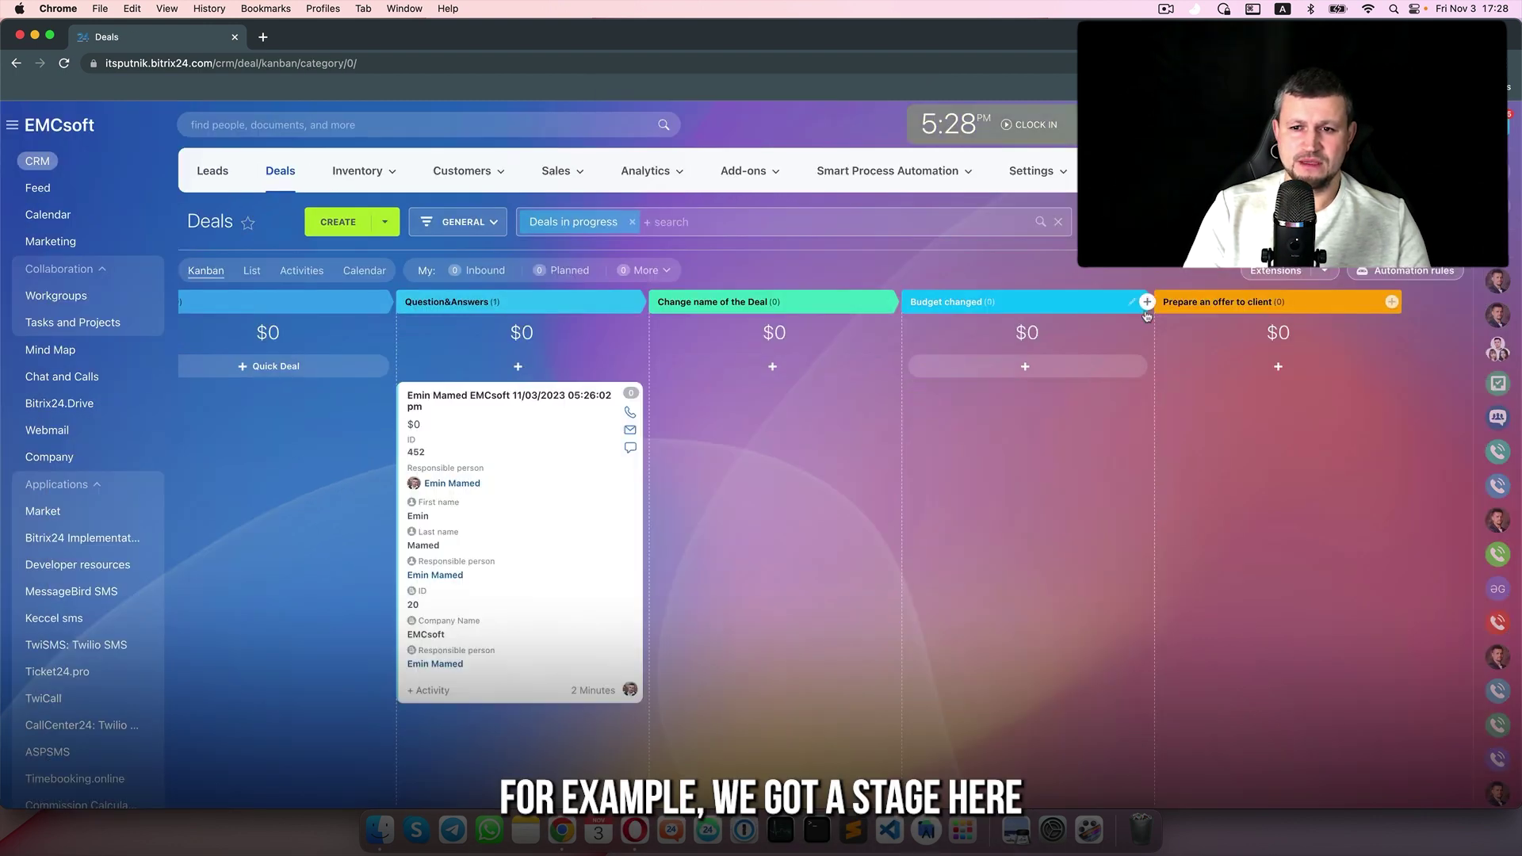
Rename the Change name of the Deal stage to "Add observer to Deal" in the deals kanban
{"action": "left_click", "coordinate": [879, 305]}
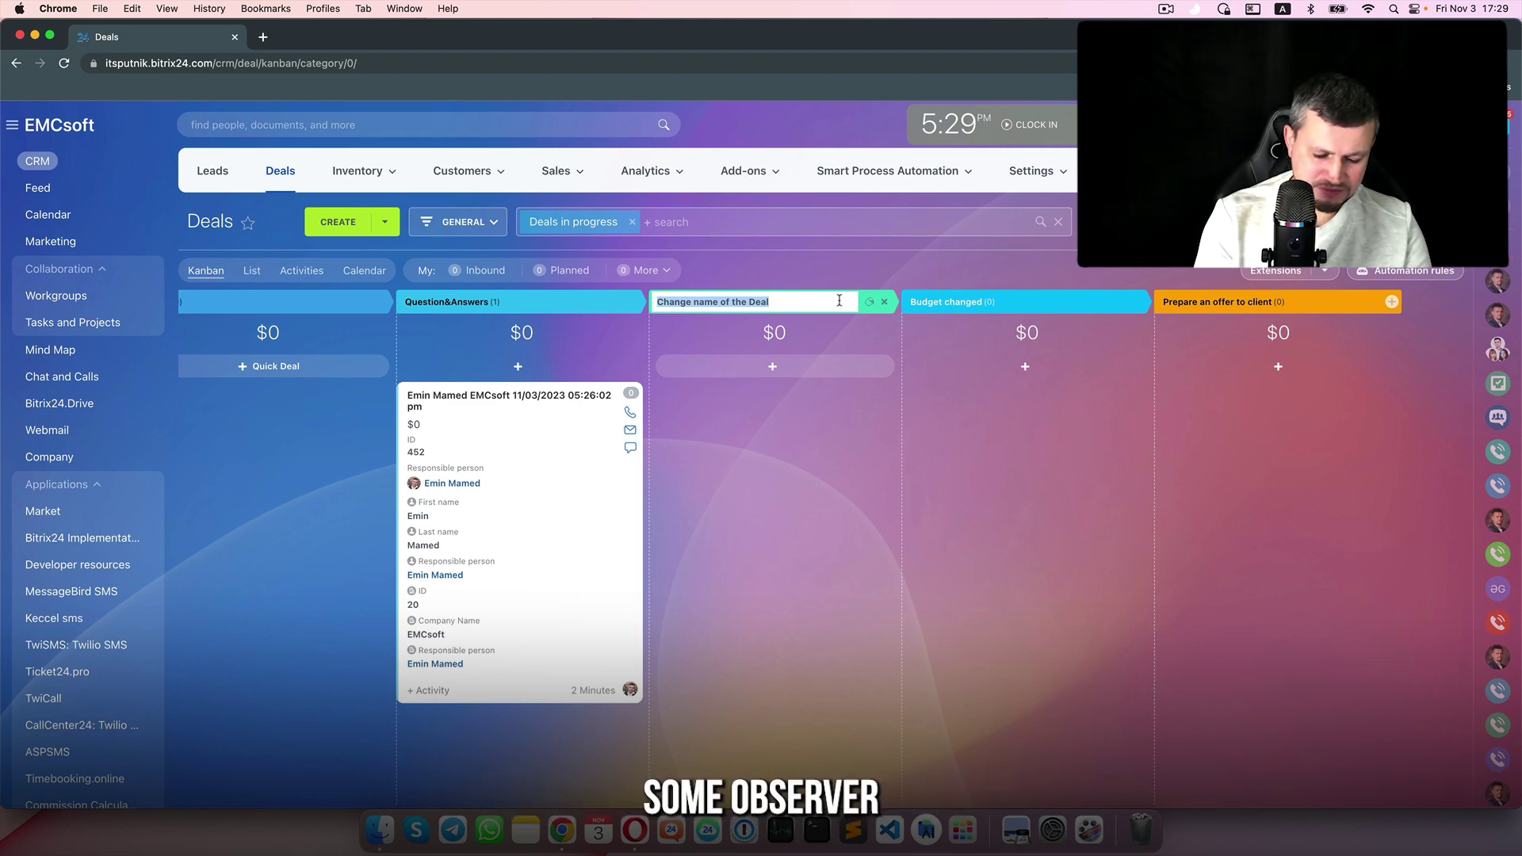
{"action": "type", "text": "A"}
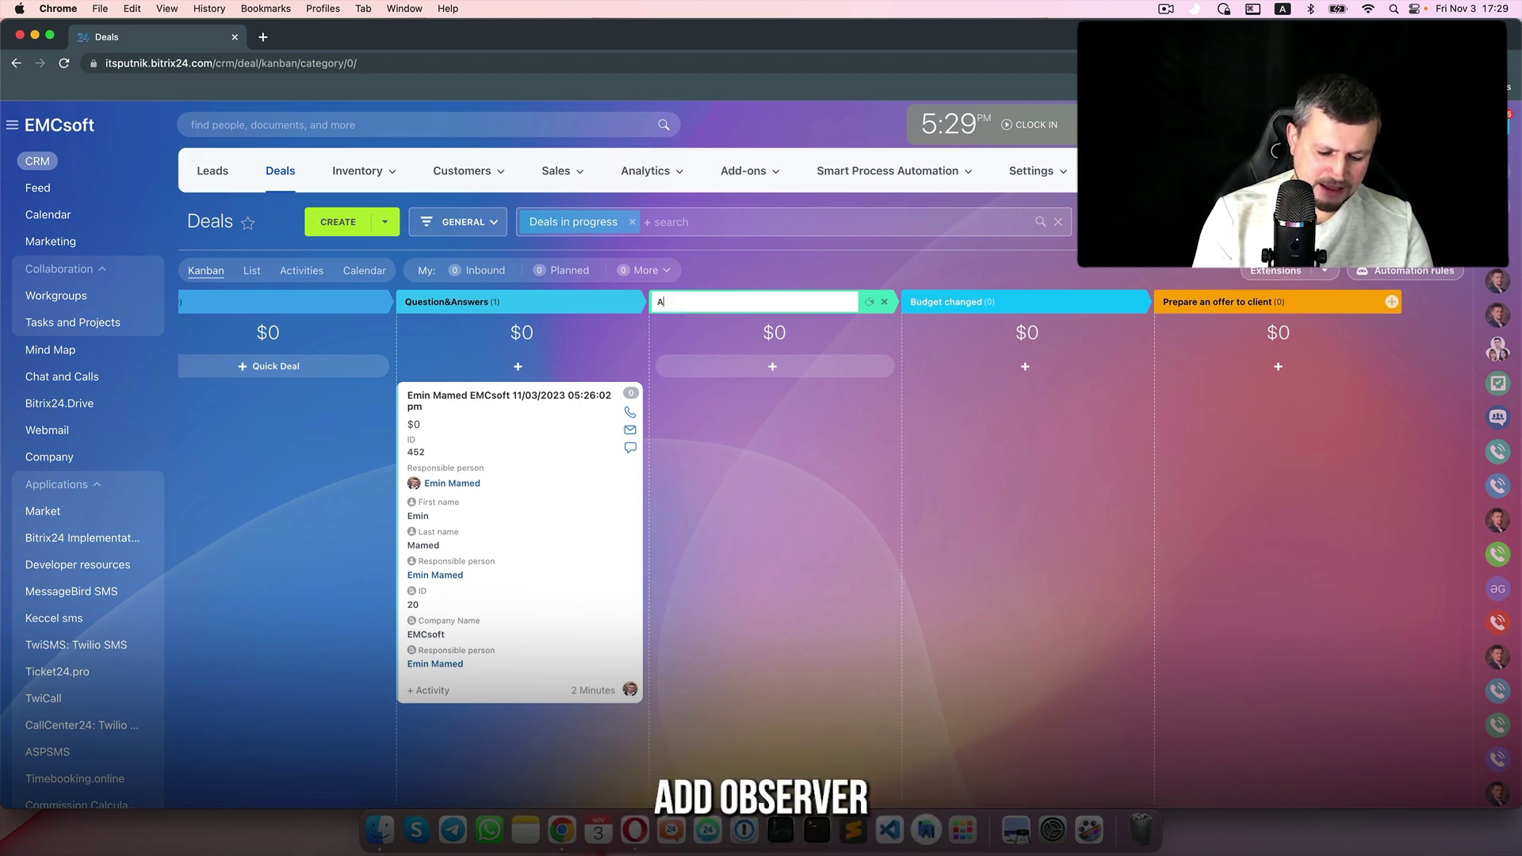
{"action": "type", "text": "dd ob"}
{"action": "type", "text": "server to Deal"}
{"action": "key", "text": "Return"}
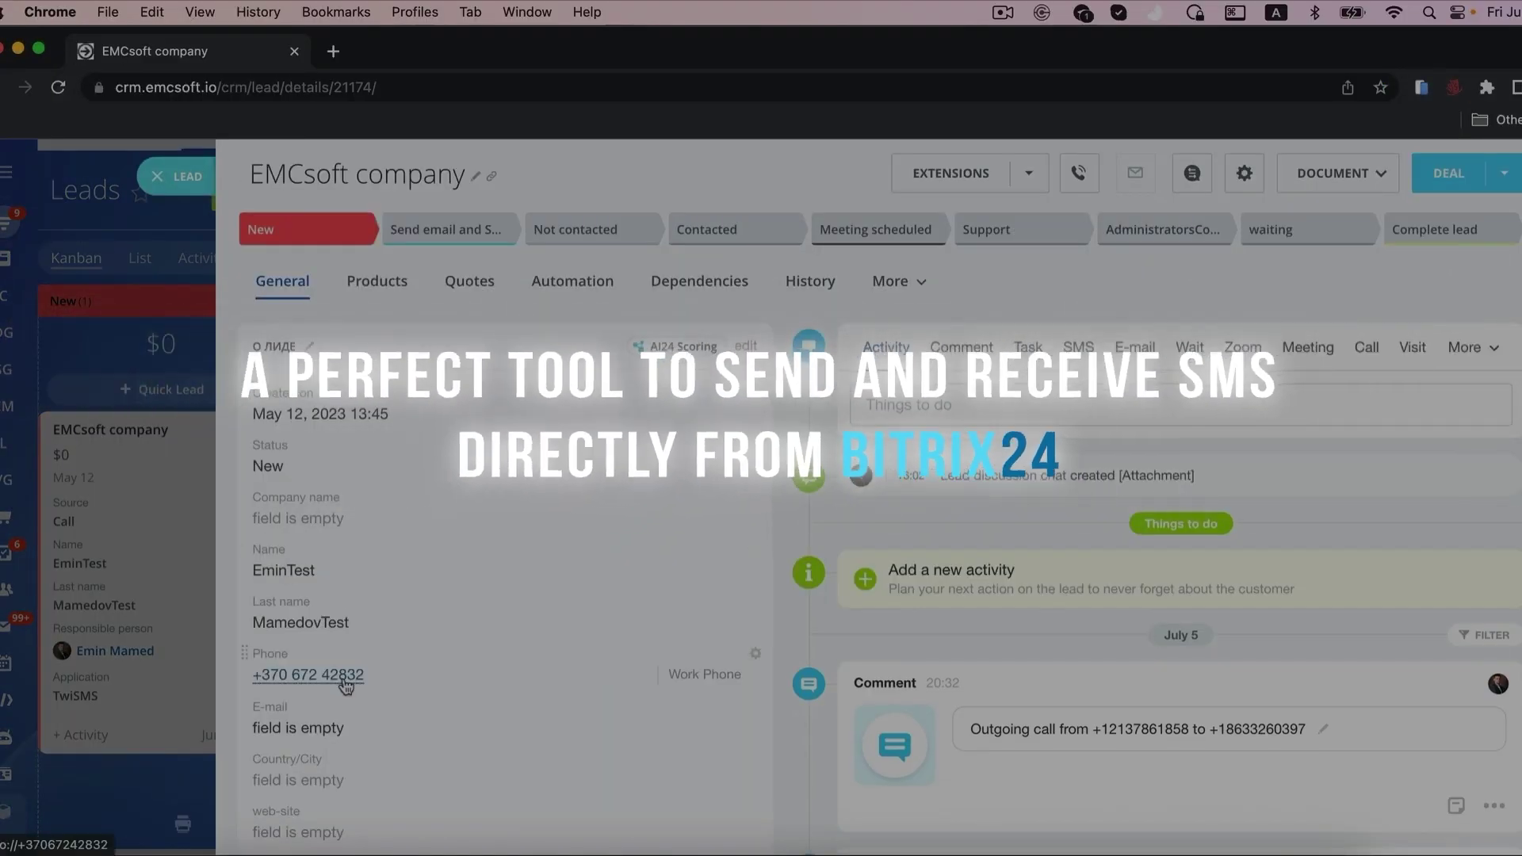
Write and send an SMS greeting to the contact from the EMCsoft company lead
{"action": "left_click", "coordinate": [1078, 347]}
{"action": "type", "text": "Hello Emin! Wai"}
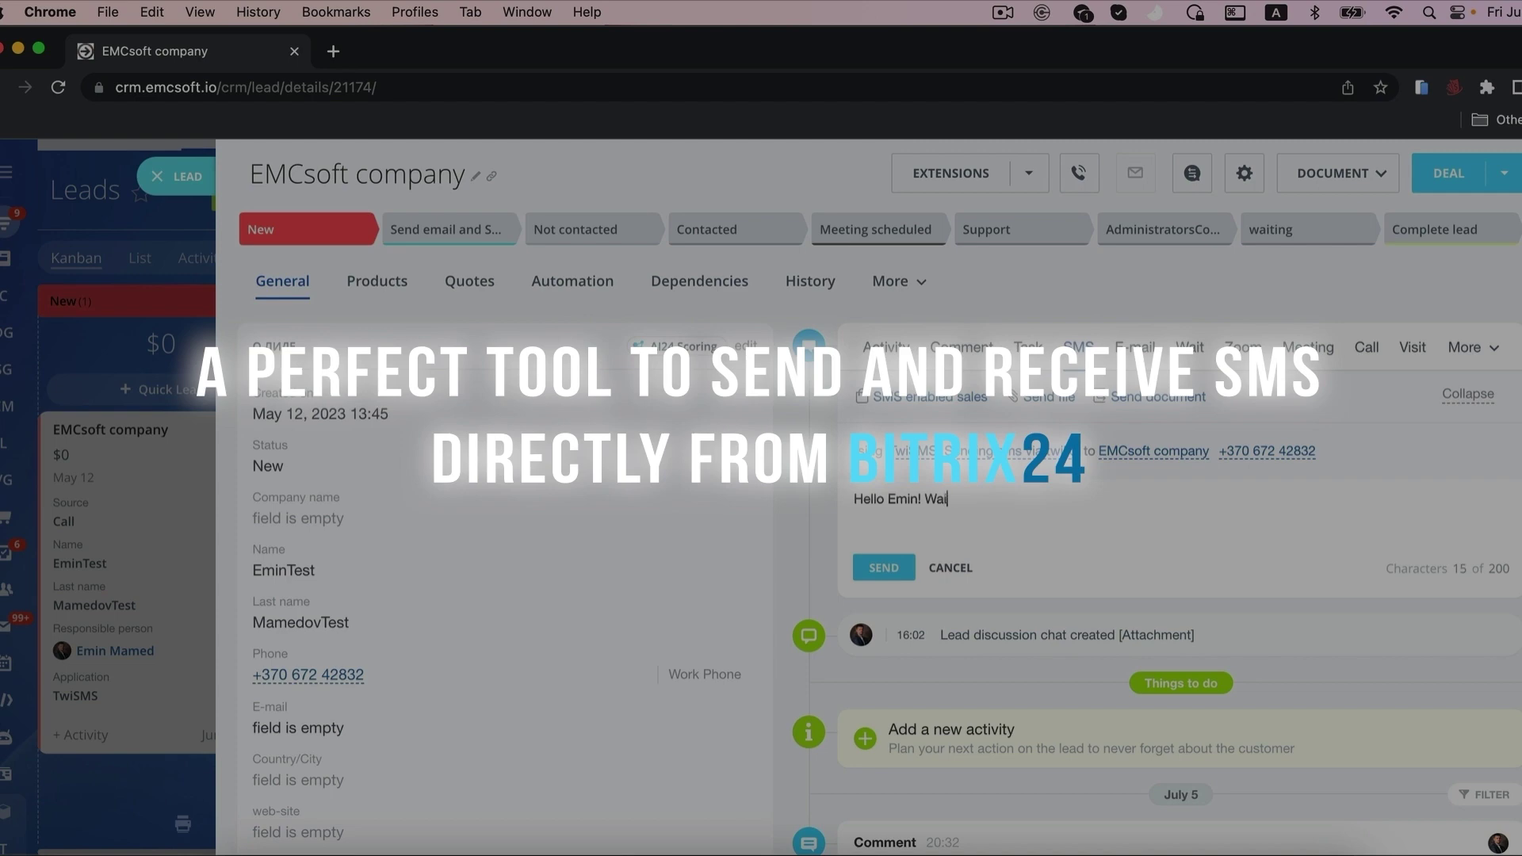
{"action": "type", "text": "office"}
{"action": "left_click", "coordinate": [880, 567]}
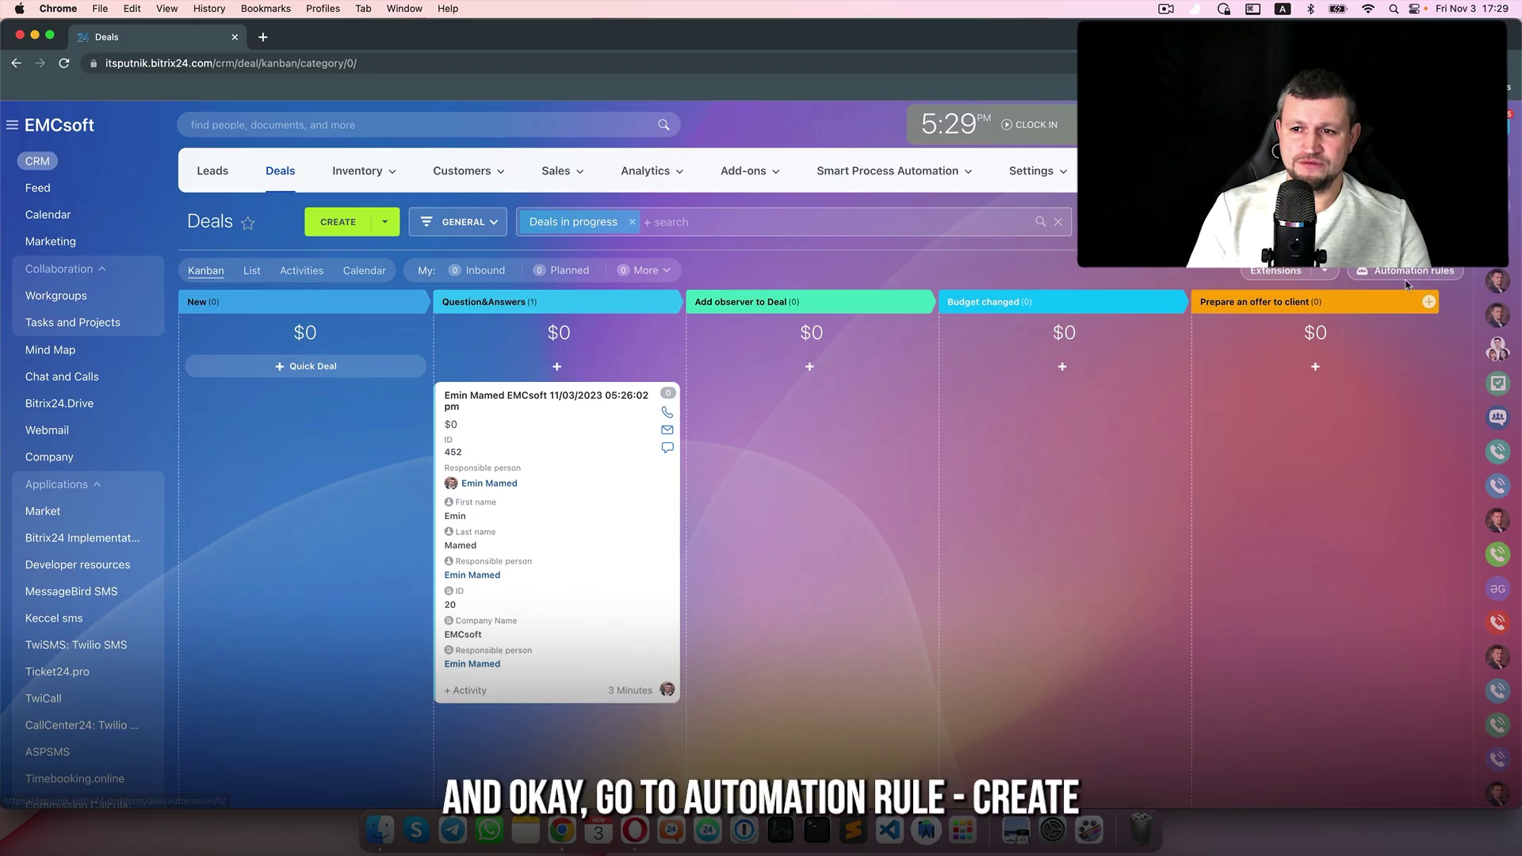
Create a Change observers automation rule for deals from the Manage workflow items group
{"action": "left_click", "coordinate": [1408, 277]}
{"action": "left_click", "coordinate": [361, 240]}
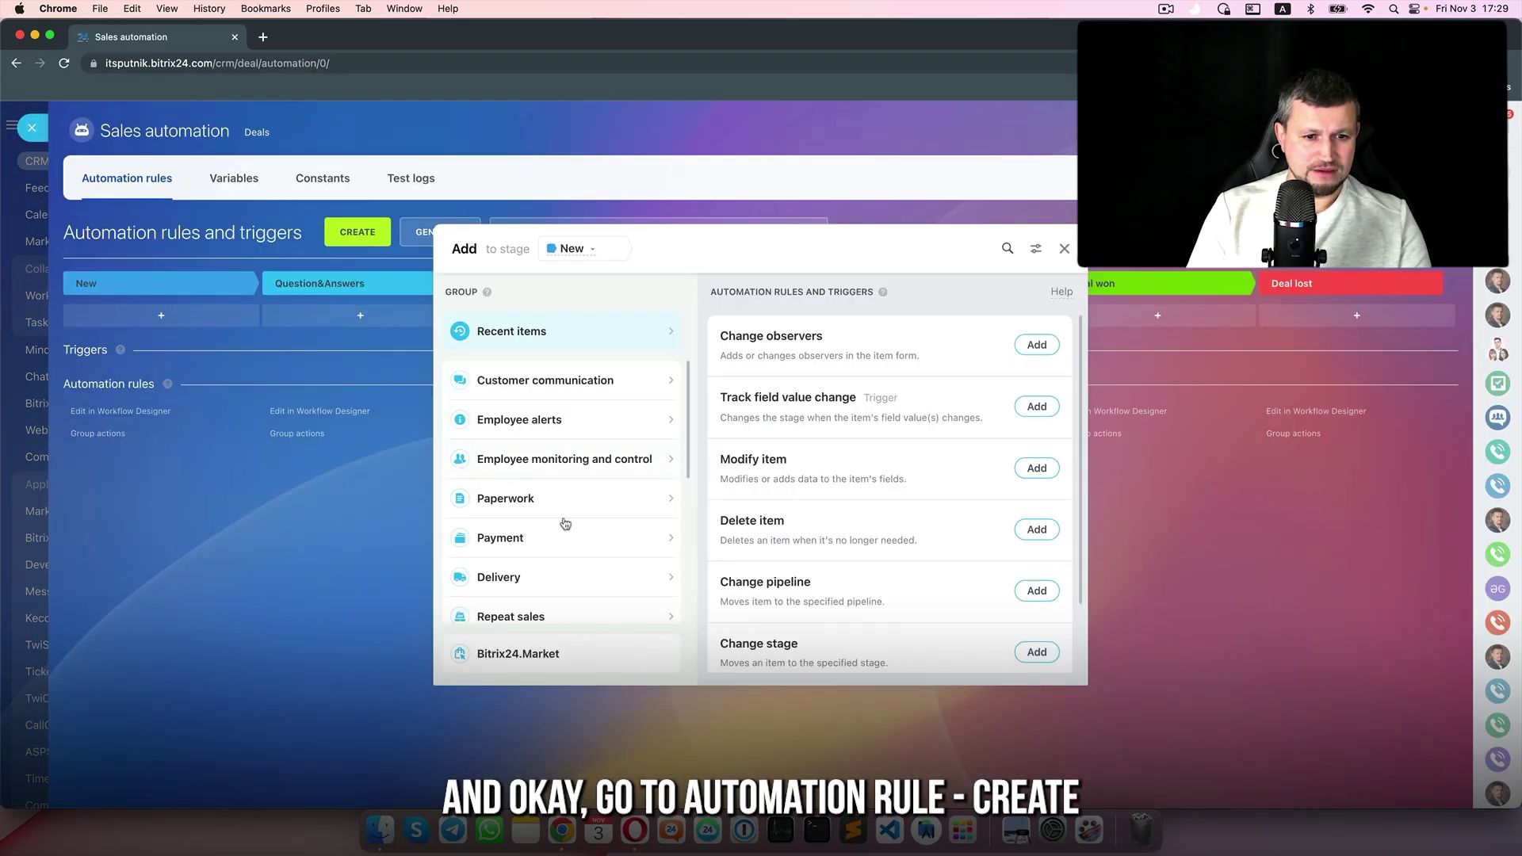
{"action": "scroll", "coordinate": [564, 523], "scroll_direction": "down", "scroll_amount": 3}
{"action": "left_click", "coordinate": [547, 584]}
{"action": "left_click", "coordinate": [1037, 510]}
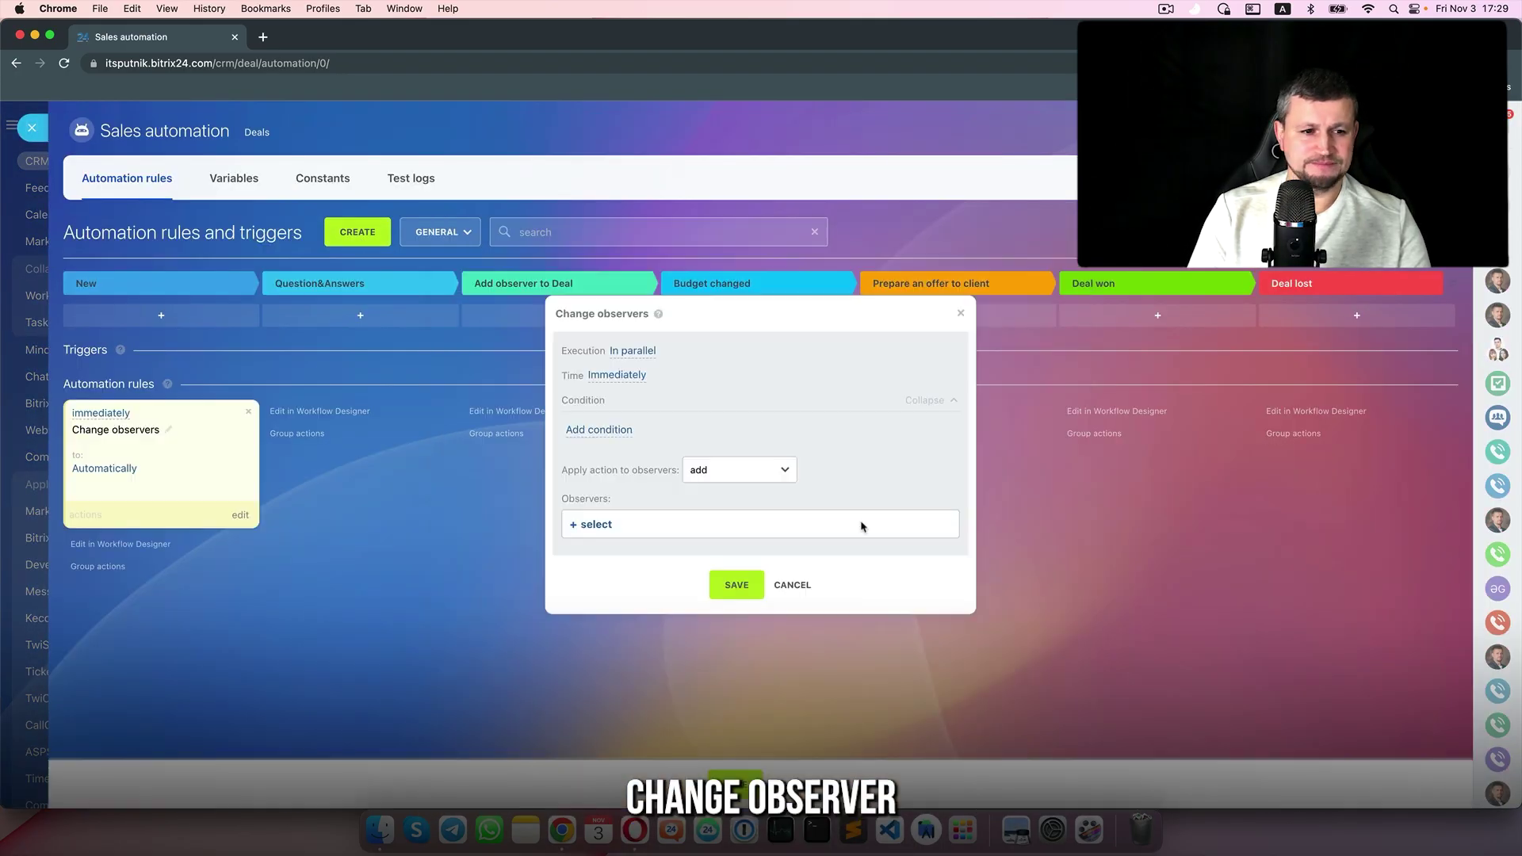
Add the condition "Budget more than 10000" to the Change observers rule
{"action": "left_click", "coordinate": [605, 431]}
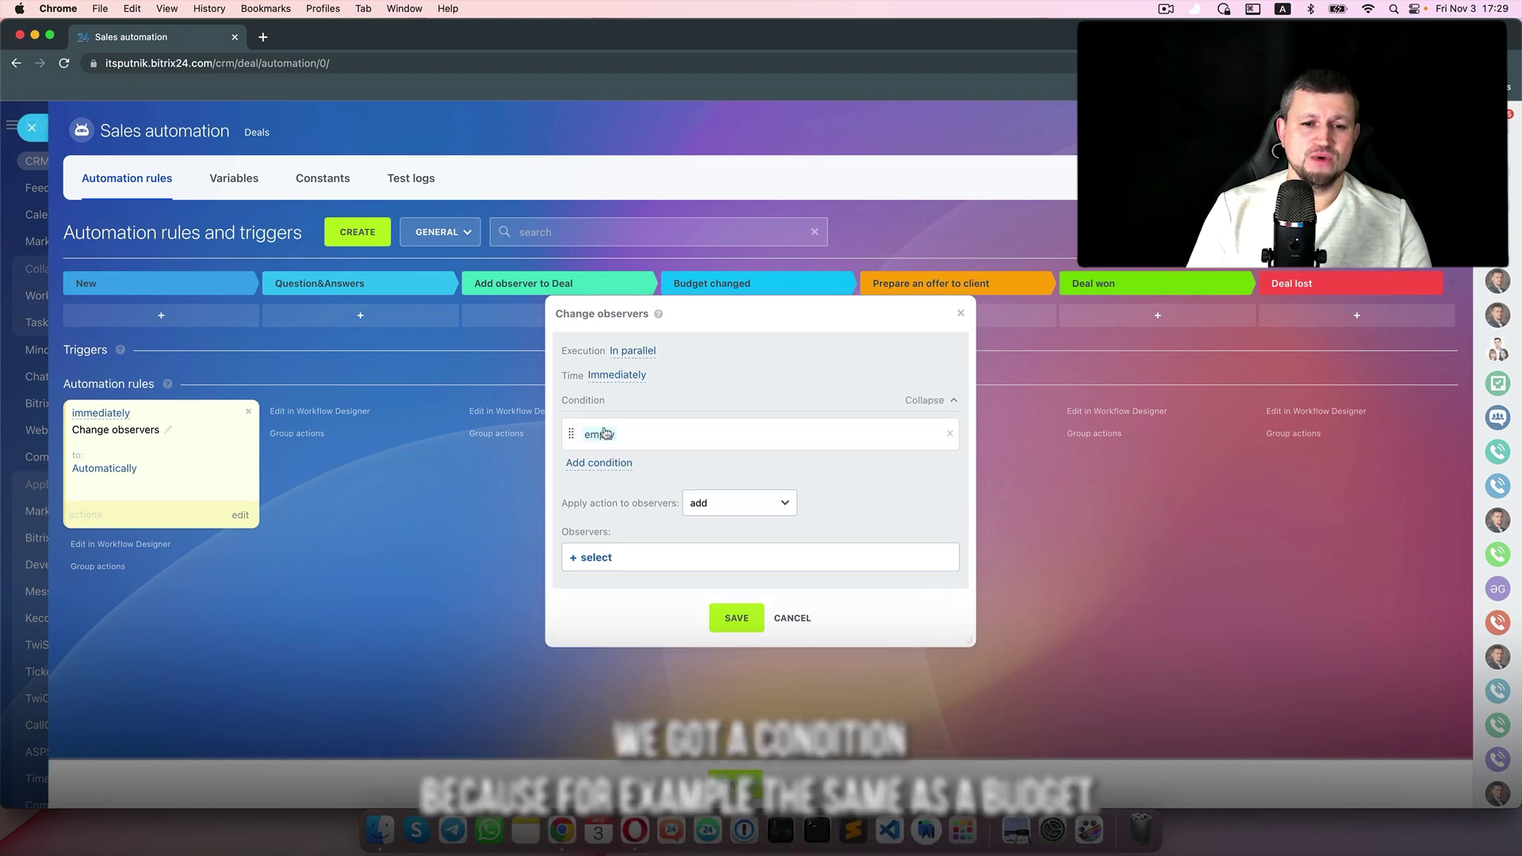
{"action": "left_click", "coordinate": [605, 432]}
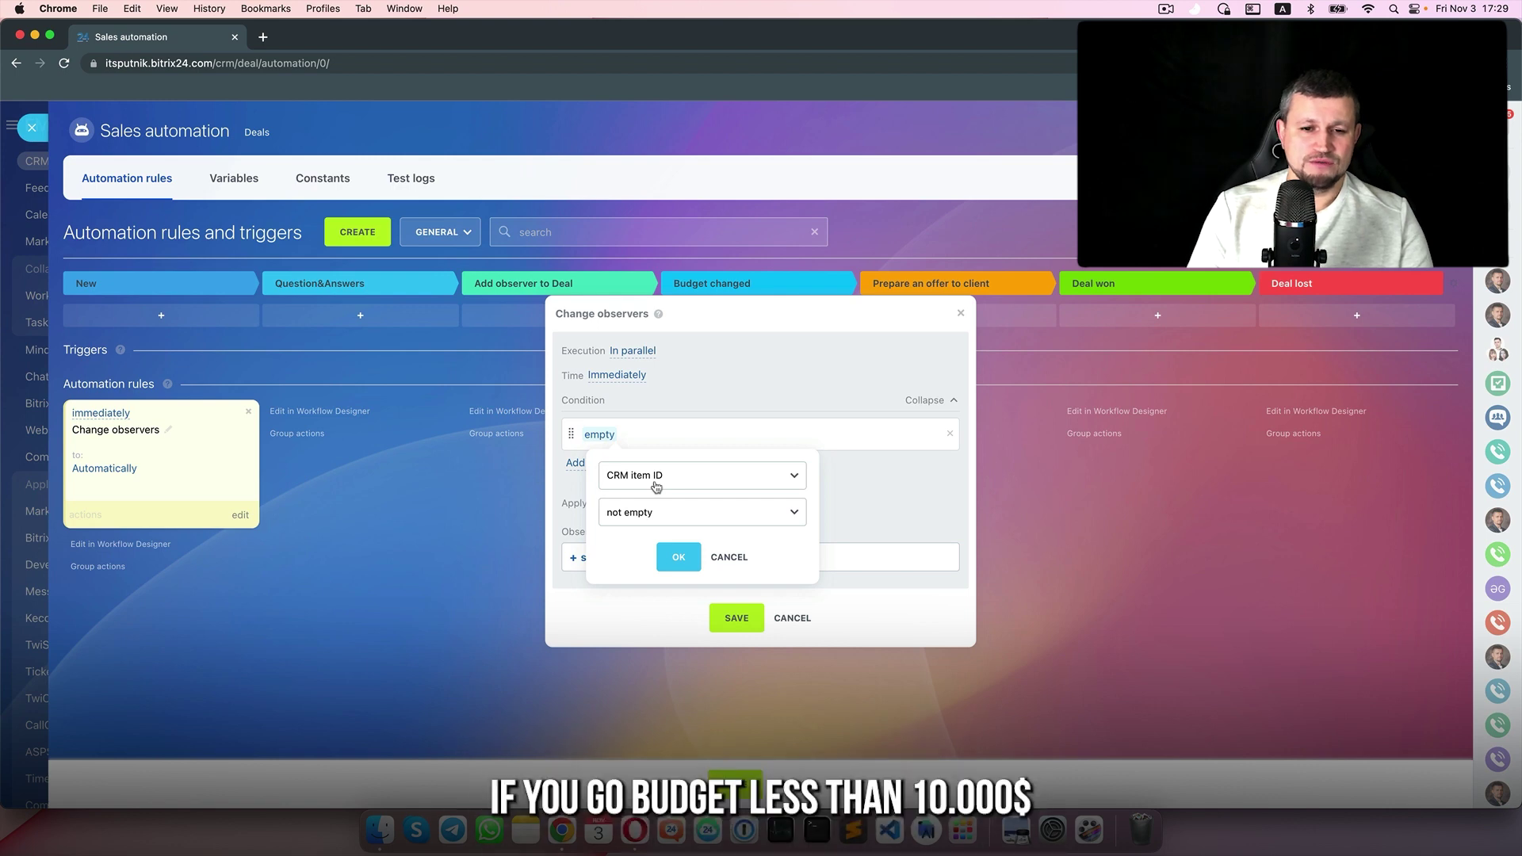
{"action": "left_click", "coordinate": [681, 478]}
{"action": "type", "text": "bug"}
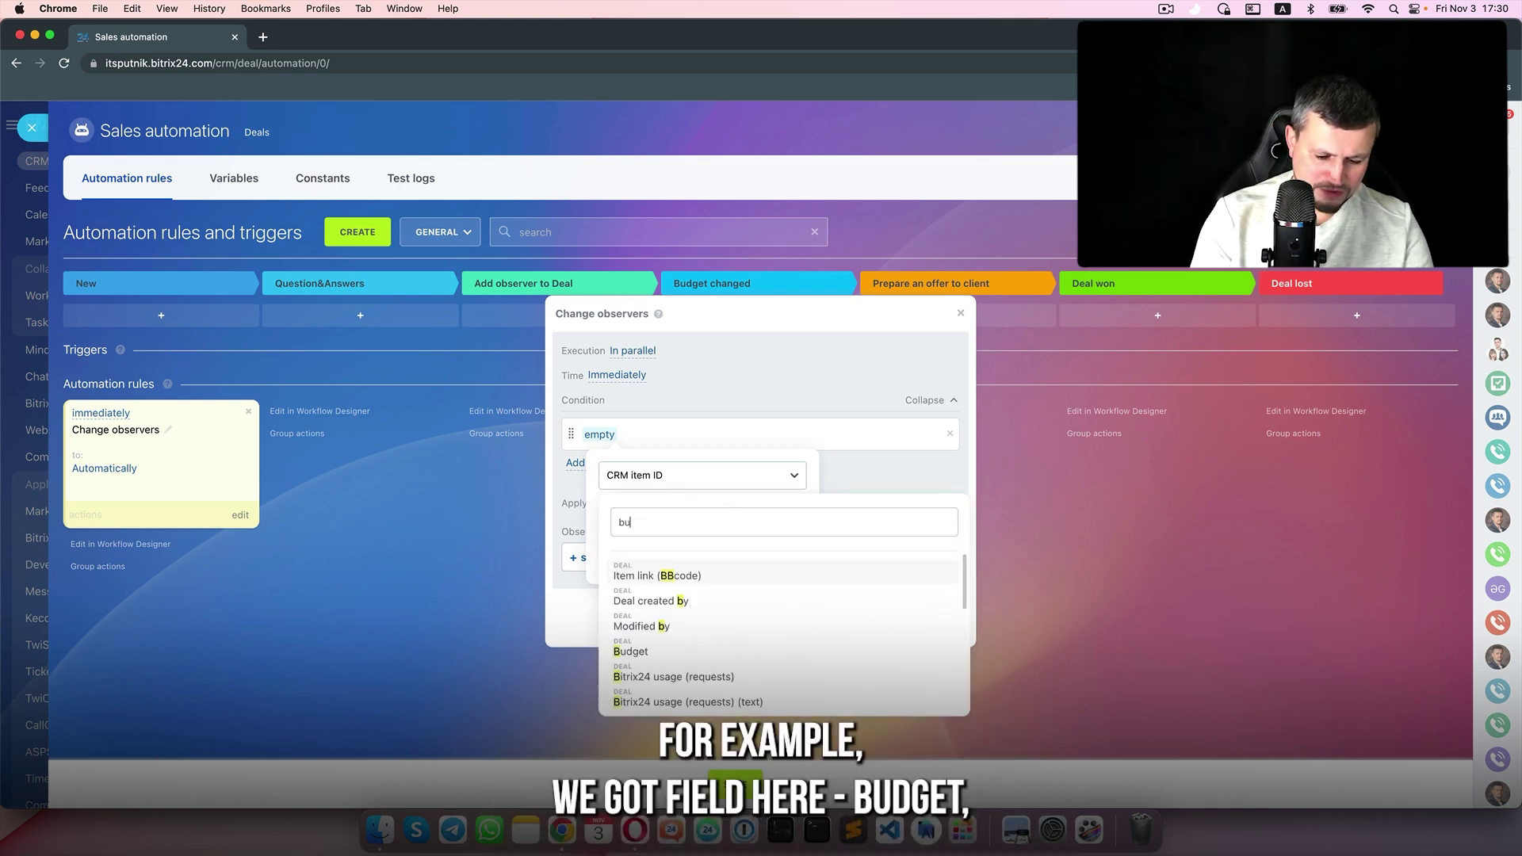
{"action": "key", "text": "BackSpace"}
{"action": "type", "text": "d"}
{"action": "left_click", "coordinate": [680, 576]}
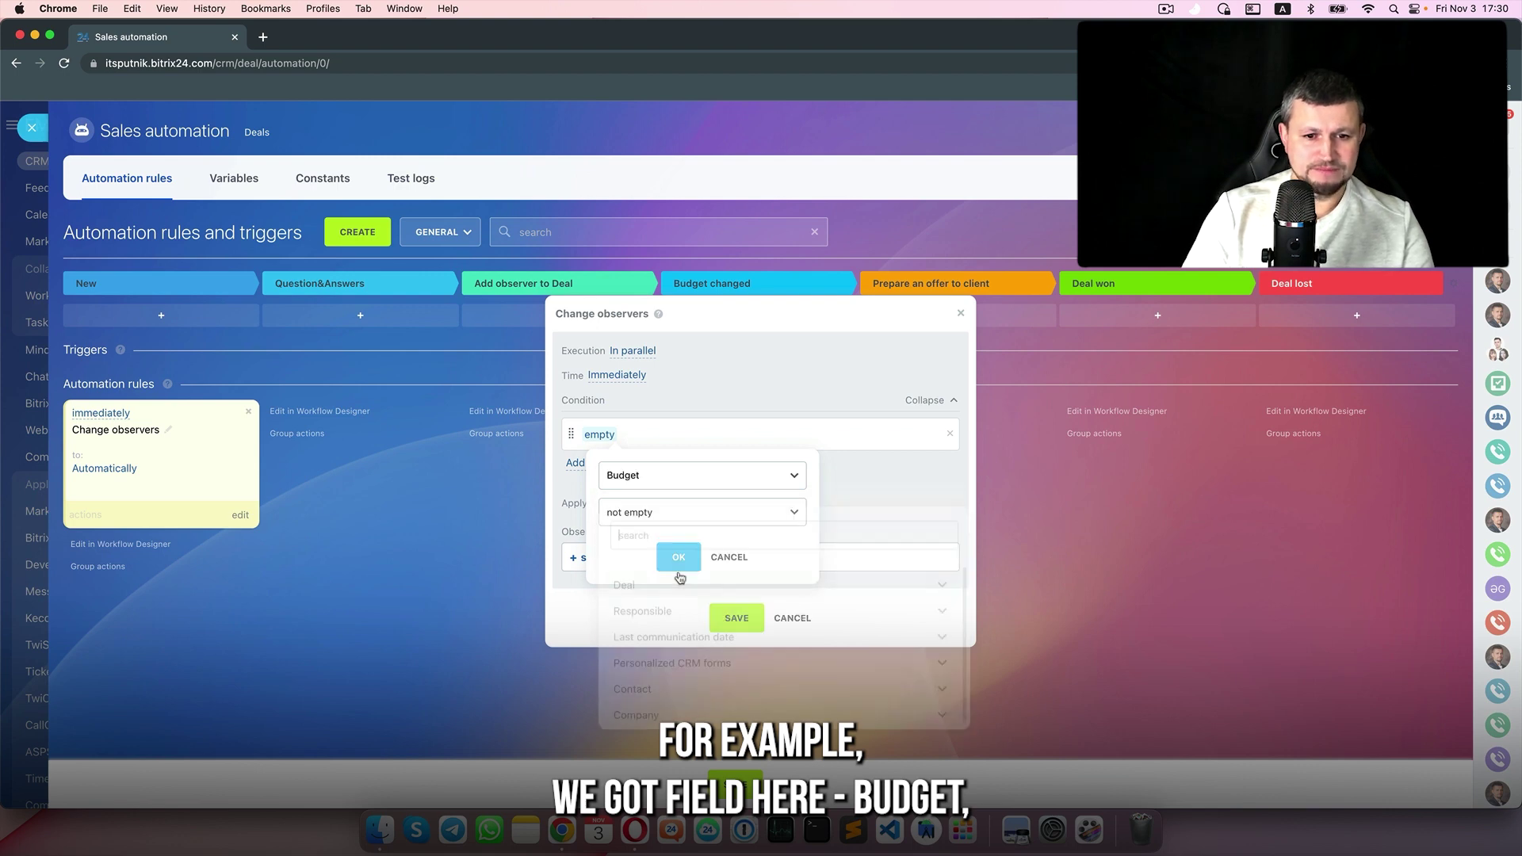
{"action": "left_click", "coordinate": [681, 513]}
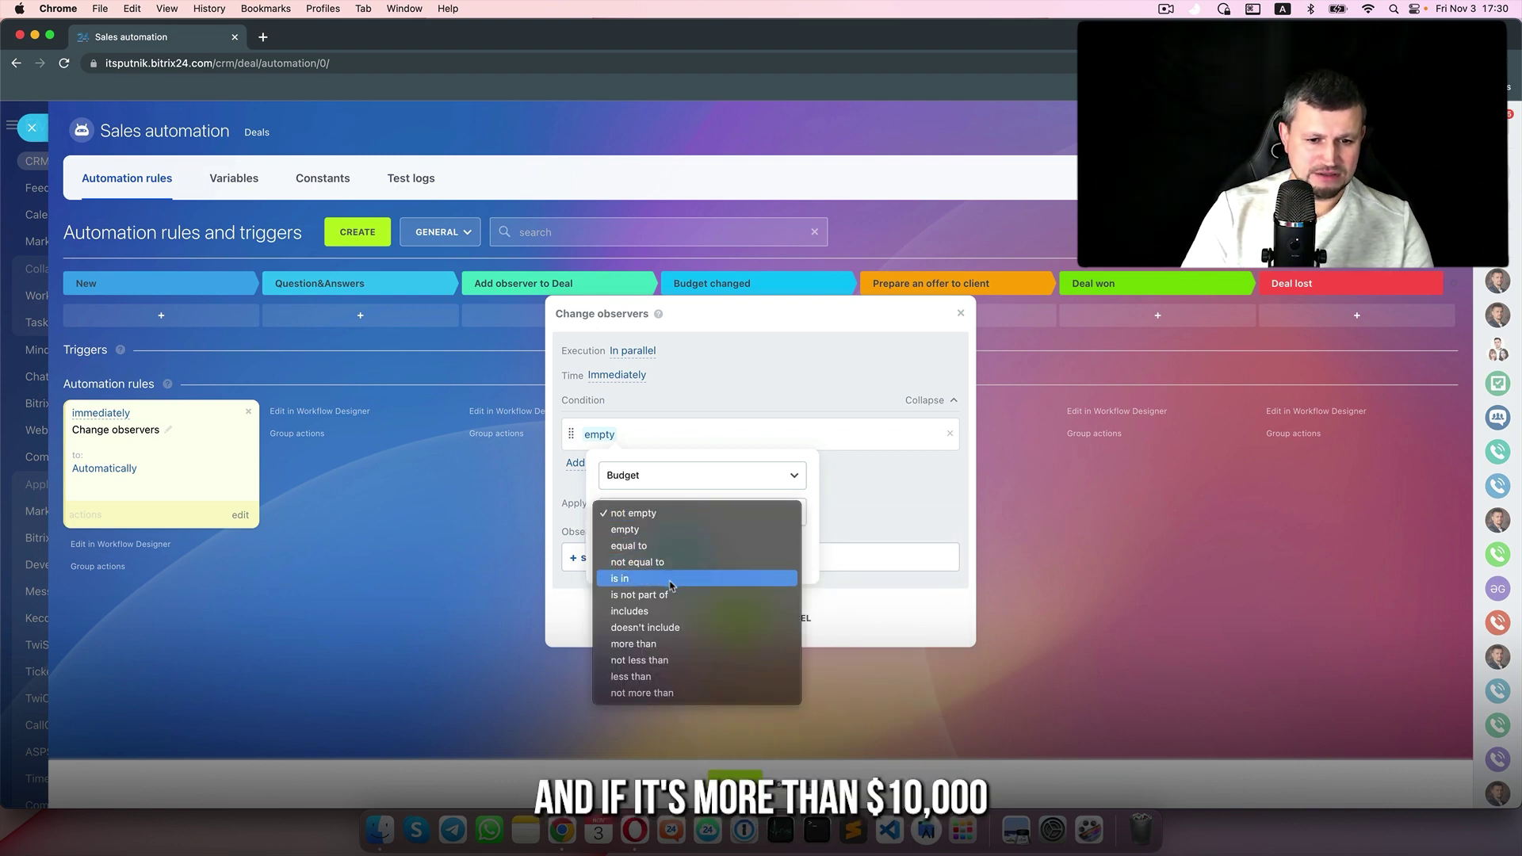
{"action": "left_click", "coordinate": [662, 644]}
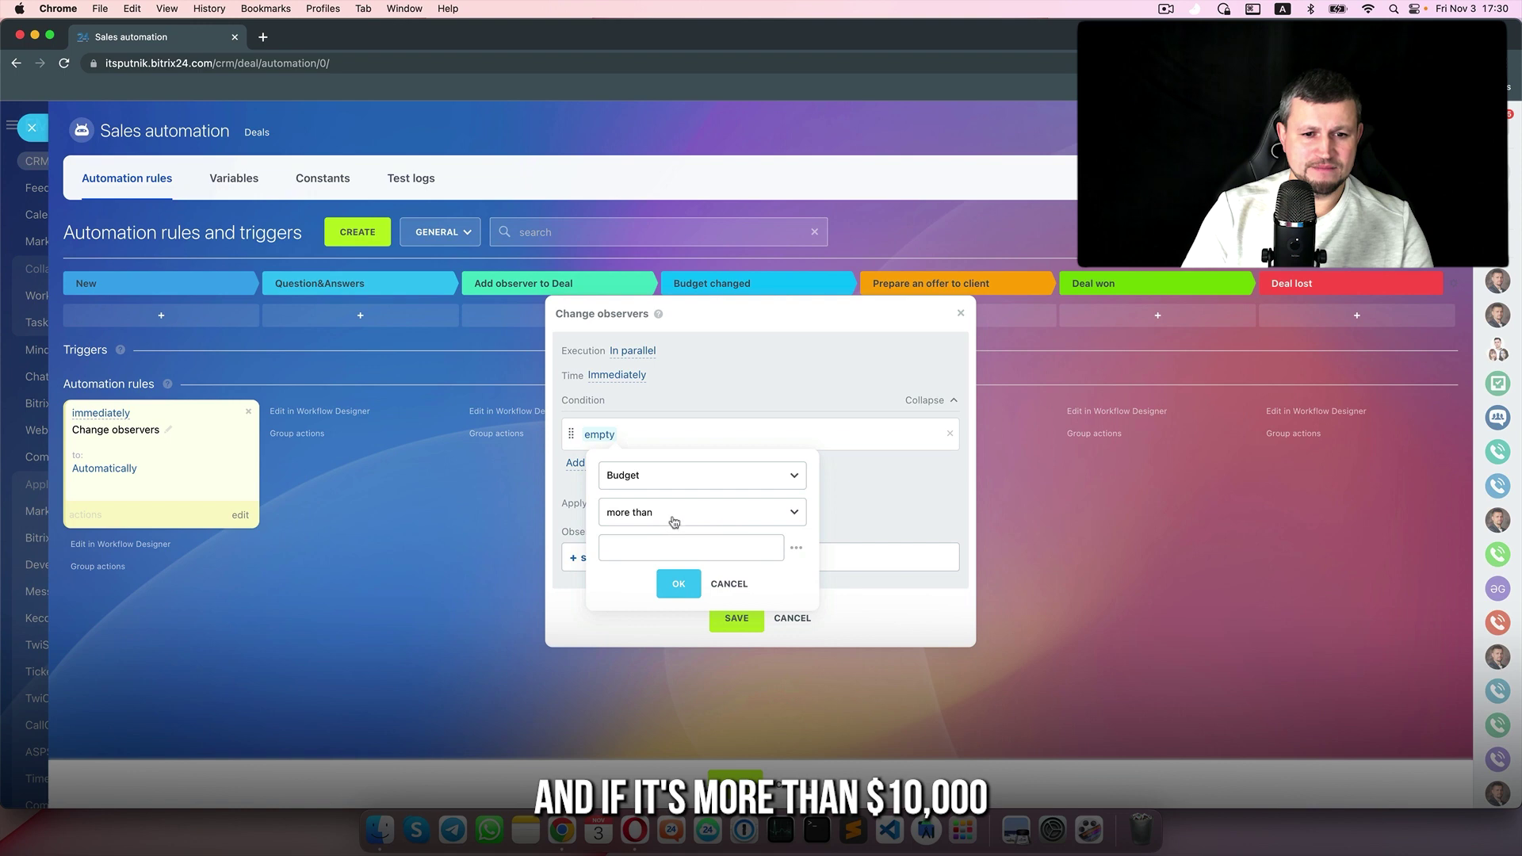
{"action": "left_click", "coordinate": [676, 550]}
{"action": "type", "text": "10000"}
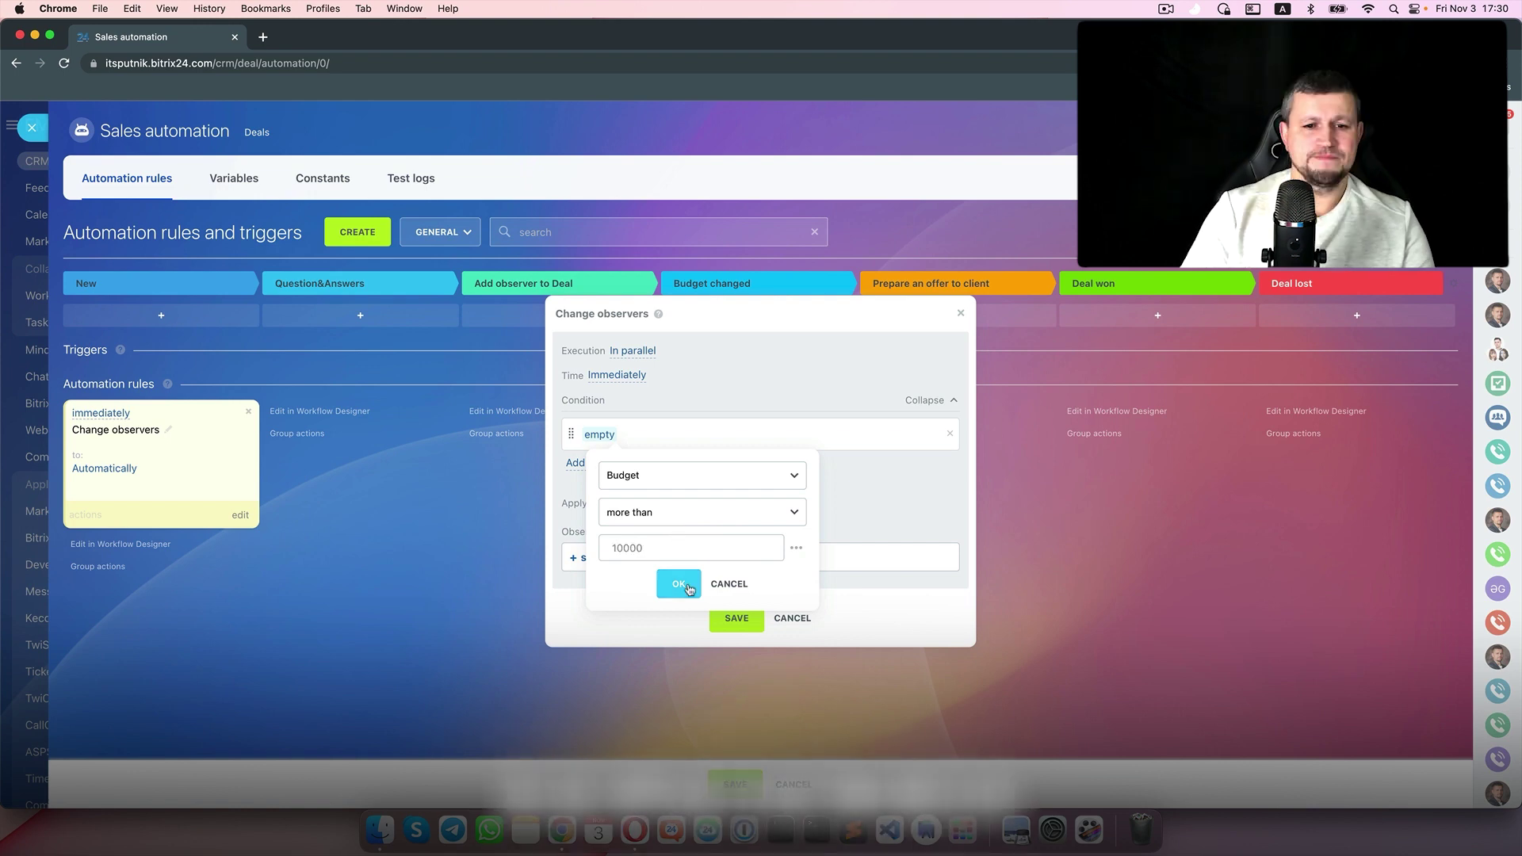
{"action": "left_click", "coordinate": [679, 584]}
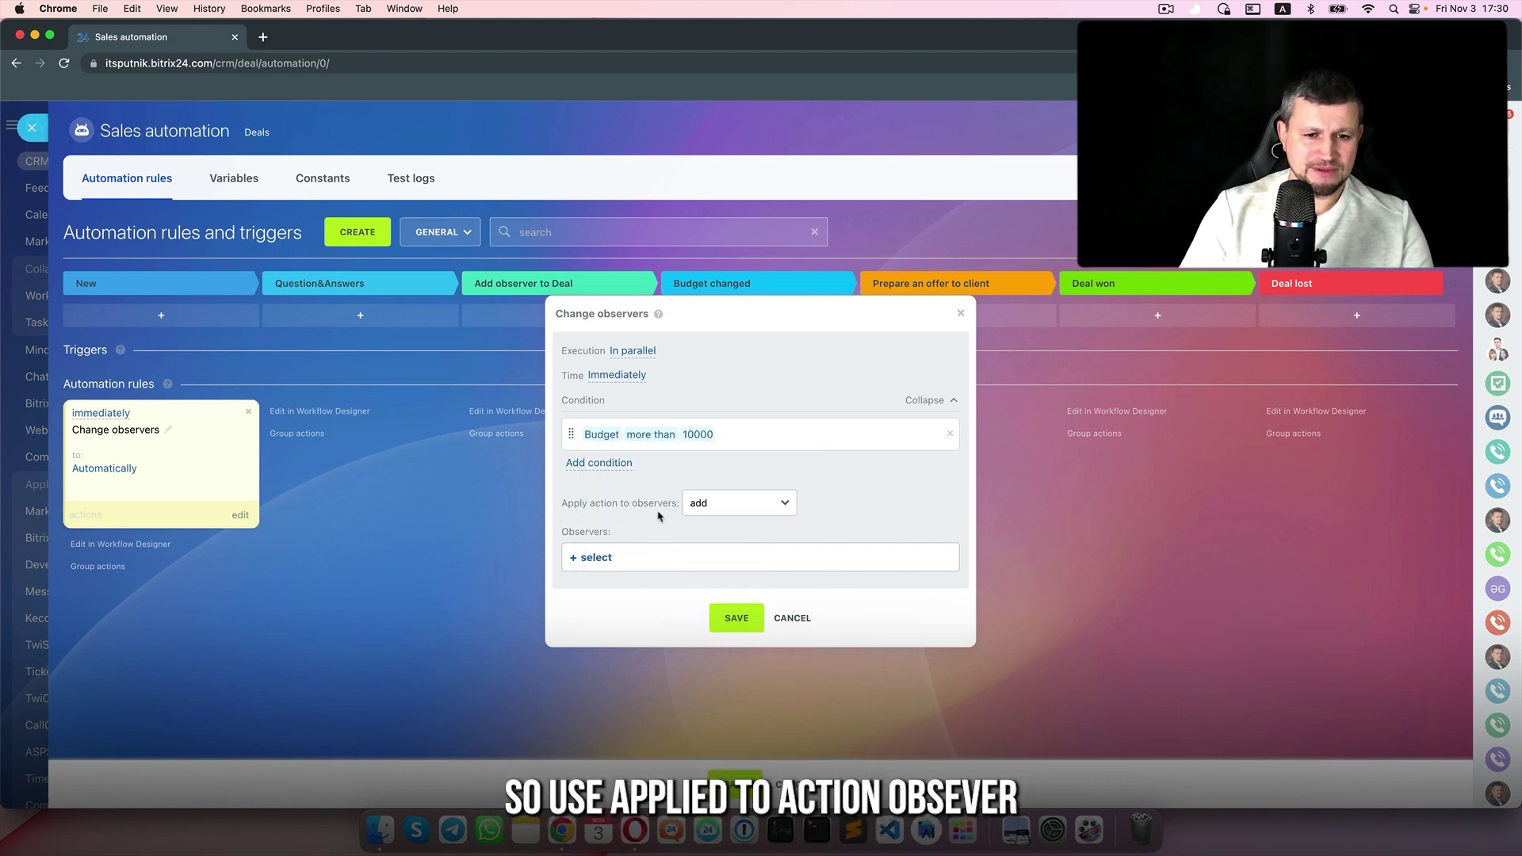
Save the rule with the add action and an employee as observer, and move it to the Add observer to Deal stage
{"action": "left_click", "coordinate": [710, 510]}
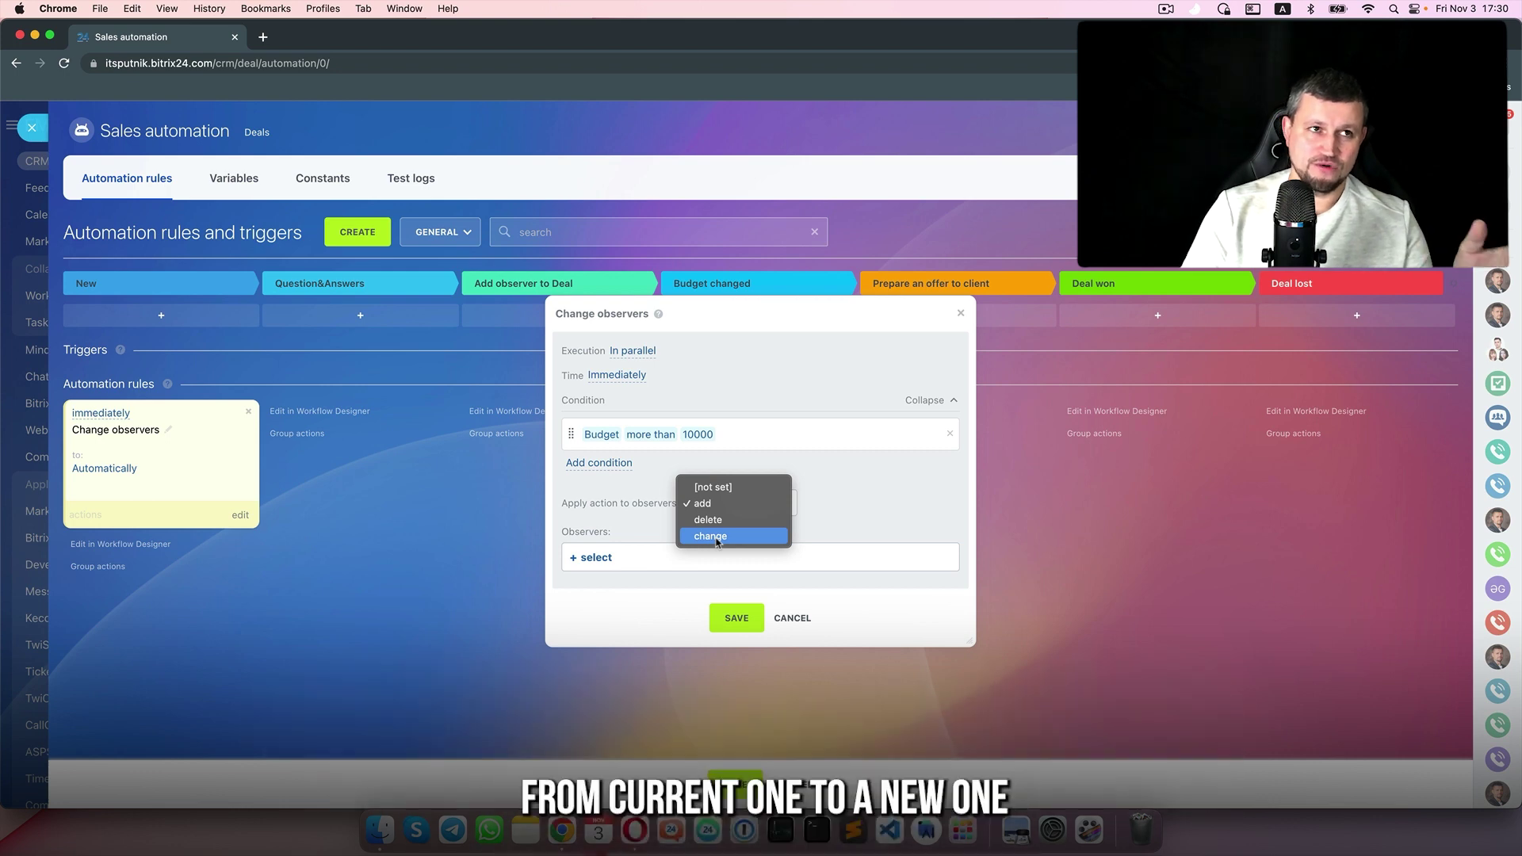
{"action": "left_click", "coordinate": [718, 504]}
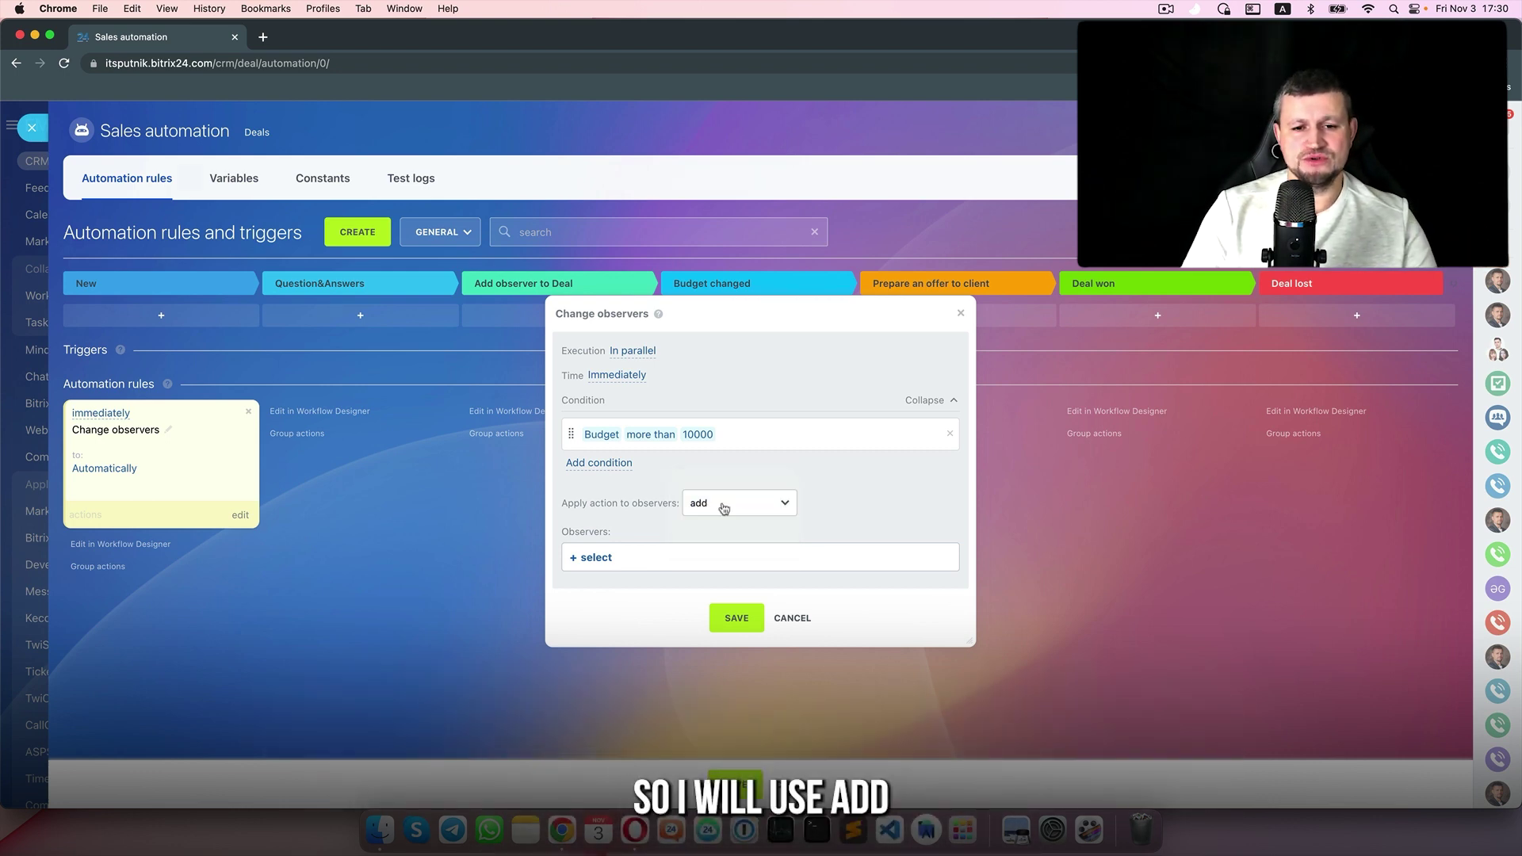
{"action": "left_click", "coordinate": [587, 559]}
{"action": "left_click", "coordinate": [658, 311]}
{"action": "left_click", "coordinate": [746, 585]}
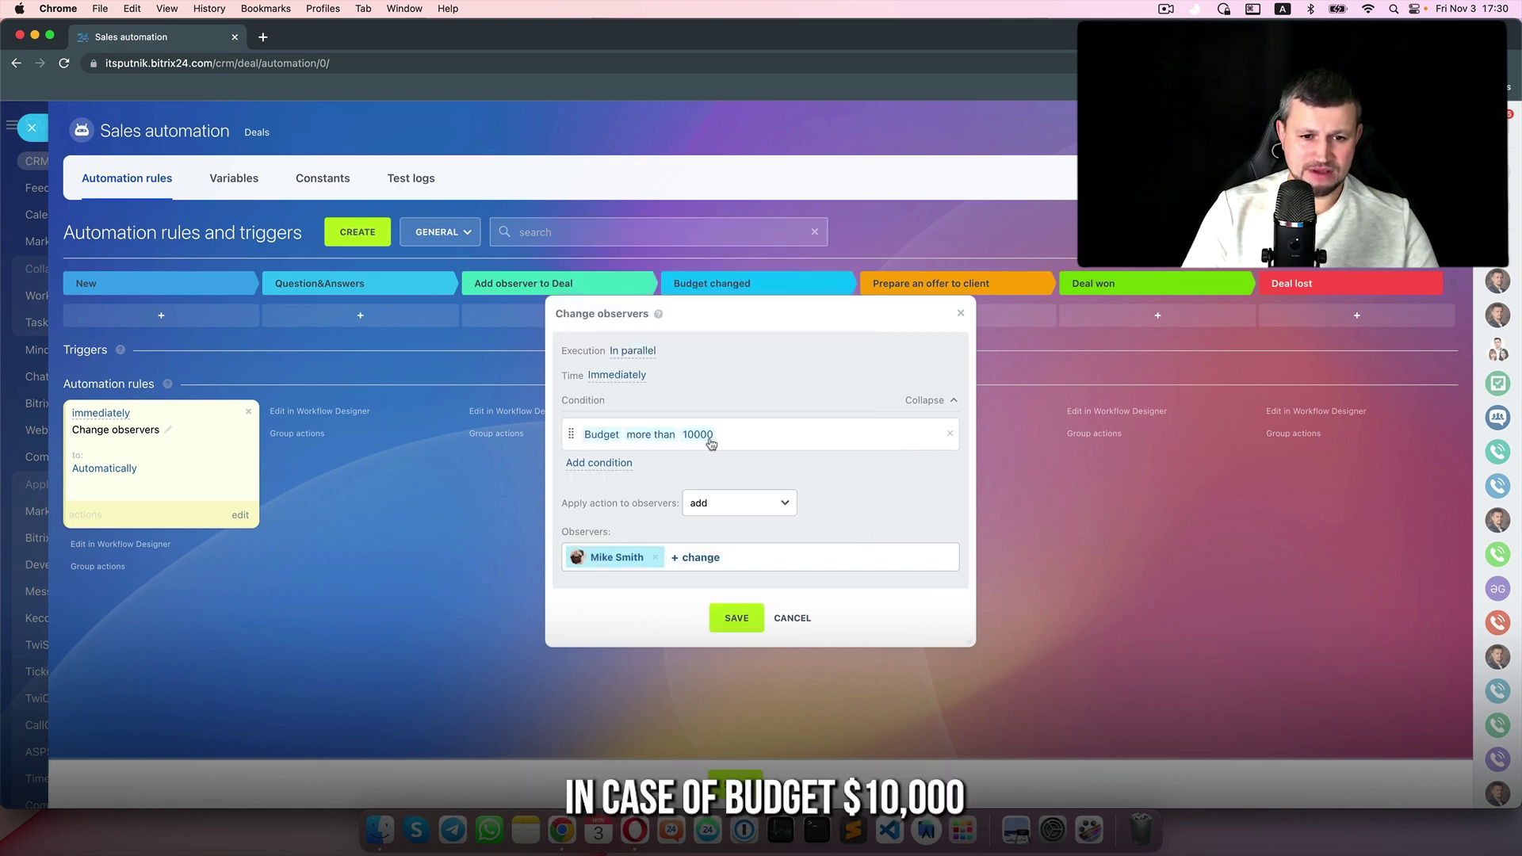
{"action": "left_click", "coordinate": [735, 617]}
{"action": "left_click_drag", "start_coordinate": [80, 424], "coordinate": [532, 450]}
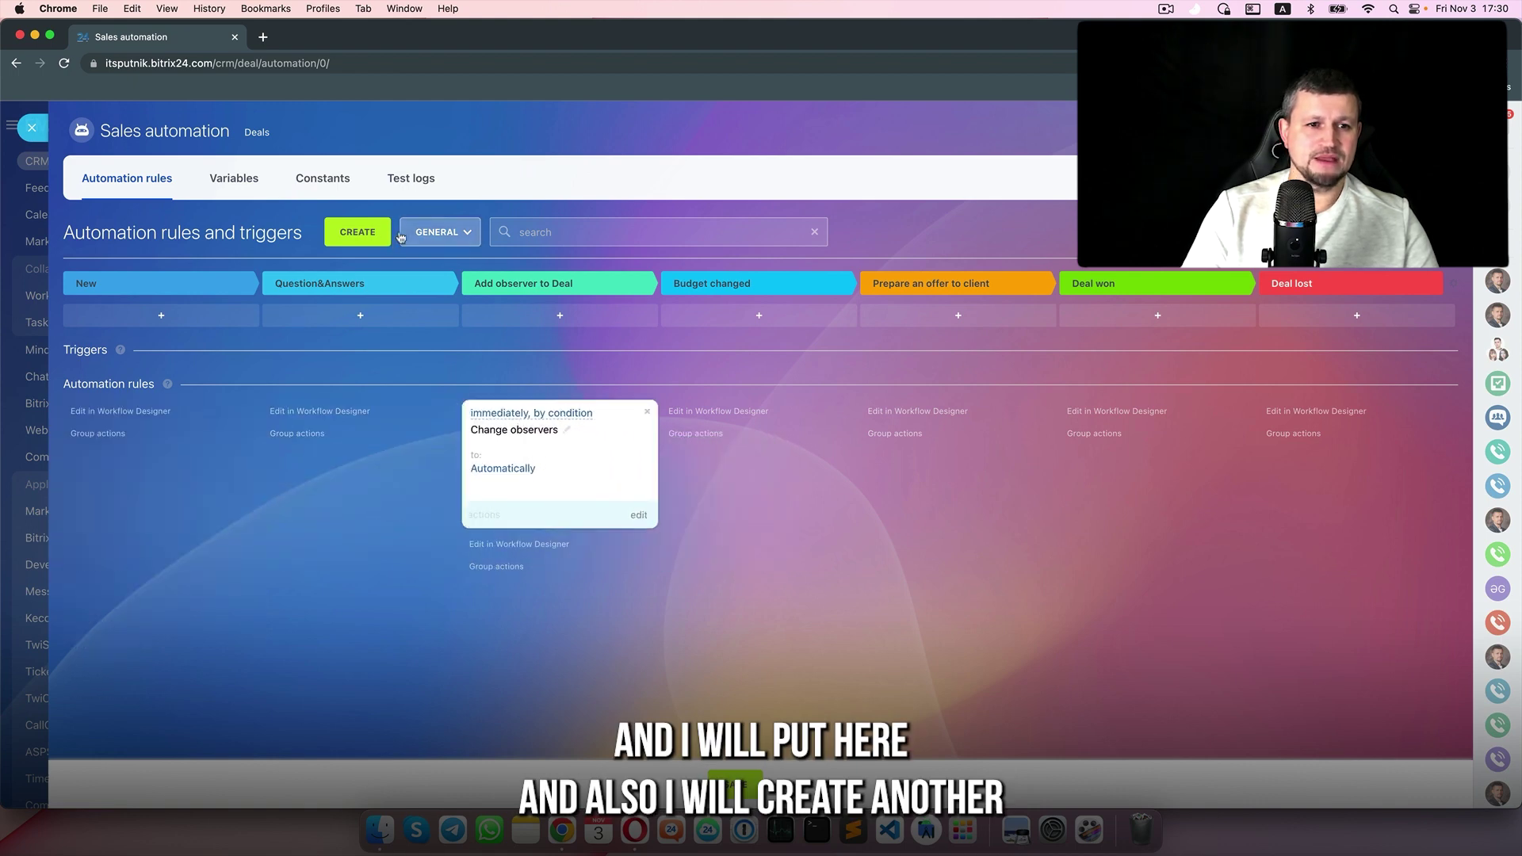
Create another Change observers automation rule for deals from the Manage workflow items group
{"action": "left_click", "coordinate": [357, 231]}
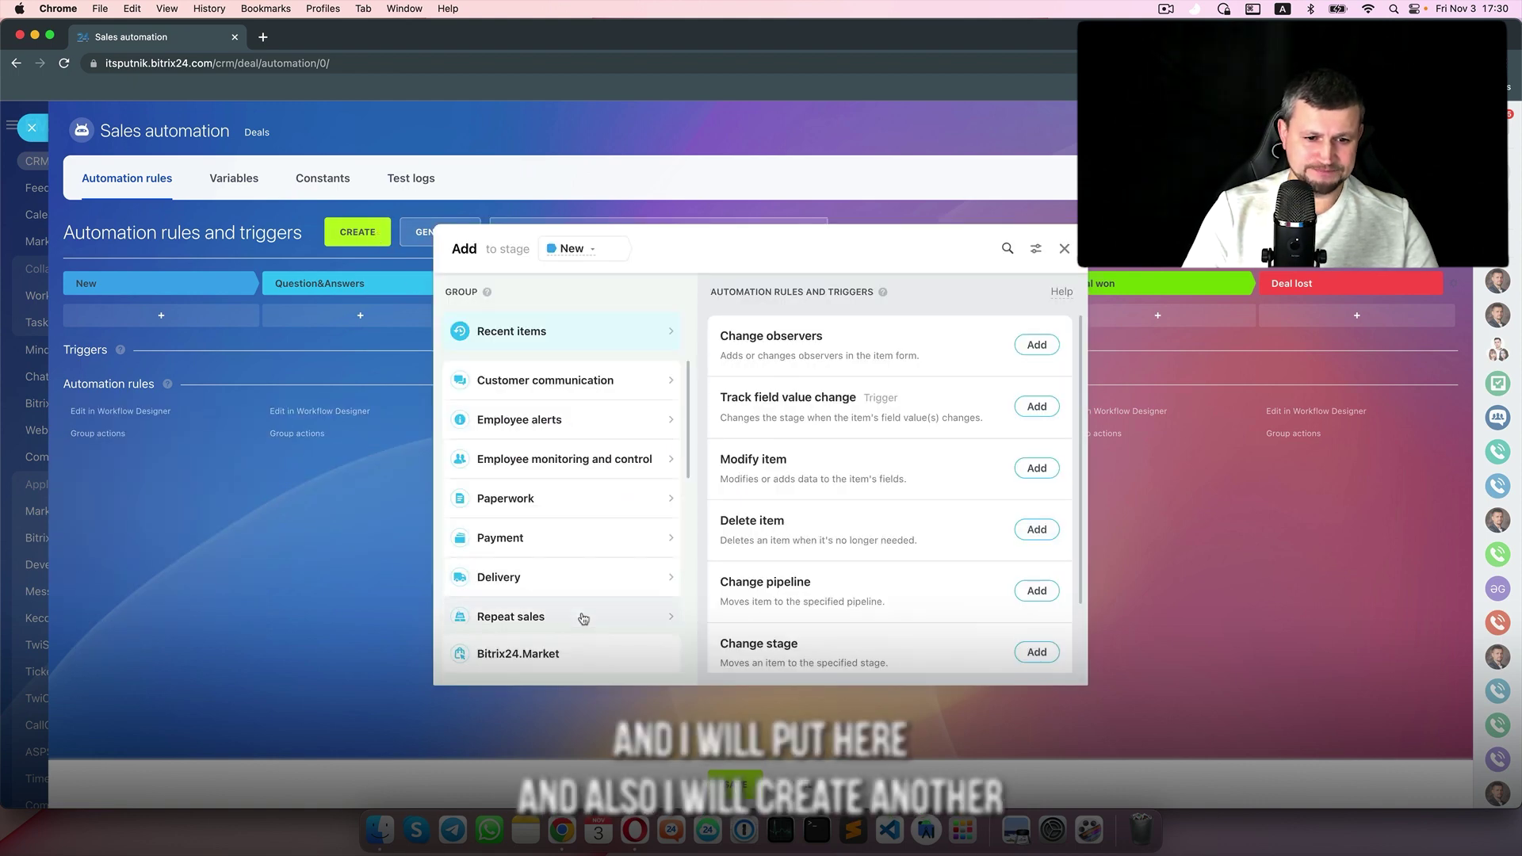
{"action": "scroll", "coordinate": [578, 603], "scroll_direction": "down", "scroll_amount": 3}
{"action": "left_click", "coordinate": [603, 434]}
{"action": "left_click", "coordinate": [1038, 510]}
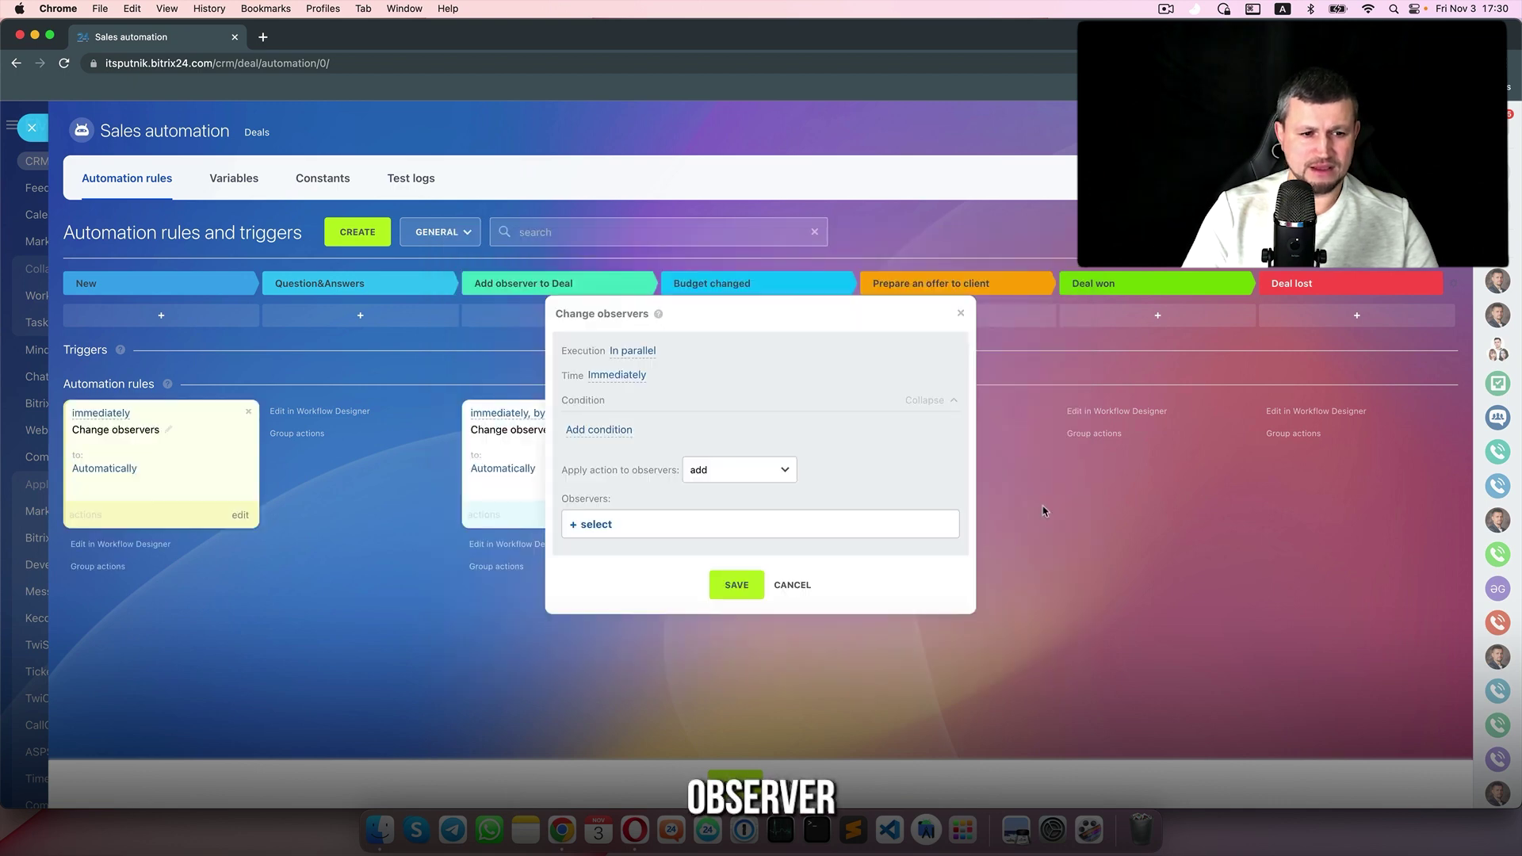
Add the condition "Budget less than 10000" to the new Change observers rule
{"action": "left_click", "coordinate": [620, 431]}
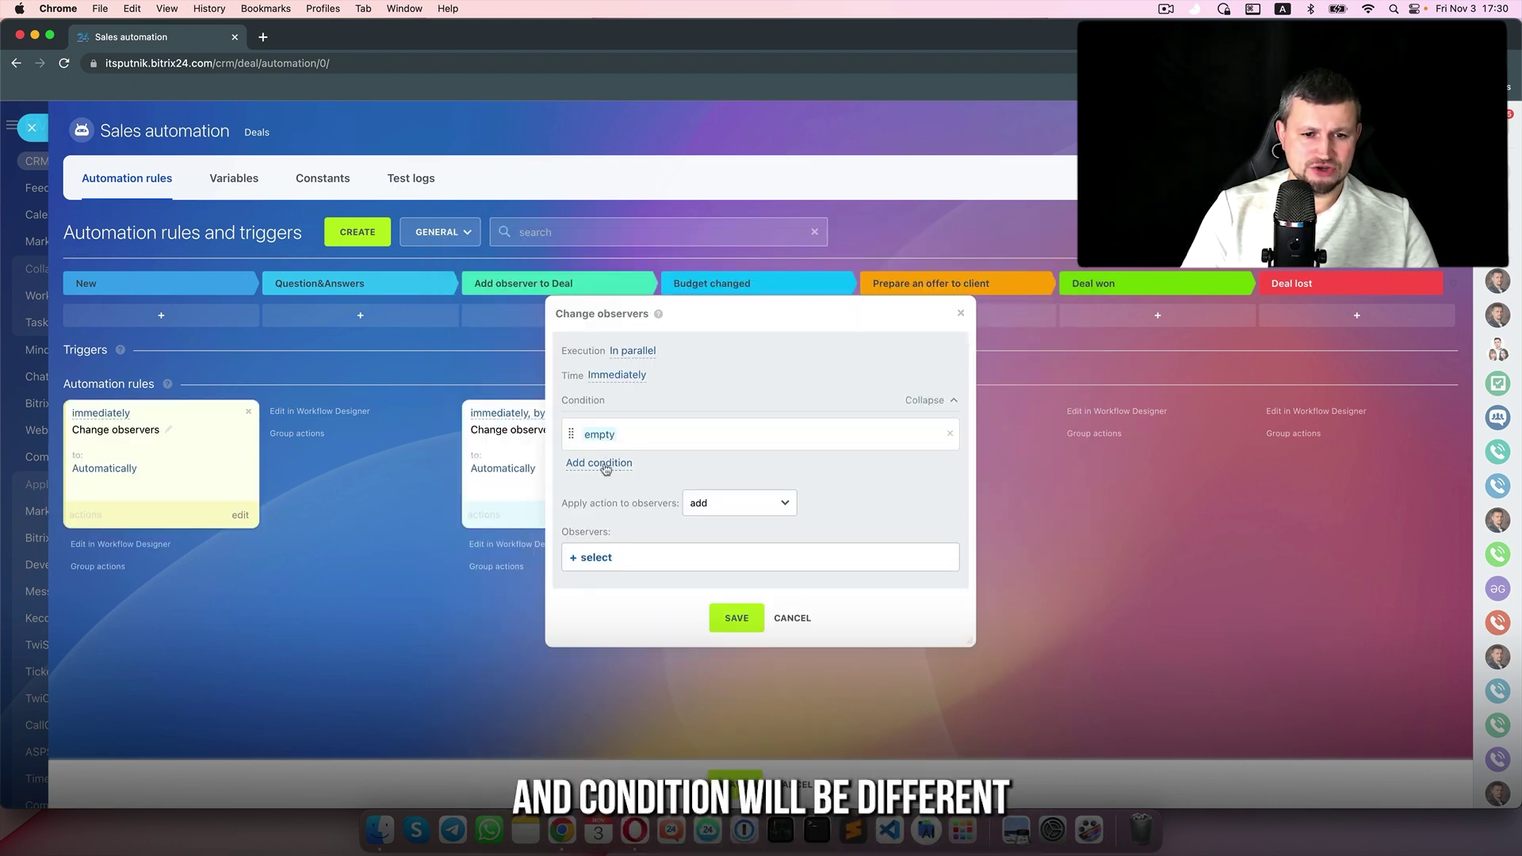
{"action": "left_click", "coordinate": [609, 440]}
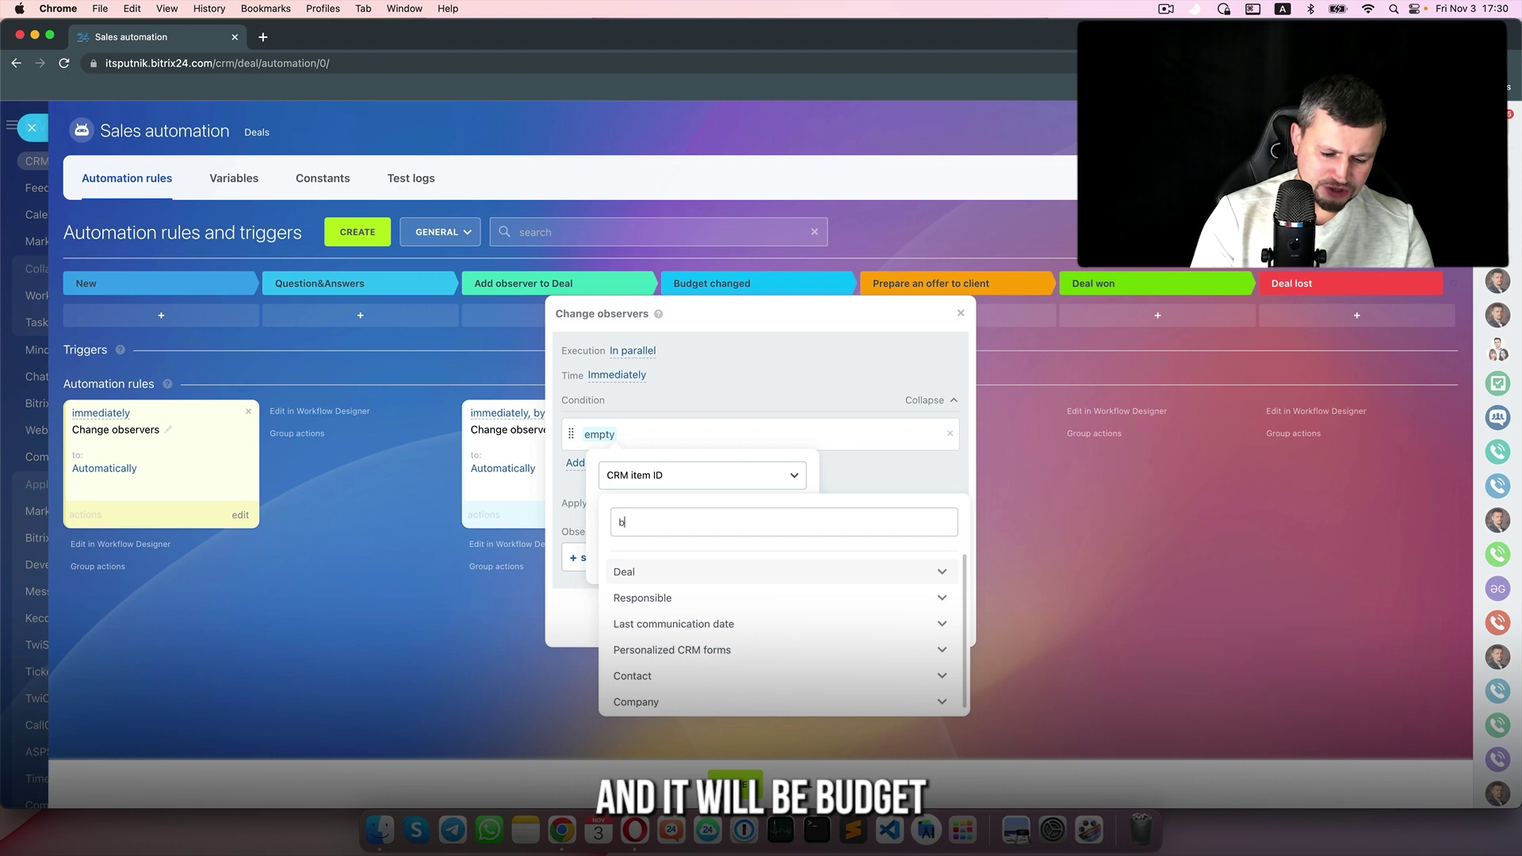
{"action": "type", "text": "budge"}
{"action": "left_click", "coordinate": [630, 575]}
{"action": "left_click", "coordinate": [689, 512]}
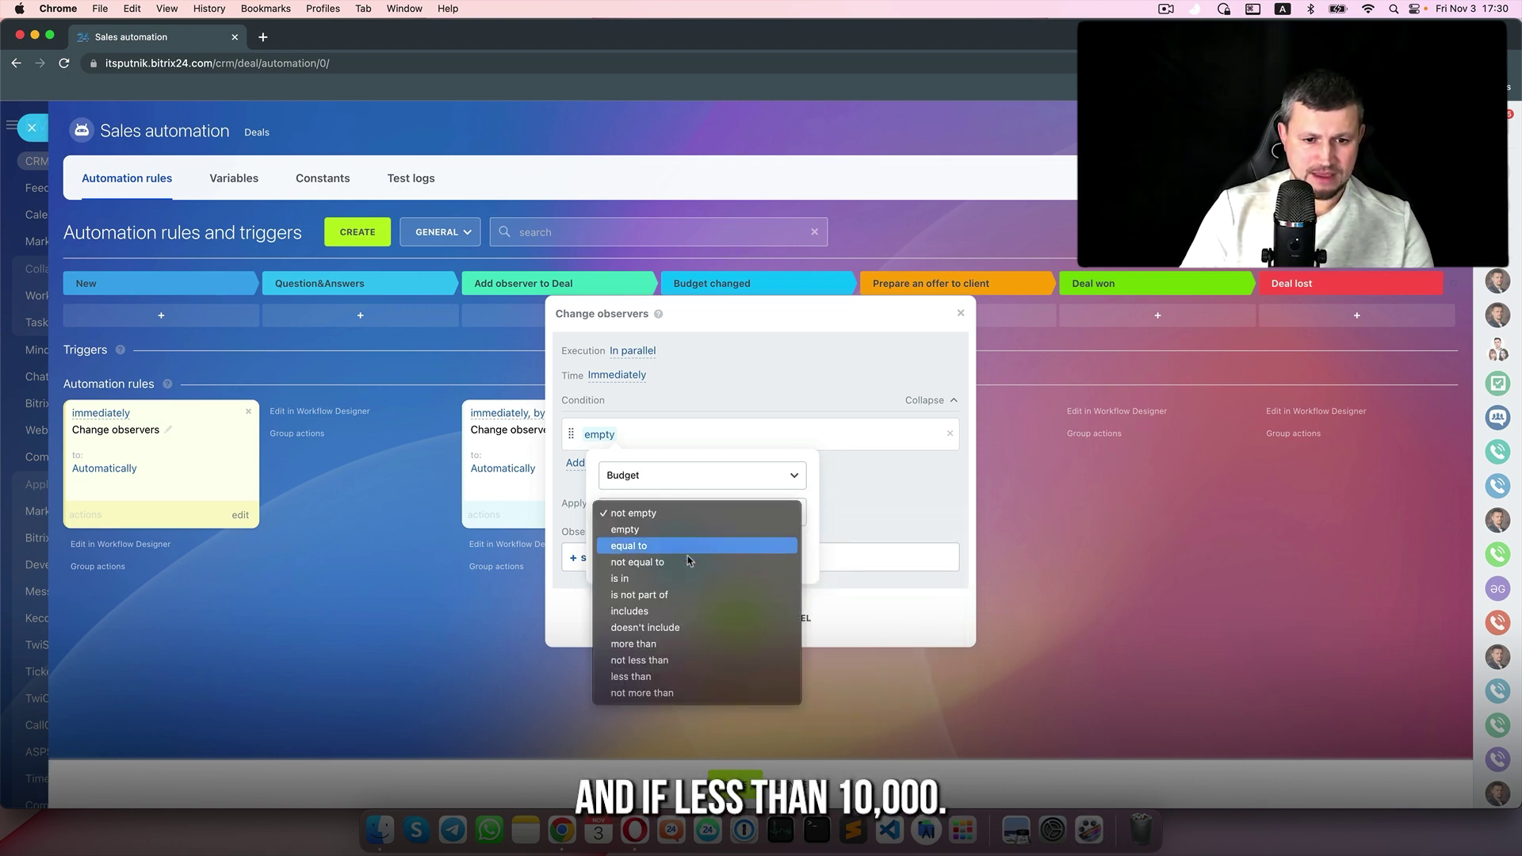
{"action": "left_click", "coordinate": [679, 676]}
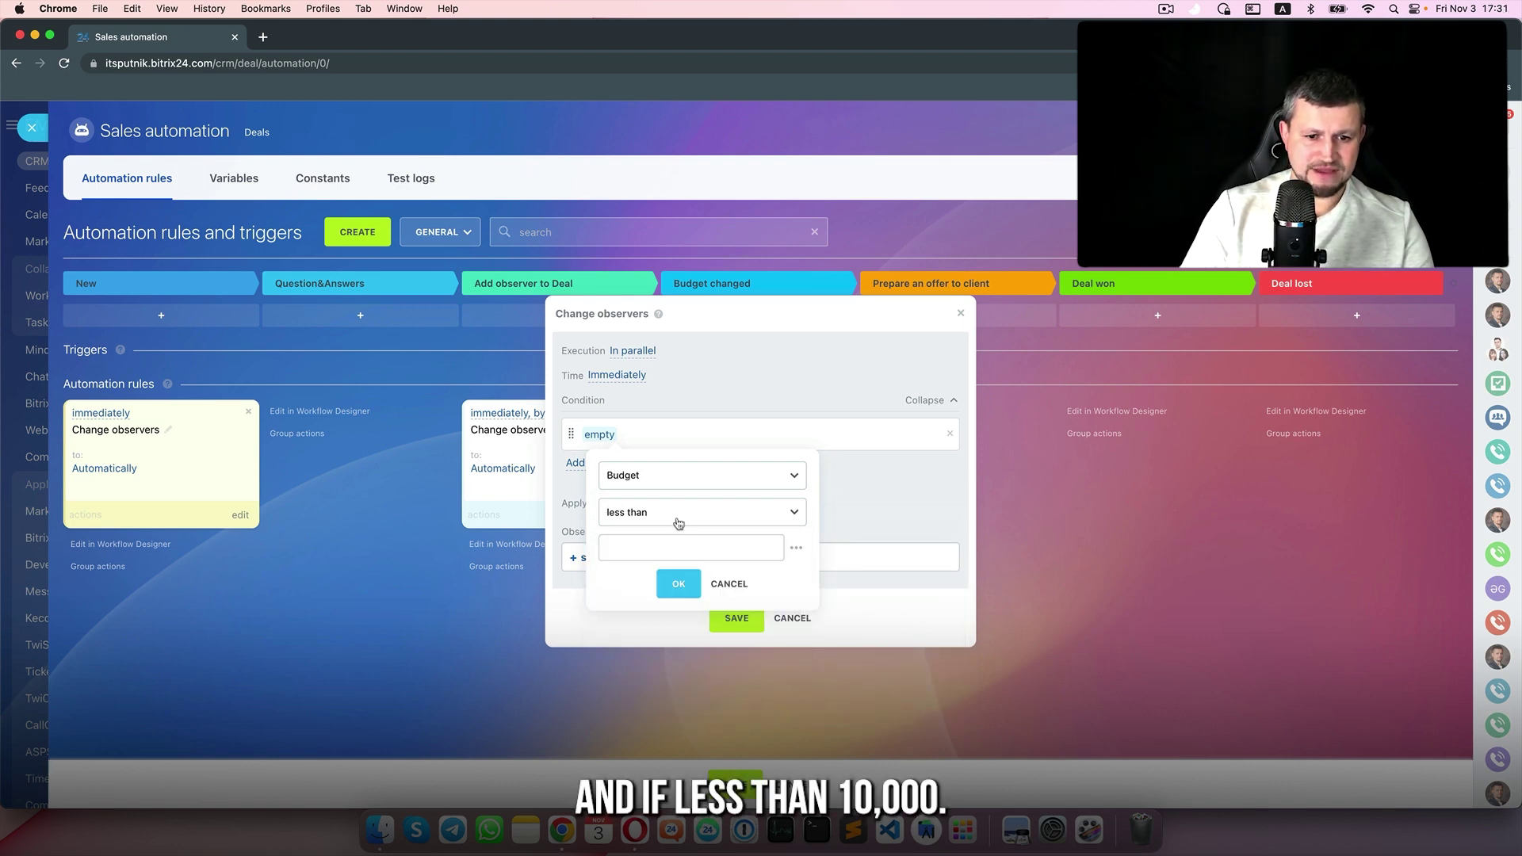
{"action": "type", "text": "10000"}
{"action": "left_click", "coordinate": [678, 583]}
Save the rule with the add action and a different employee as observer, and place it in the Add observer to Deal stage
{"action": "left_click", "coordinate": [721, 507]}
{"action": "left_click", "coordinate": [721, 507]}
{"action": "left_click", "coordinate": [596, 558]}
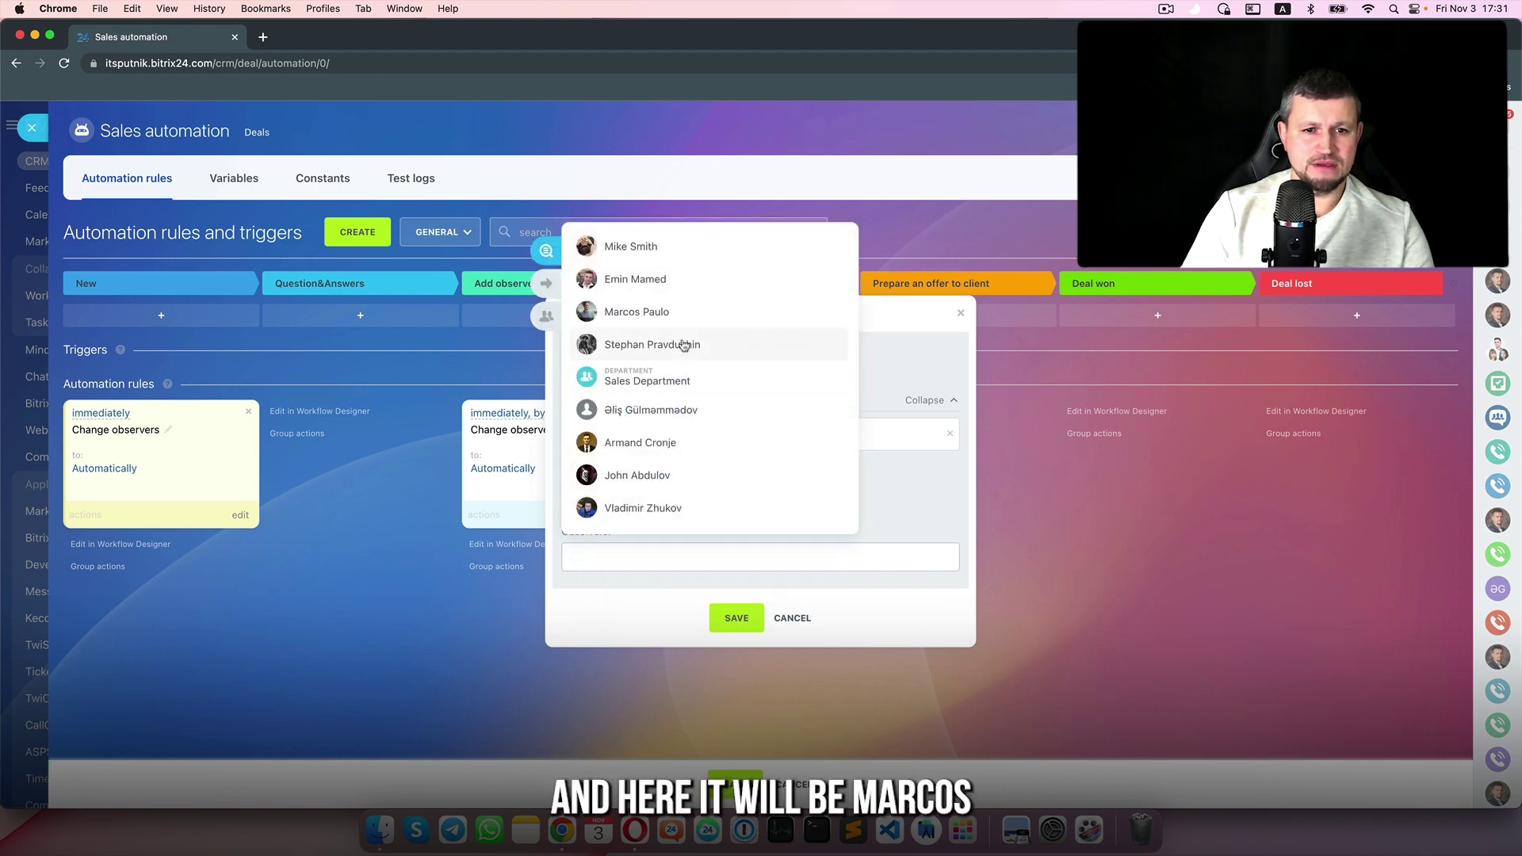
{"action": "left_click", "coordinate": [666, 312]}
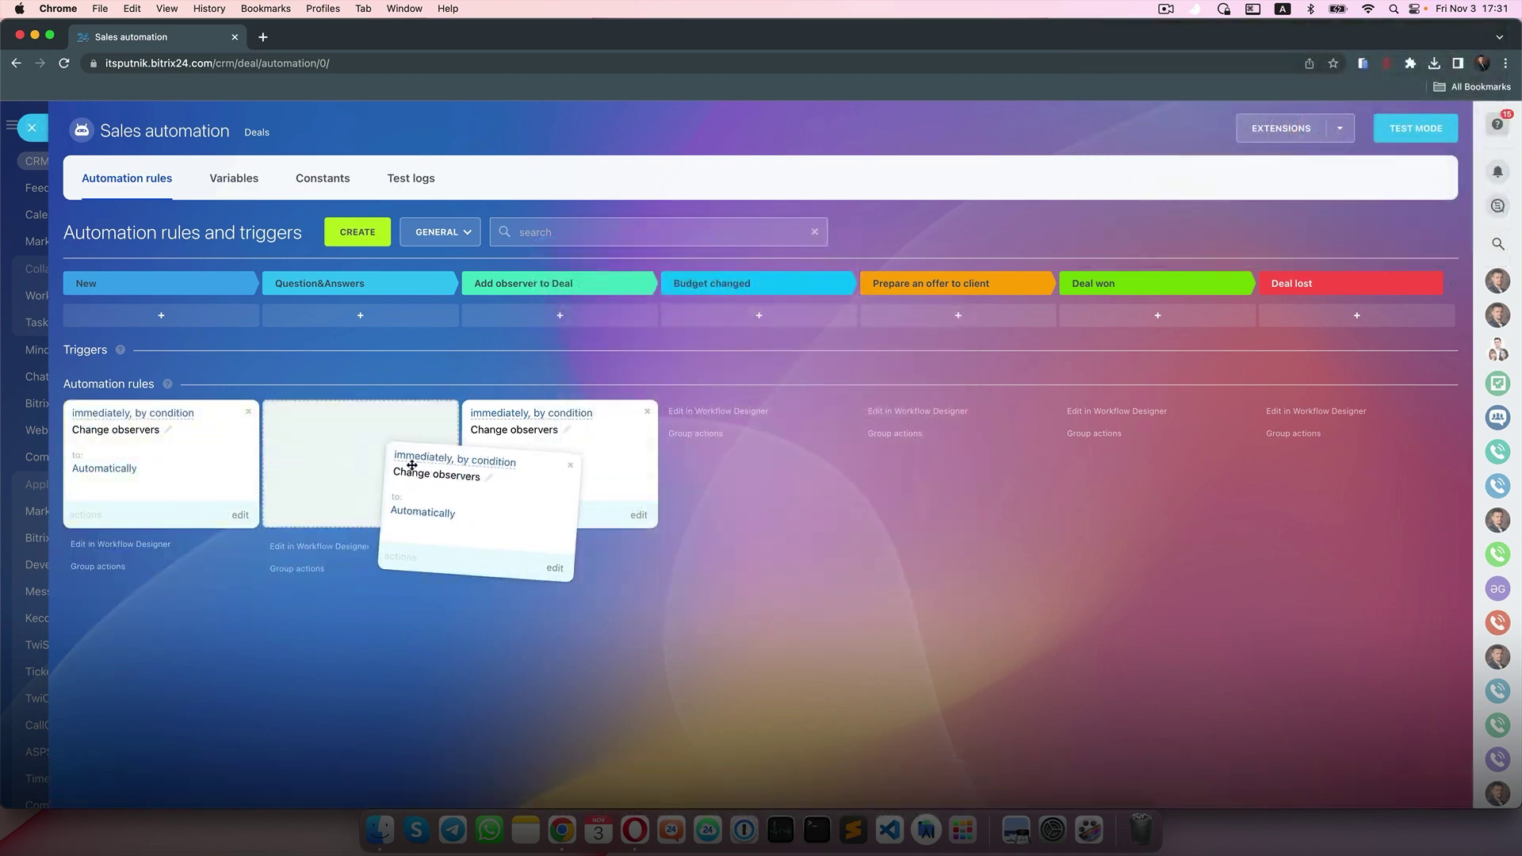
{"action": "left_click_drag", "start_coordinate": [401, 465], "coordinate": [490, 476]}
{"action": "left_click", "coordinate": [736, 785]}
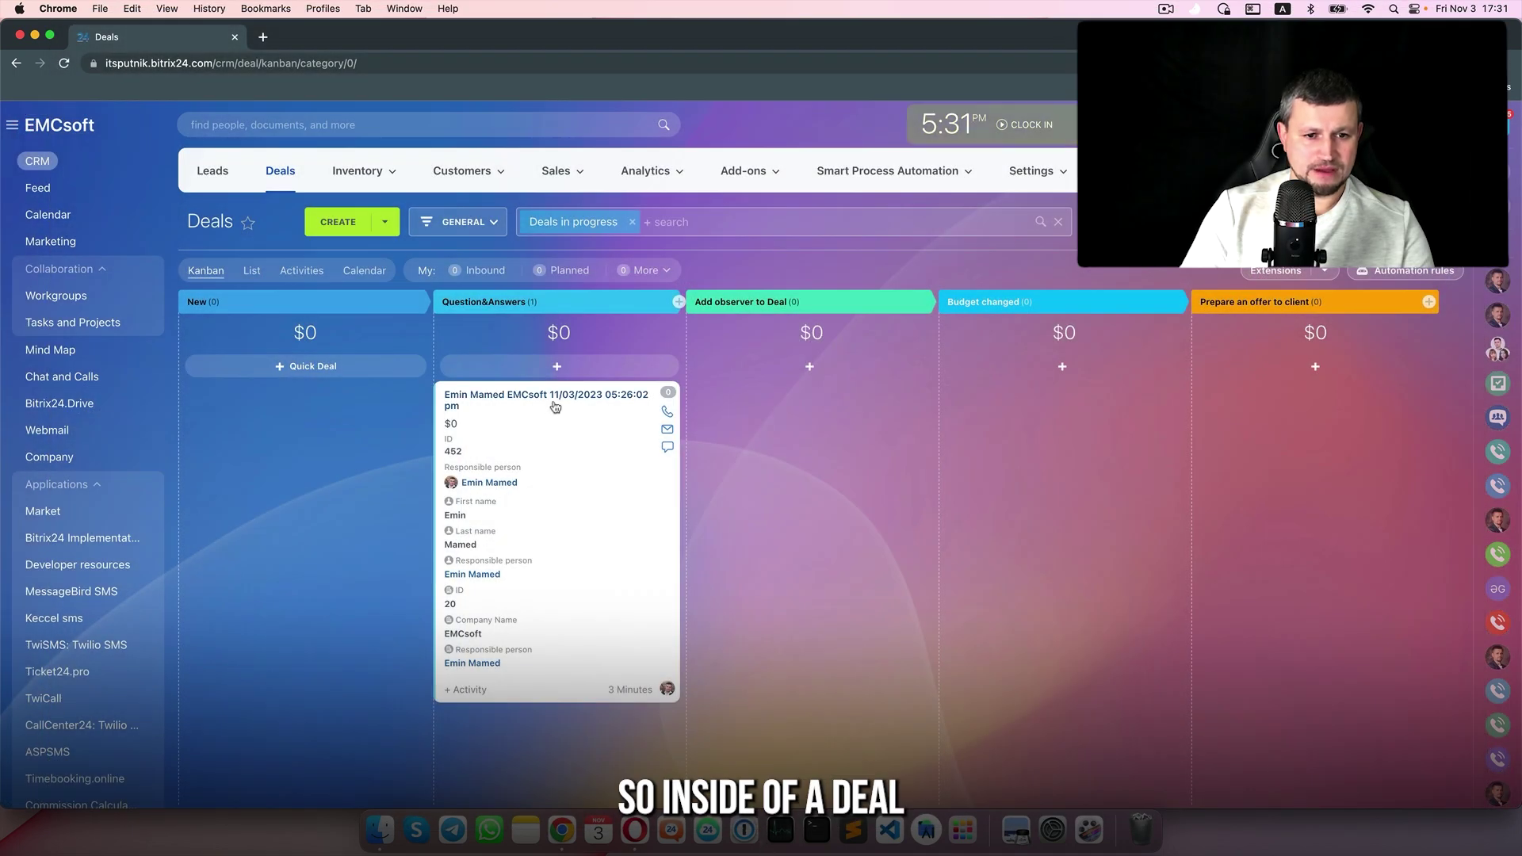
Open the deal in the Question&Answers stage, set its Budget to 15000 and save it
{"action": "left_click", "coordinate": [555, 408]}
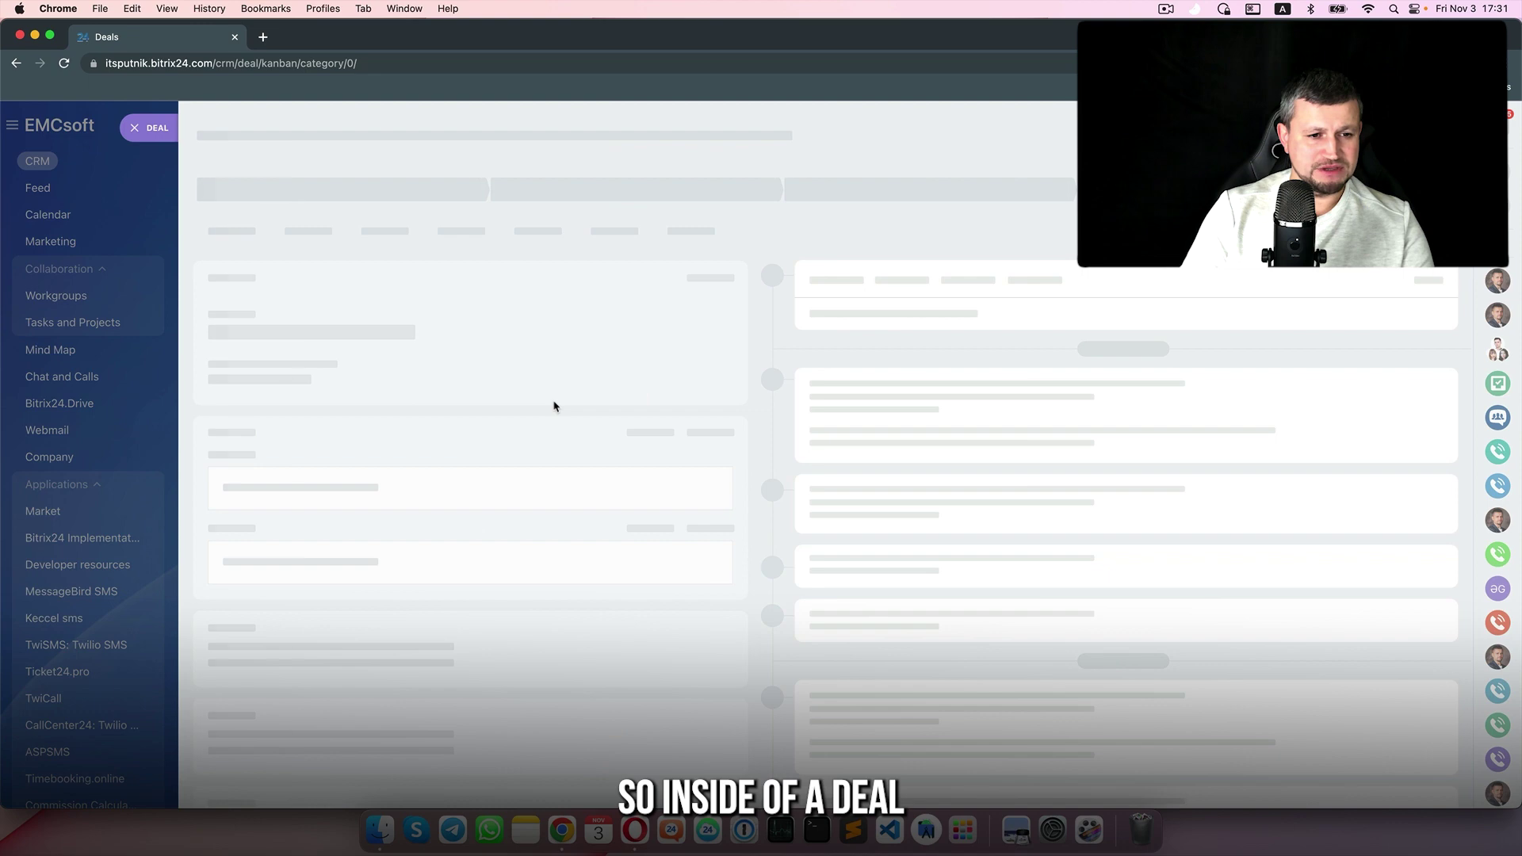
{"action": "left_click", "coordinate": [221, 765]}
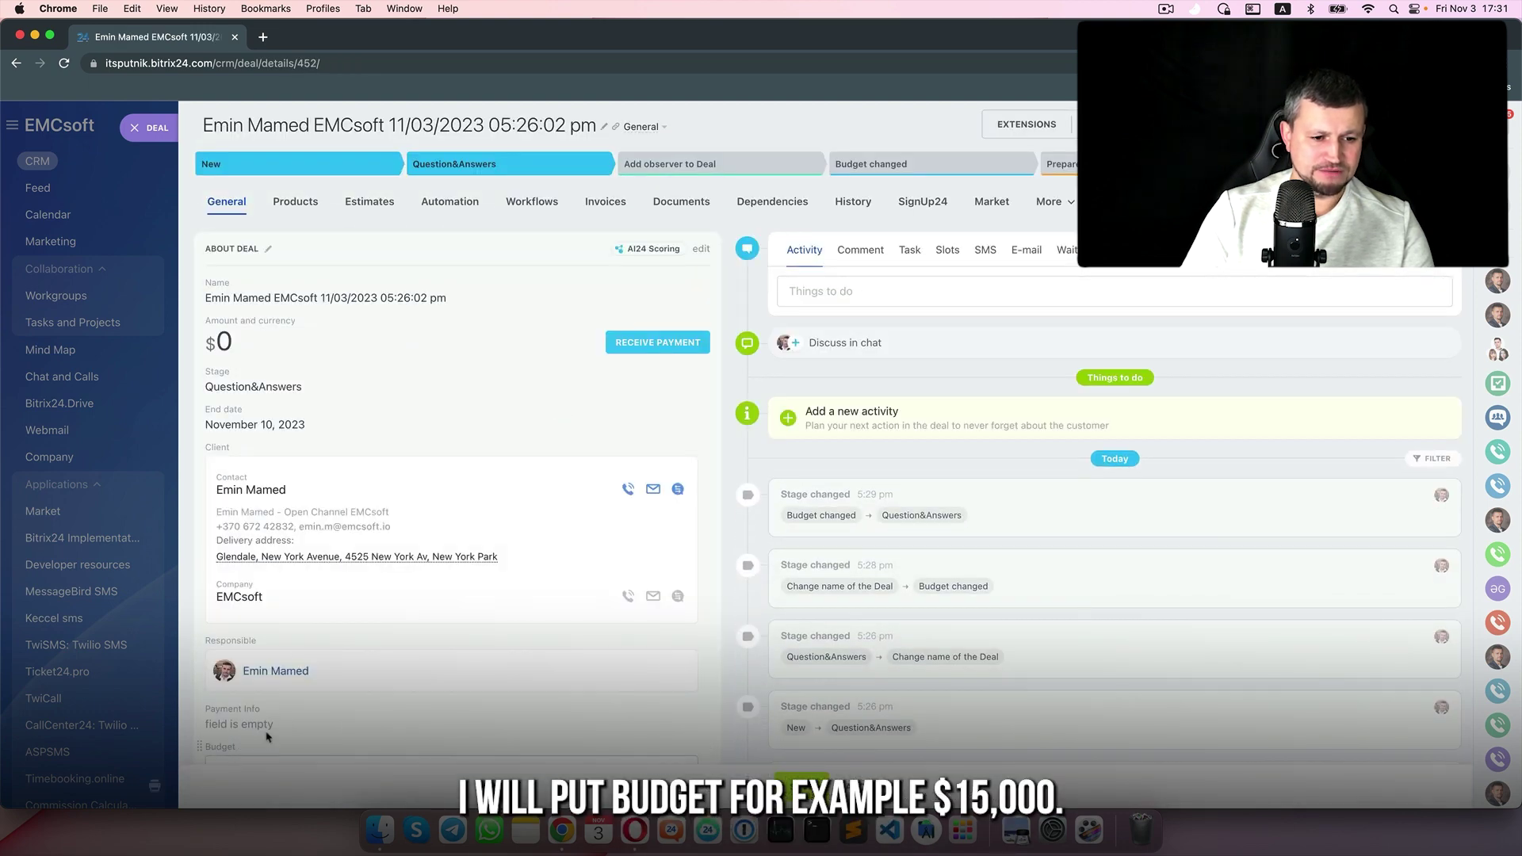
{"action": "scroll", "coordinate": [277, 729], "scroll_direction": "down", "scroll_amount": 4}
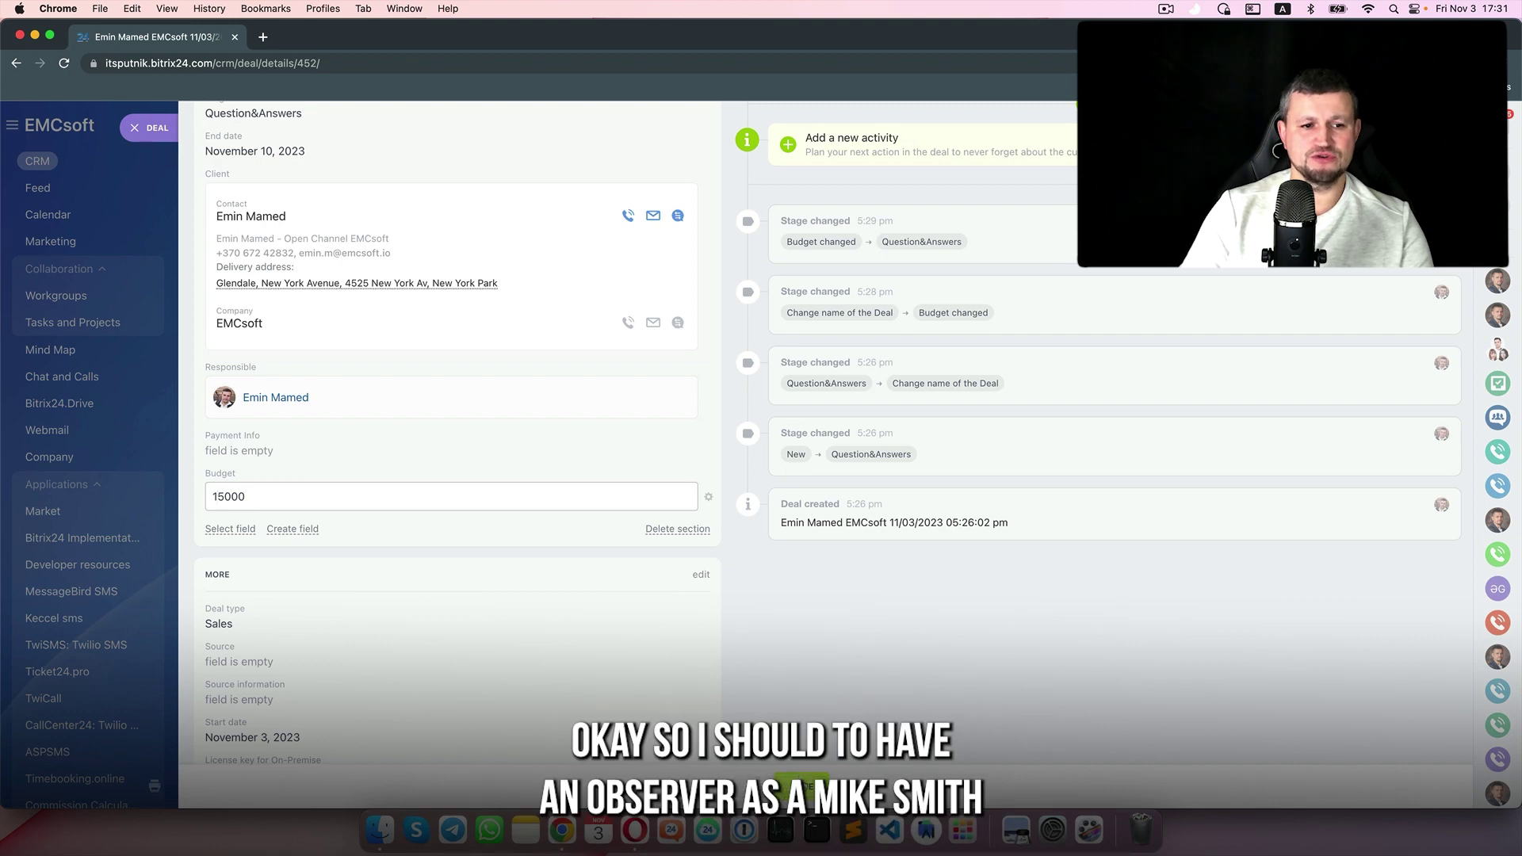
{"action": "left_click", "coordinate": [802, 783]}
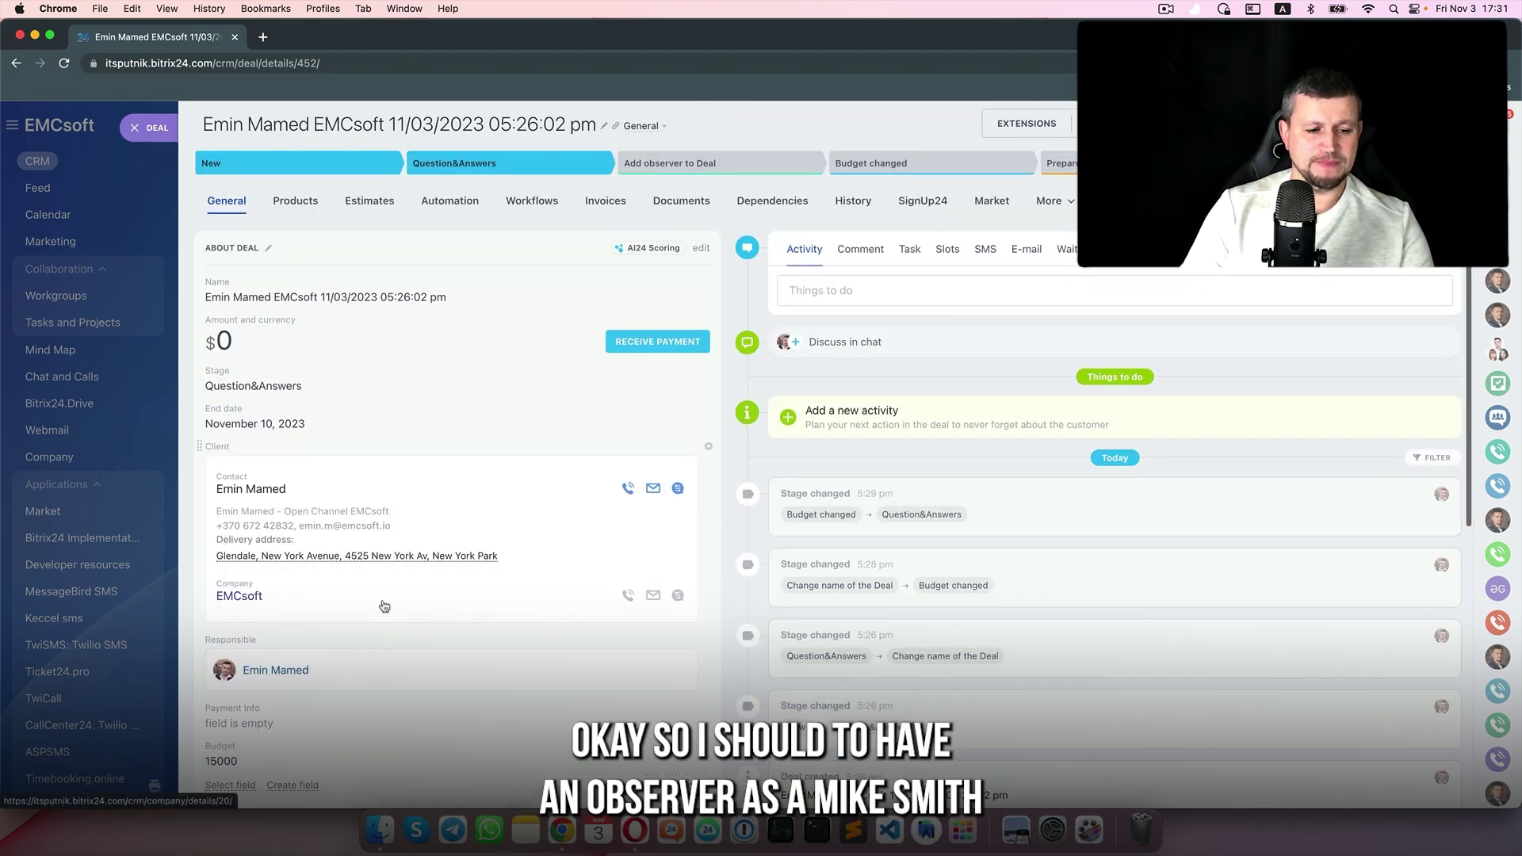
Add the Observers field to the About deal section as always shown, and place it directly below Responsible
{"action": "scroll", "coordinate": [382, 606], "scroll_direction": "down", "scroll_amount": 2}
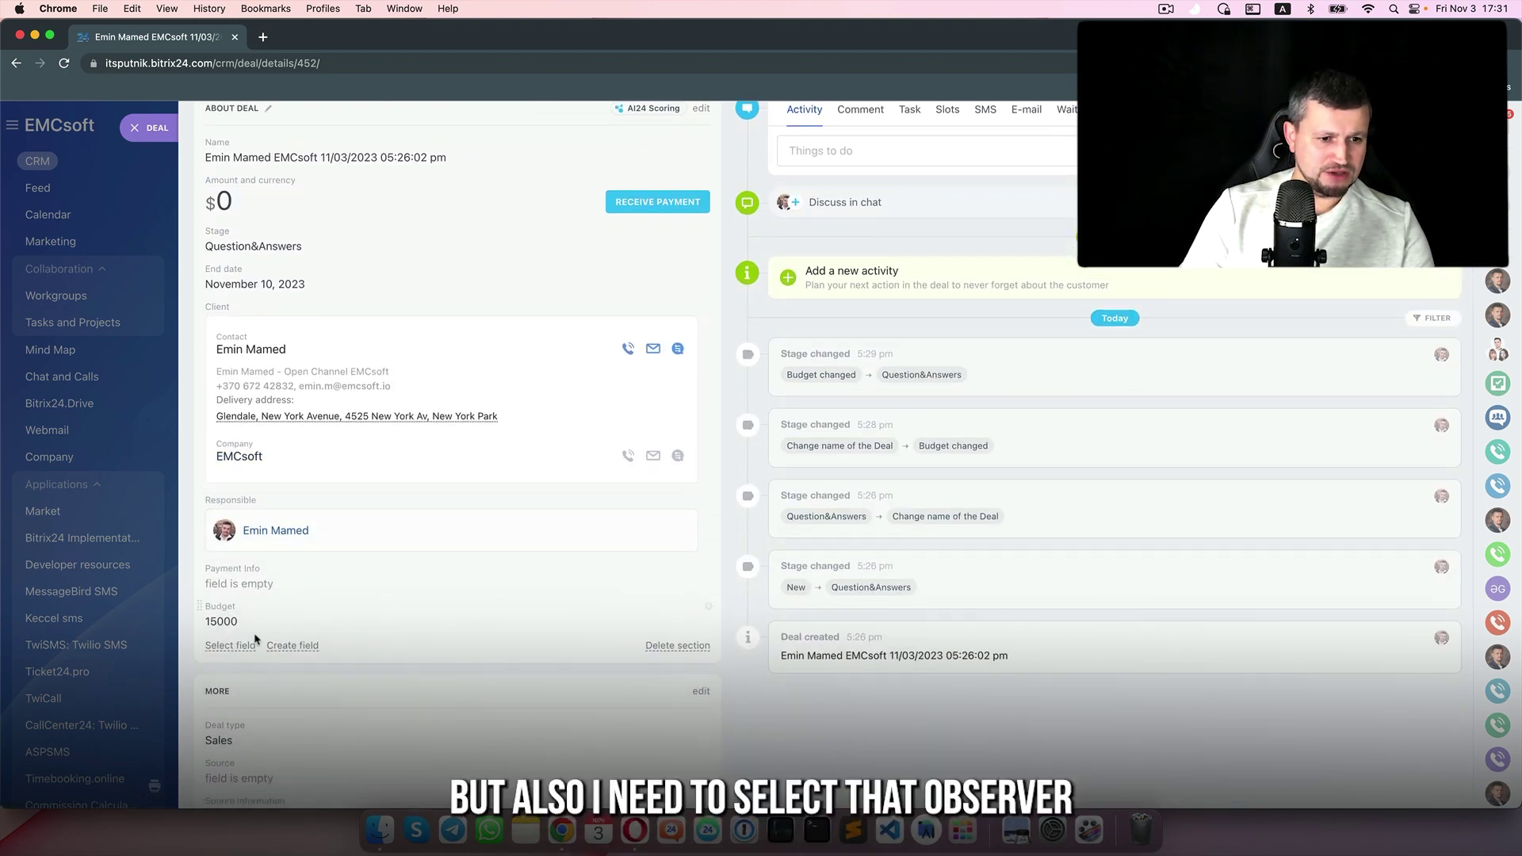
{"action": "left_click", "coordinate": [232, 646]}
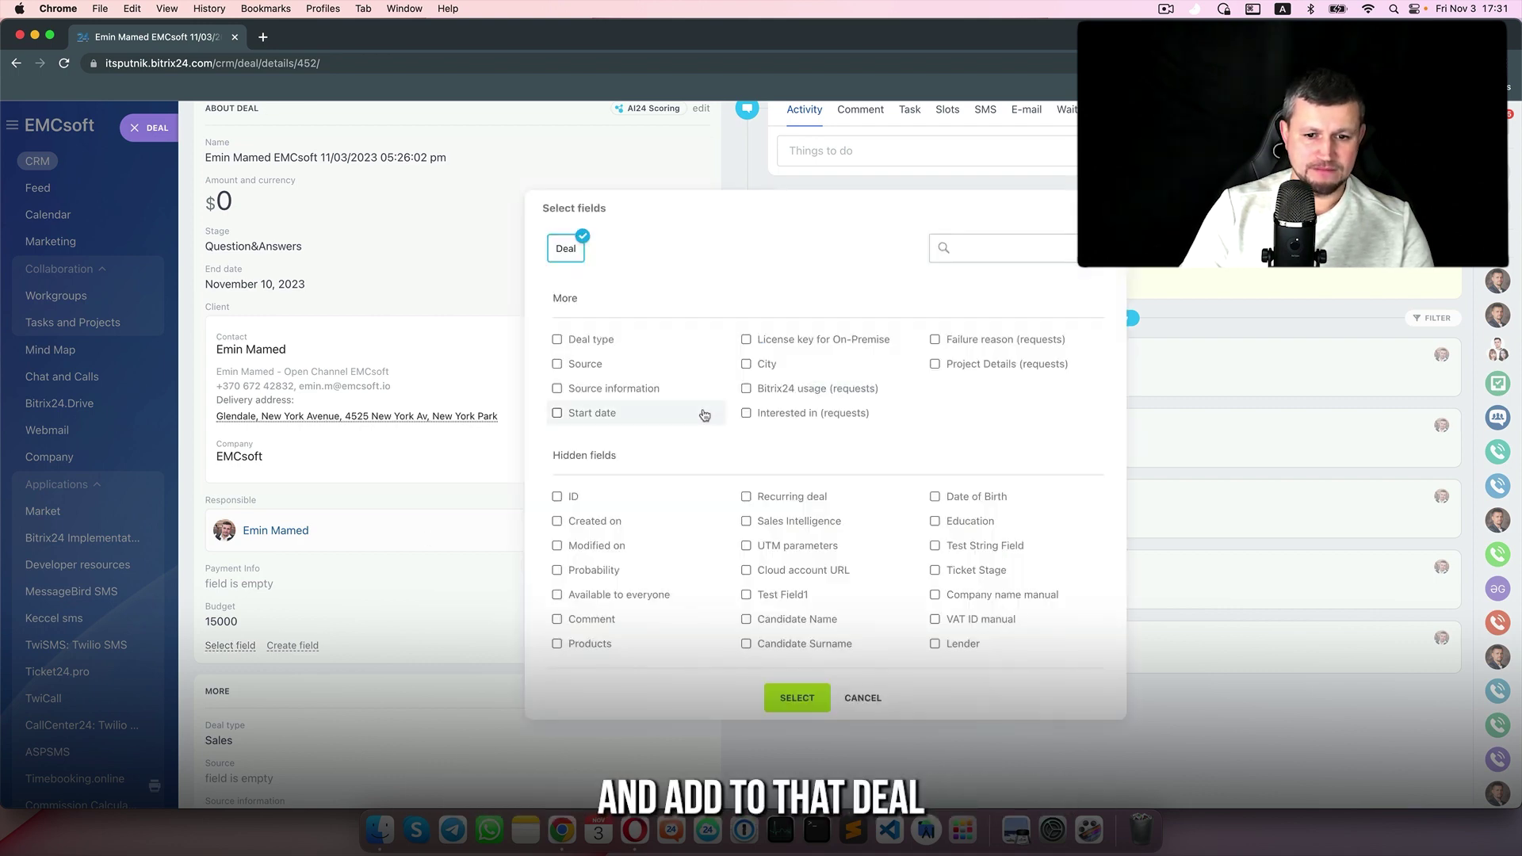
{"action": "left_click", "coordinate": [330, 635]}
{"action": "scroll", "coordinate": [330, 635], "scroll_direction": "down", "scroll_amount": 5}
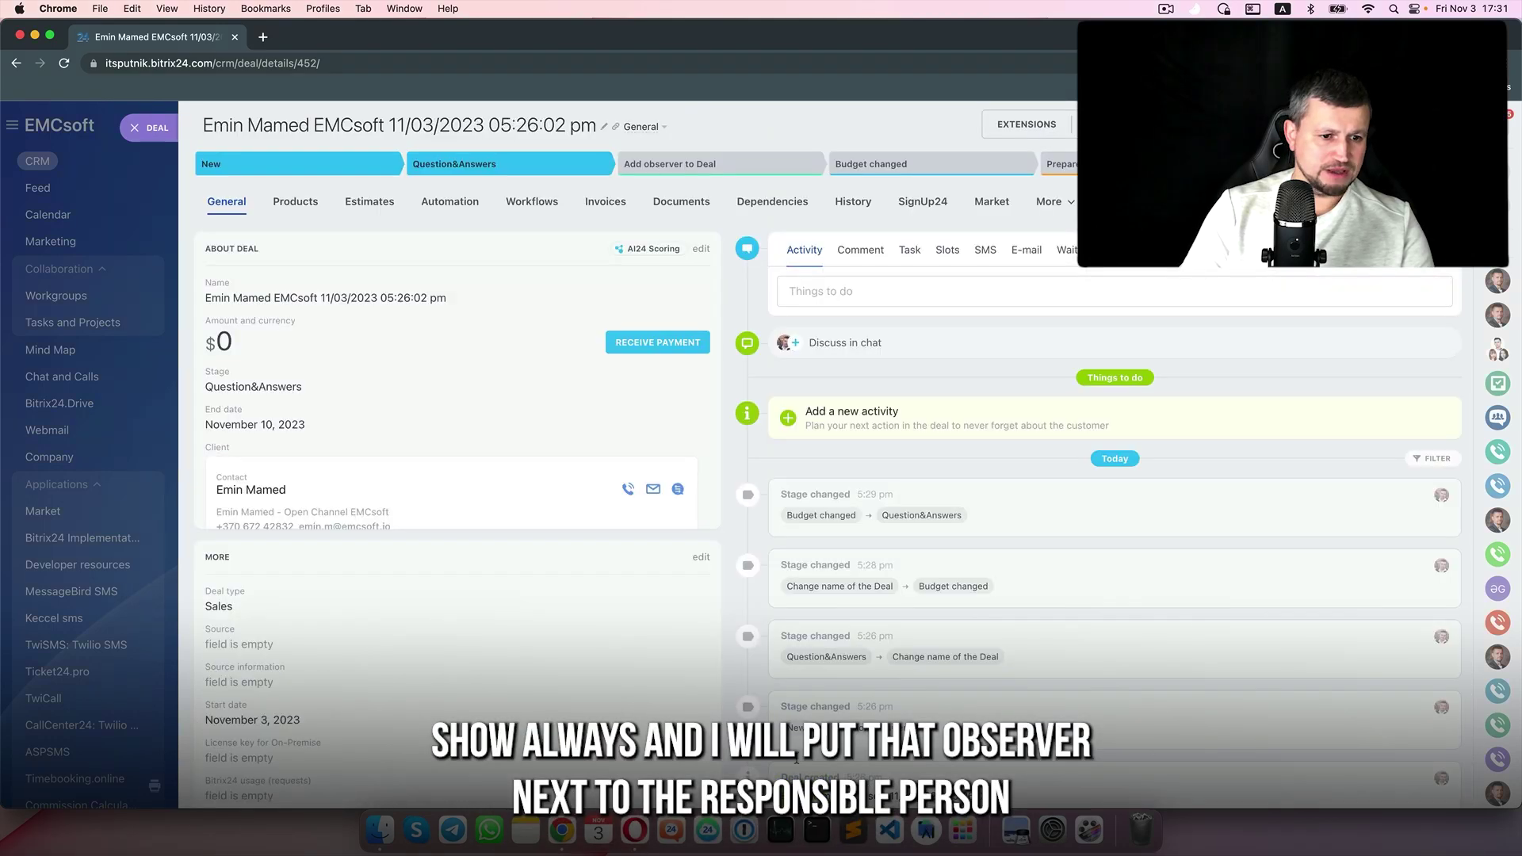
{"action": "scroll", "coordinate": [258, 624], "scroll_direction": "down", "scroll_amount": 2}
{"action": "scroll", "coordinate": [259, 623], "scroll_direction": "down", "scroll_amount": 1}
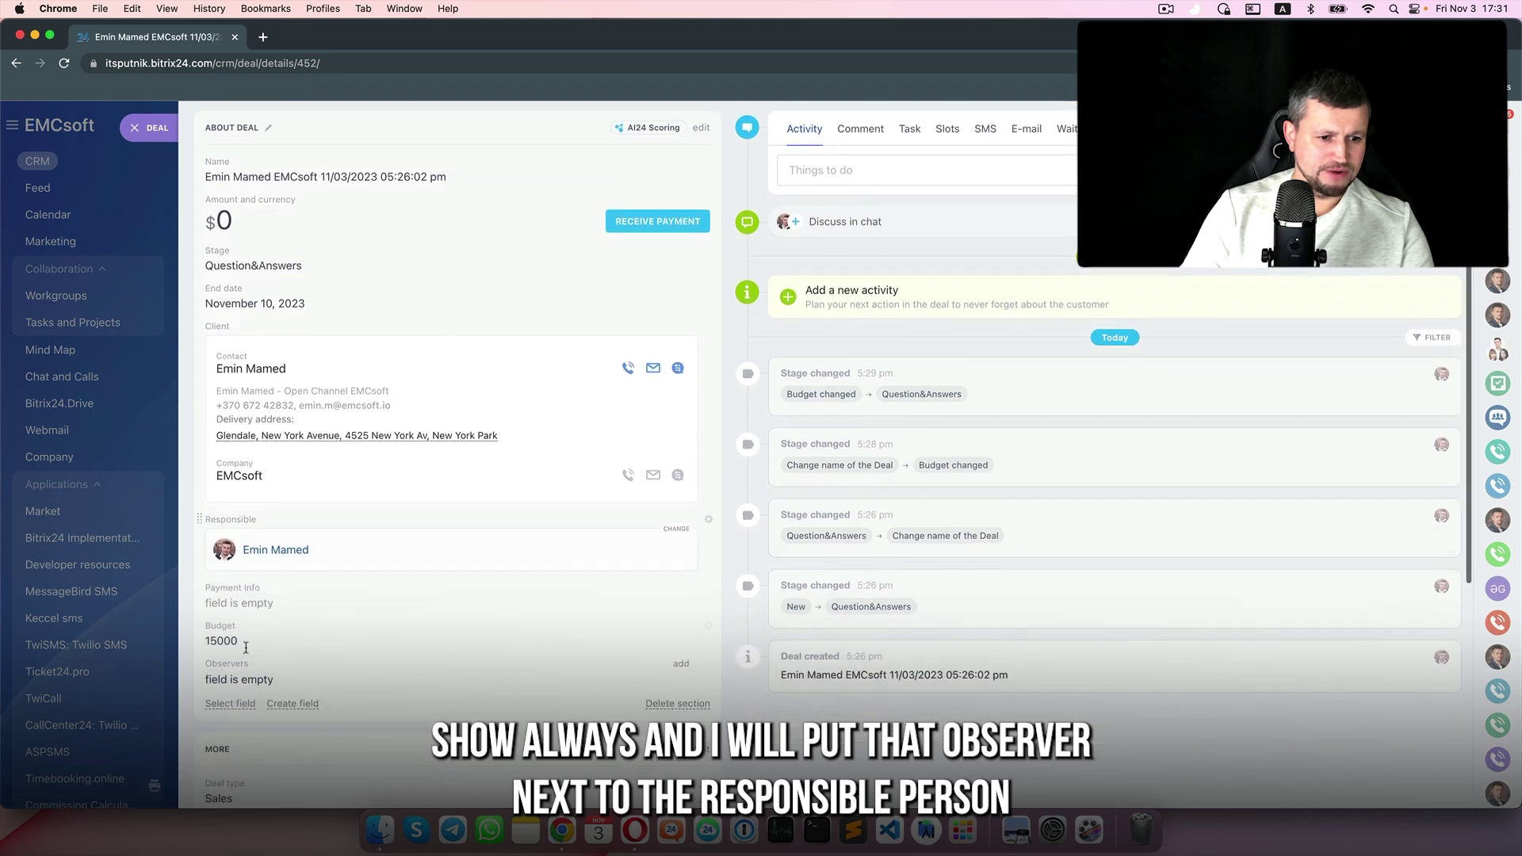
{"action": "left_click_drag", "start_coordinate": [200, 665], "coordinate": [226, 575]}
Change the deal's stage to Add observer to Deal and reload the page to check the Observers field
{"action": "scroll", "coordinate": [623, 682], "scroll_direction": "up", "scroll_amount": 3}
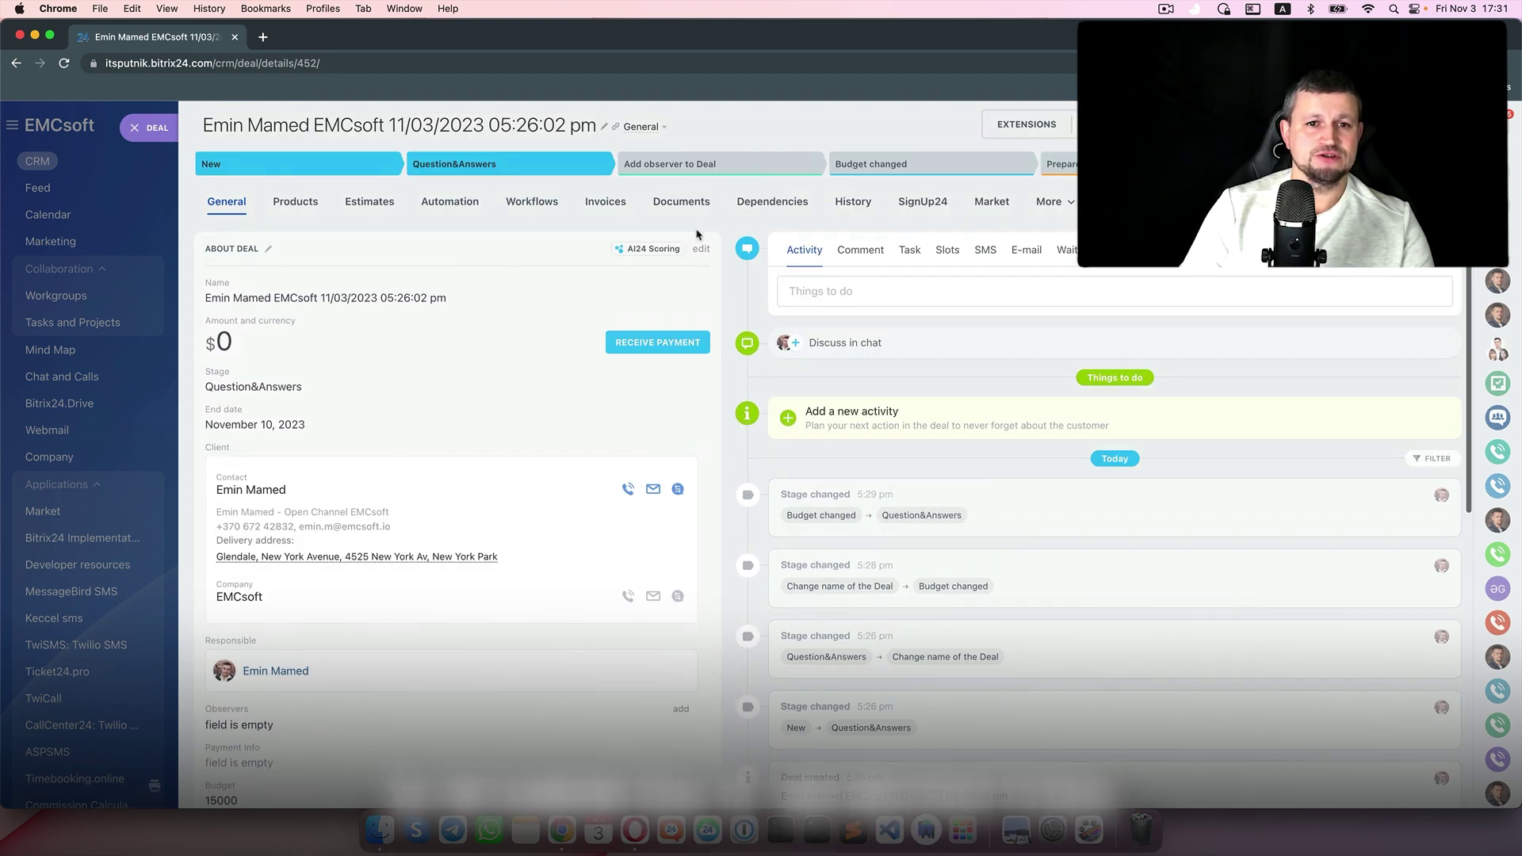
{"action": "left_click", "coordinate": [682, 167]}
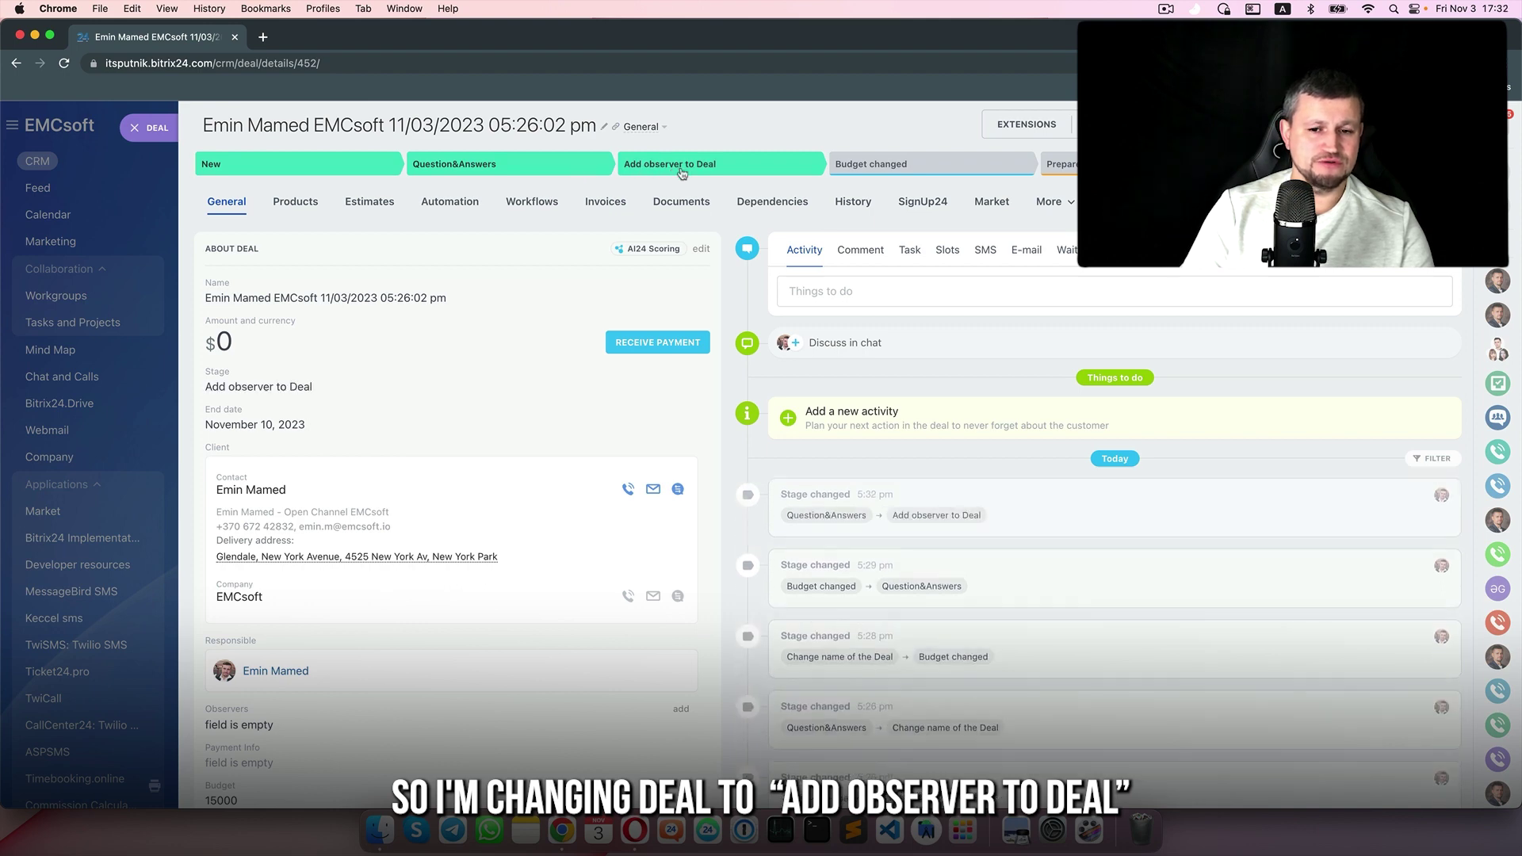
{"action": "key", "text": "super+r"}
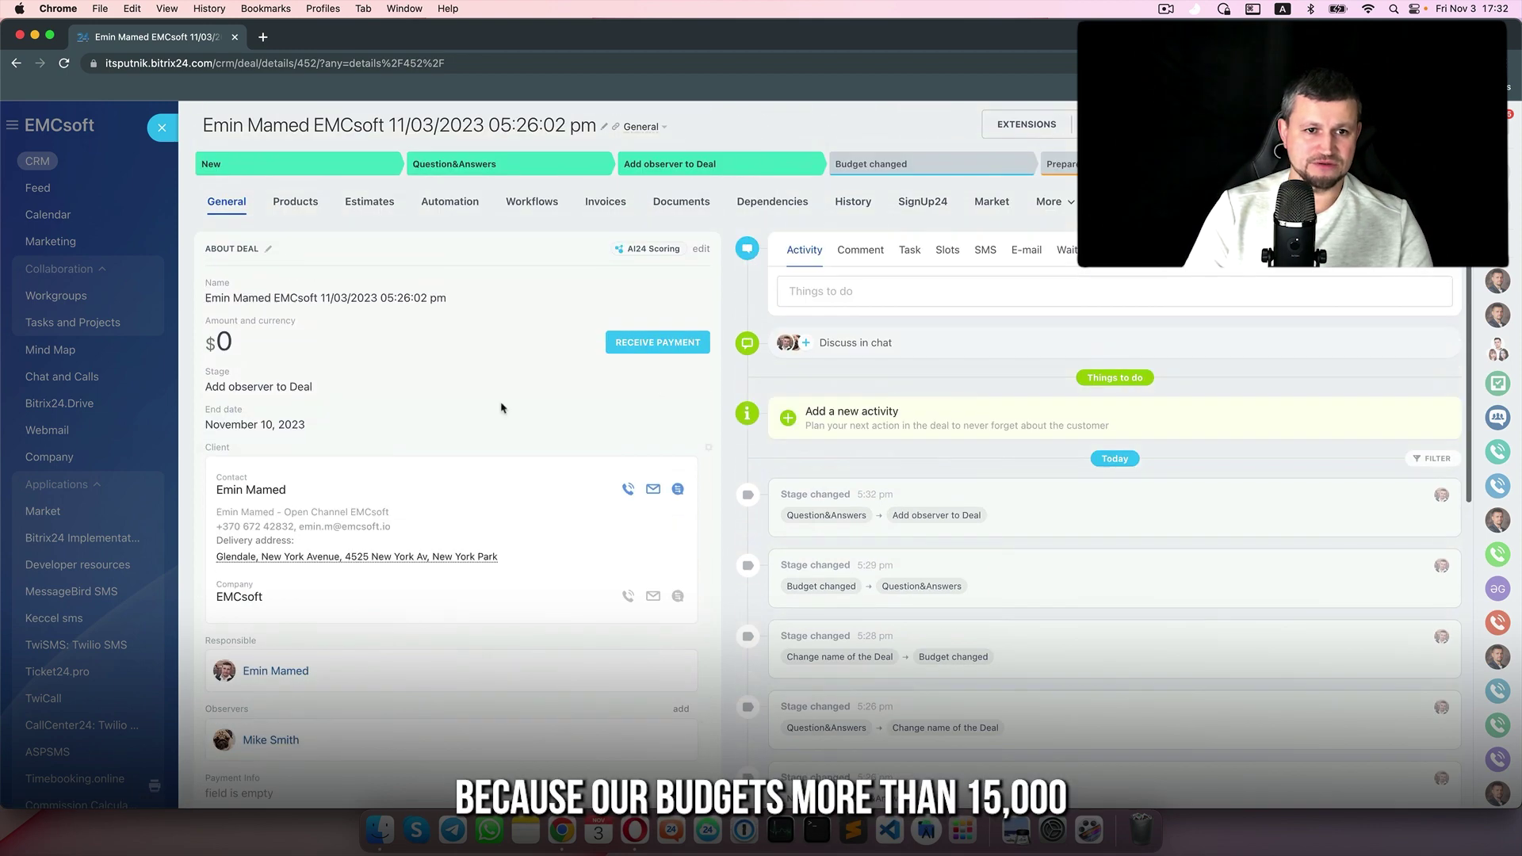
Return the deal to Question&Answers with its observer removed, and set its Budget to 5000
{"action": "scroll", "coordinate": [594, 475], "scroll_direction": "down", "scroll_amount": 3}
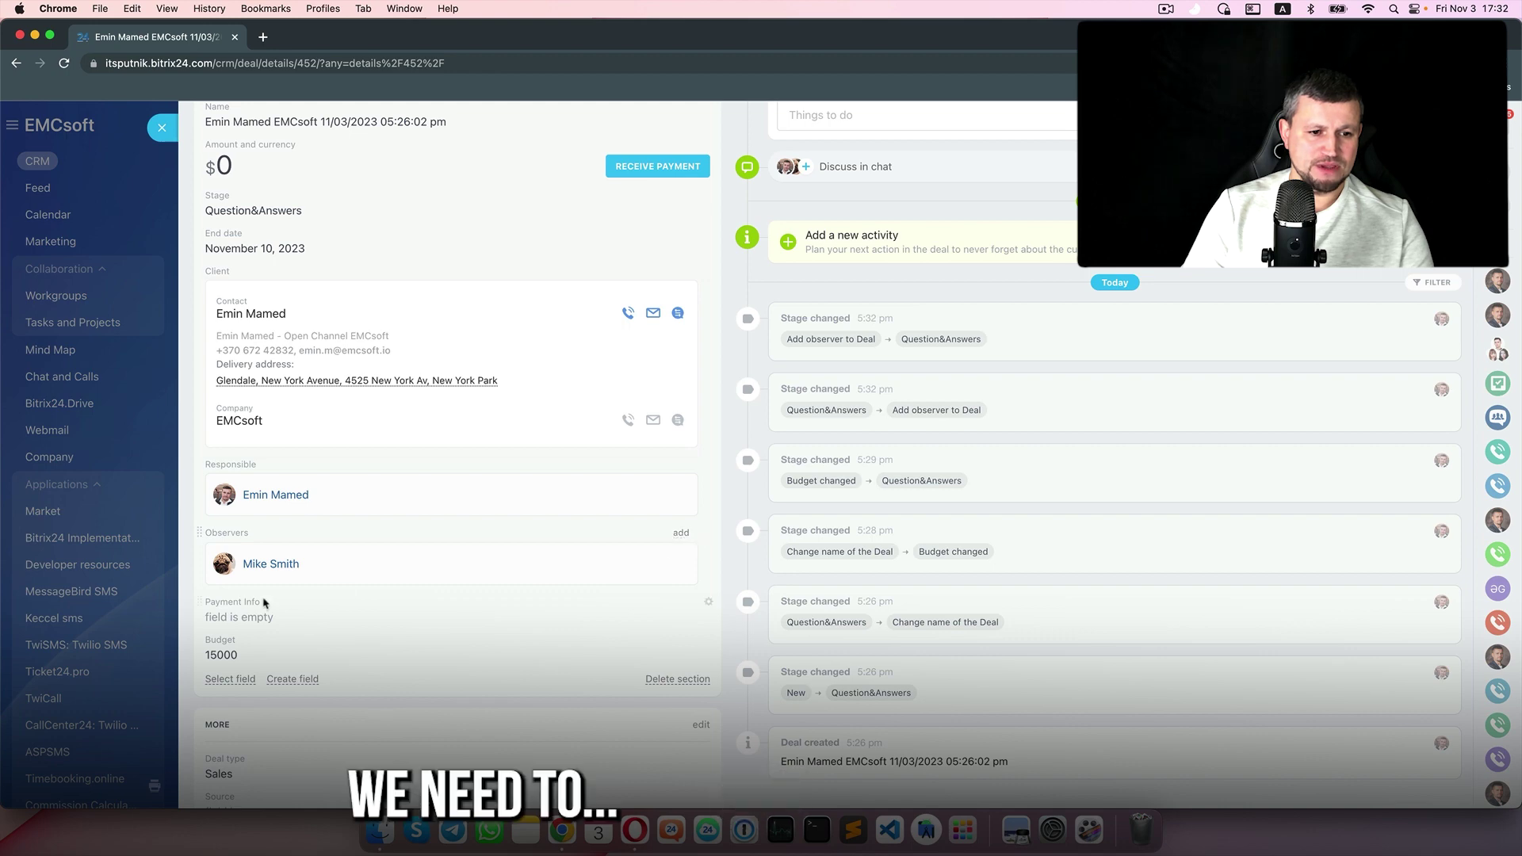
{"action": "scroll", "coordinate": [694, 240], "scroll_direction": "up", "scroll_amount": 2}
{"action": "left_click", "coordinate": [524, 658]}
{"action": "scroll", "coordinate": [525, 664], "scroll_direction": "down", "scroll_amount": 10}
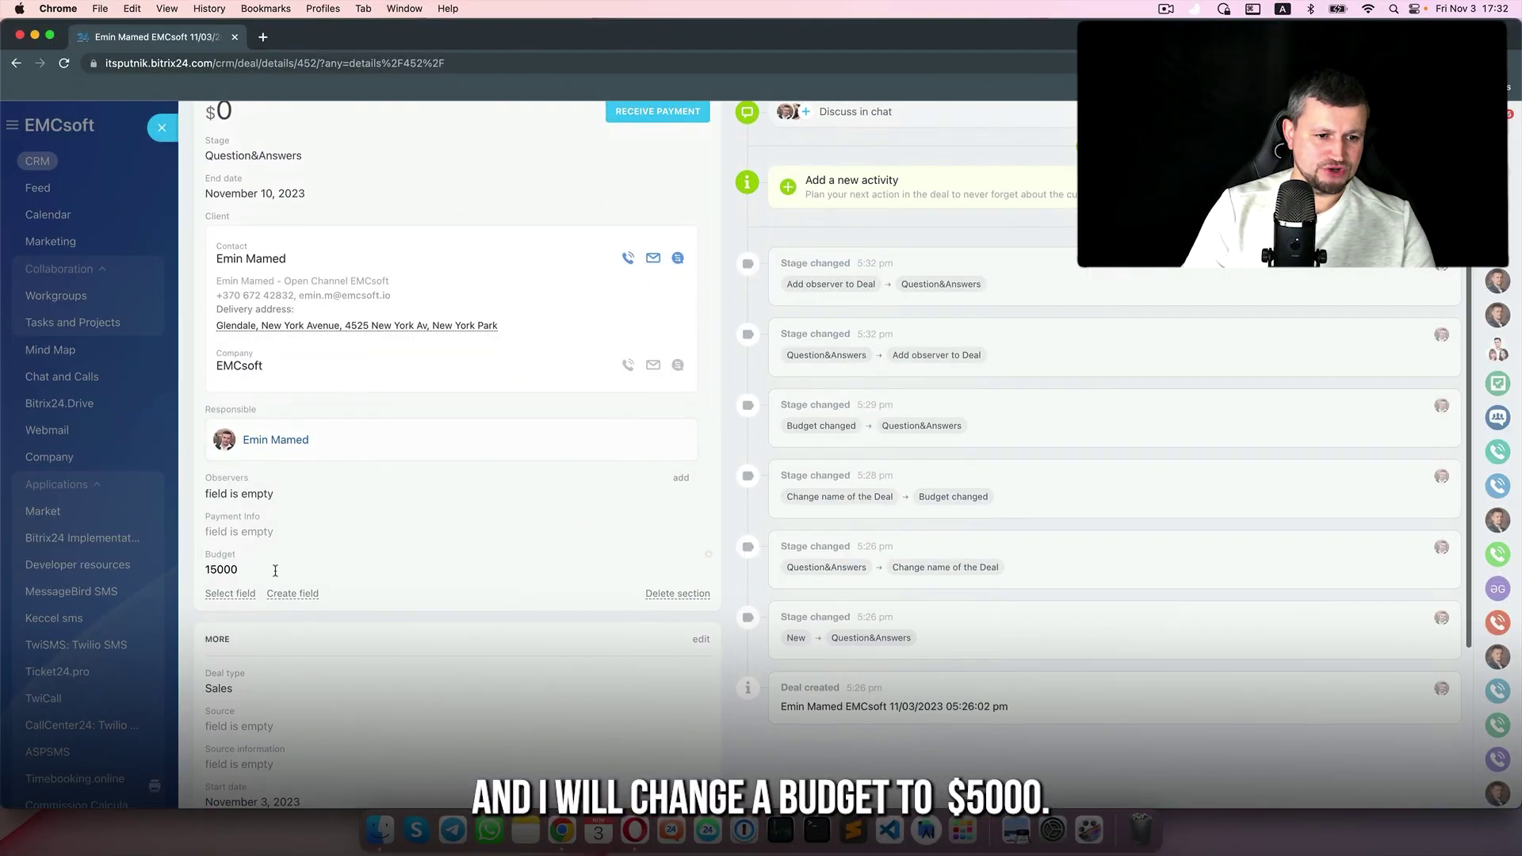
{"action": "left_click", "coordinate": [275, 571]}
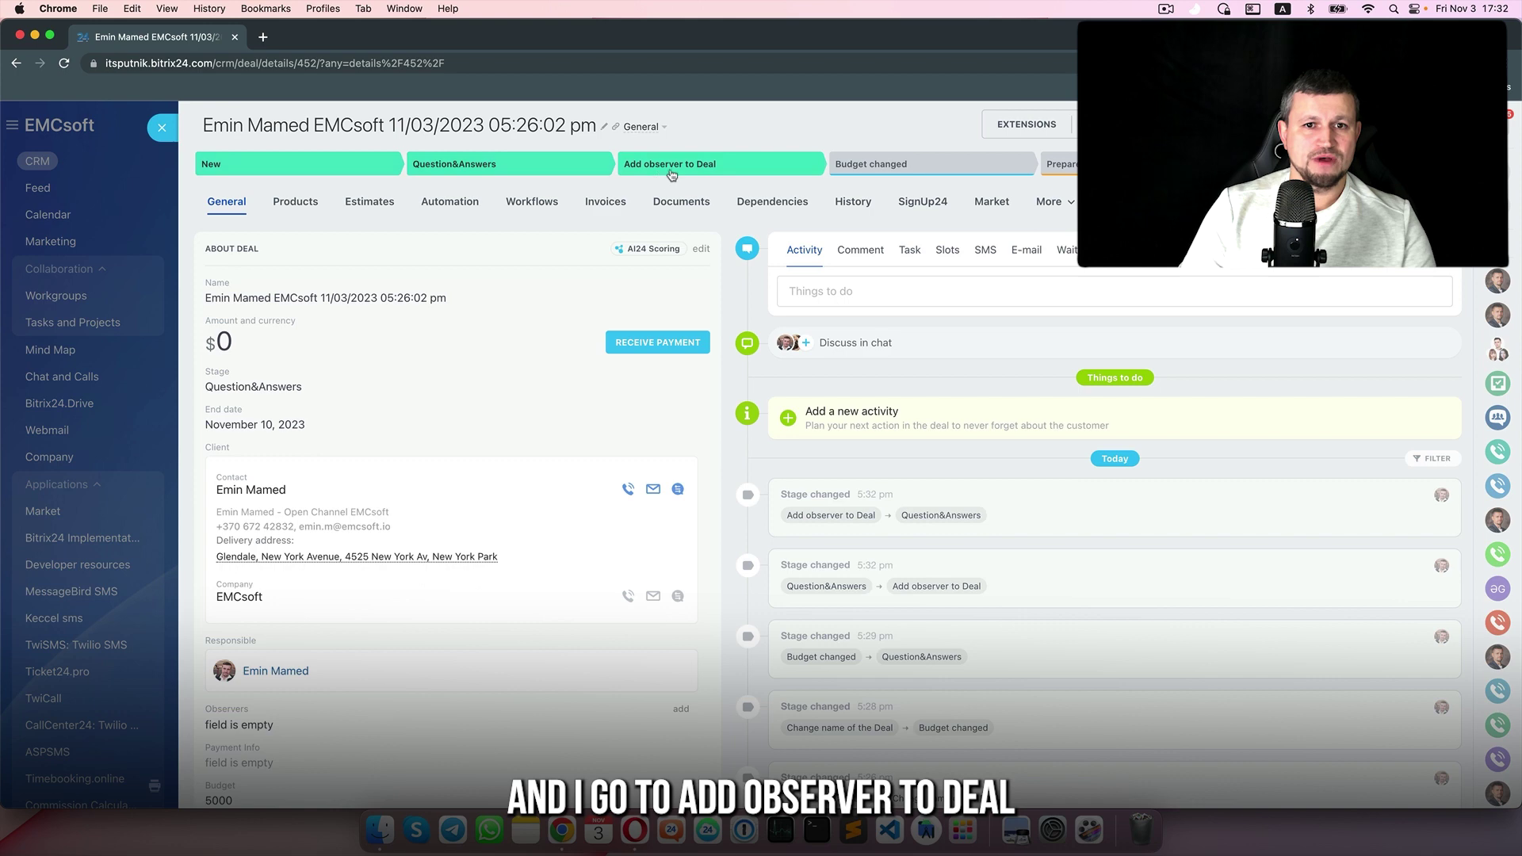
Move the deal to Add observer to Deal again and reload it to check which observer is assigned
{"action": "left_click", "coordinate": [674, 165]}
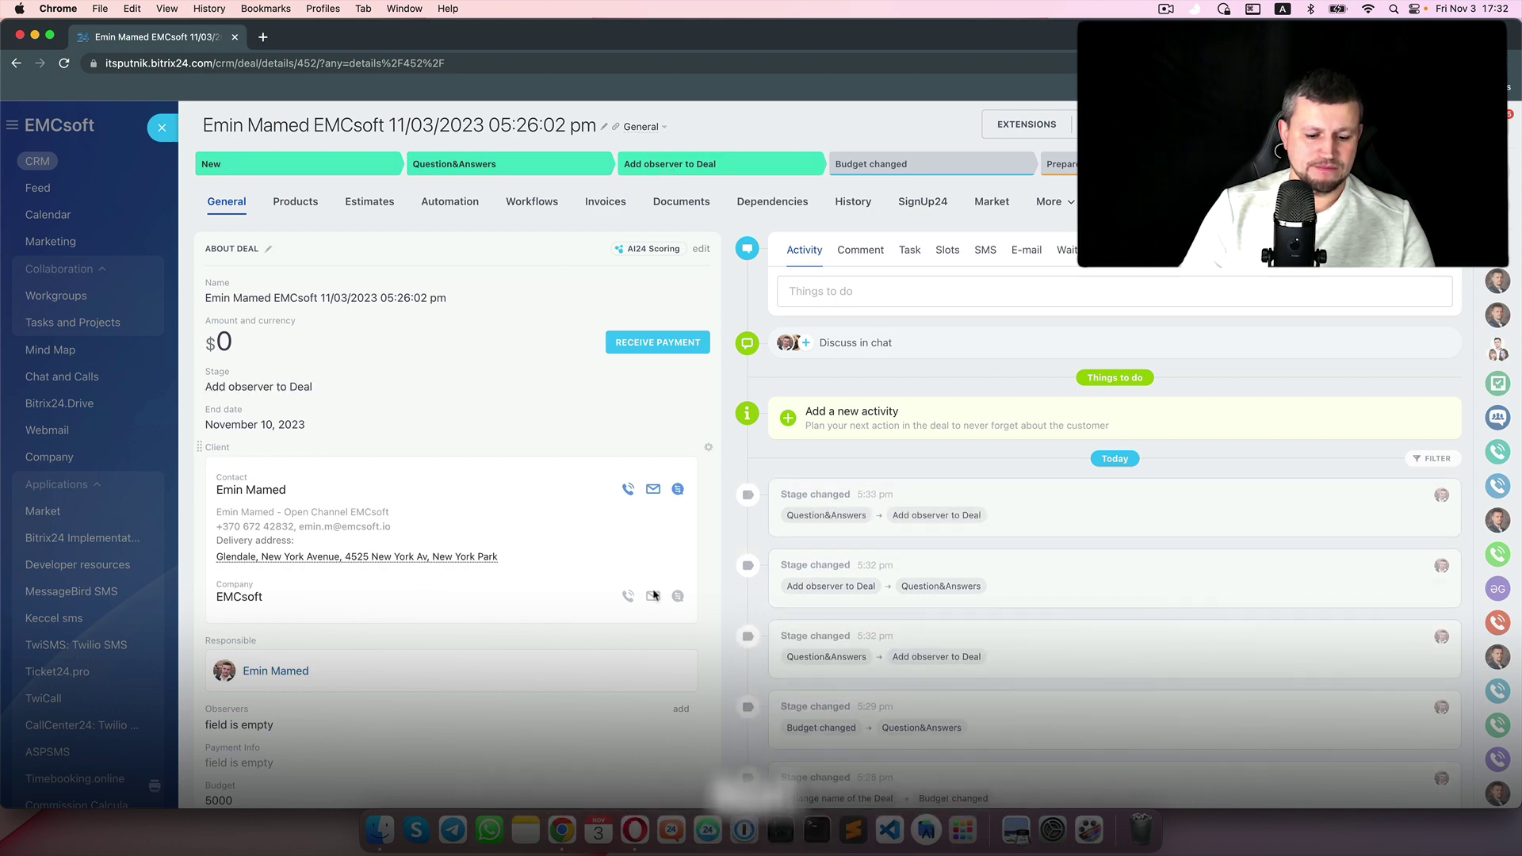
{"action": "scroll", "coordinate": [654, 595], "scroll_direction": "down", "scroll_amount": 3}
{"action": "key", "text": "super+r"}
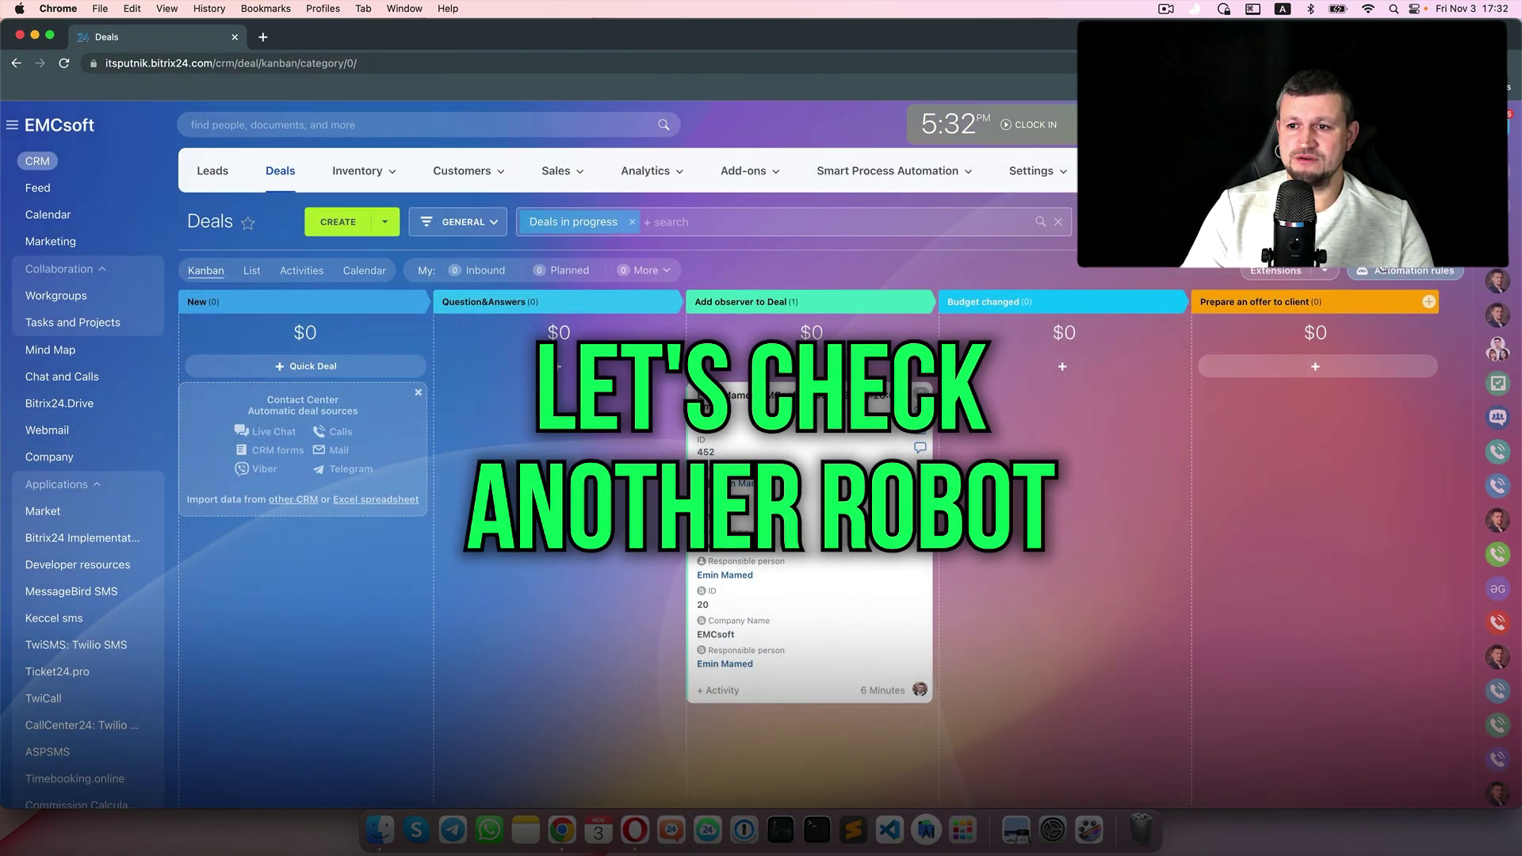
Delete both Change observers rules and add a Change responsible person rule from the Manage workflow items group
{"action": "left_click", "coordinate": [1383, 270]}
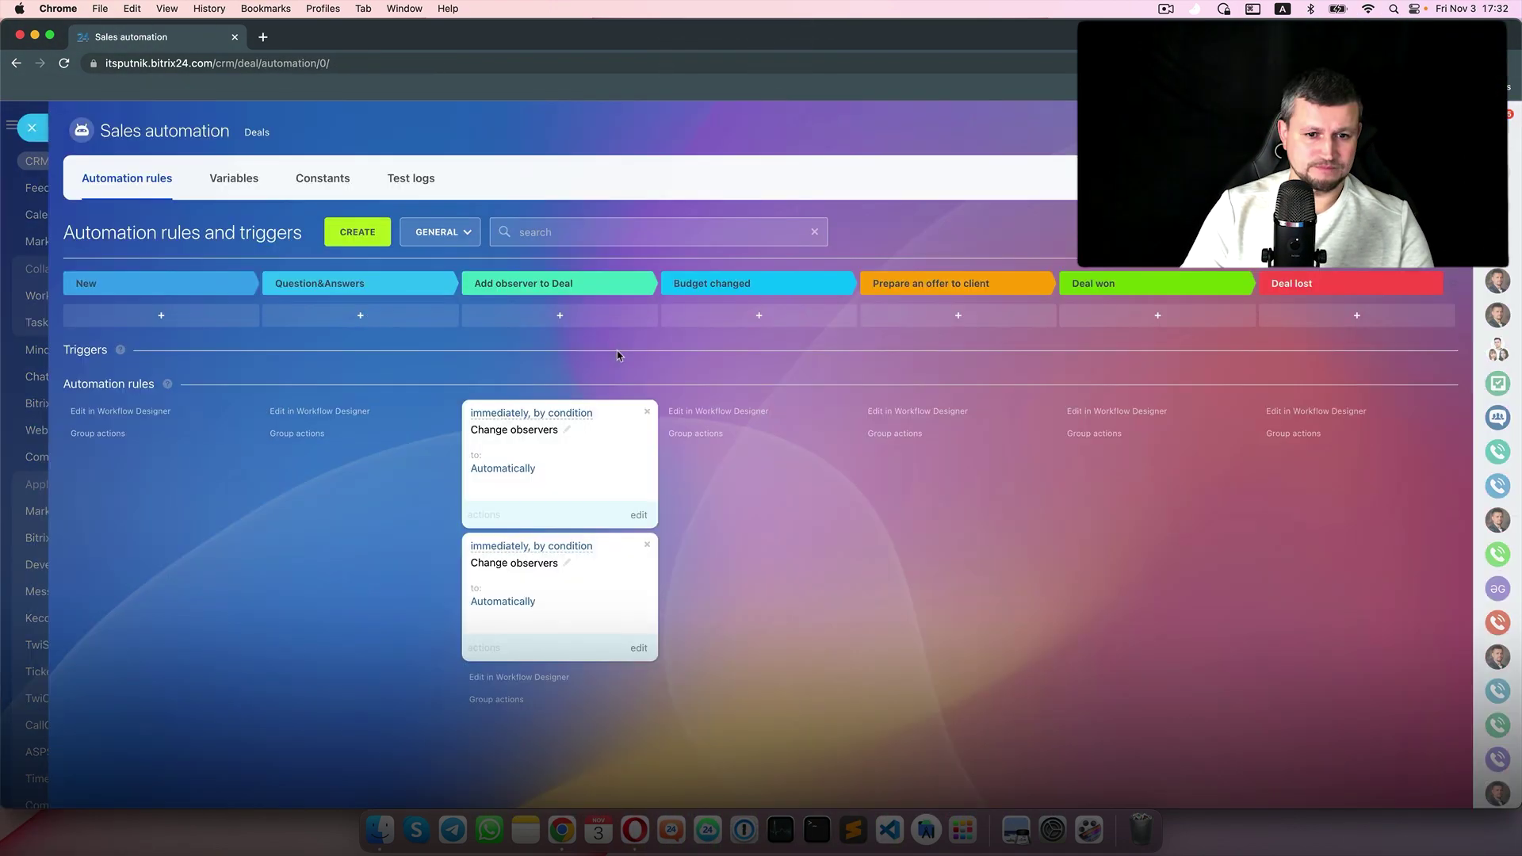
{"action": "left_click", "coordinate": [649, 414]}
{"action": "left_click", "coordinate": [357, 231]}
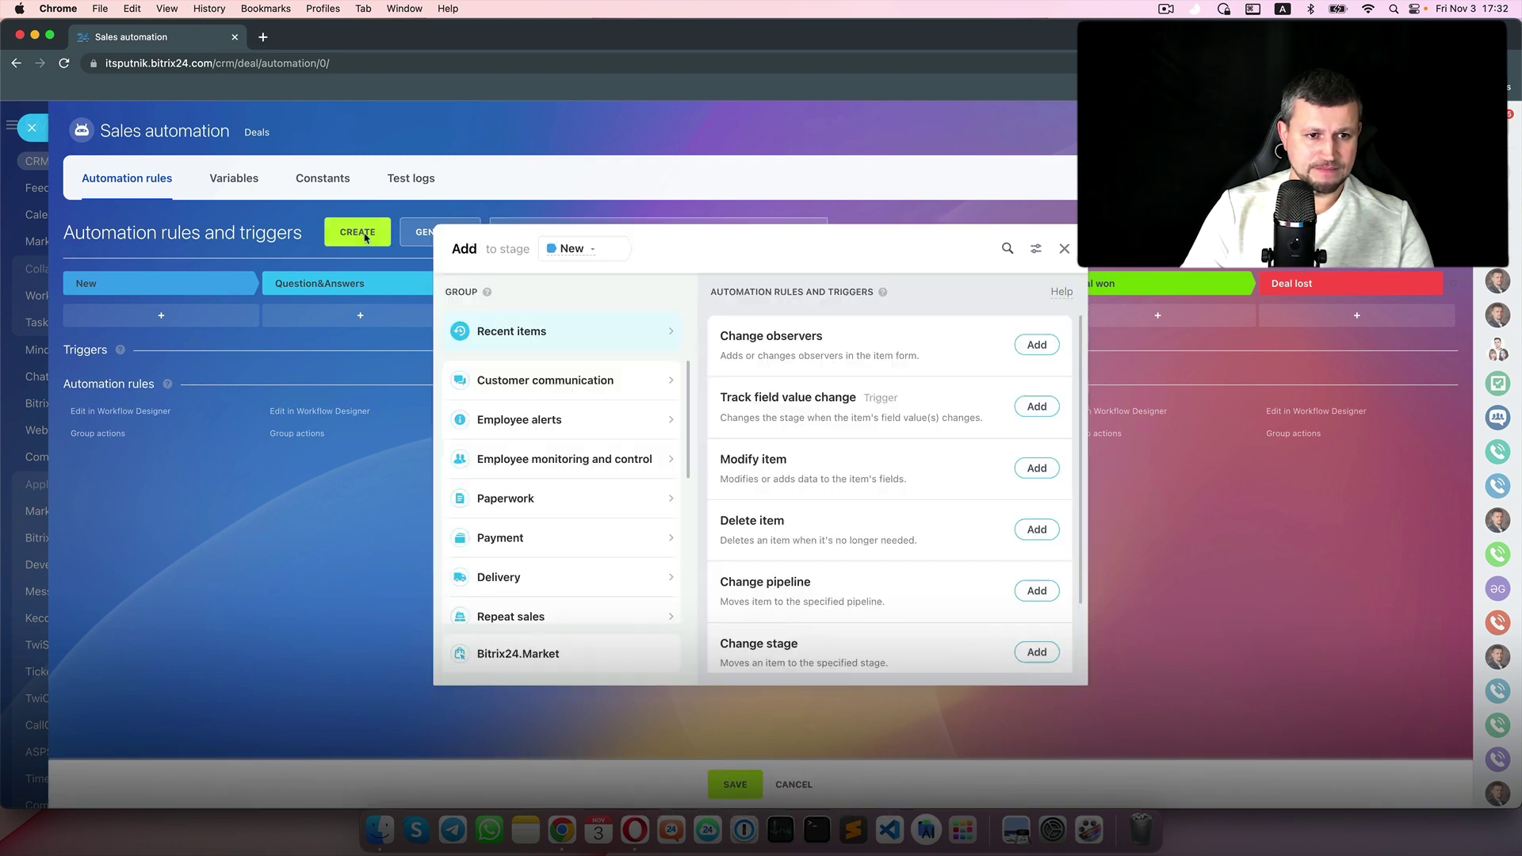
{"action": "scroll", "coordinate": [634, 610], "scroll_direction": "down", "scroll_amount": 3}
{"action": "left_click", "coordinate": [623, 525]}
{"action": "scroll", "coordinate": [928, 555], "scroll_direction": "down", "scroll_amount": 2}
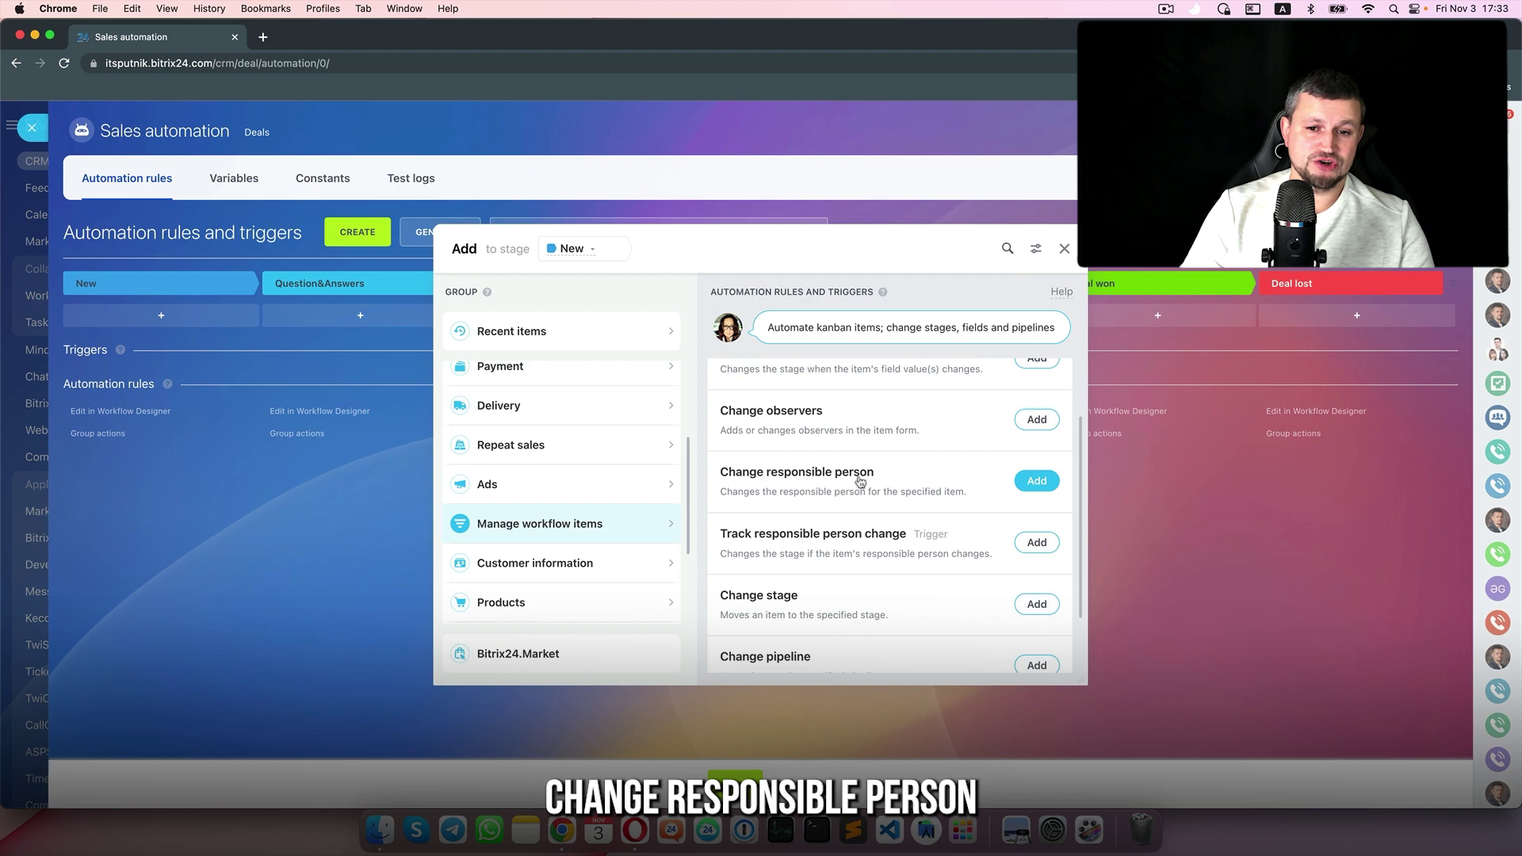
{"action": "left_click", "coordinate": [1037, 481]}
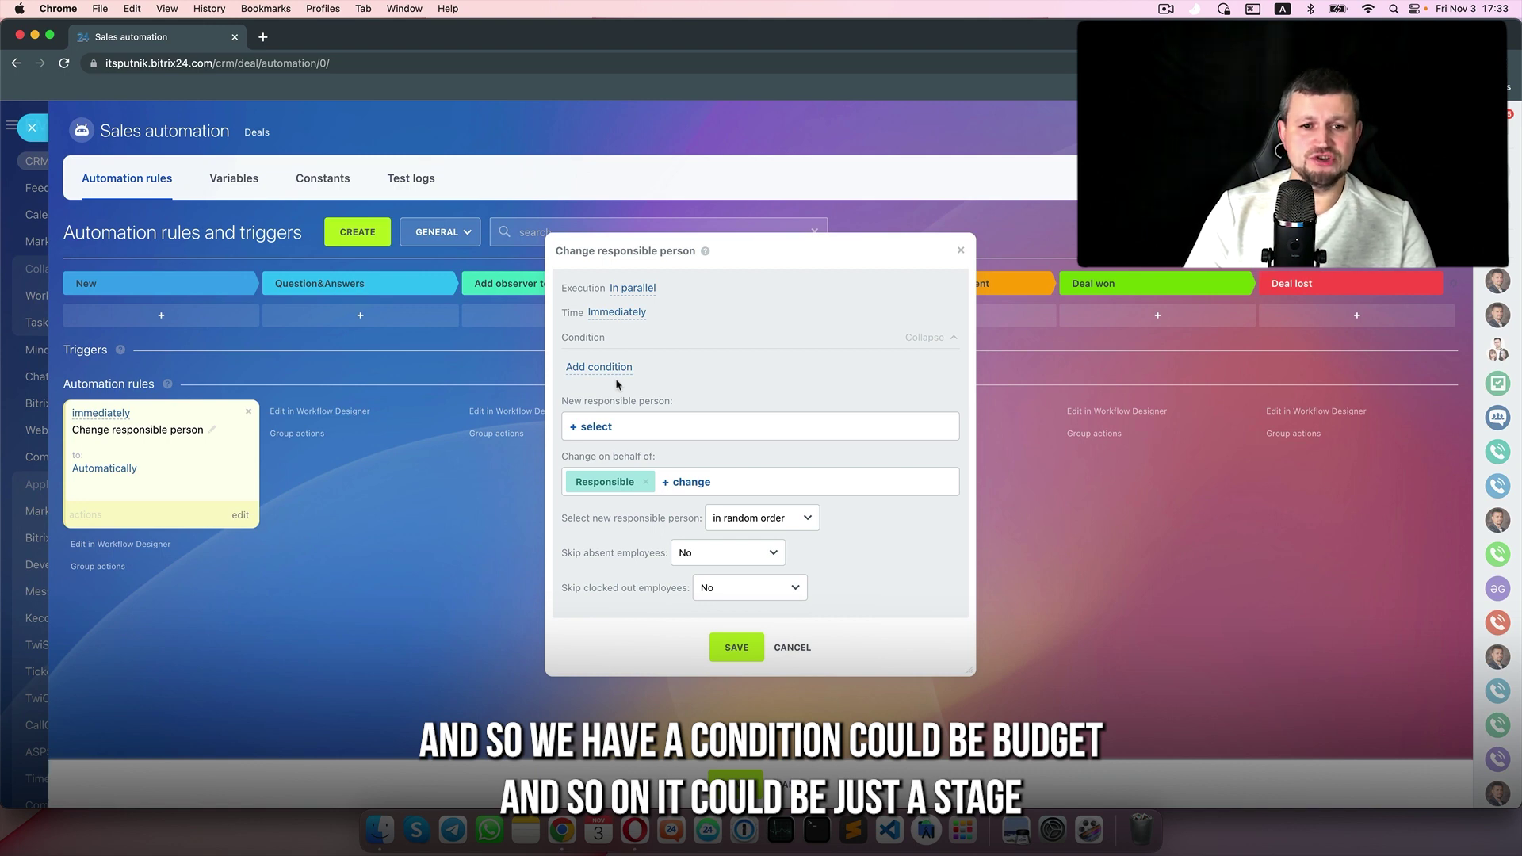
Select an employee as the new responsible person and set Change on behalf of to the admin employee instead of Responsible
{"action": "left_click", "coordinate": [596, 428]}
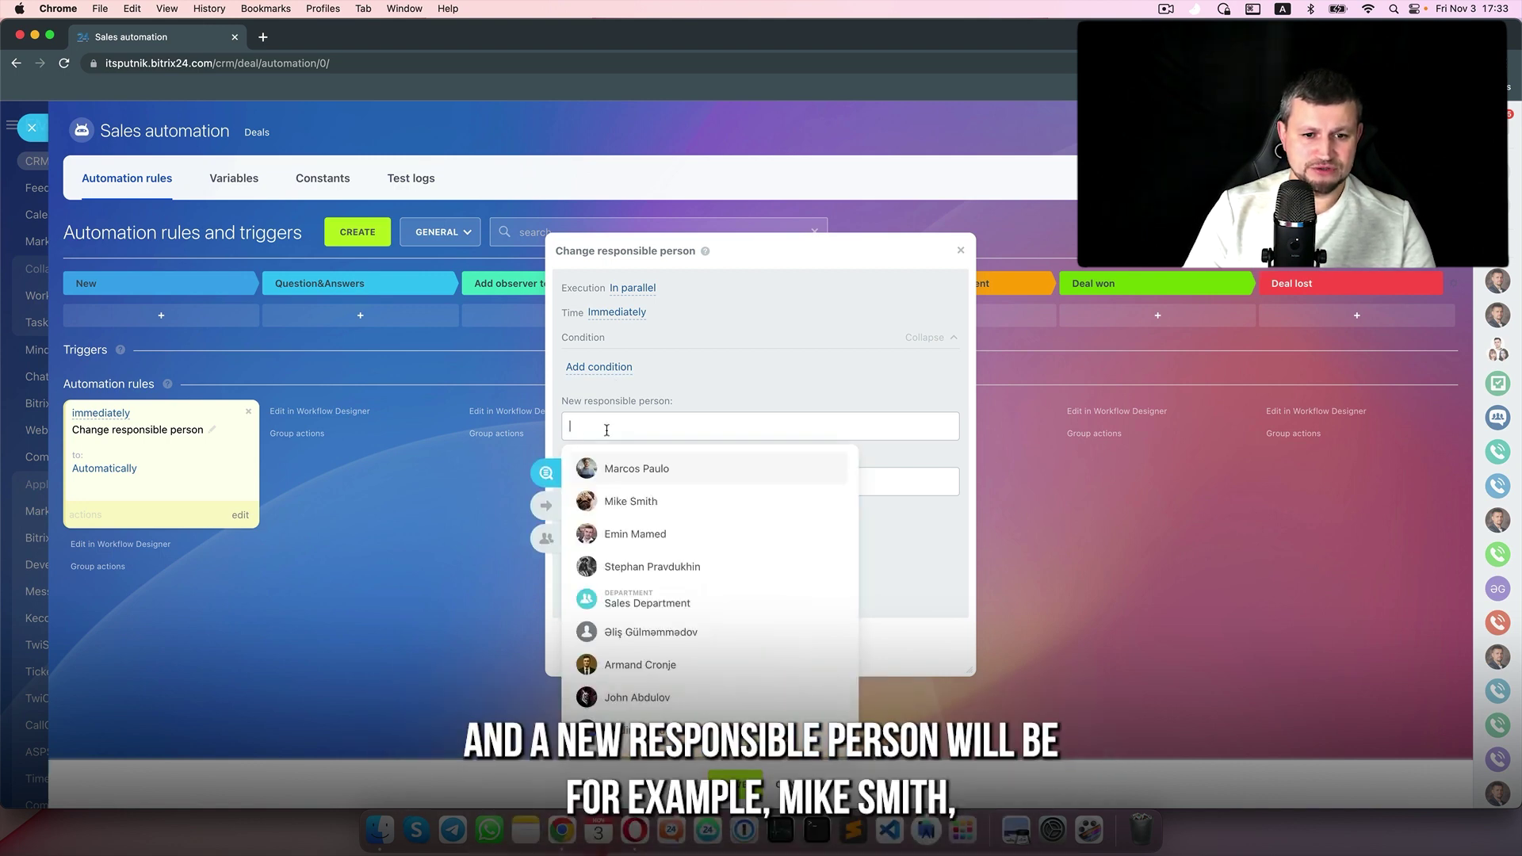
{"action": "left_click", "coordinate": [630, 501]}
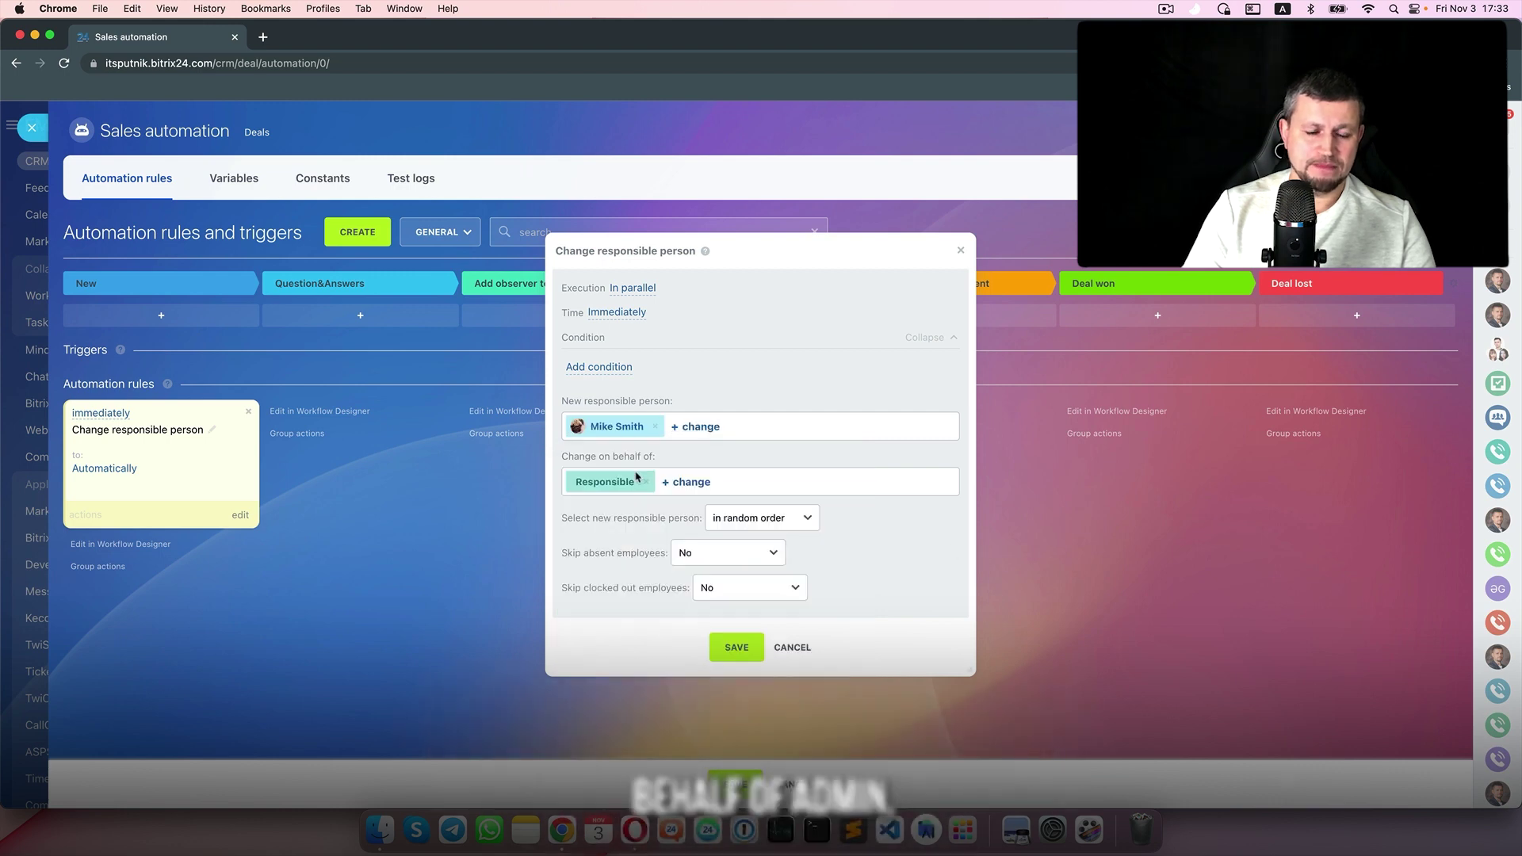
{"action": "left_click", "coordinate": [644, 481]}
{"action": "left_click", "coordinate": [577, 488]}
{"action": "left_click_drag", "start_coordinate": [599, 203], "coordinate": [680, 249]}
{"action": "left_click", "coordinate": [657, 245]}
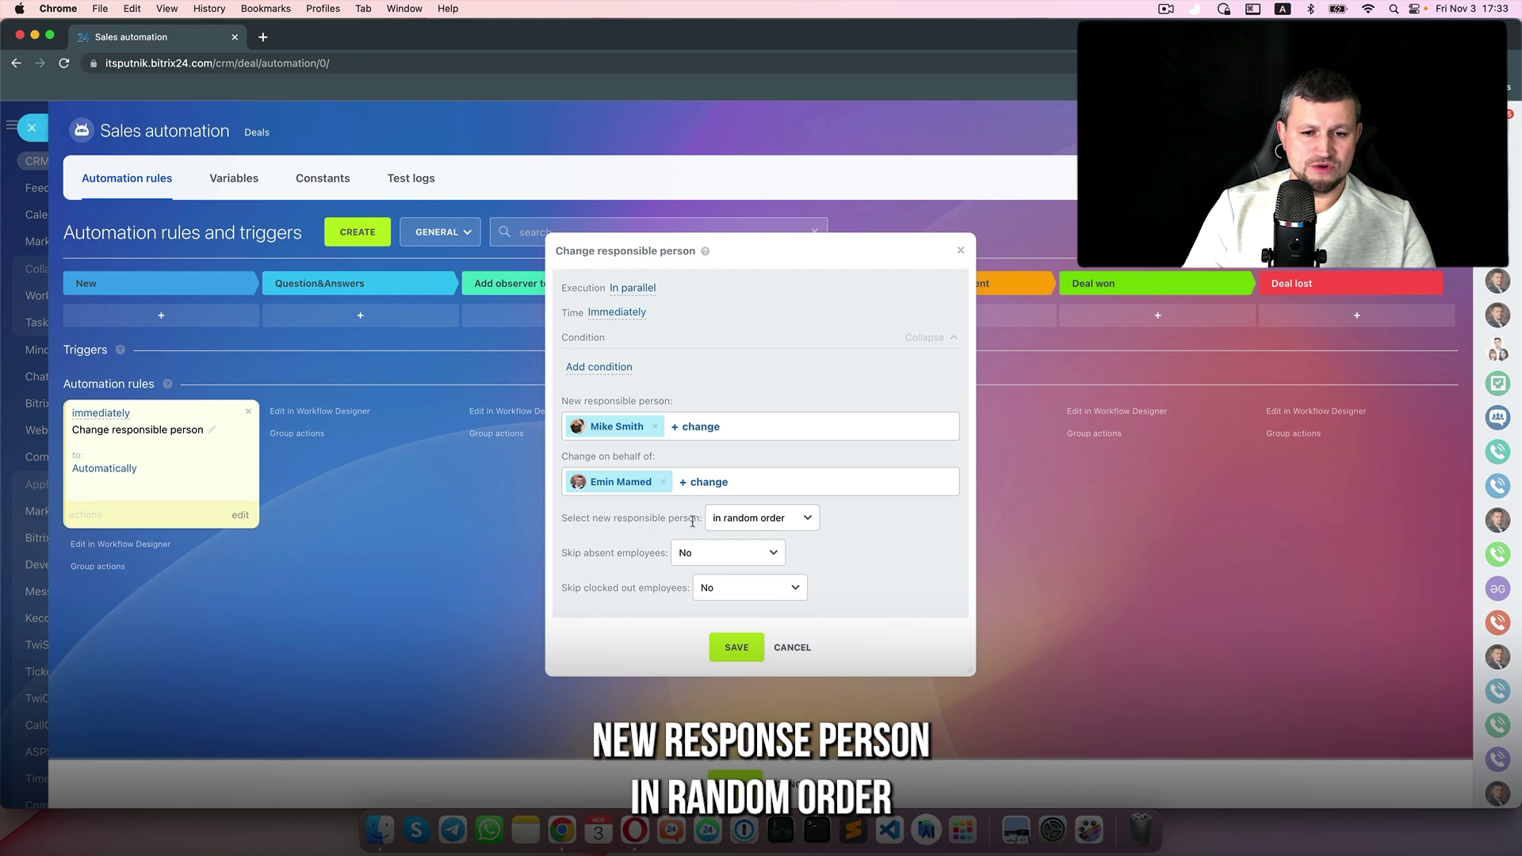
Keep the new responsible person selection in random order and add a second employee as new responsible person
{"action": "left_click", "coordinate": [776, 529]}
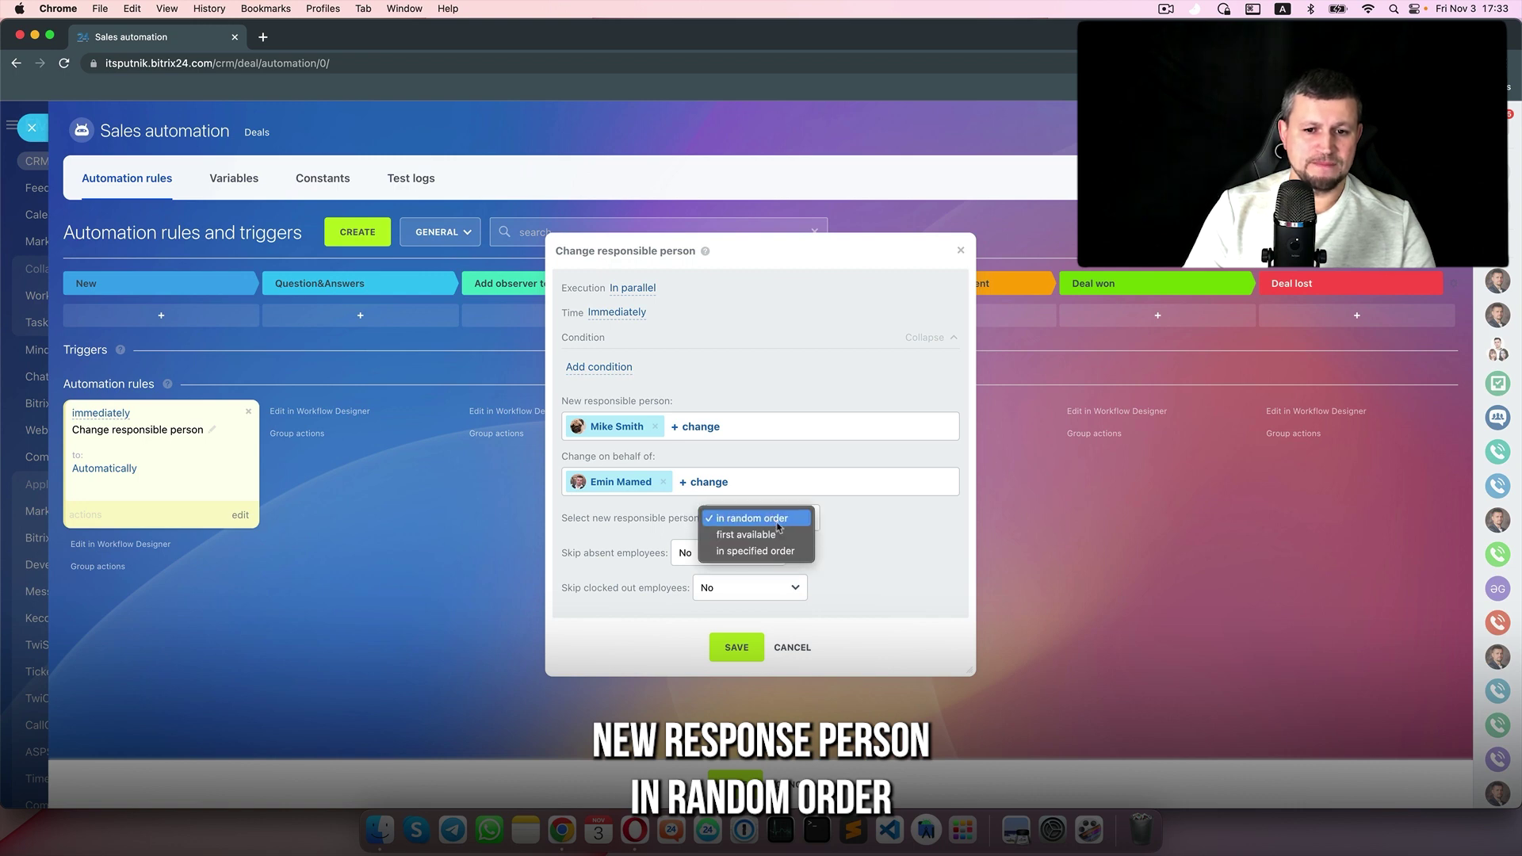
{"action": "left_click", "coordinate": [777, 521]}
{"action": "left_click", "coordinate": [702, 428]}
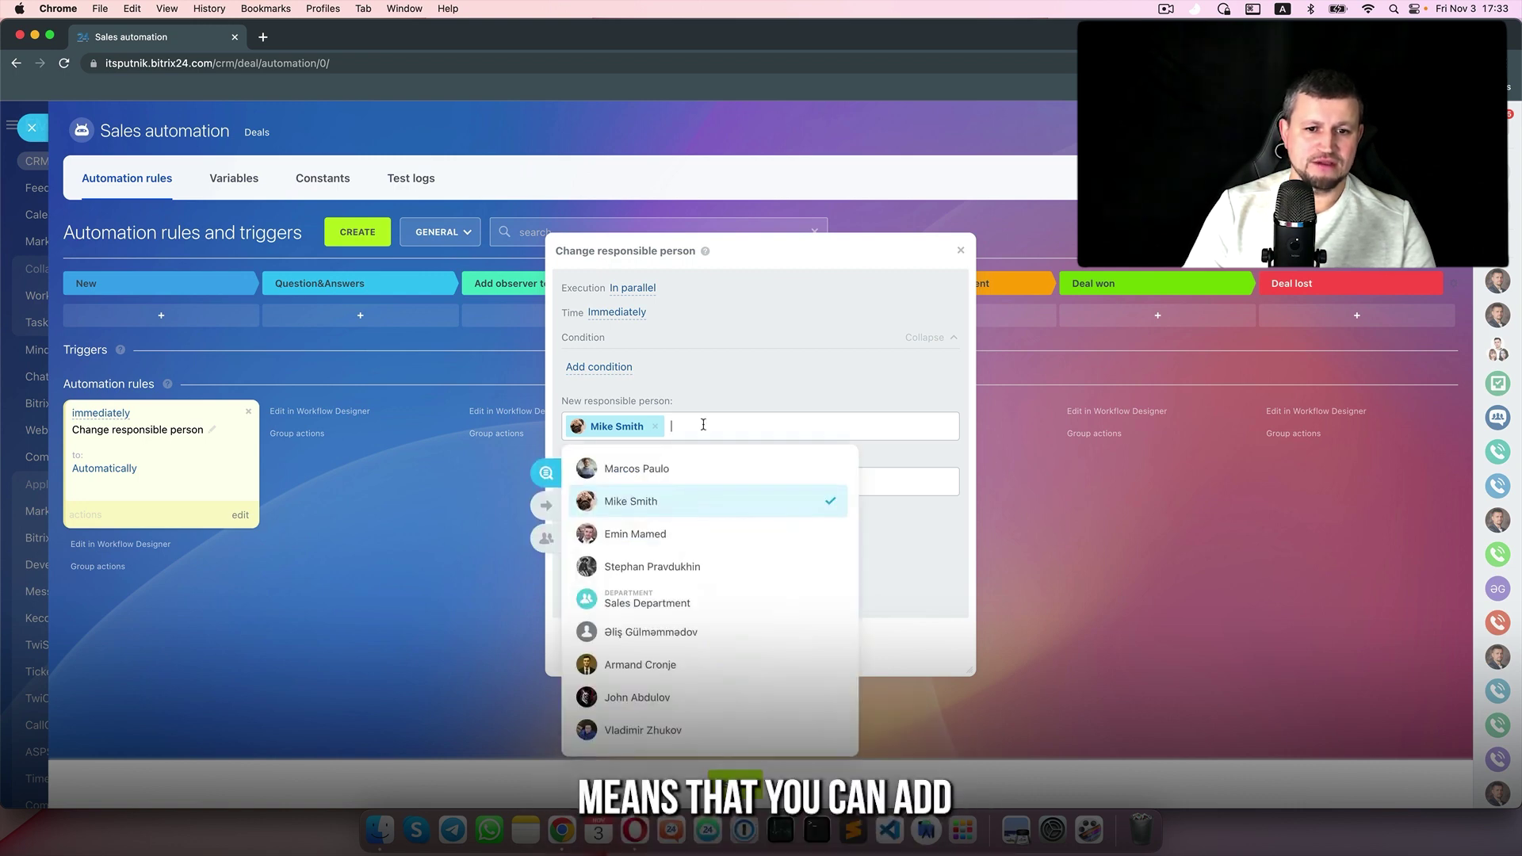
{"action": "left_click", "coordinate": [674, 467]}
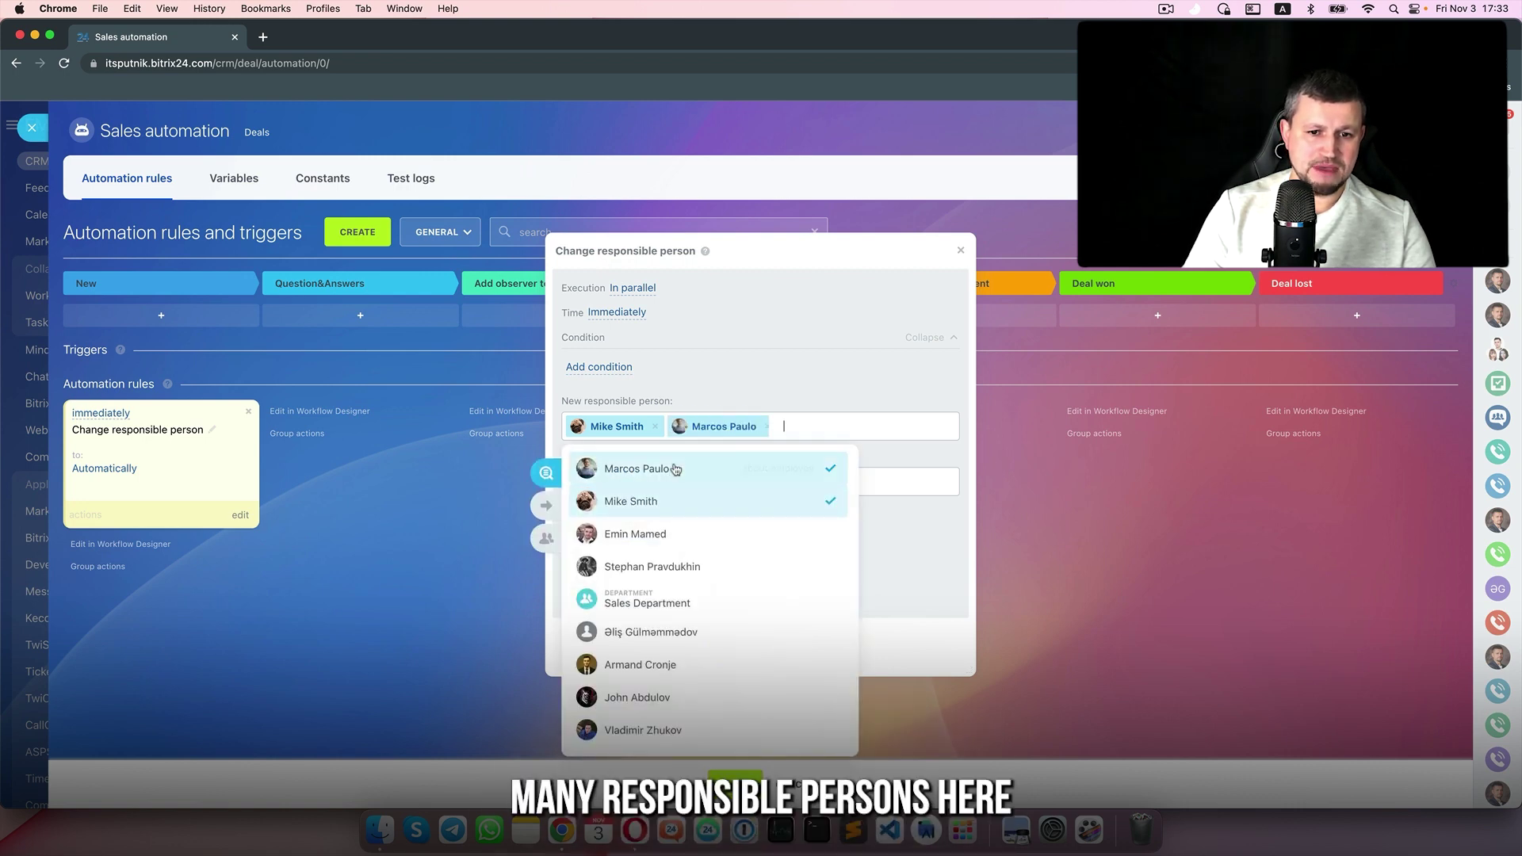
Add a third employee as new responsible person and set Select new responsible person to in specified order
{"action": "left_click", "coordinate": [662, 565]}
{"action": "left_click", "coordinate": [900, 368]}
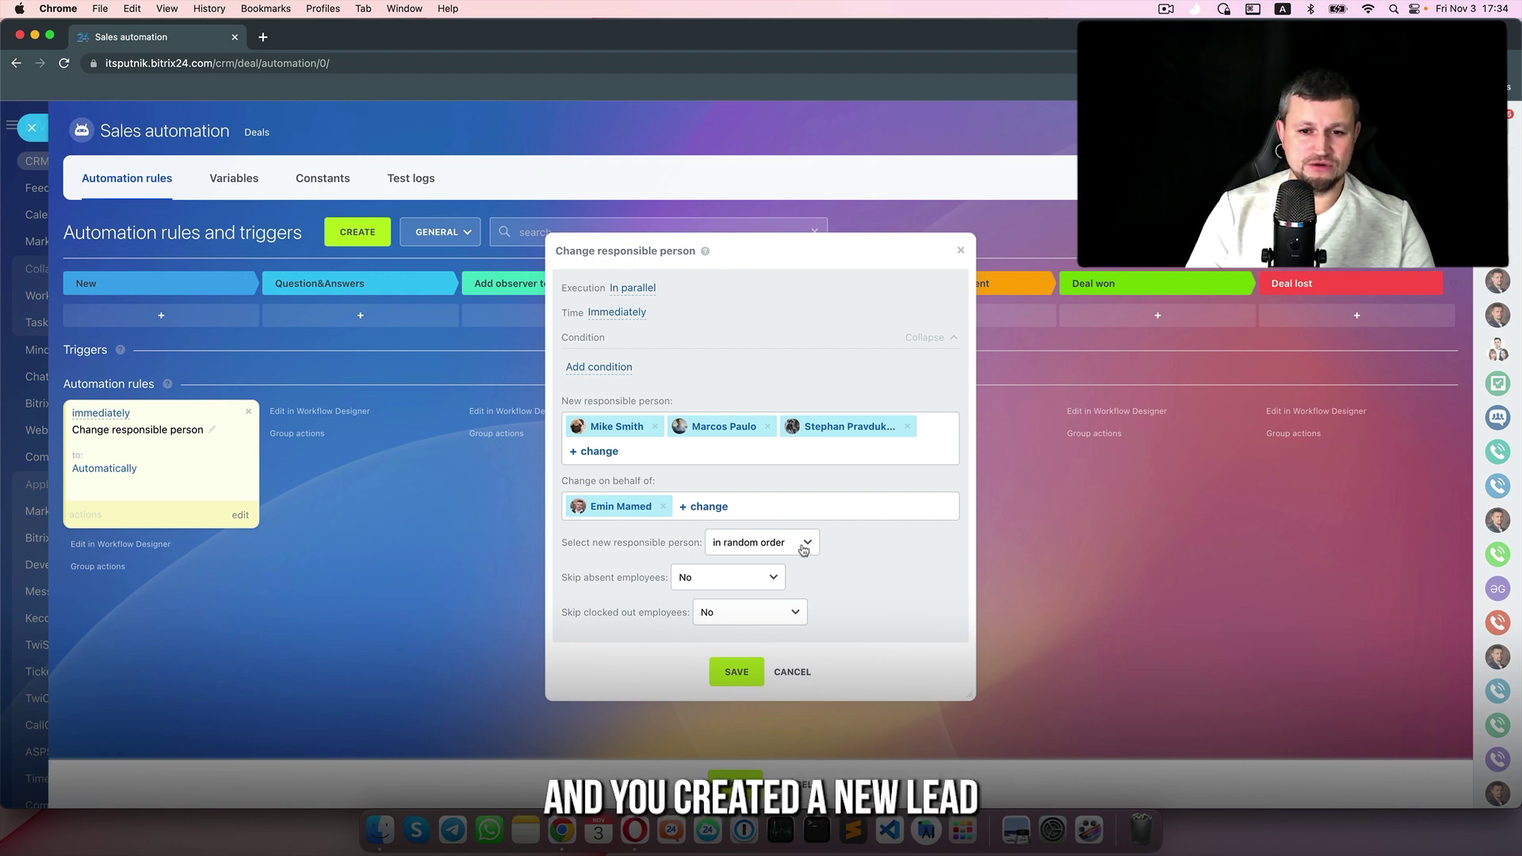
{"action": "left_click", "coordinate": [804, 550]}
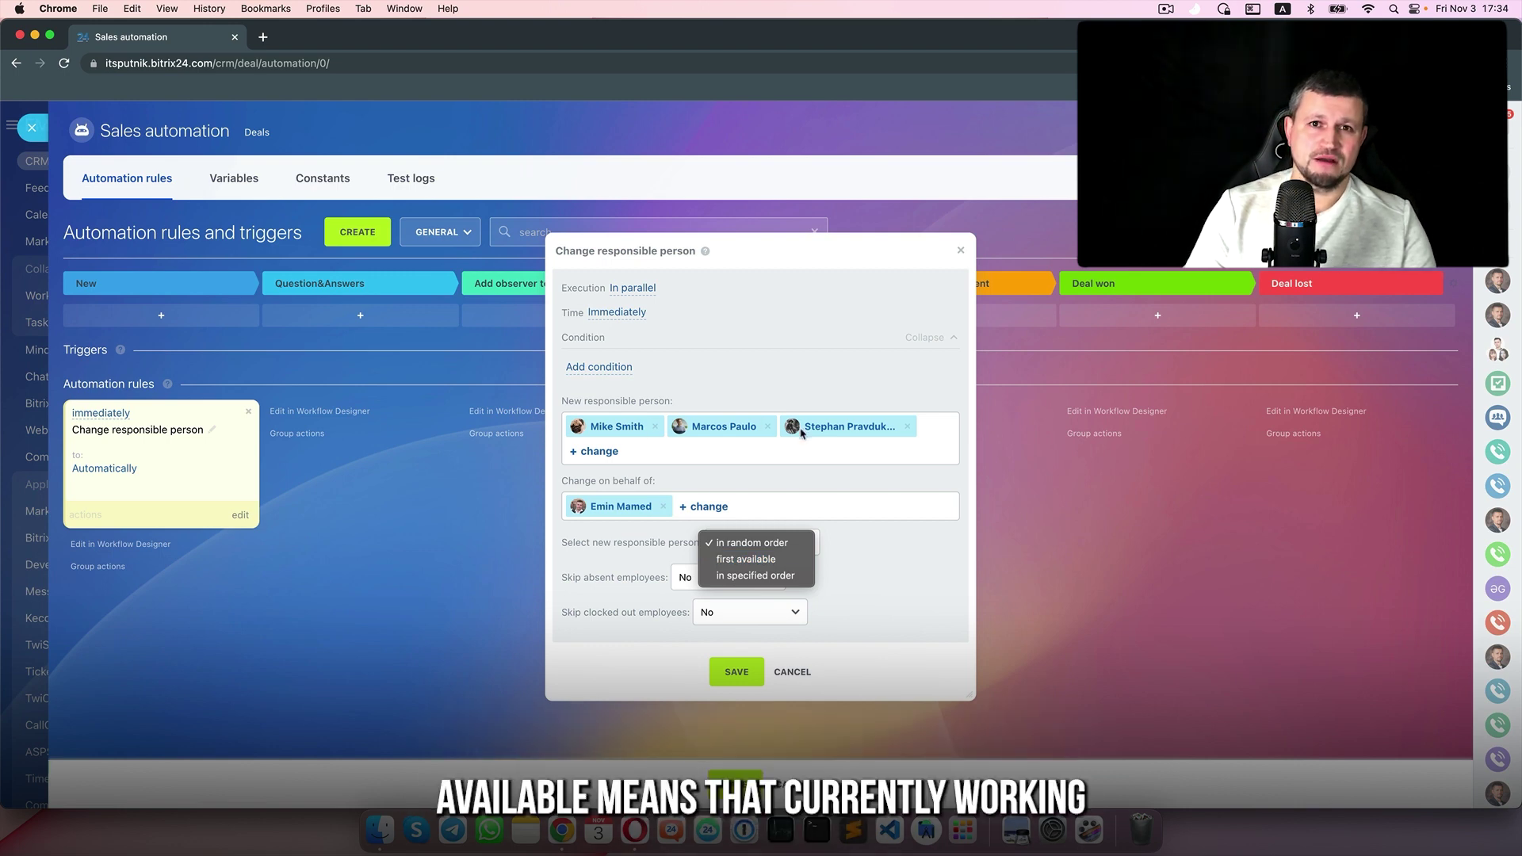
{"action": "left_click", "coordinate": [775, 576]}
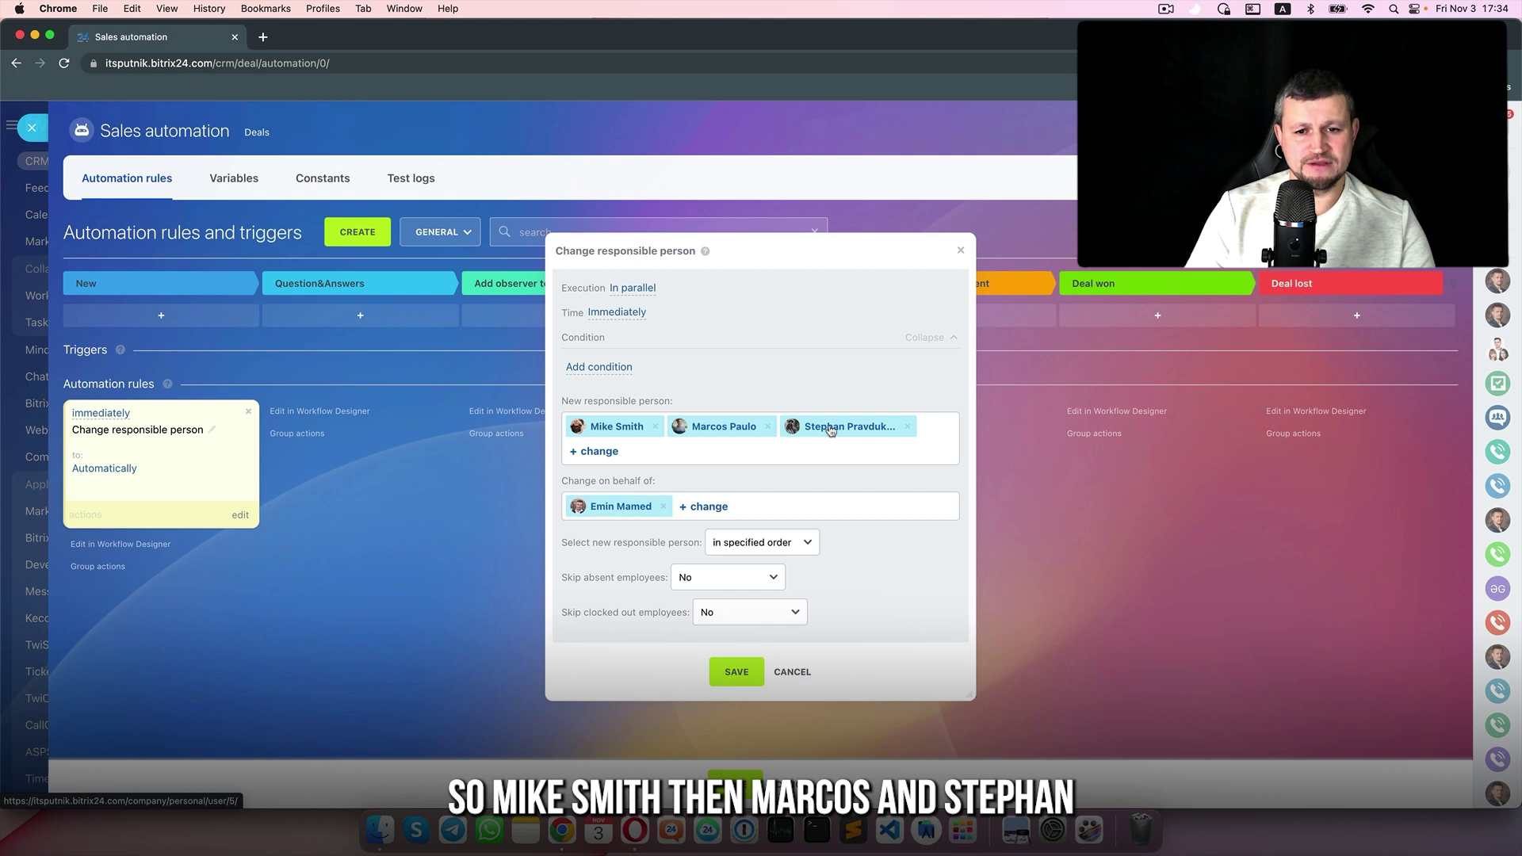
Examine the Skip absent employees and Skip clocked out employees options of the Change responsible person rule
{"action": "left_click", "coordinate": [741, 577]}
{"action": "left_click", "coordinate": [743, 581]}
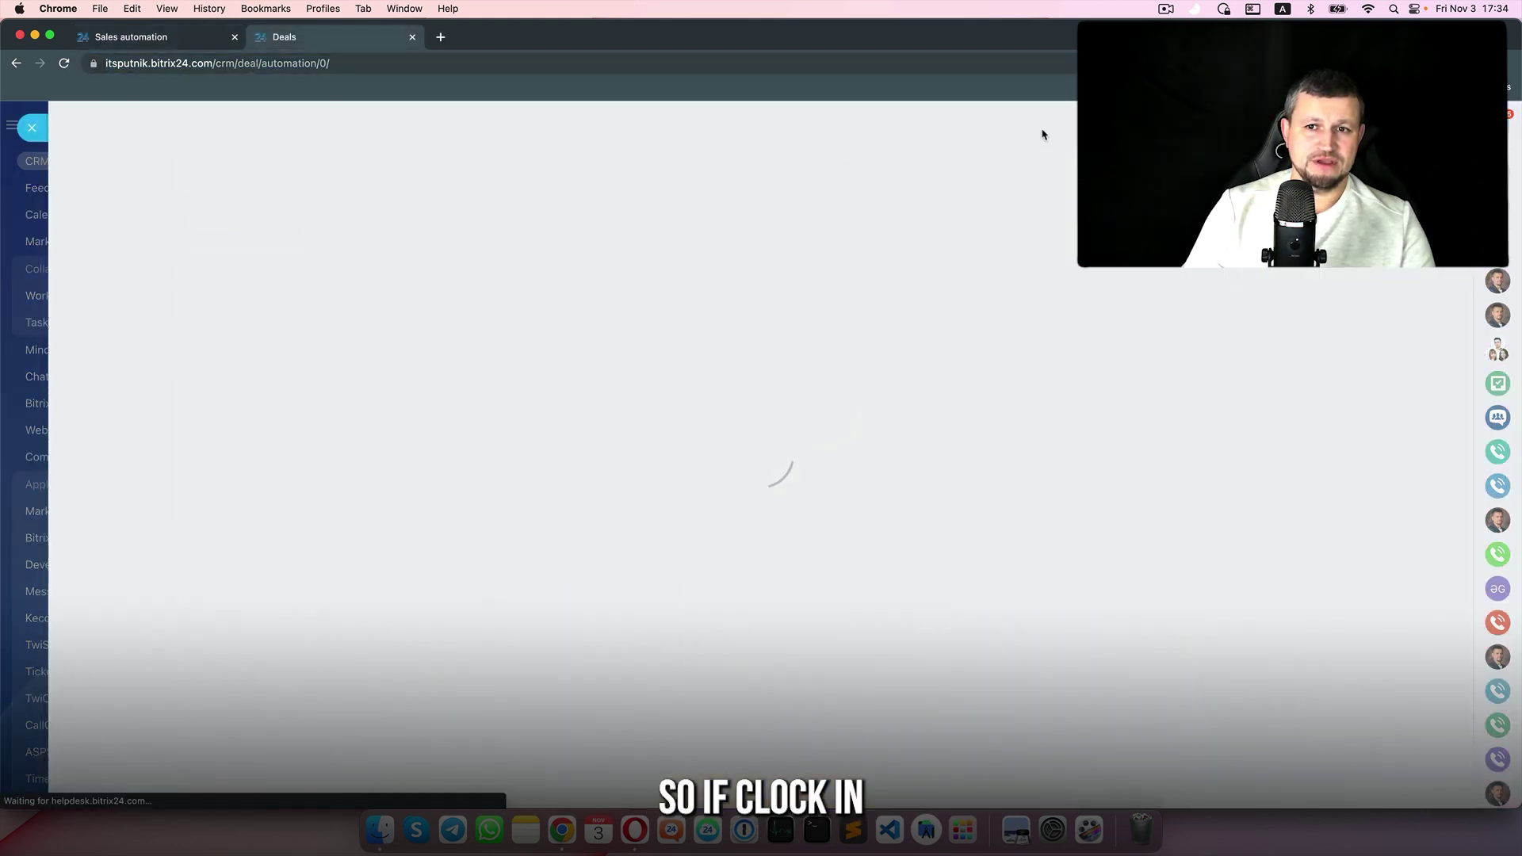
{"action": "left_click", "coordinate": [1043, 135]}
{"action": "left_click", "coordinate": [880, 212]}
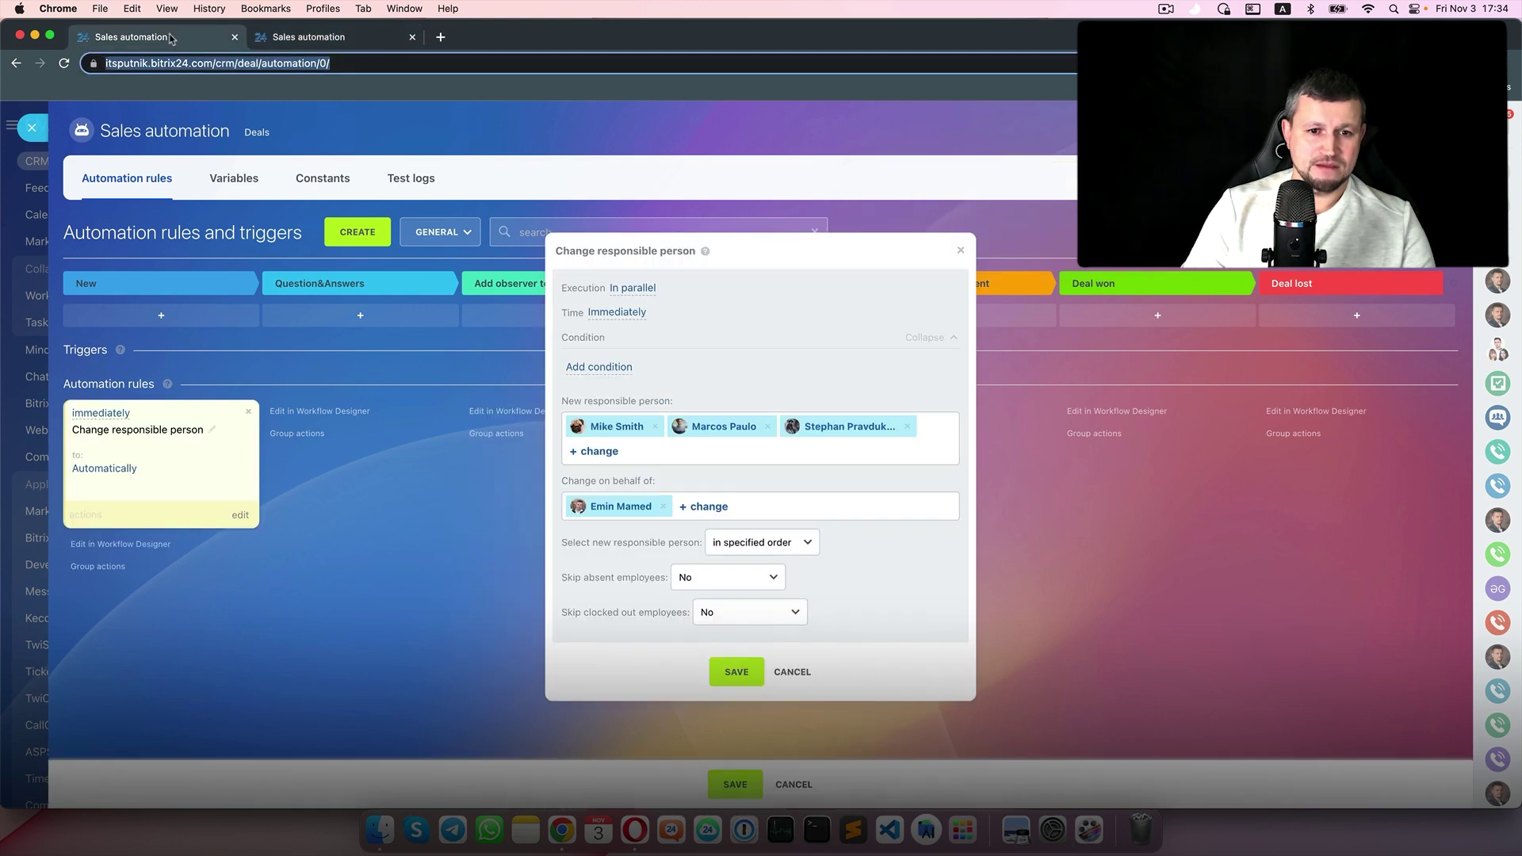
{"action": "left_click", "coordinate": [708, 572]}
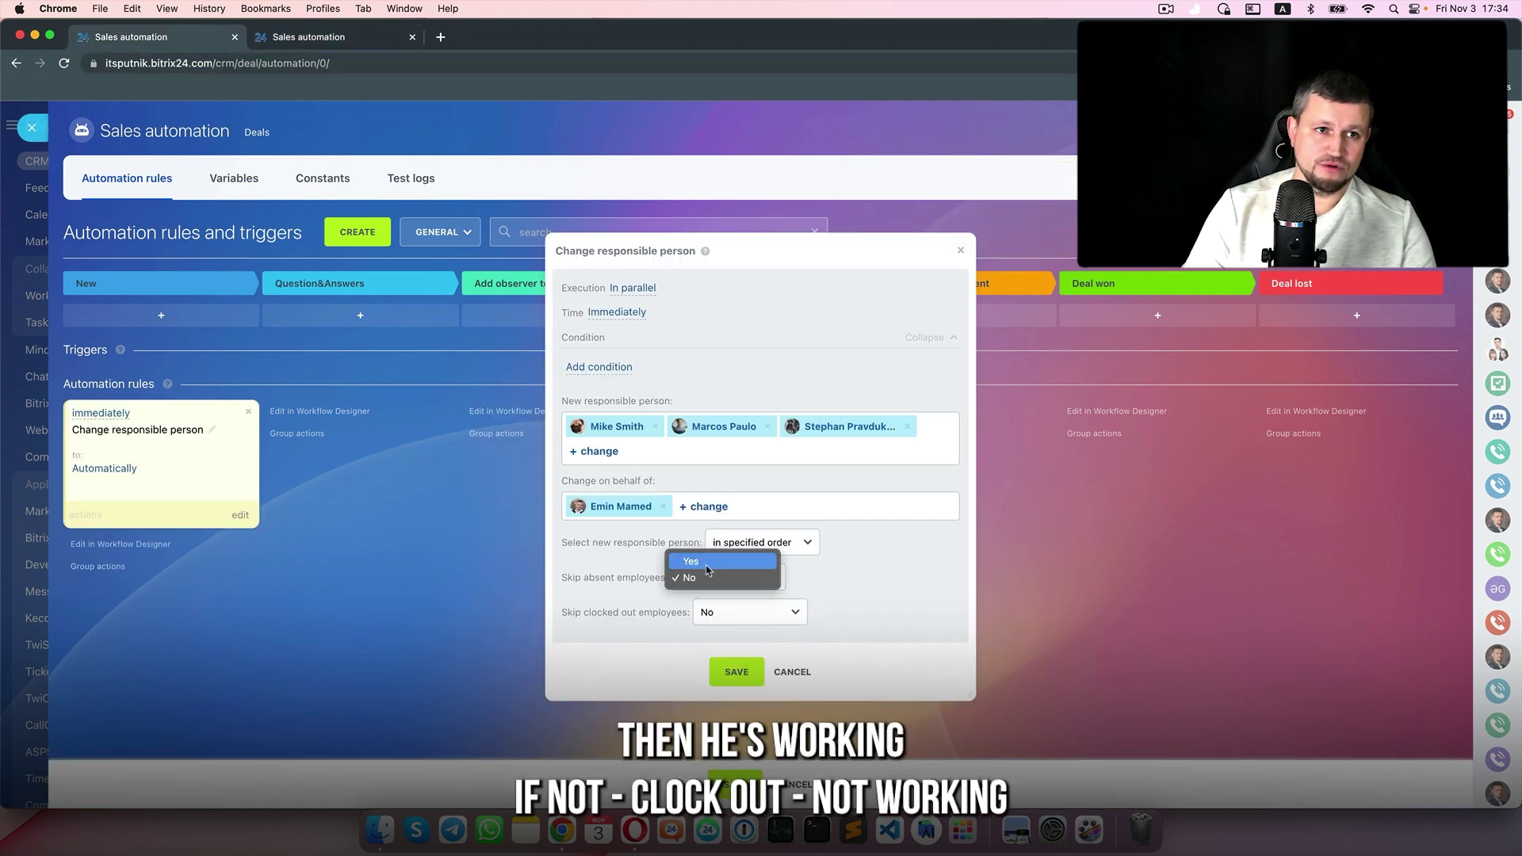
{"action": "left_click", "coordinate": [659, 611]}
{"action": "left_click", "coordinate": [749, 611]}
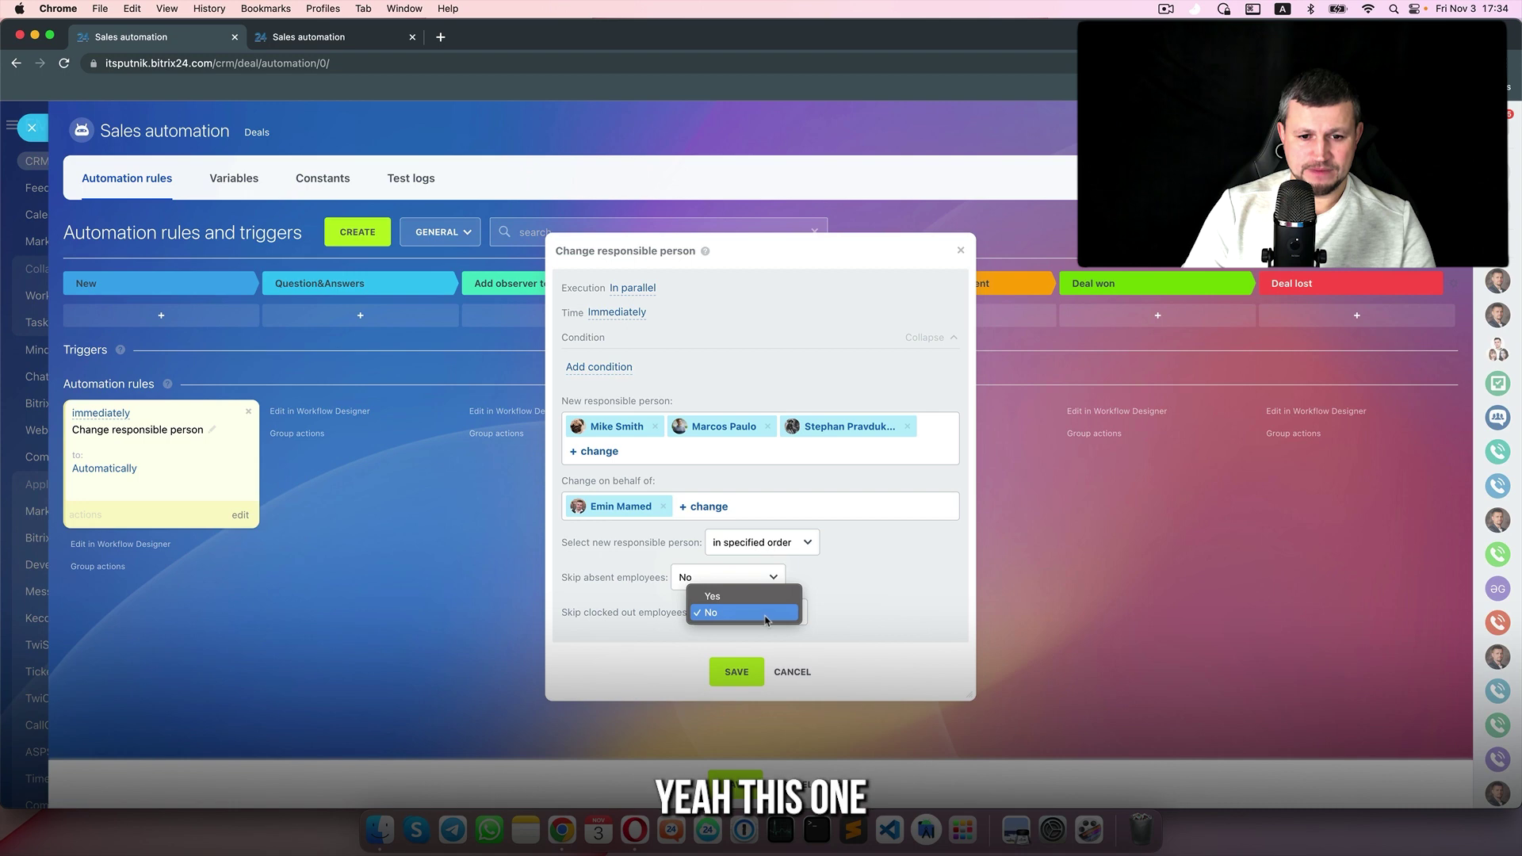
{"action": "left_click", "coordinate": [593, 608]}
{"action": "left_click_drag", "start_coordinate": [593, 608], "coordinate": [680, 612]}
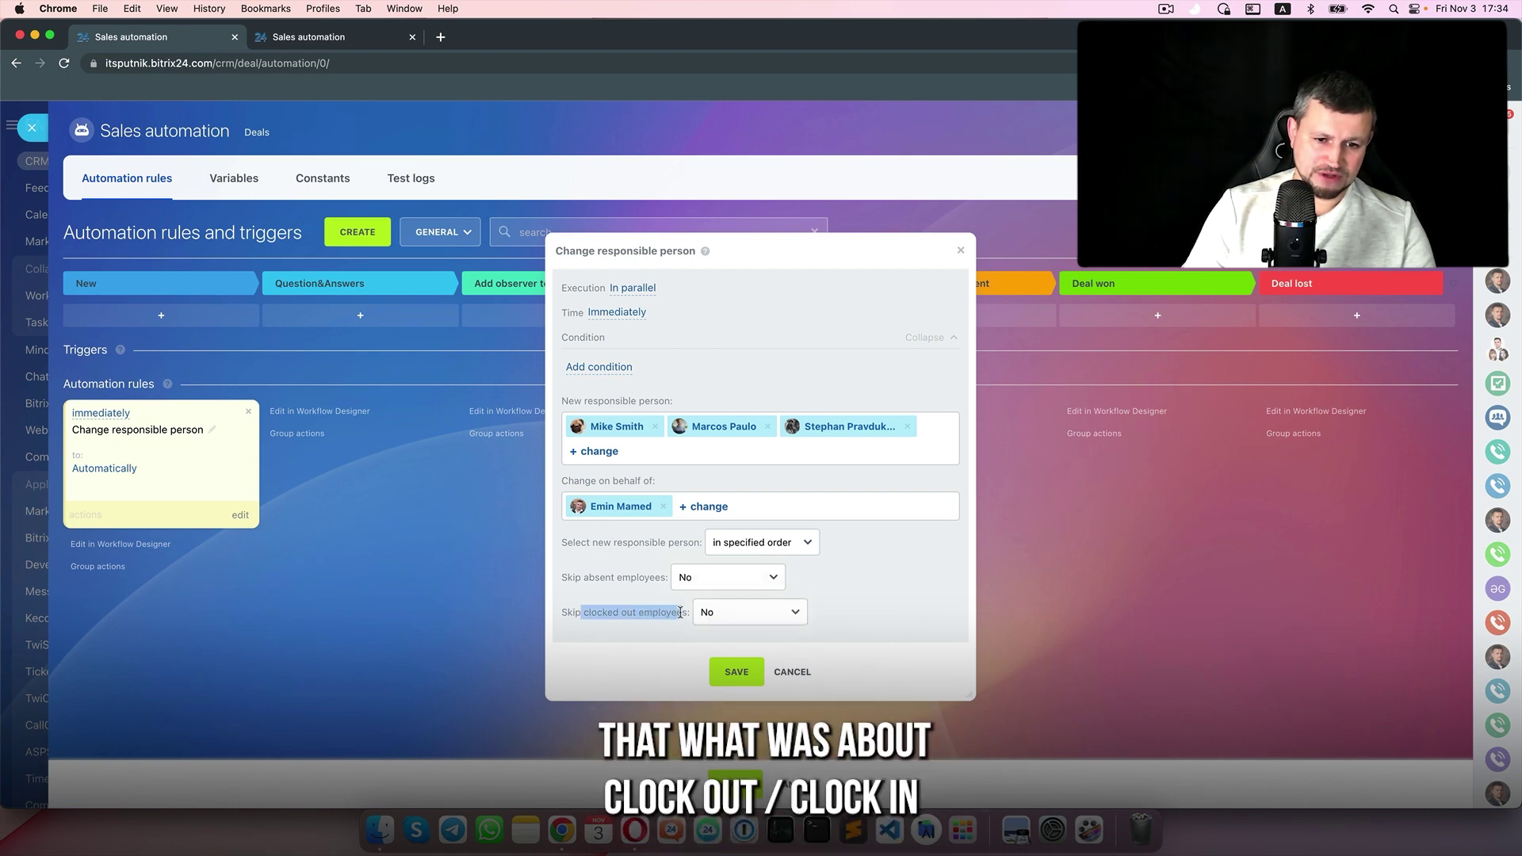
{"action": "left_click_drag", "start_coordinate": [589, 577], "coordinate": [644, 579]}
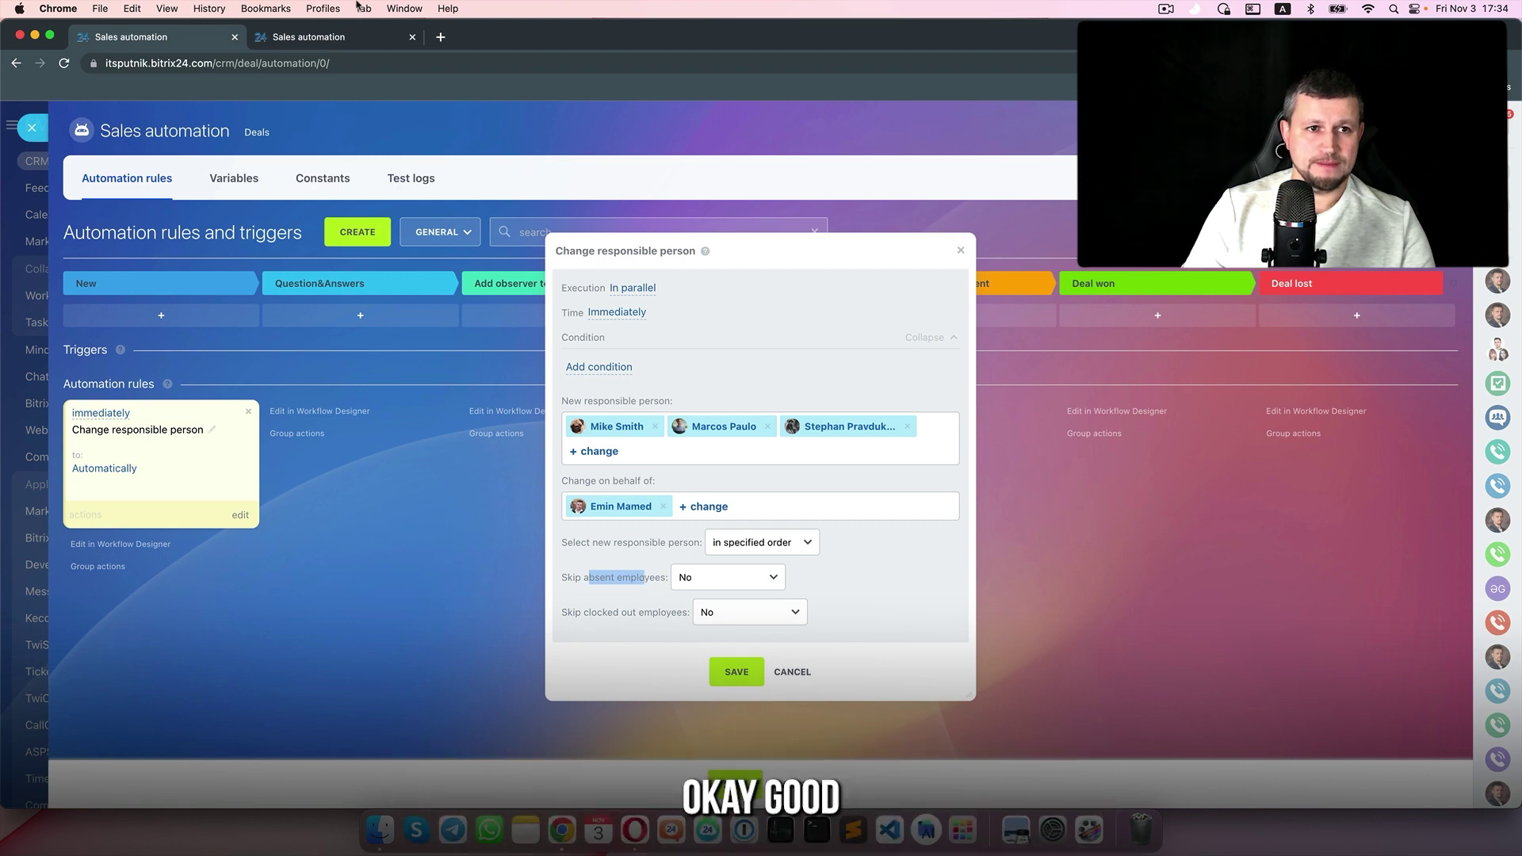
Keep only the first employee as new responsible person, save the rule and move it to the Budget changed stage
{"action": "left_click", "coordinate": [767, 427]}
{"action": "left_click", "coordinate": [794, 426]}
{"action": "left_click", "coordinate": [737, 646]}
{"action": "left_click_drag", "start_coordinate": [79, 420], "coordinate": [717, 479]}
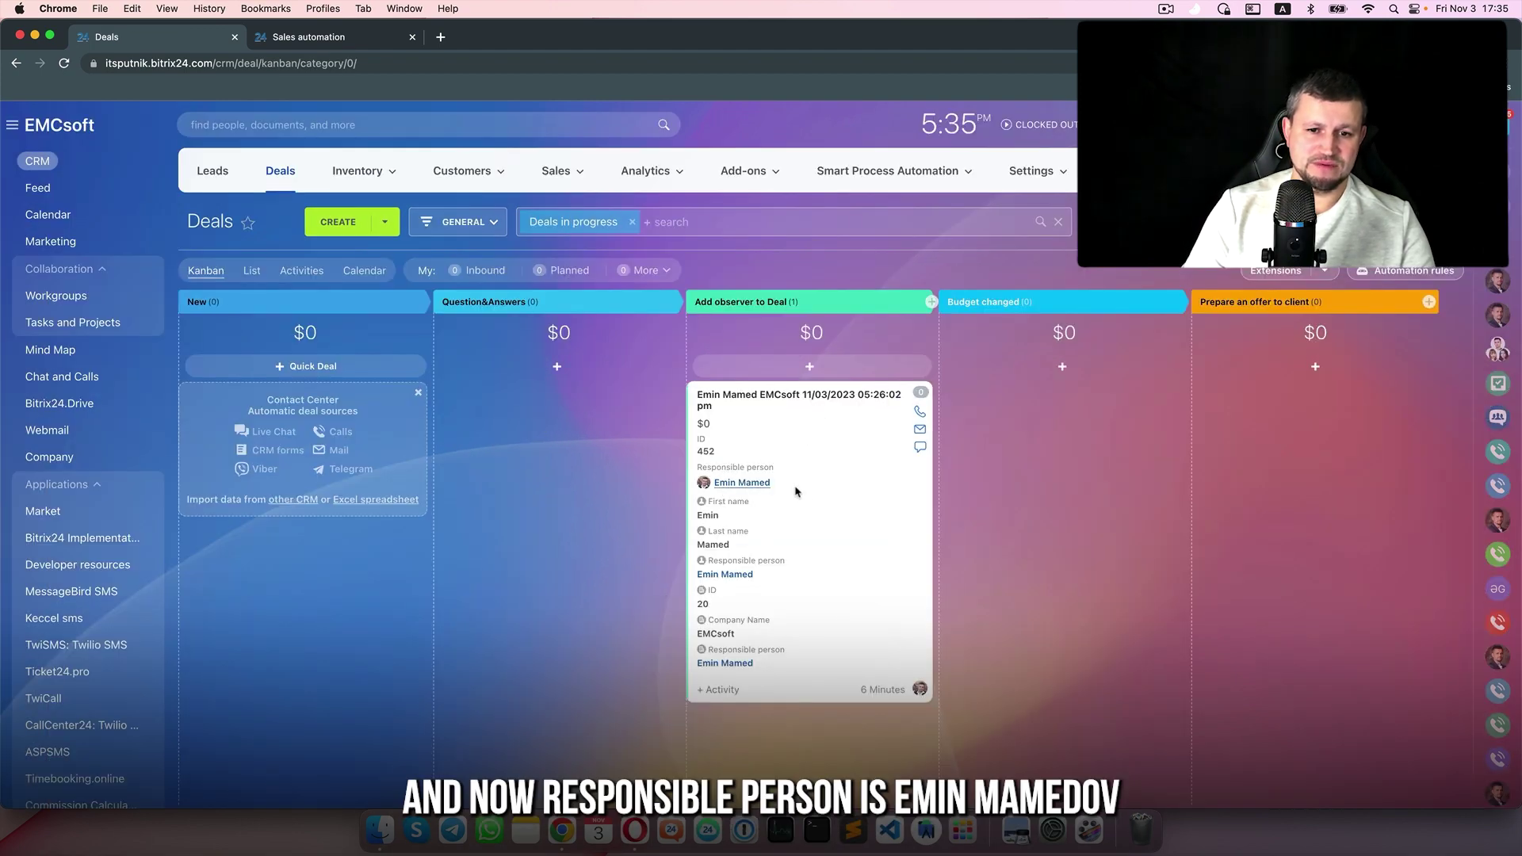
Move the deal from Add observer to Deal to Budget changed, and reopen the automation rules
{"action": "left_click_drag", "start_coordinate": [796, 491], "coordinate": [1003, 480]}
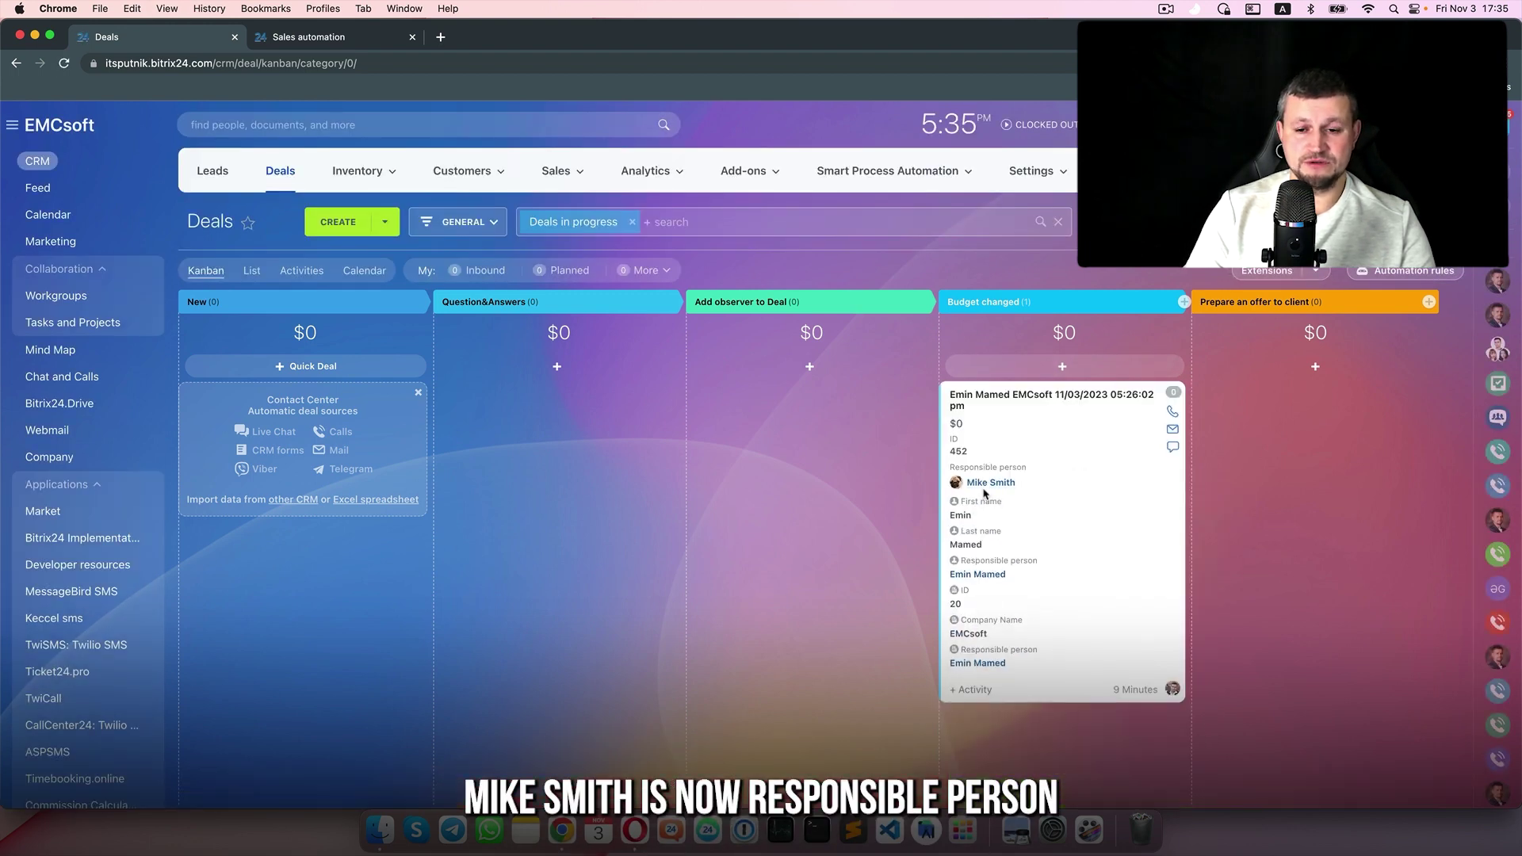
{"action": "left_click", "coordinate": [1394, 276]}
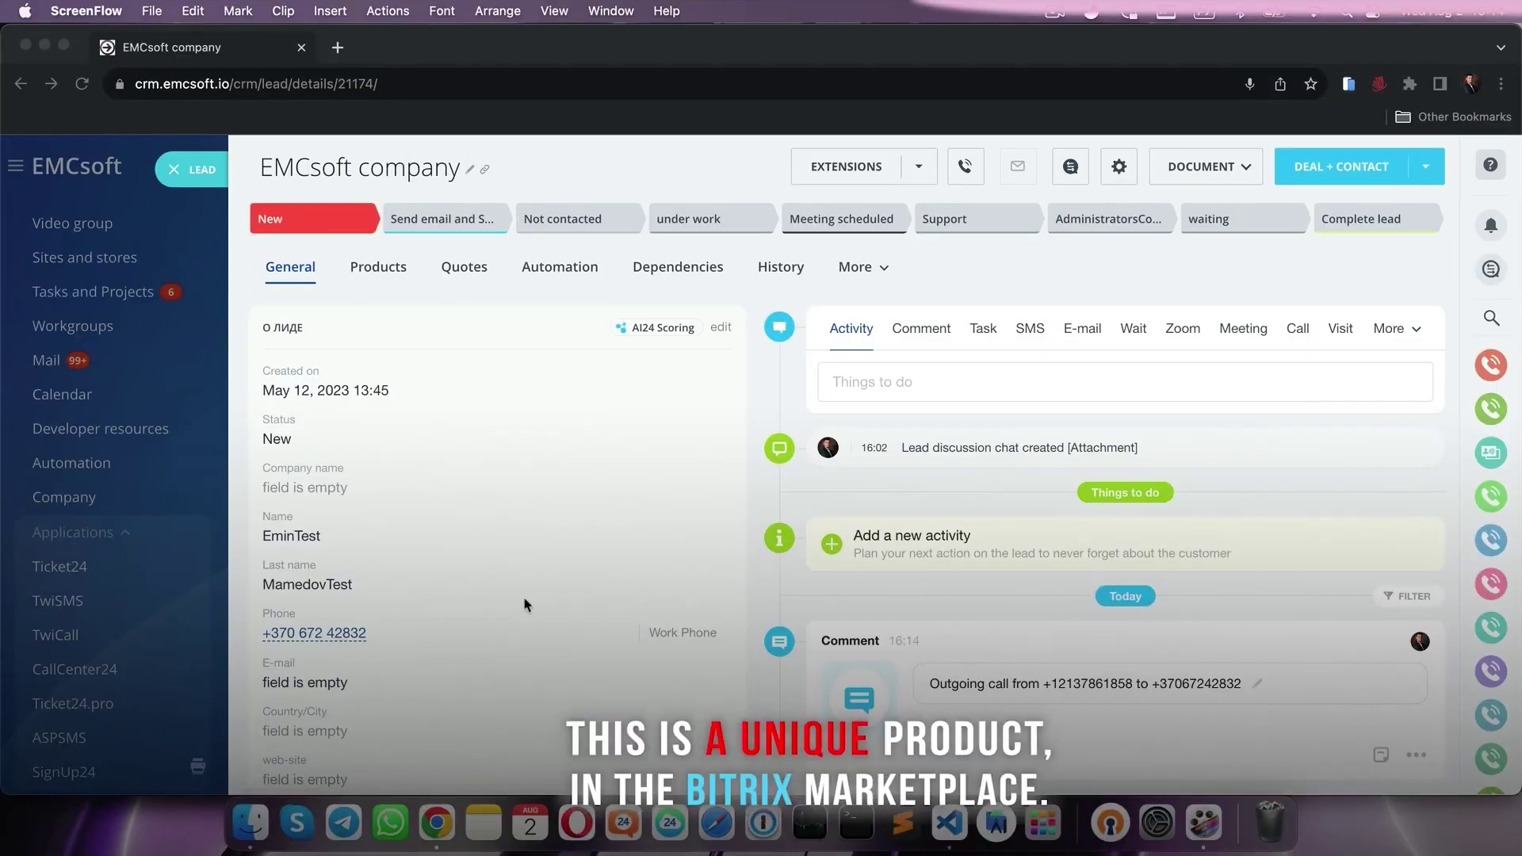
Call the lead's phone number from the EMCsoft company lead through CallCenter24, using the first listed source number
{"action": "left_click", "coordinate": [333, 642]}
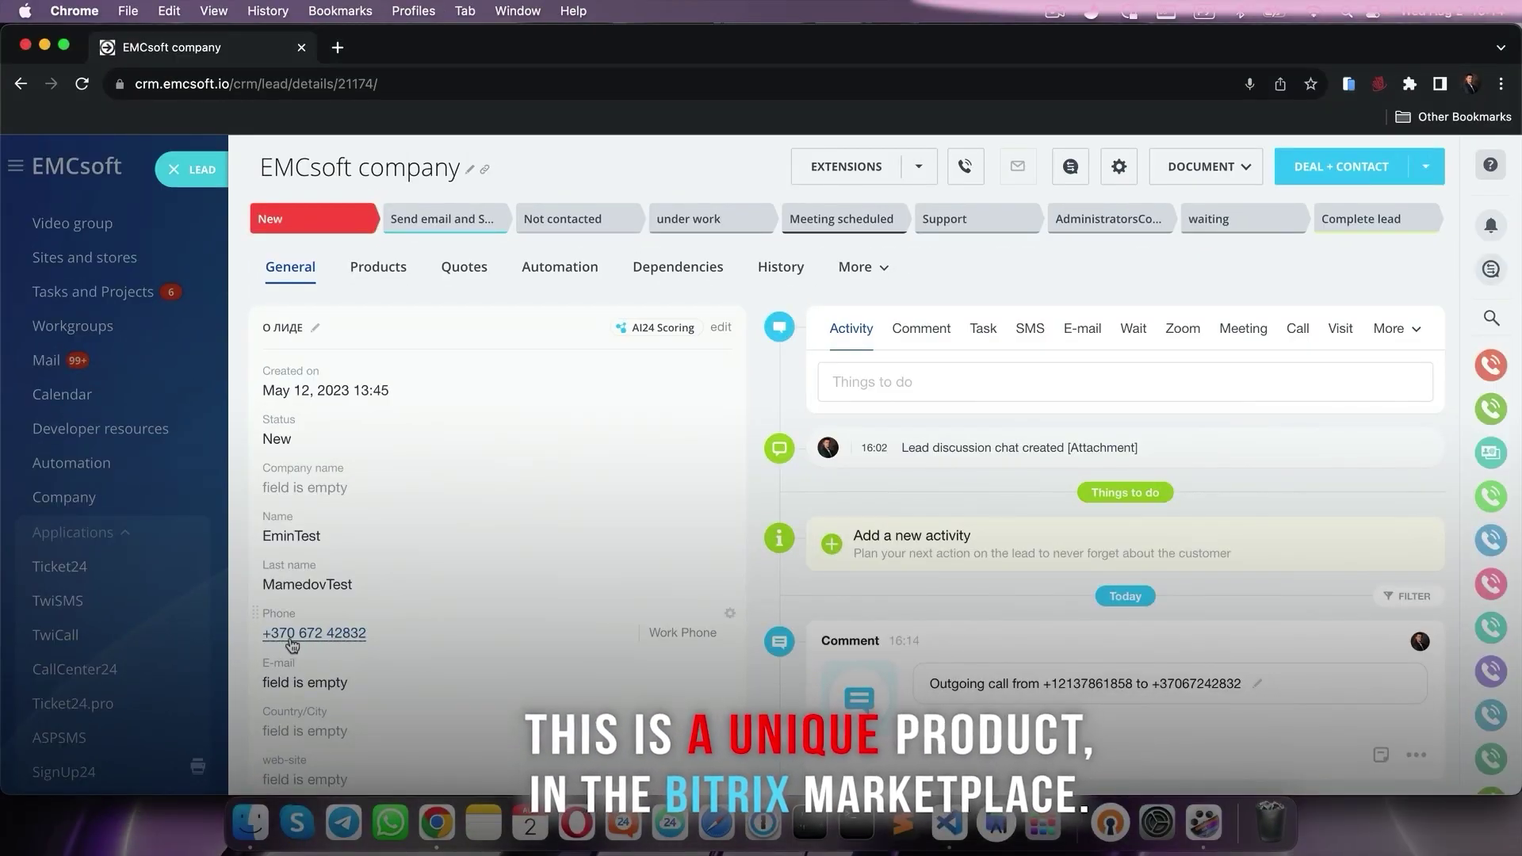
{"action": "left_click", "coordinate": [287, 637]}
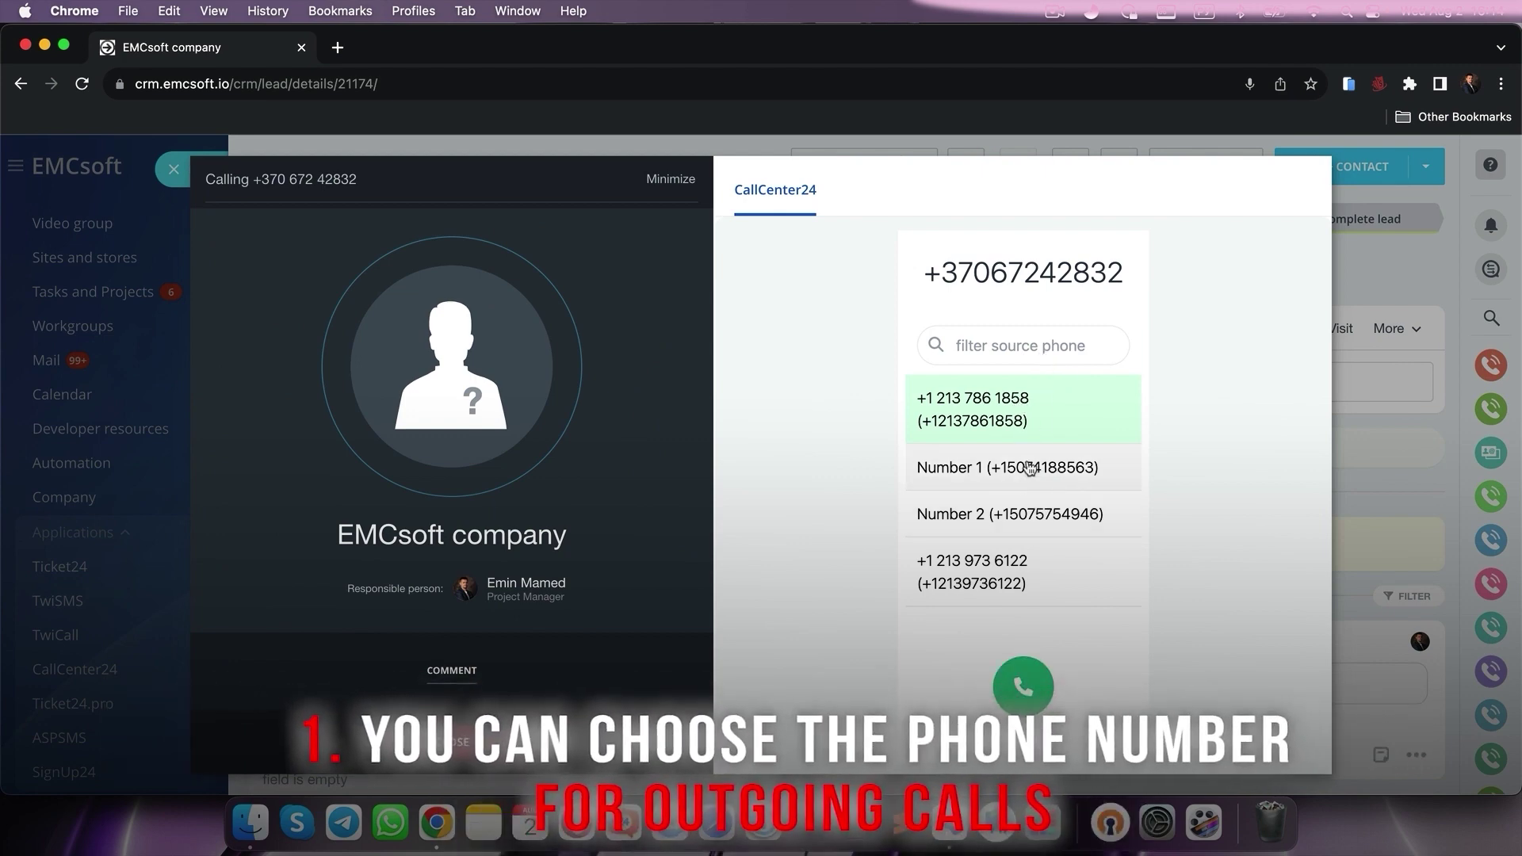
{"action": "left_click", "coordinate": [1030, 423]}
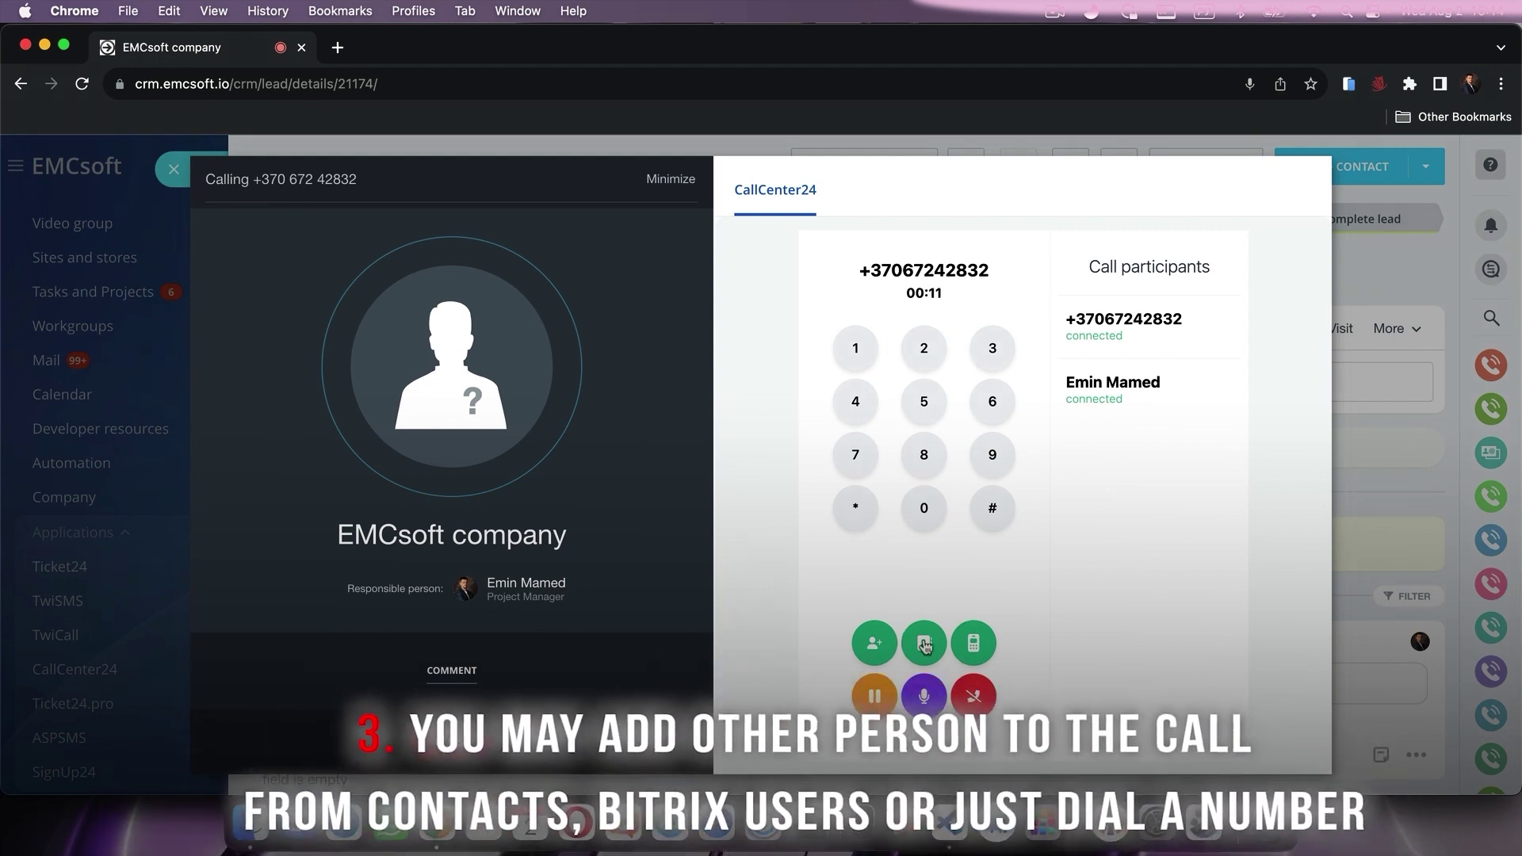
Try adding participants to the ongoing call from leads and contacts, from Bitrix users and by entering a phone number
{"action": "left_click", "coordinate": [924, 645]}
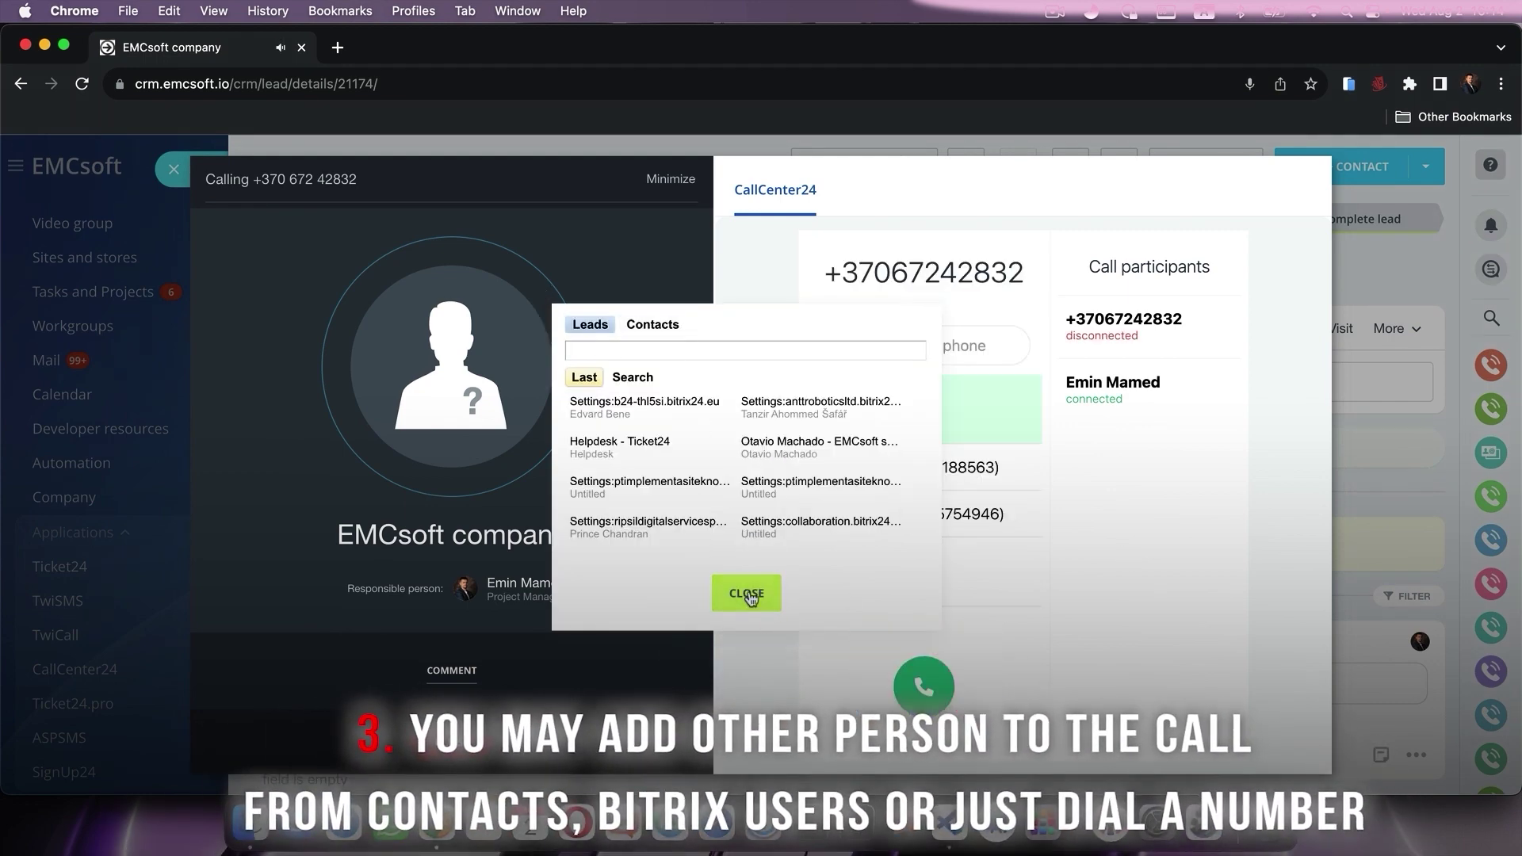
{"action": "left_click", "coordinate": [876, 644]}
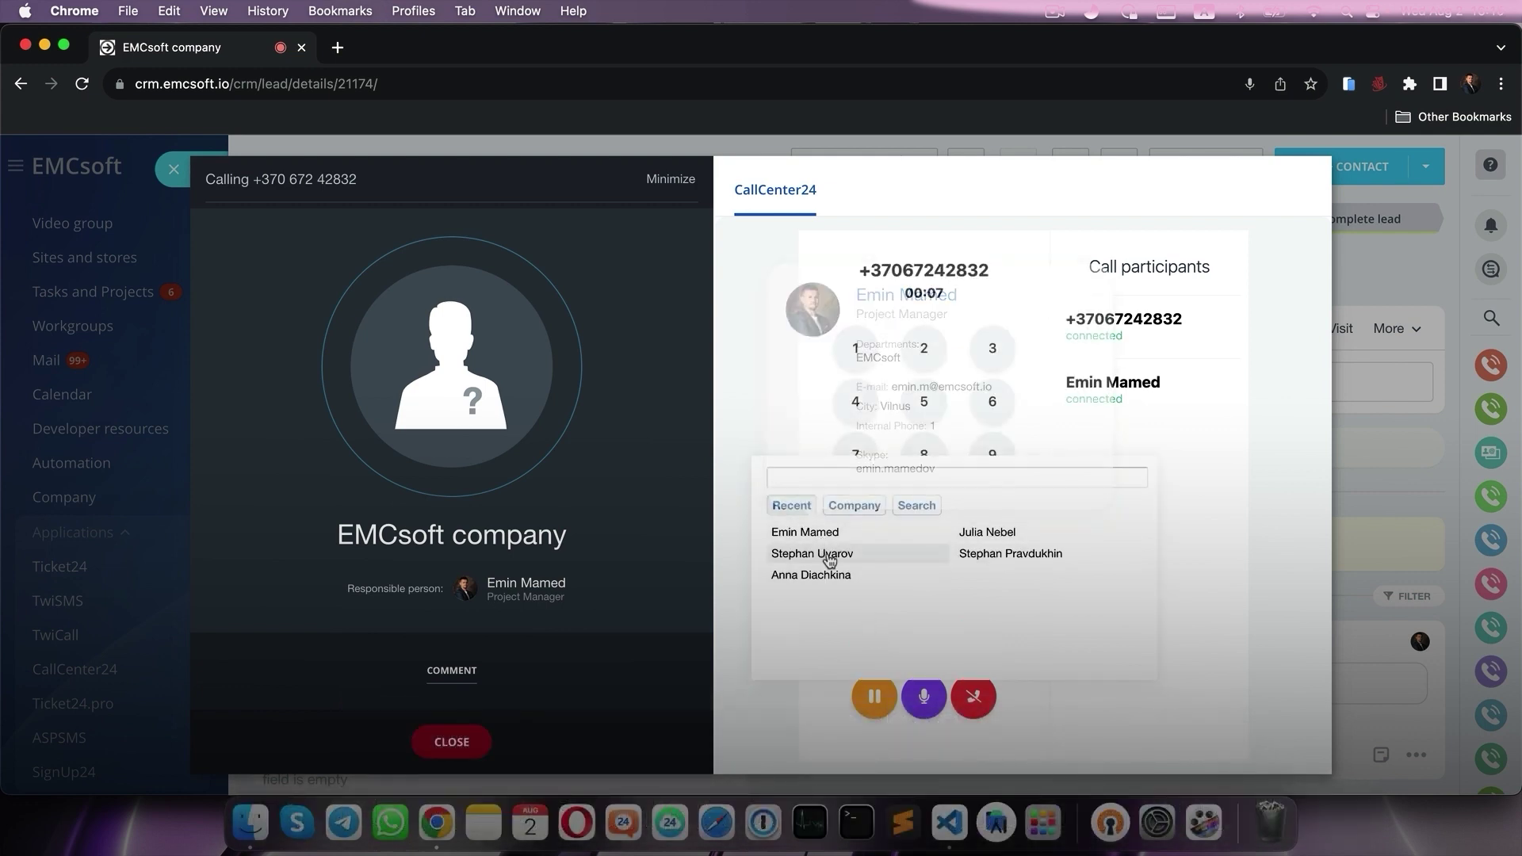
{"action": "mouse_move", "coordinate": [829, 561]}
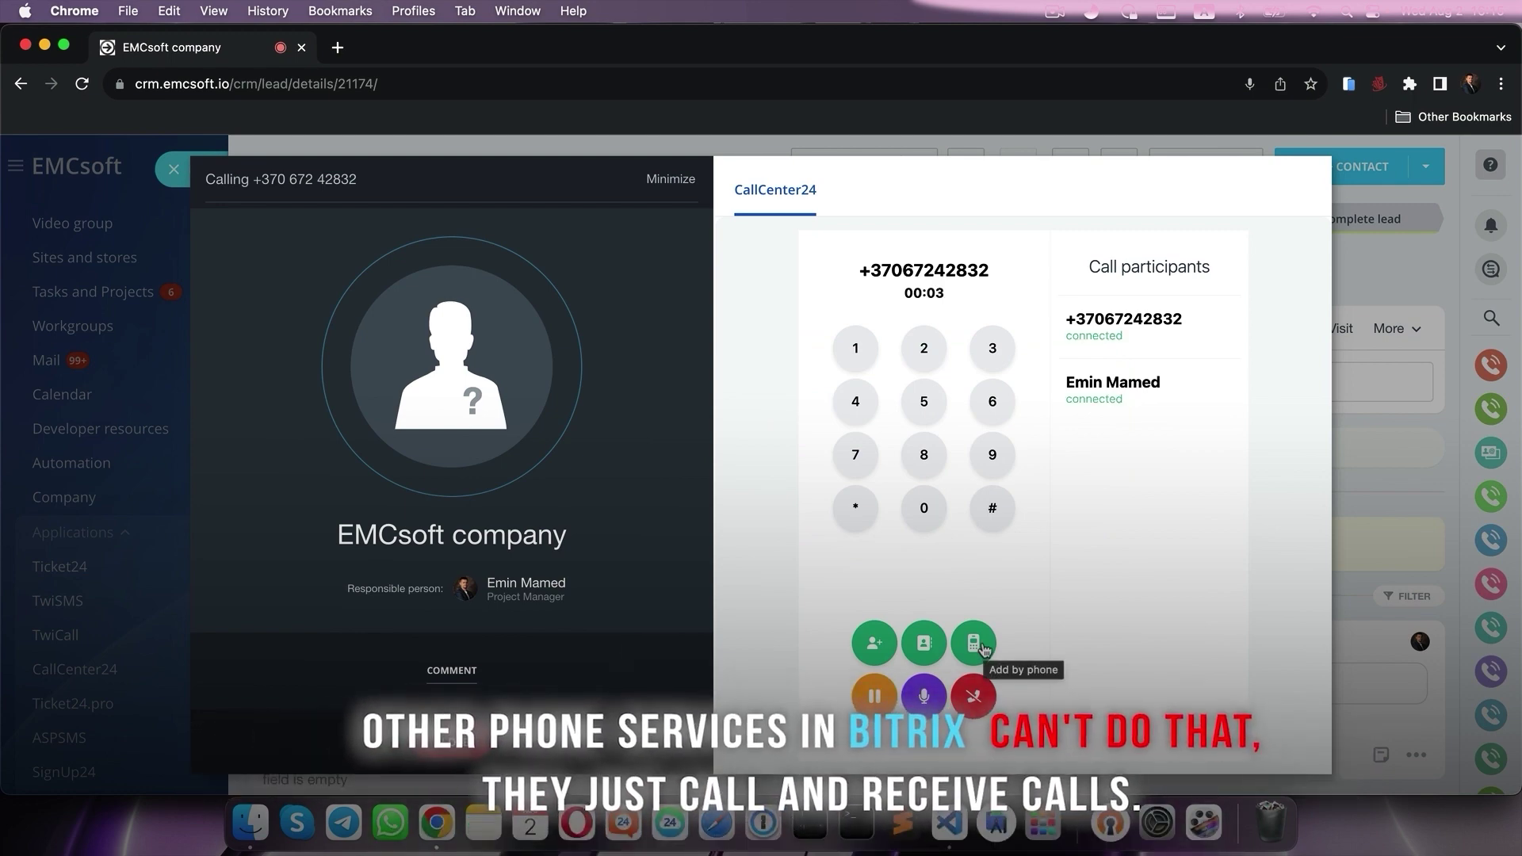
{"action": "left_click", "coordinate": [979, 646]}
{"action": "type", "text": "+129696234"}
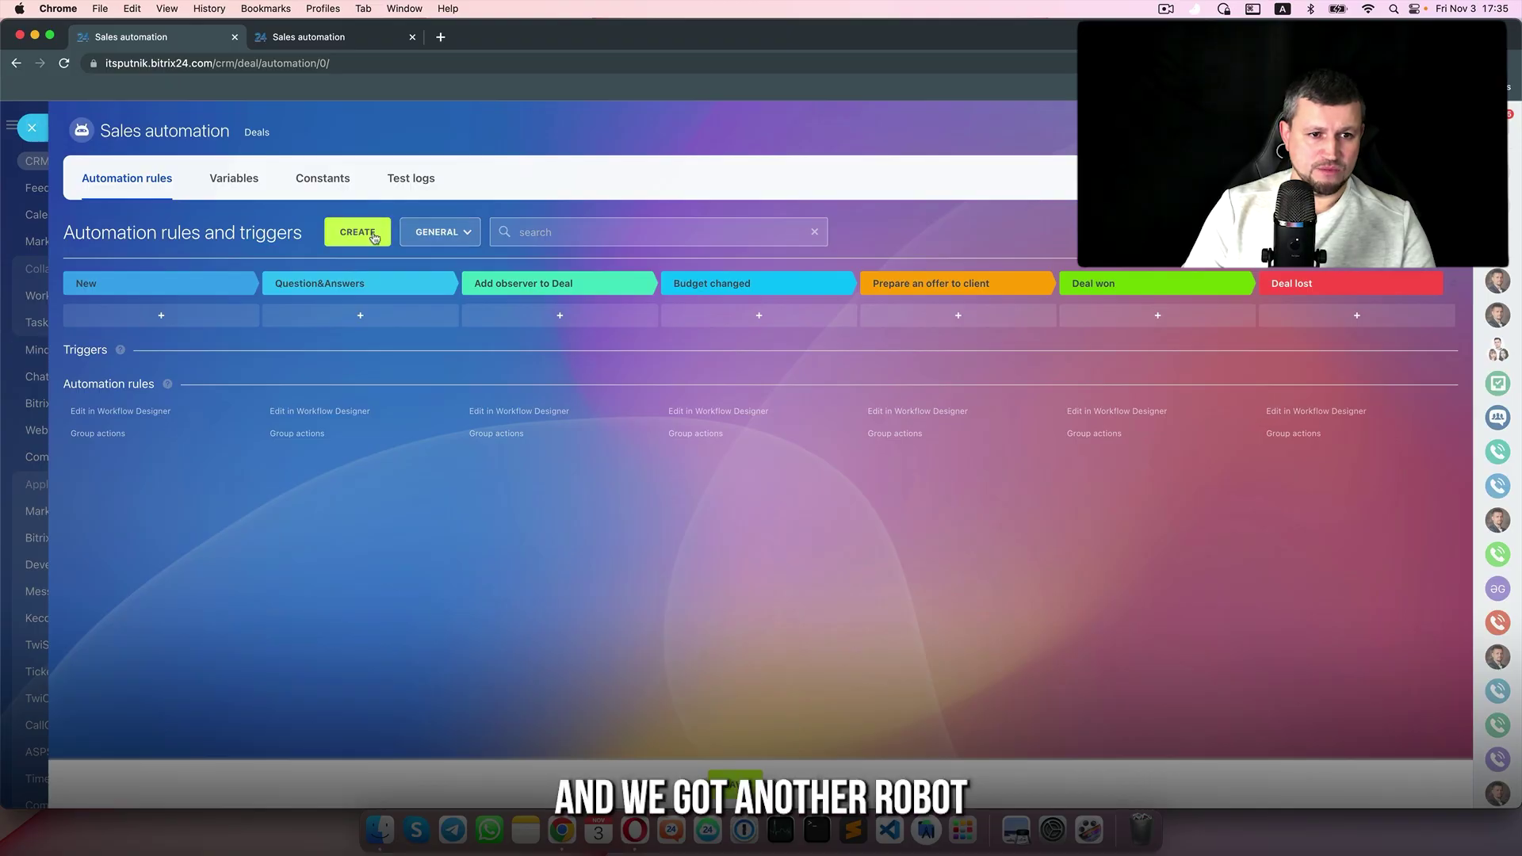
Add a Track responsible person change trigger from Manage workflow items and rename the Prepare an offer to client stage to Responsible person changed
{"action": "left_click", "coordinate": [357, 232]}
{"action": "scroll", "coordinate": [578, 595], "scroll_direction": "down", "scroll_amount": 2}
{"action": "left_click", "coordinate": [554, 536]}
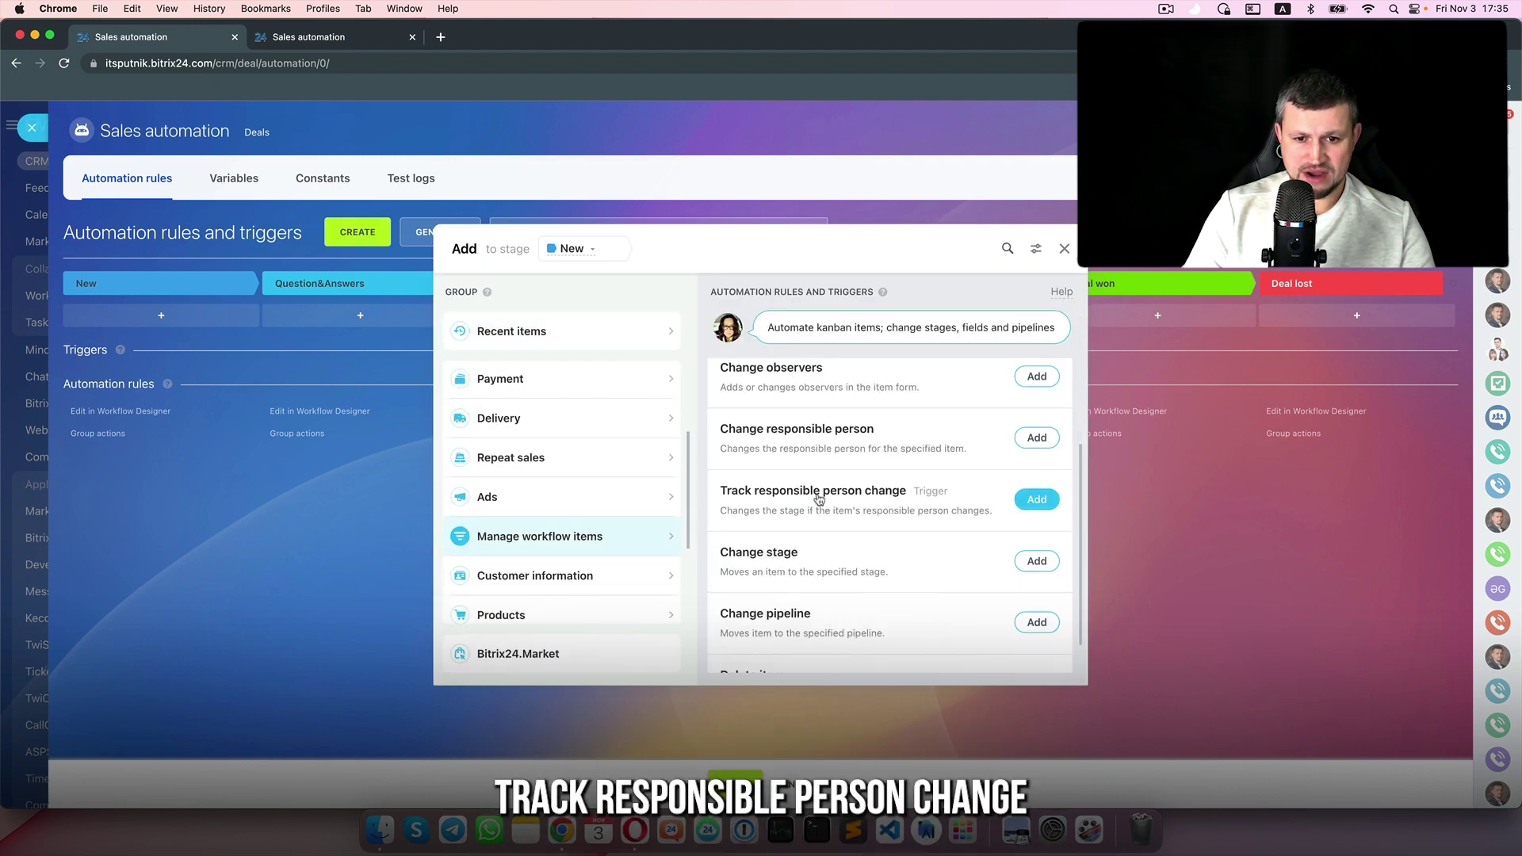
{"action": "left_click", "coordinate": [1036, 499]}
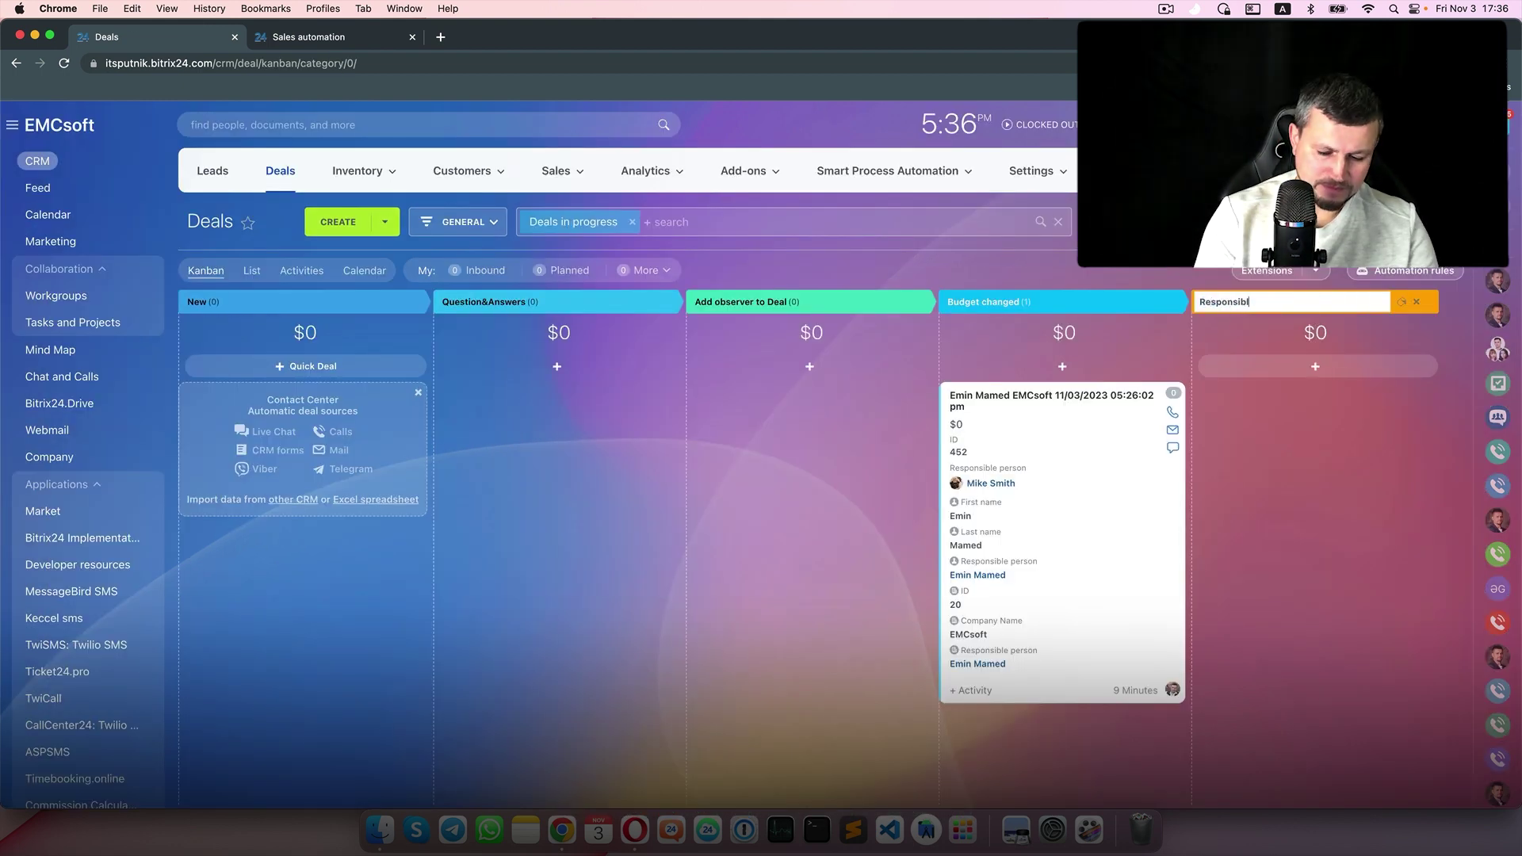
{"action": "key", "text": "Return"}
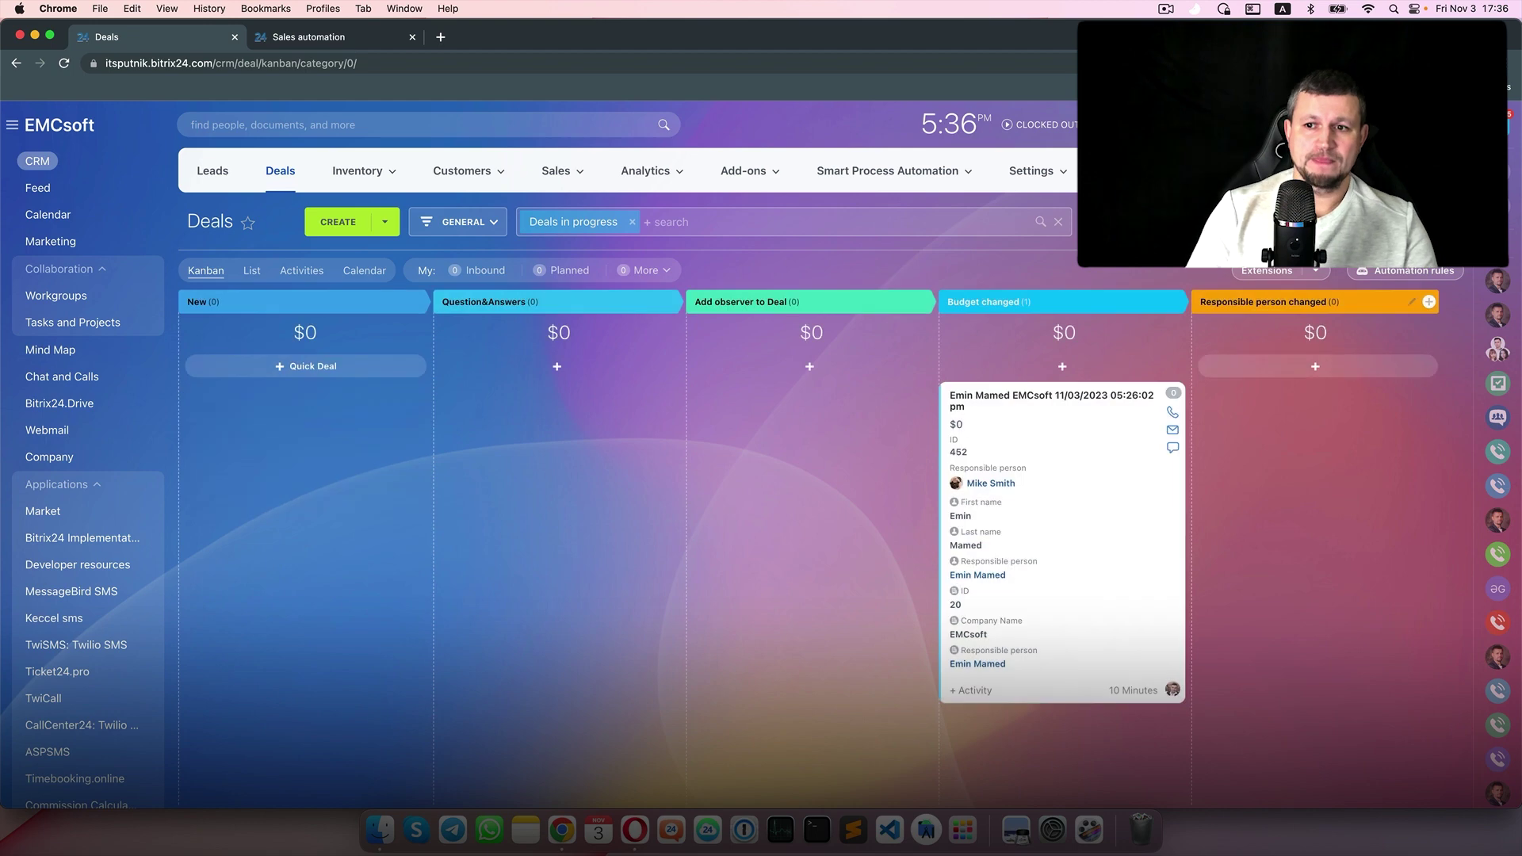
Move the deal back to Add observer to Deal, open it and change its responsible person to the admin employee
{"action": "left_click_drag", "start_coordinate": [1031, 395], "coordinate": [774, 395]}
{"action": "left_click", "coordinate": [774, 394]}
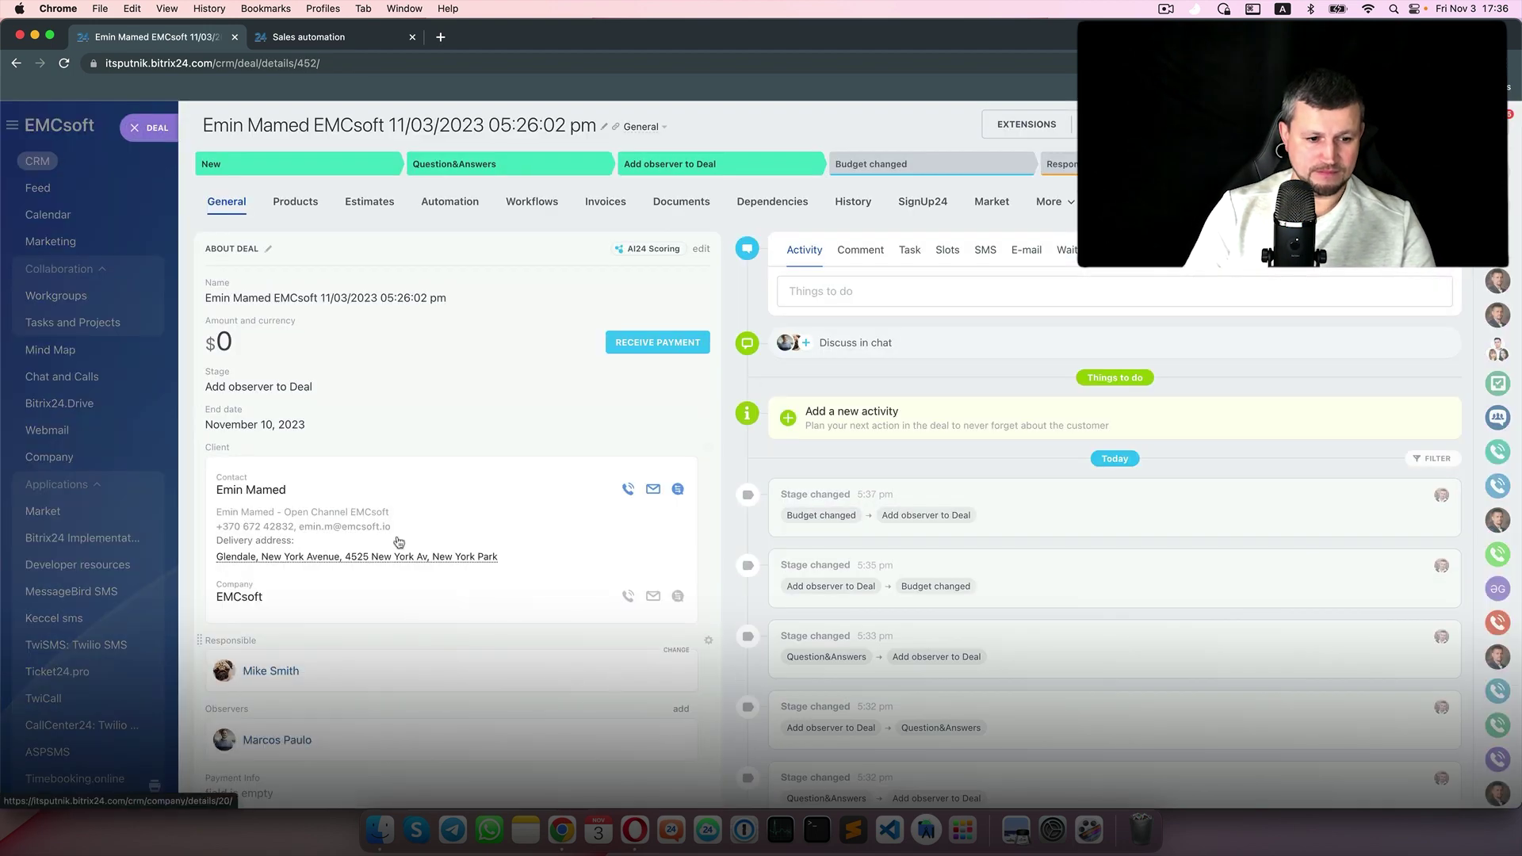
{"action": "left_click", "coordinate": [676, 649]}
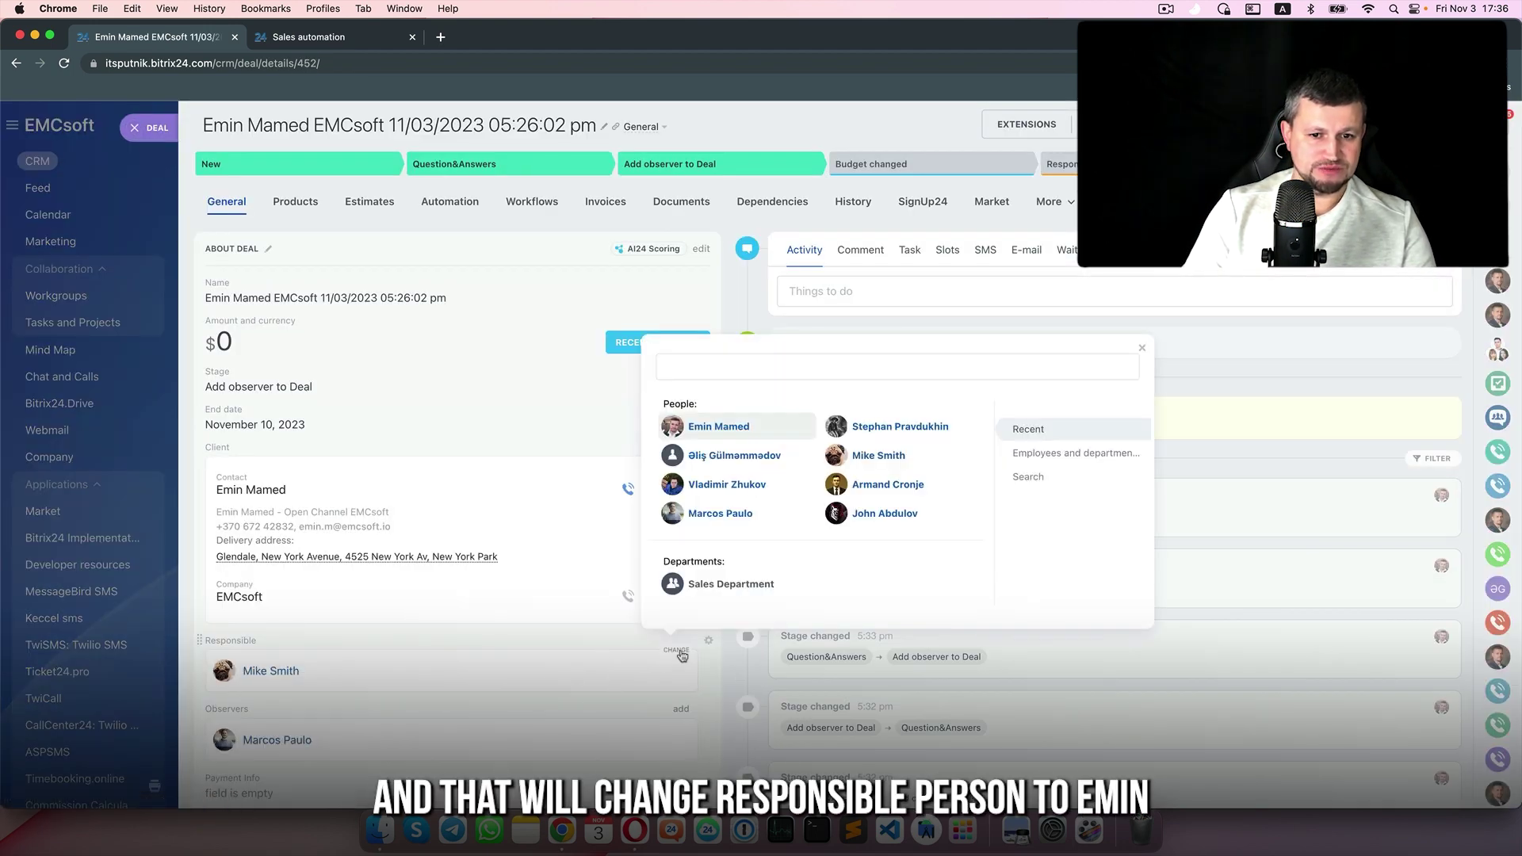
{"action": "left_click", "coordinate": [737, 426]}
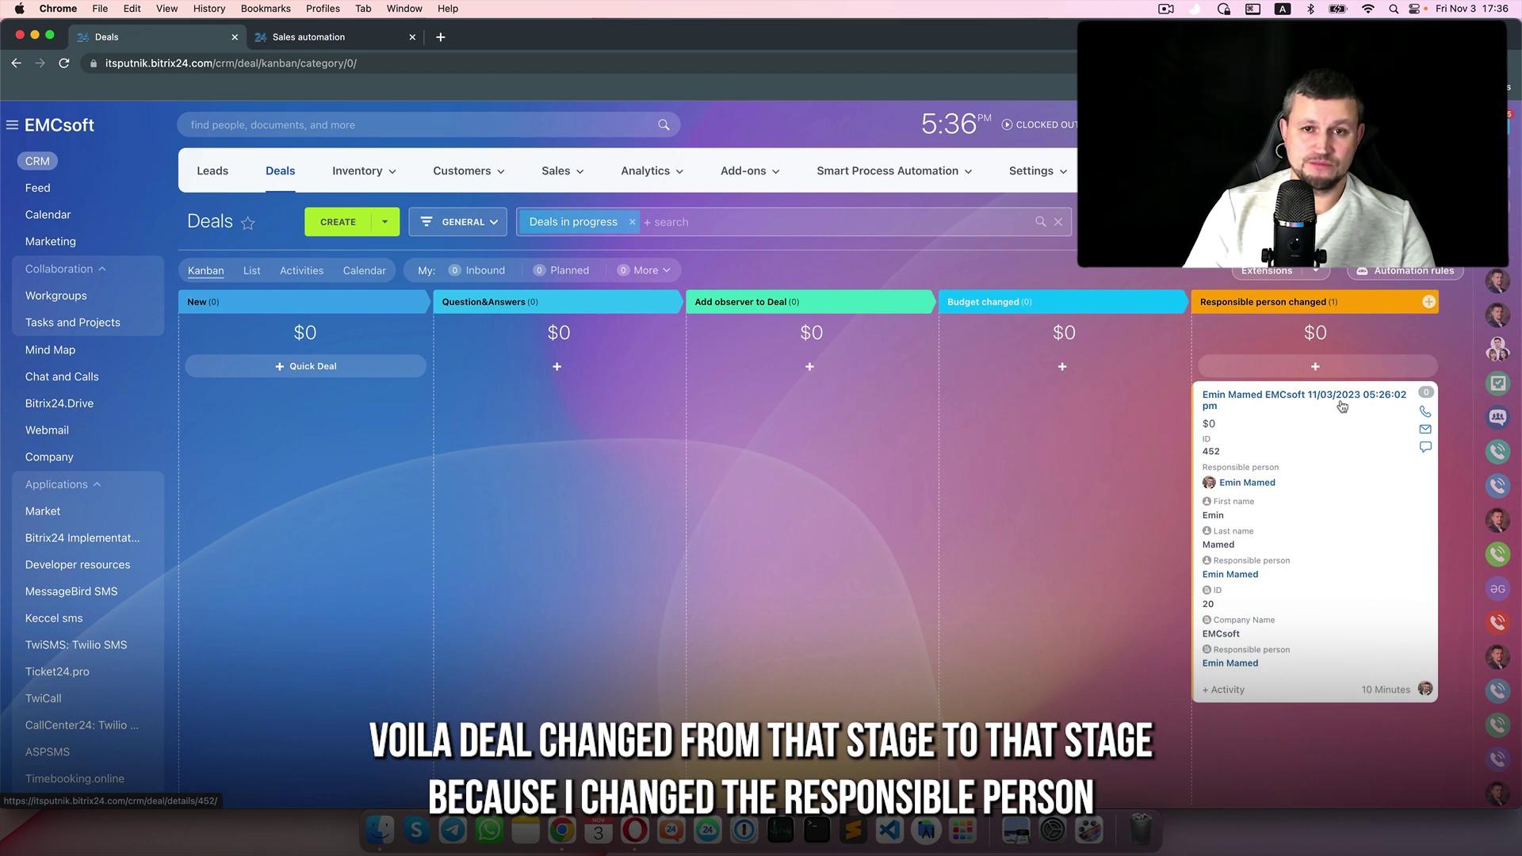
Reopen the deal automation rules and look through the Employee alerts group of available rules
{"action": "left_click", "coordinate": [1431, 273]}
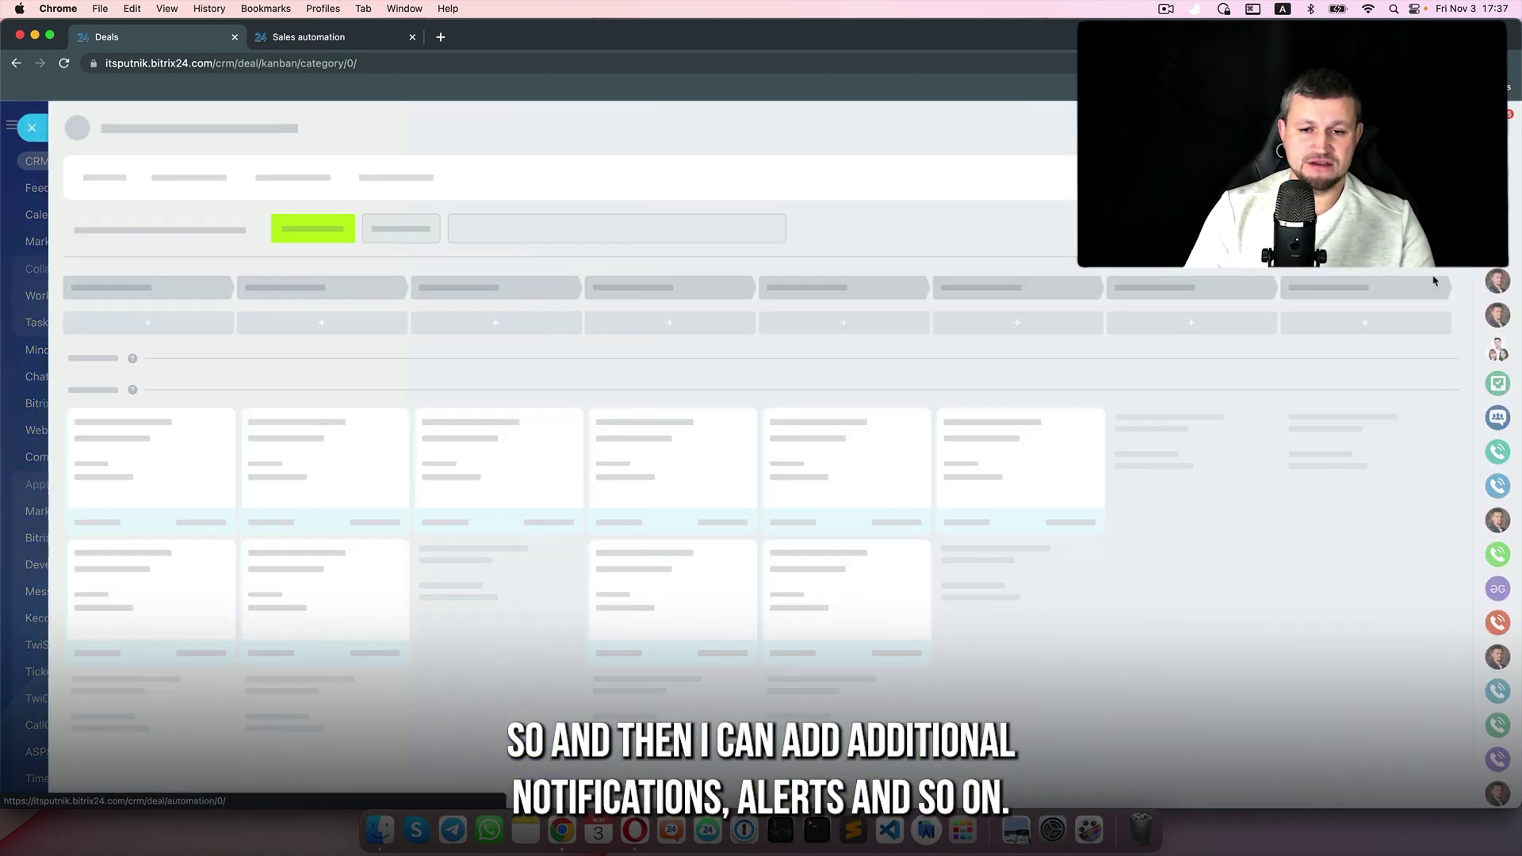
{"action": "left_click", "coordinate": [779, 449]}
{"action": "left_click", "coordinate": [585, 428]}
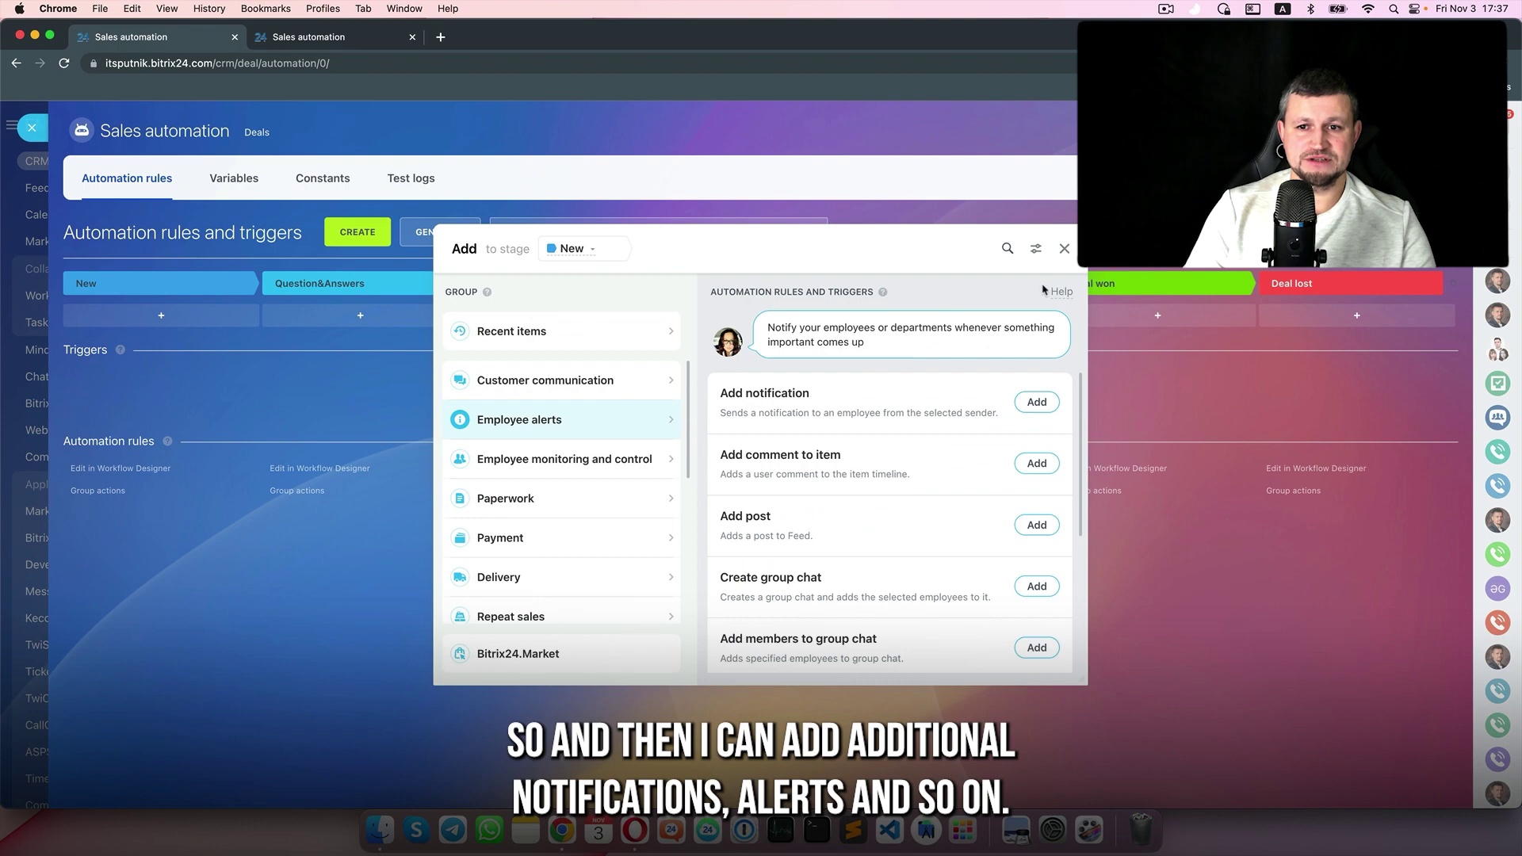
{"action": "left_click", "coordinate": [1064, 249]}
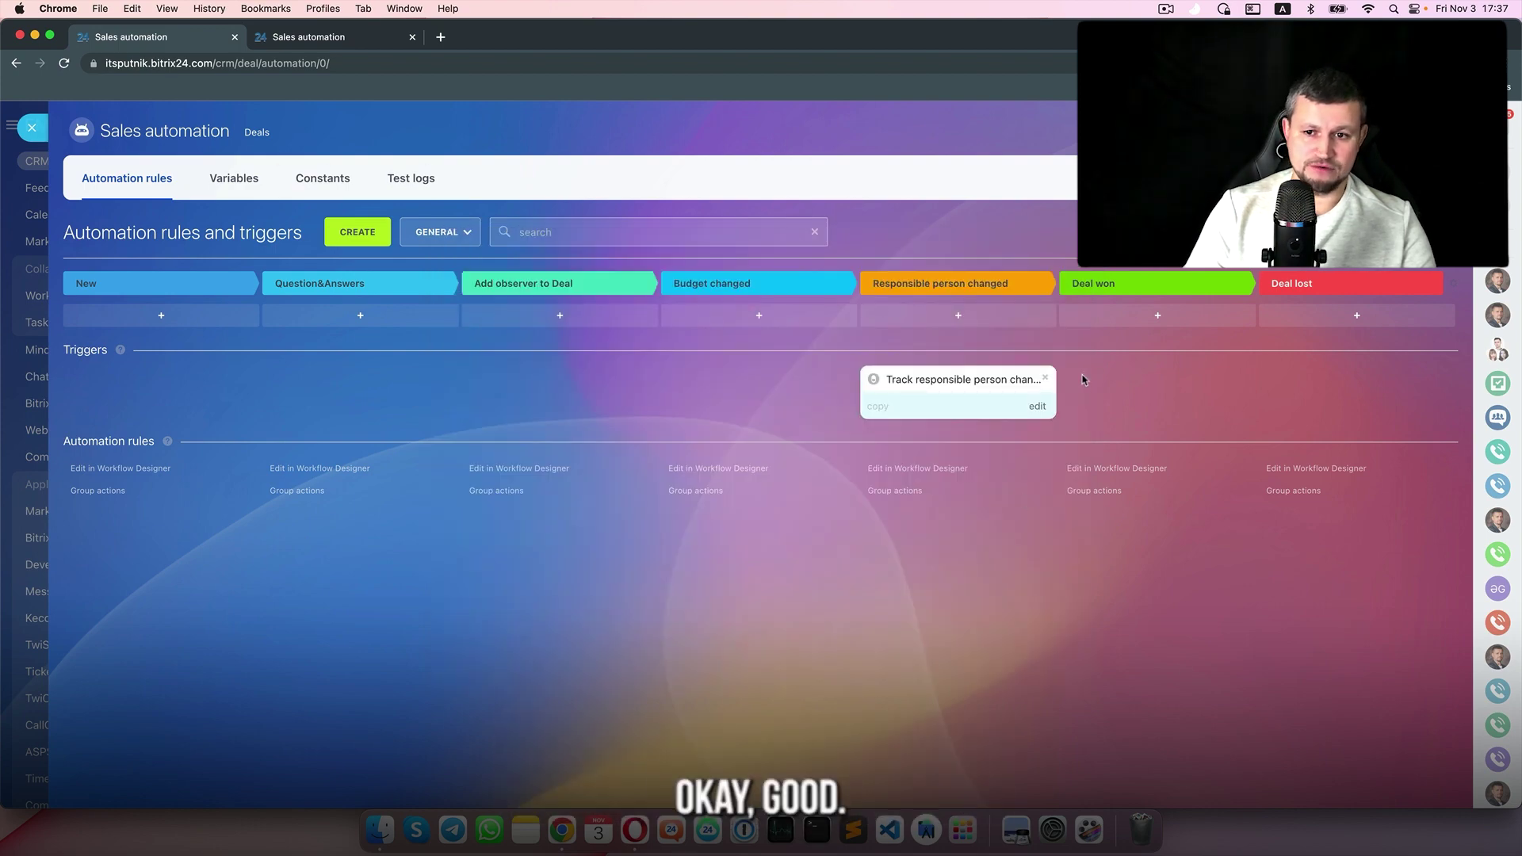
Delete the Track responsible person change trigger, then look at a new Change stage rule from Manage workflow items and cancel it
{"action": "left_click", "coordinate": [1046, 379]}
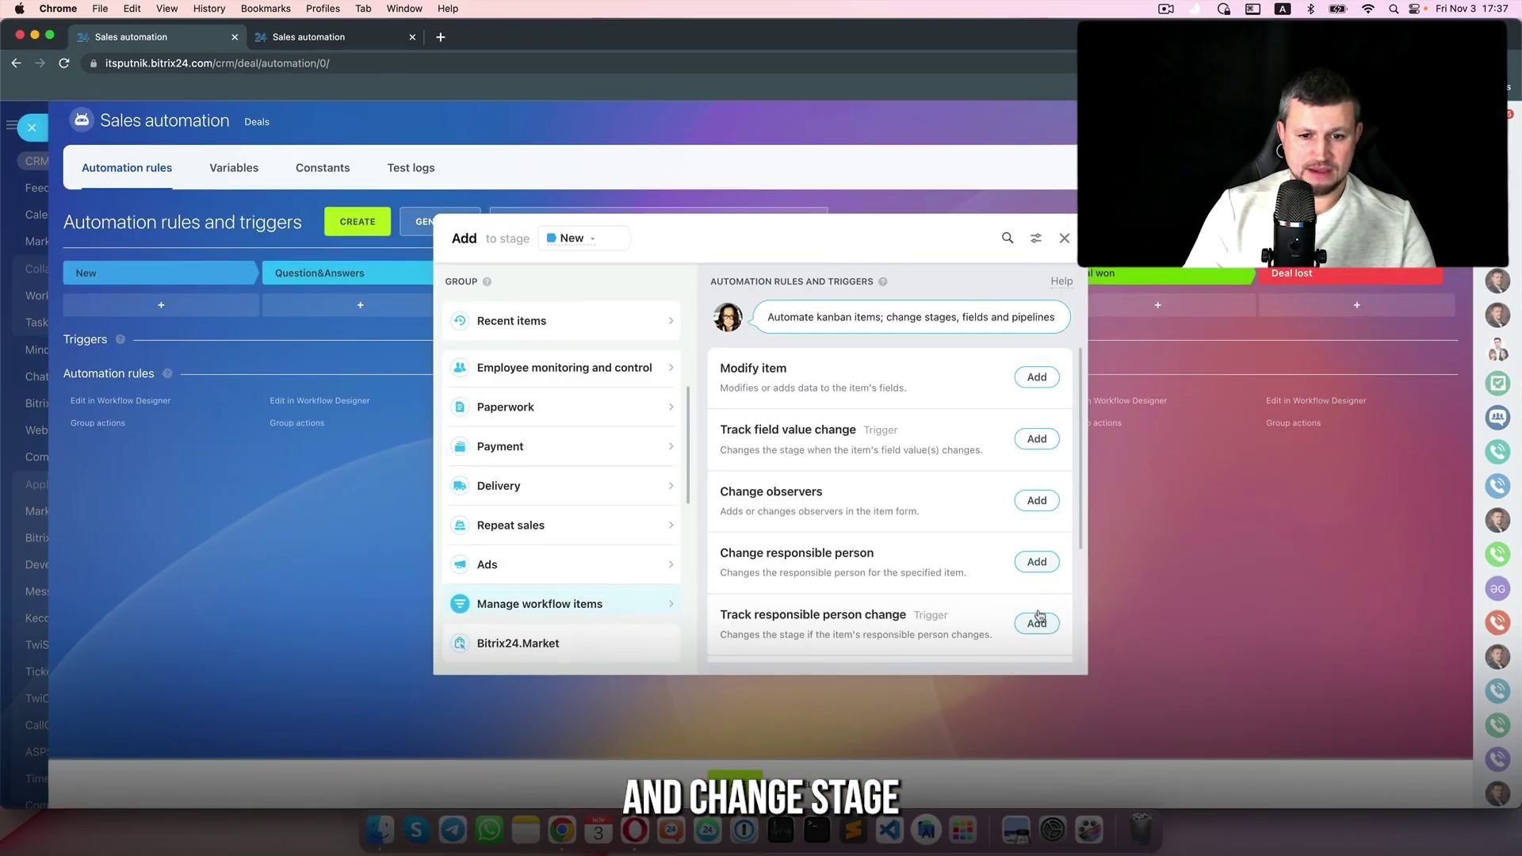
{"action": "scroll", "coordinate": [1038, 615], "scroll_direction": "down", "scroll_amount": 3}
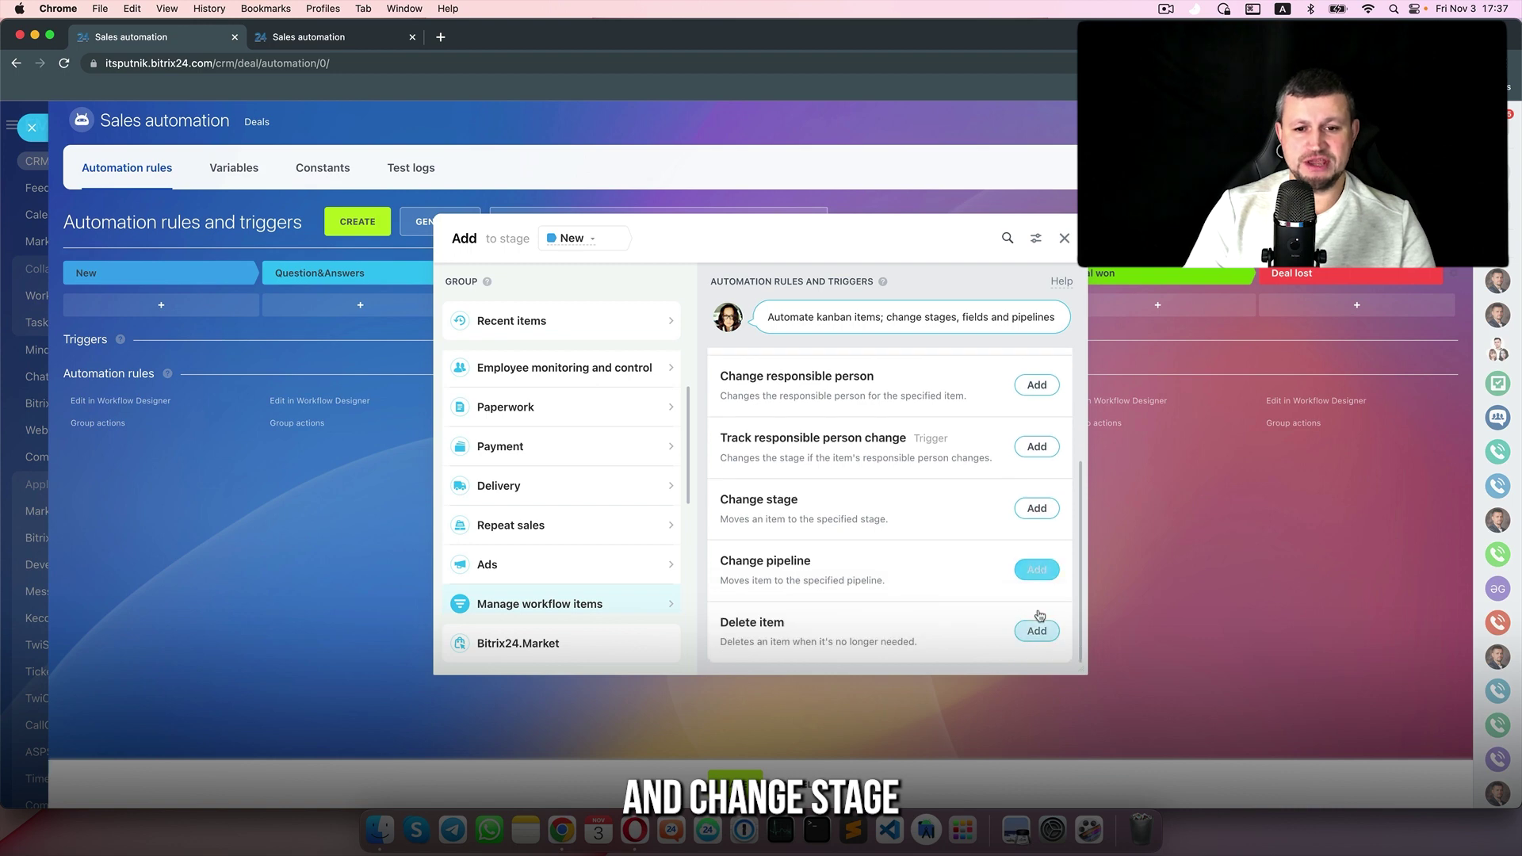
{"action": "left_click", "coordinate": [1037, 511]}
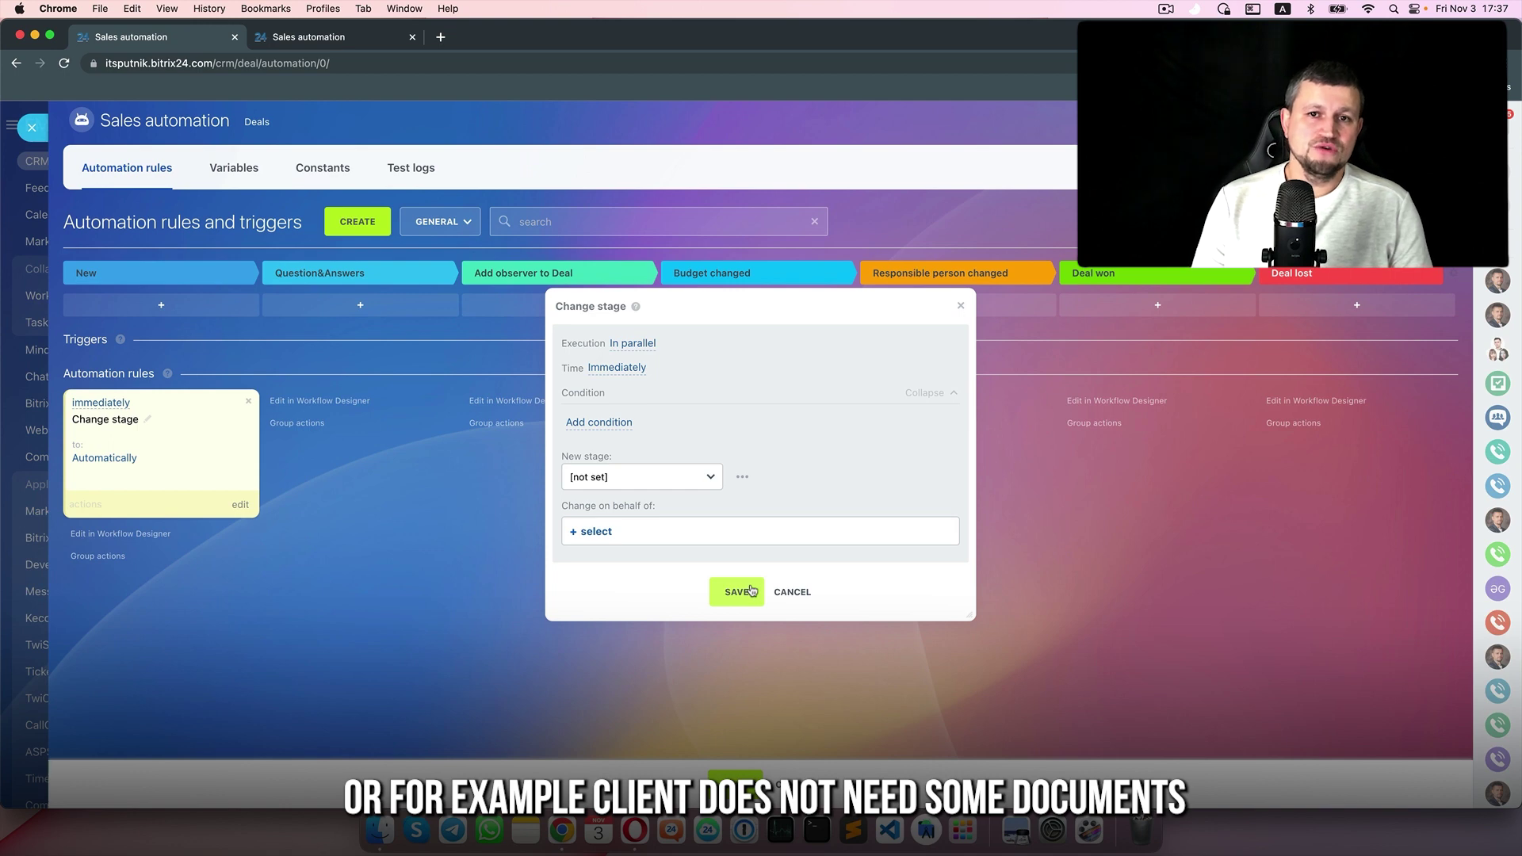
{"action": "left_click", "coordinate": [792, 592]}
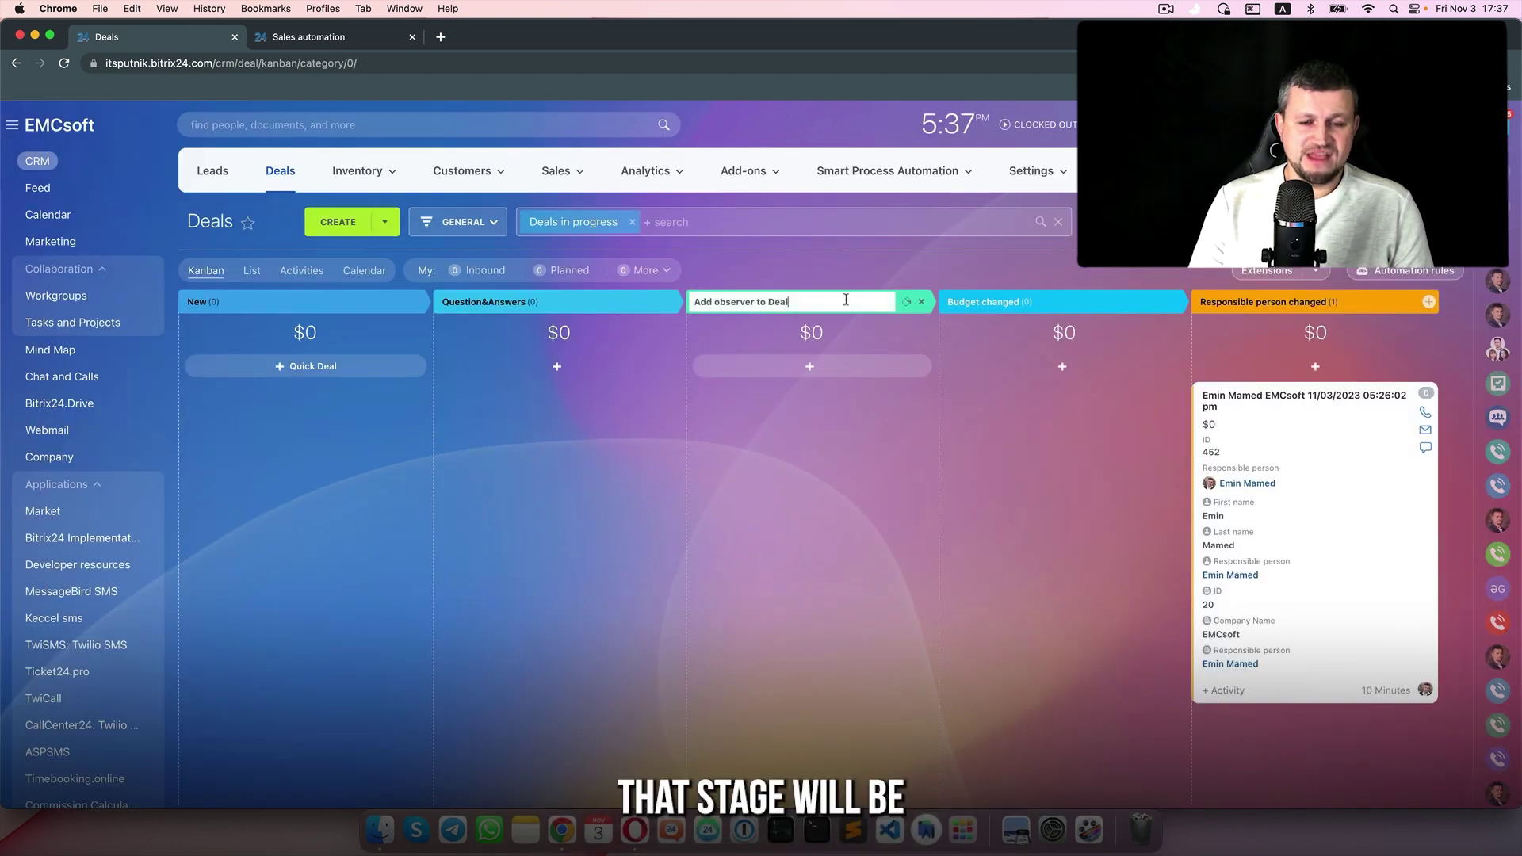
Rename the Add observer to Deal stage to Client do not need docs and the Budget changed stage to Client need docs
{"action": "triple_click", "coordinate": [837, 301]}
{"action": "type", "text": "Clei"}
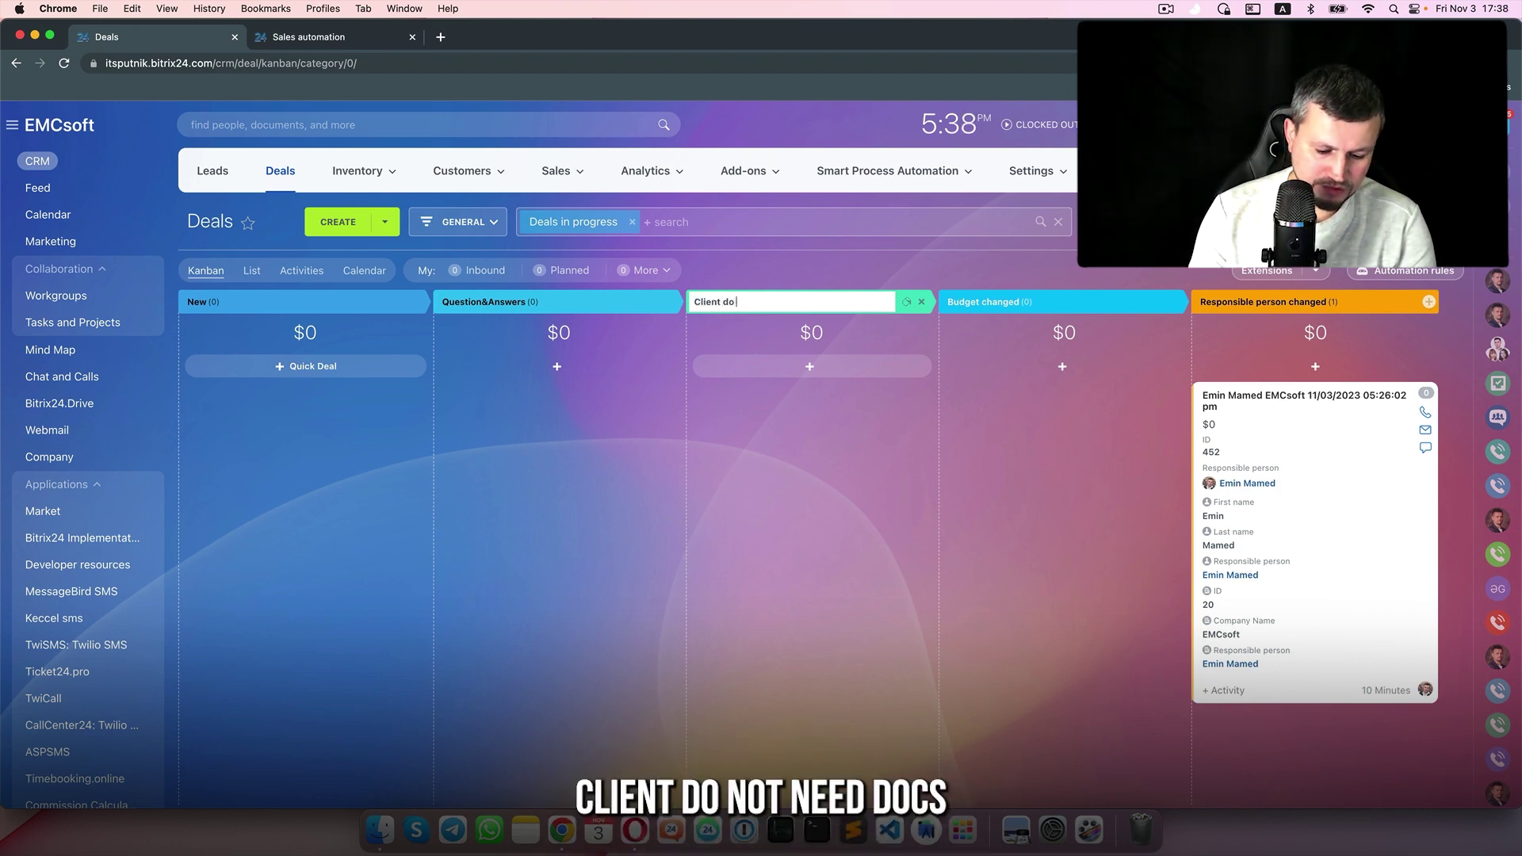
{"action": "type", "text": "nt do not need docs"}
{"action": "key", "text": "Tab"}
{"action": "type", "text": "Client"}
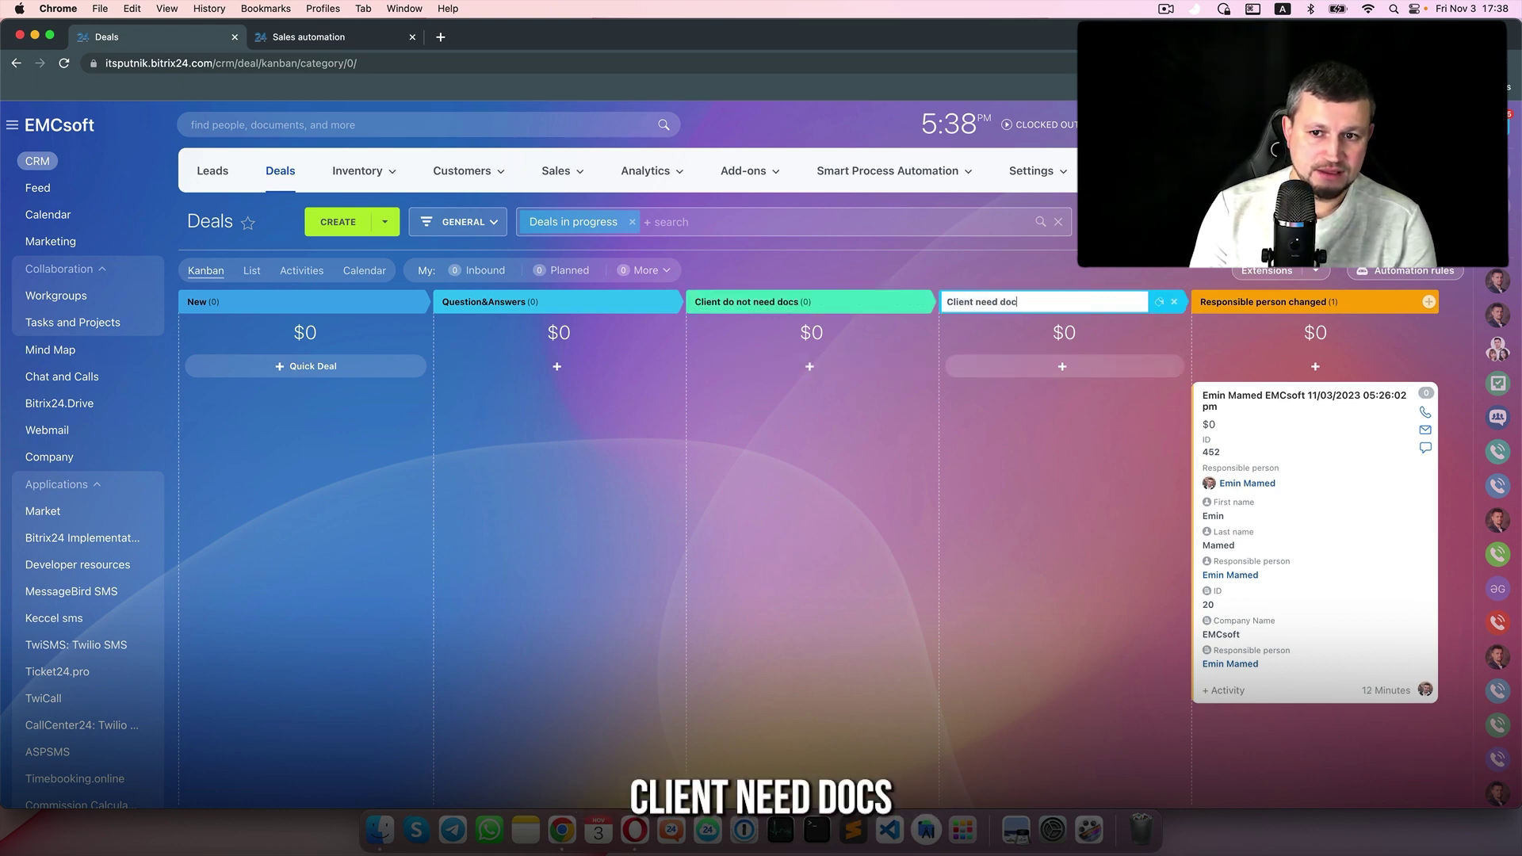
{"action": "type", "text": " need docs"}
{"action": "key", "text": "Return"}
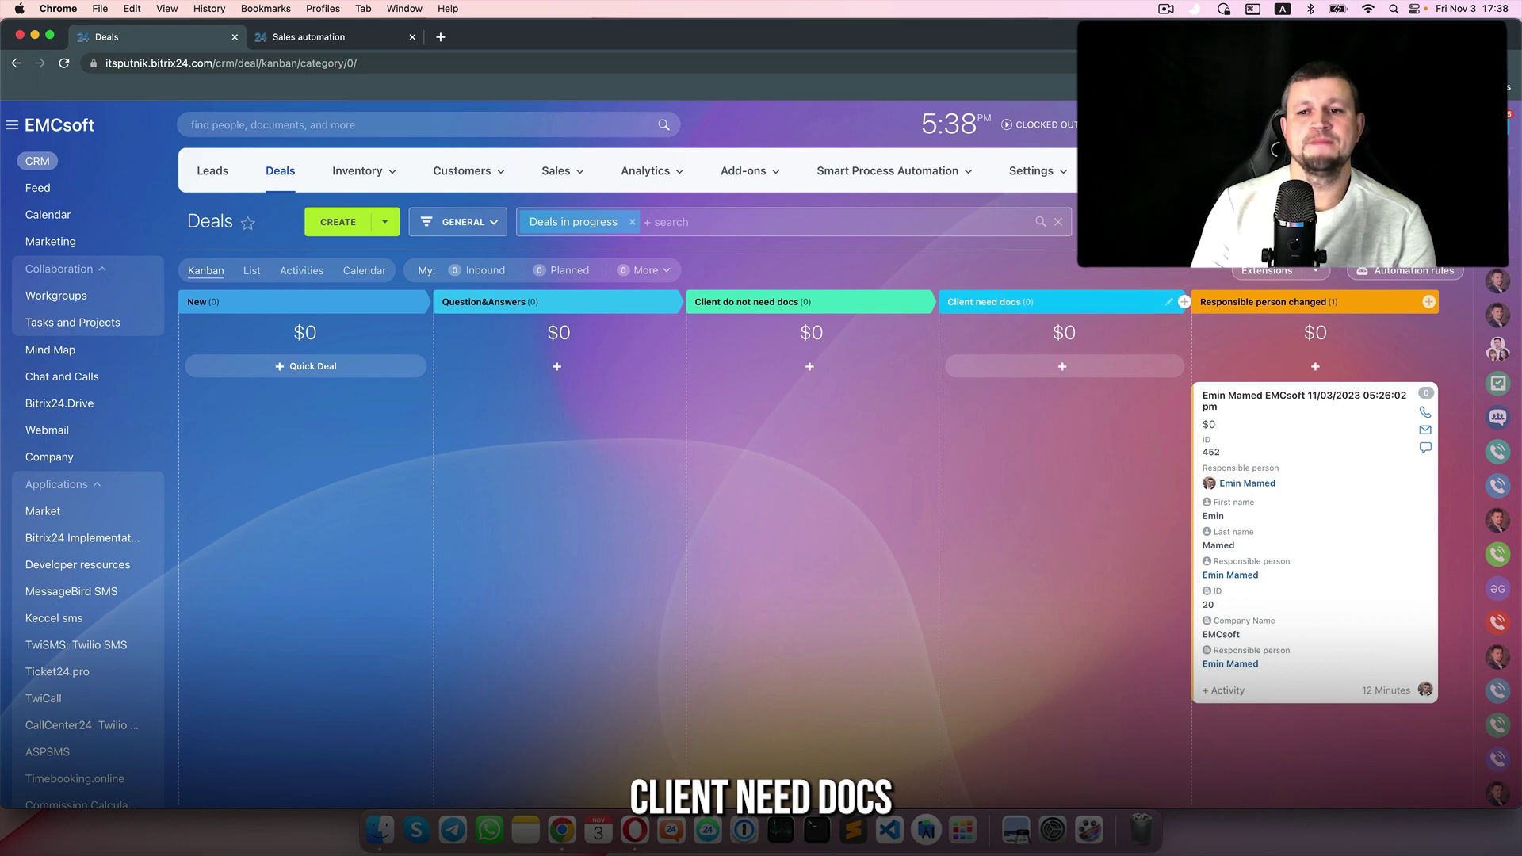
Move the deal to Question&Answers, open it and create a saved list field named "documents are needed?" with the items Yes and No
{"action": "left_click", "coordinate": [1303, 394]}
{"action": "scroll", "coordinate": [499, 509], "scroll_direction": "down", "scroll_amount": 5}
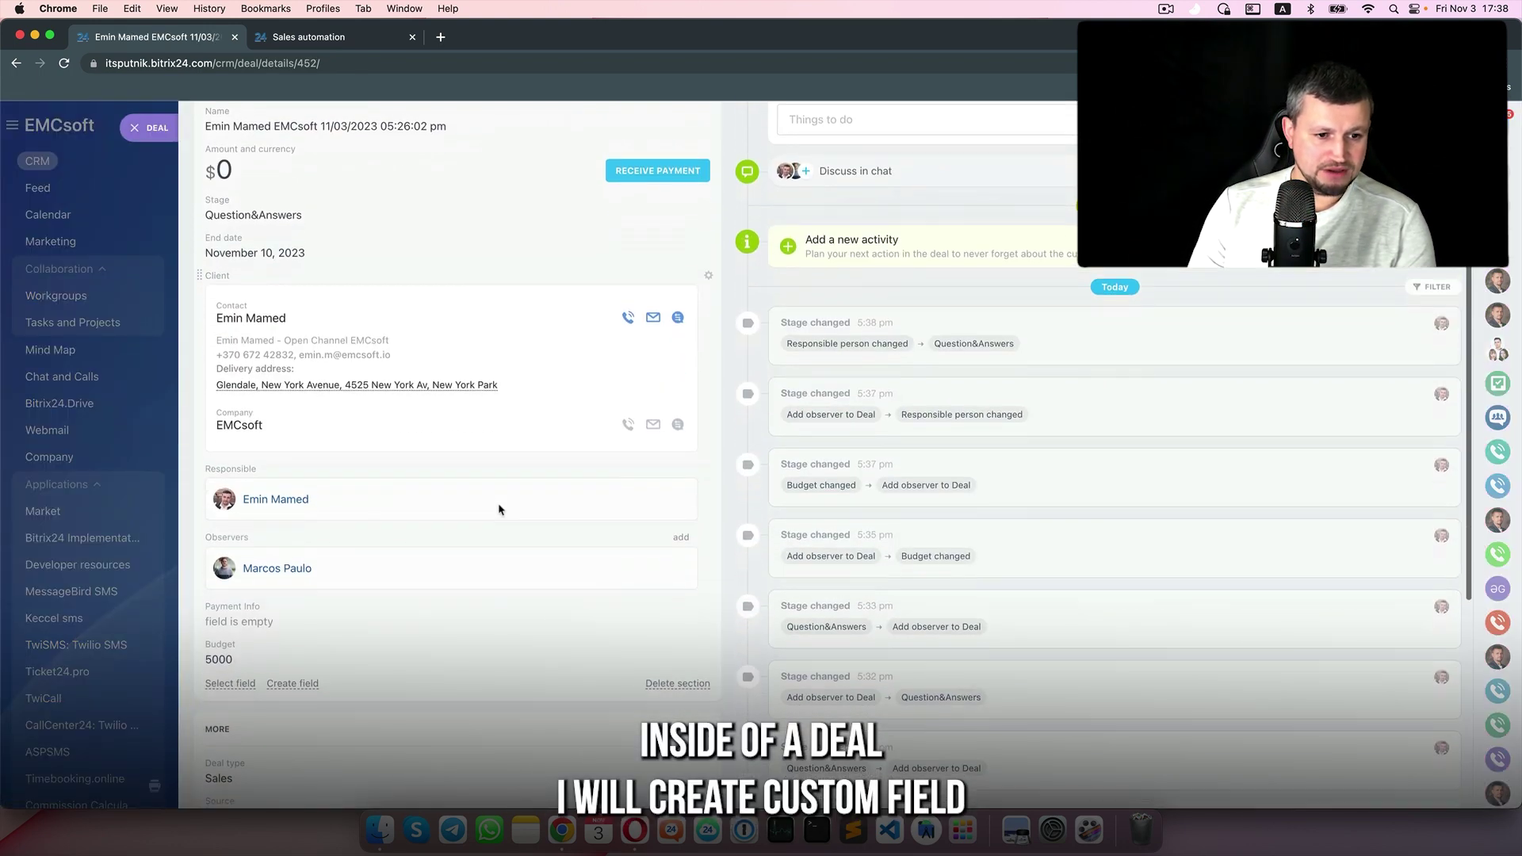
{"action": "left_click", "coordinate": [305, 593]}
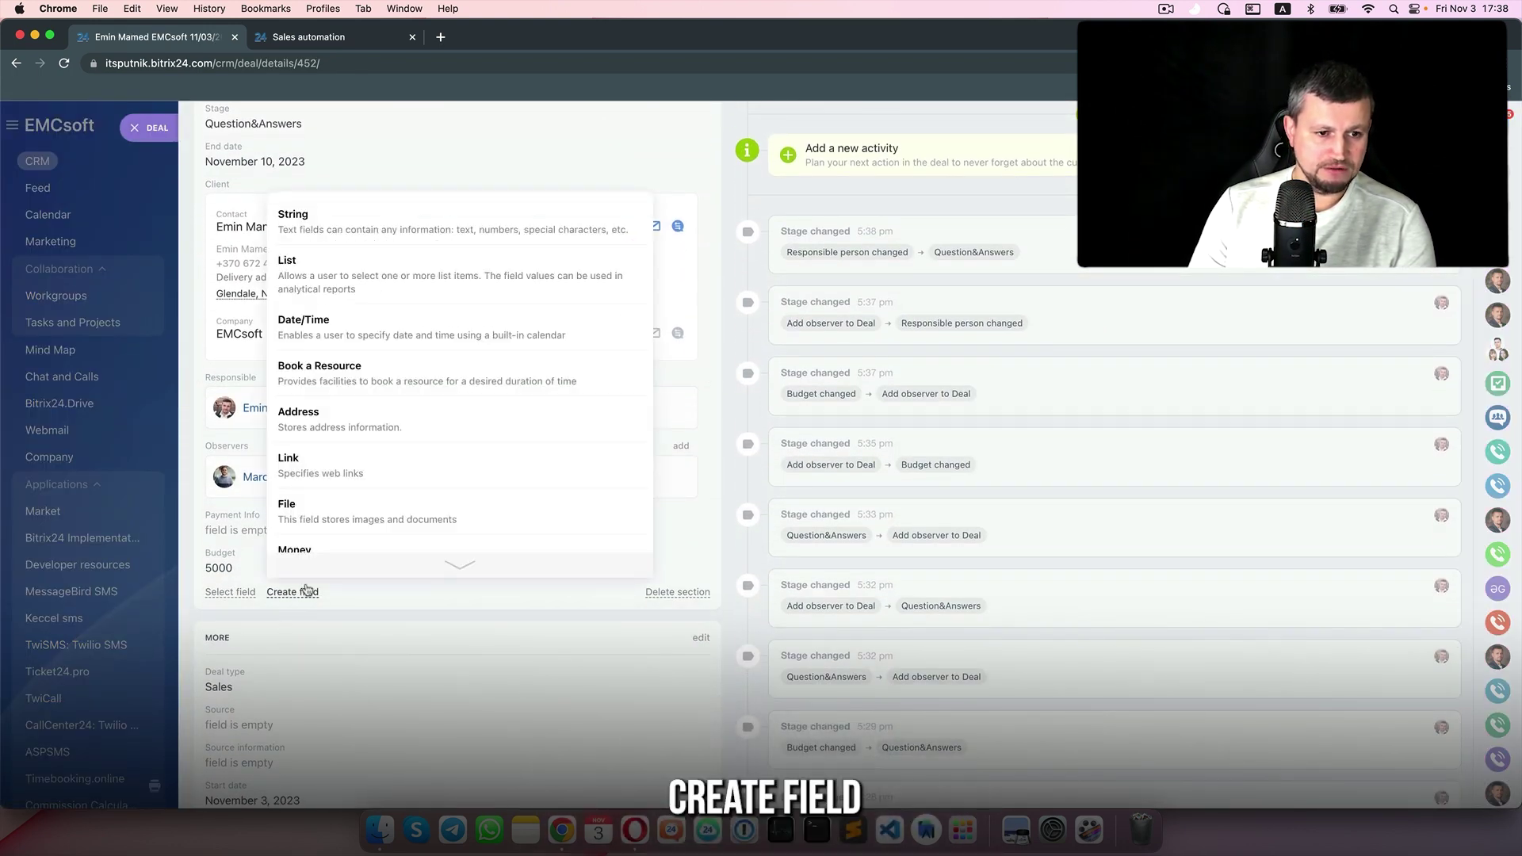
{"action": "left_click", "coordinate": [453, 291]}
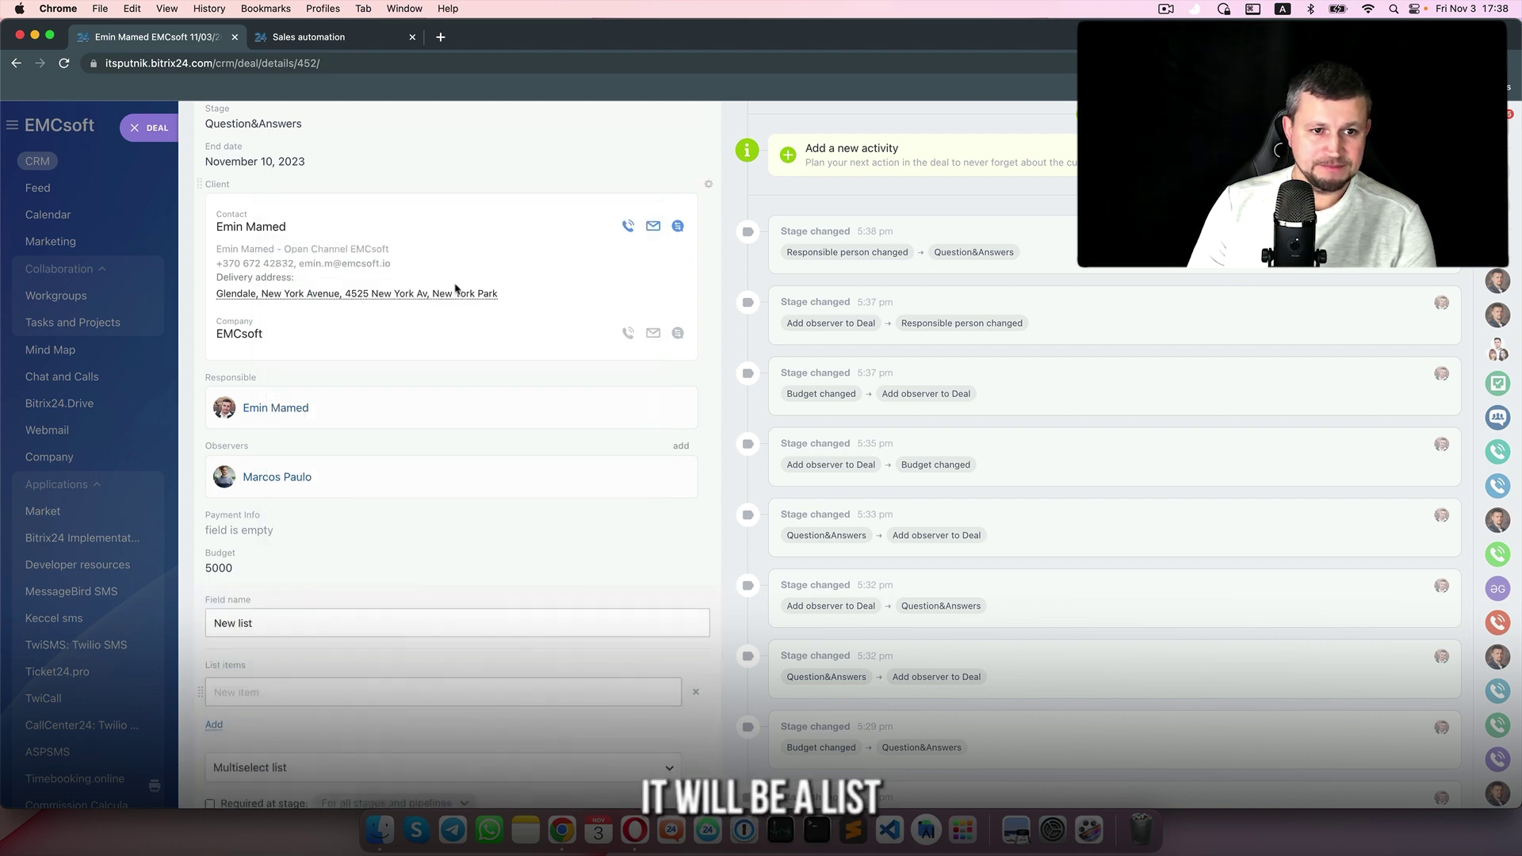
{"action": "type", "text": "Docu"}
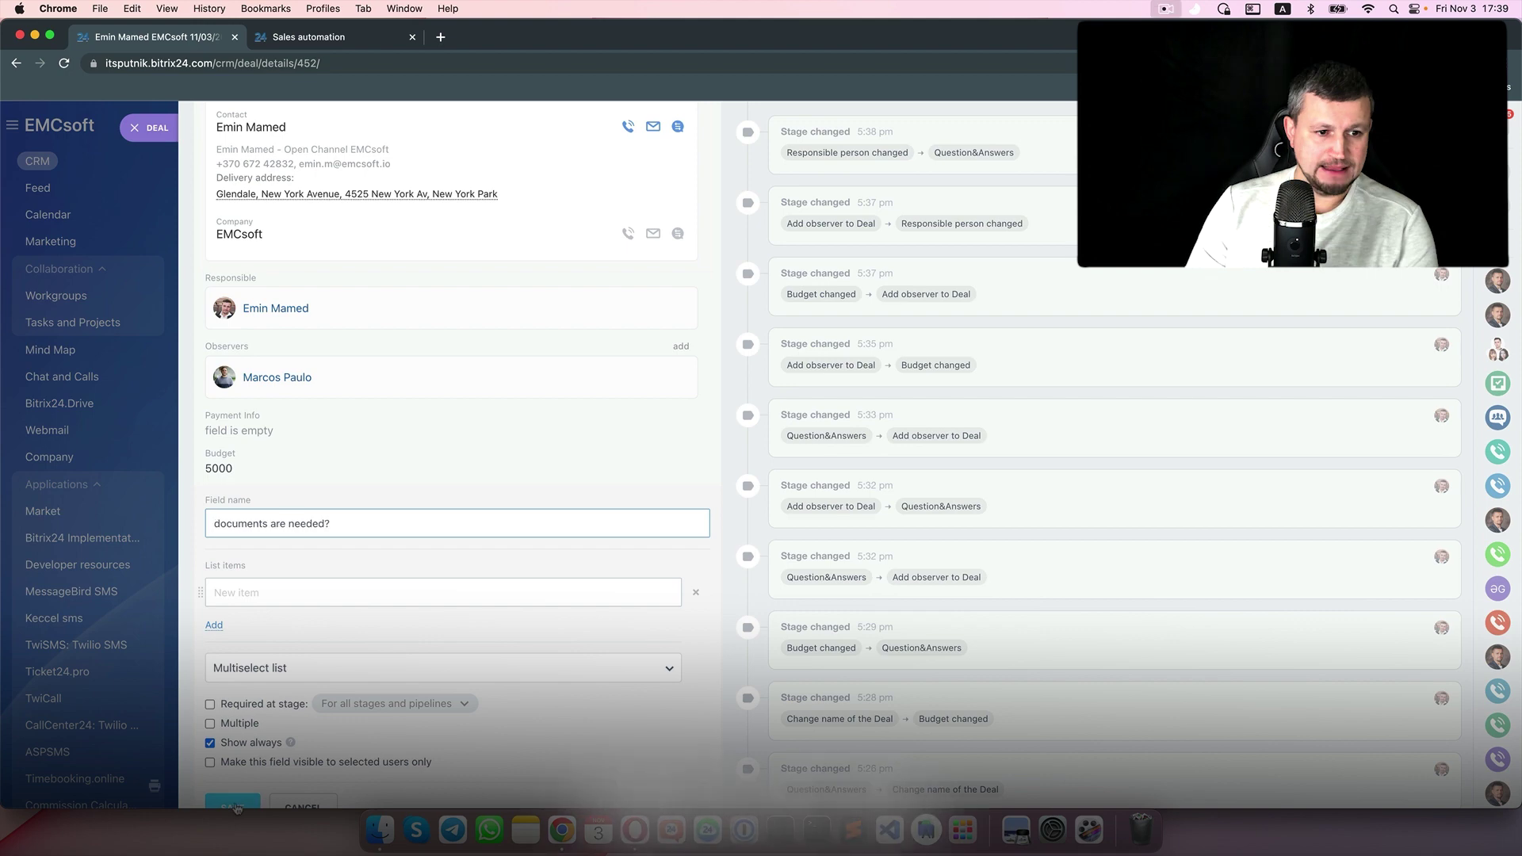
{"action": "left_click", "coordinate": [325, 596]}
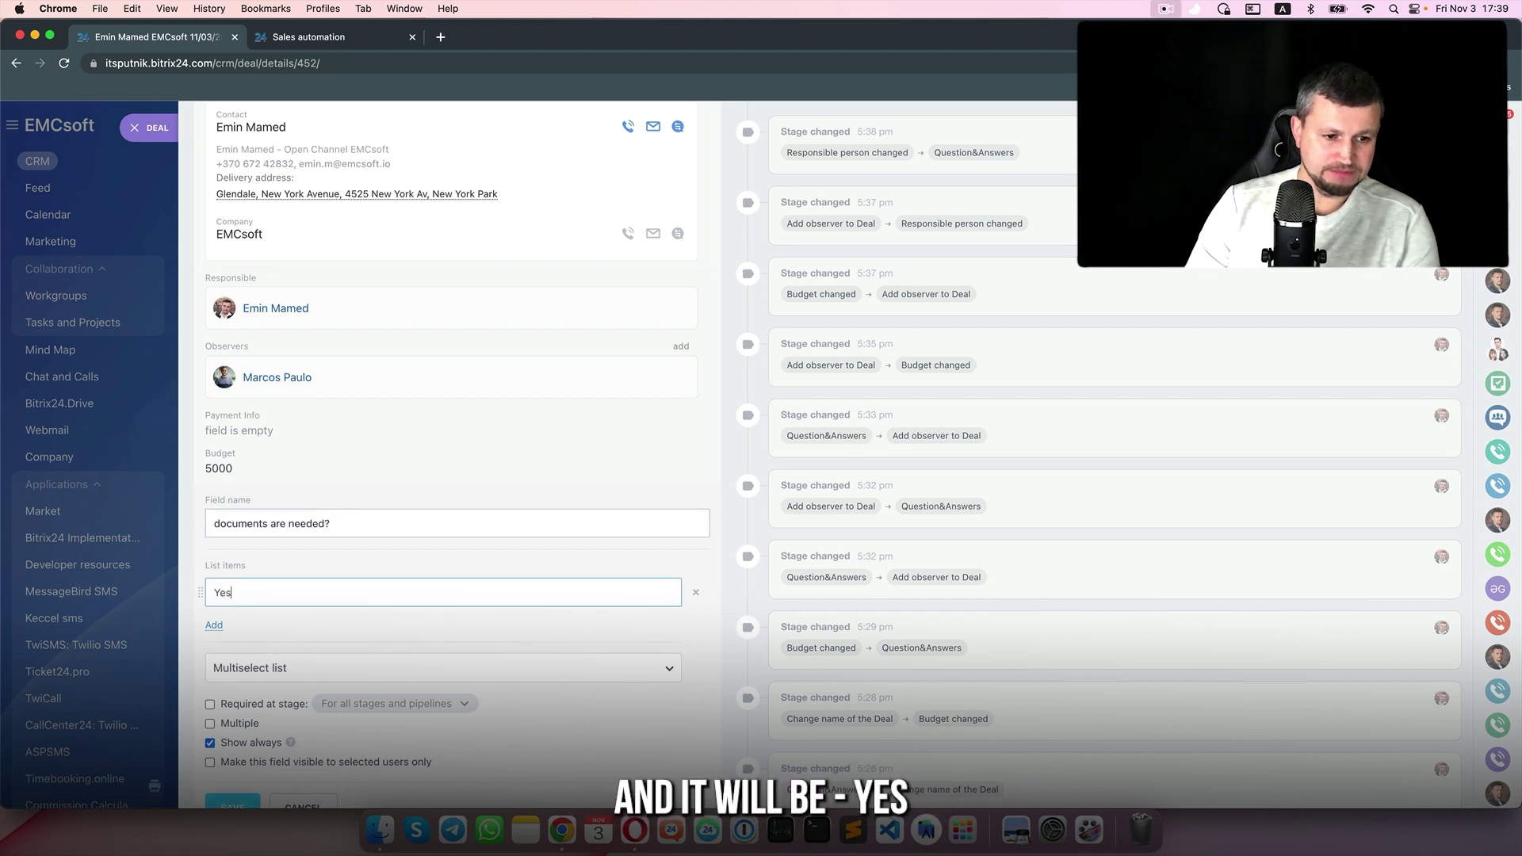
{"action": "left_click", "coordinate": [220, 626]}
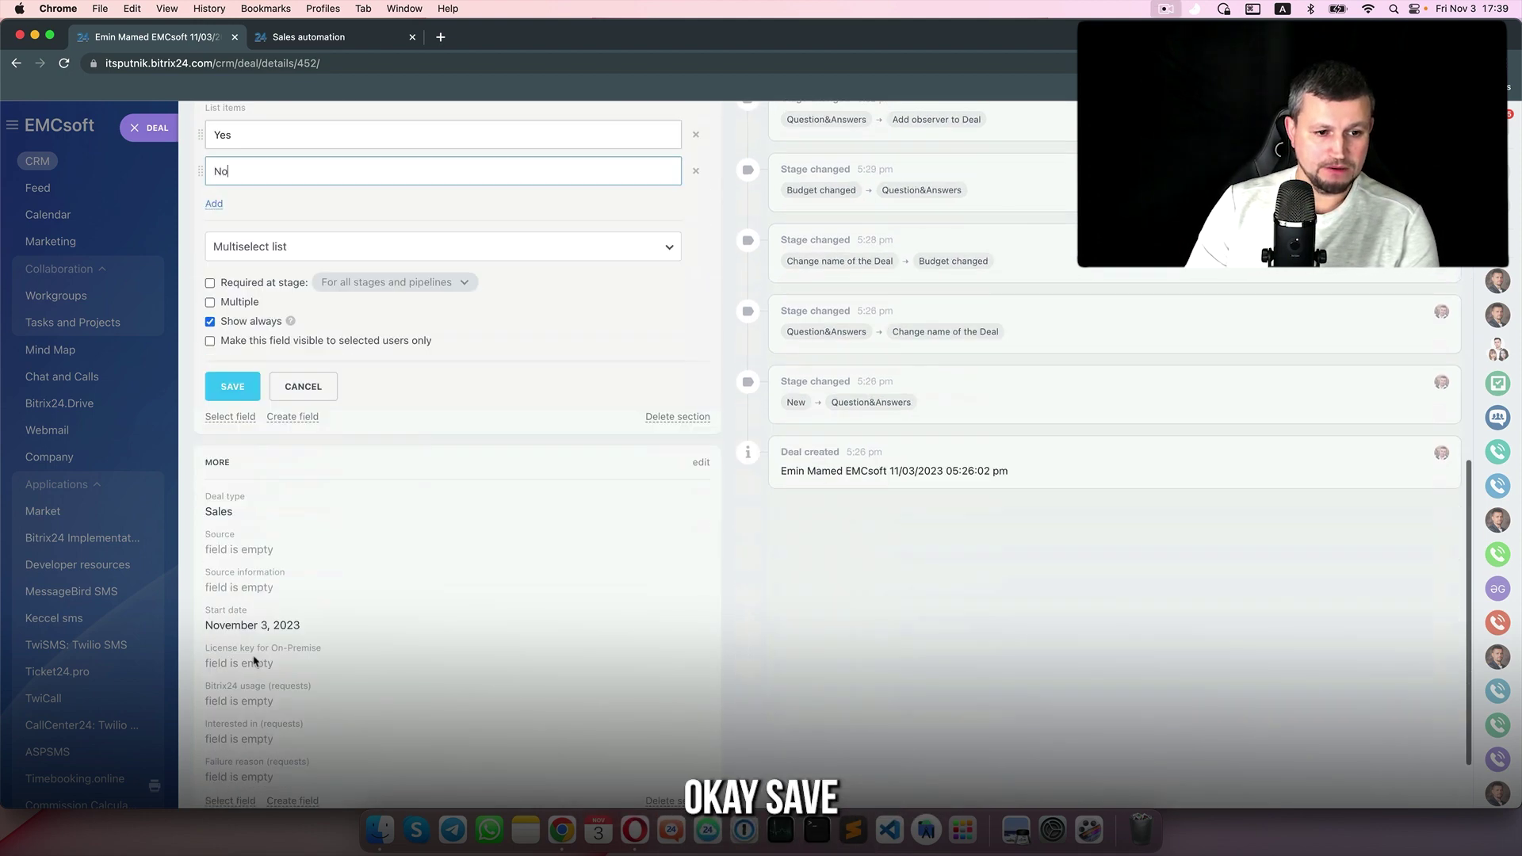
{"action": "scroll", "coordinate": [254, 279], "scroll_direction": "down", "scroll_amount": 2}
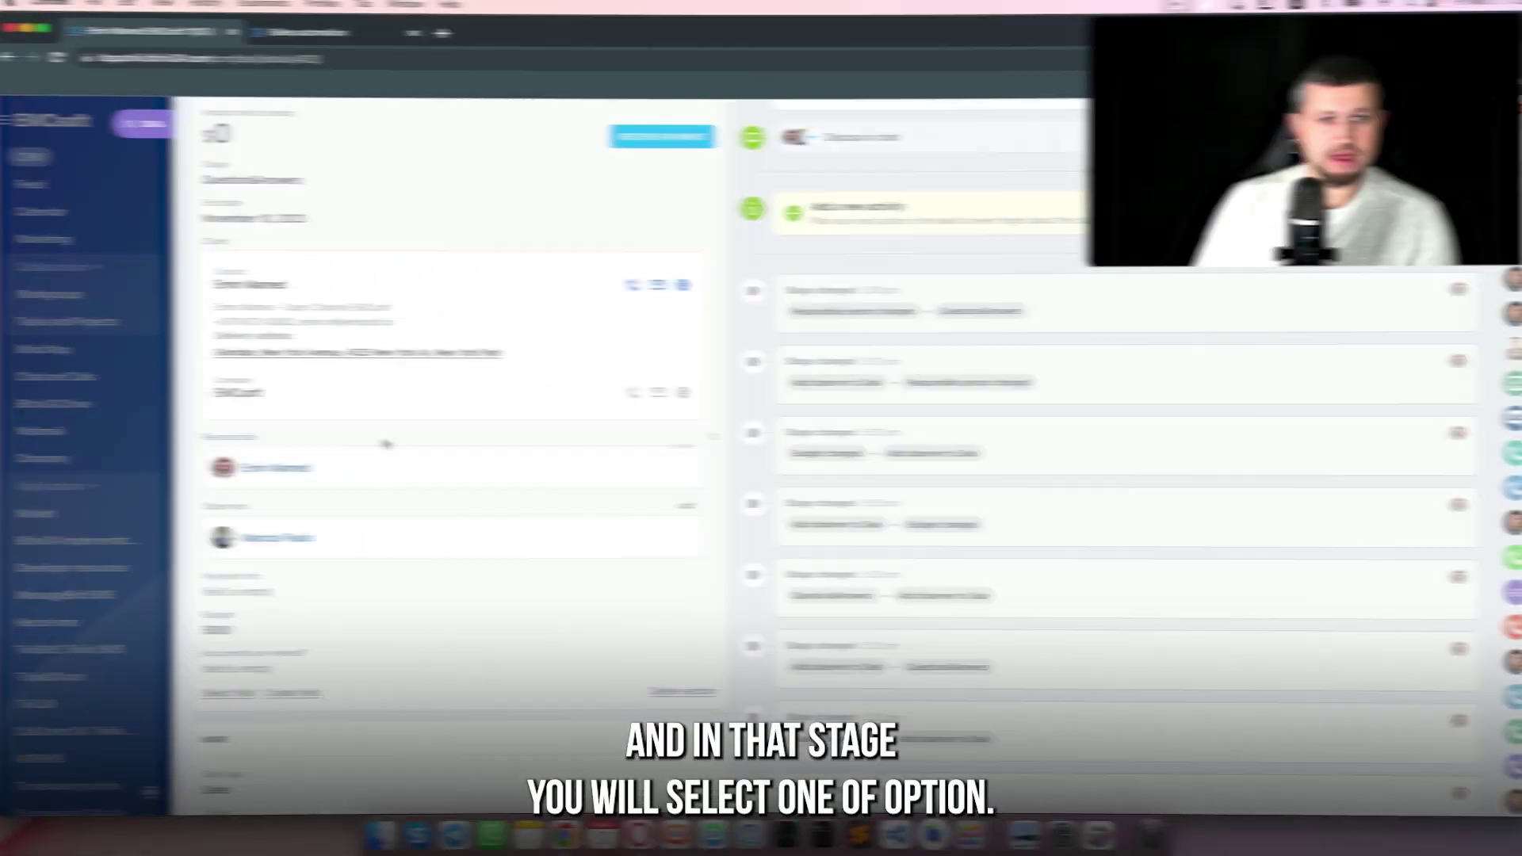
{"action": "scroll", "coordinate": [491, 565], "scroll_direction": "down", "scroll_amount": 3}
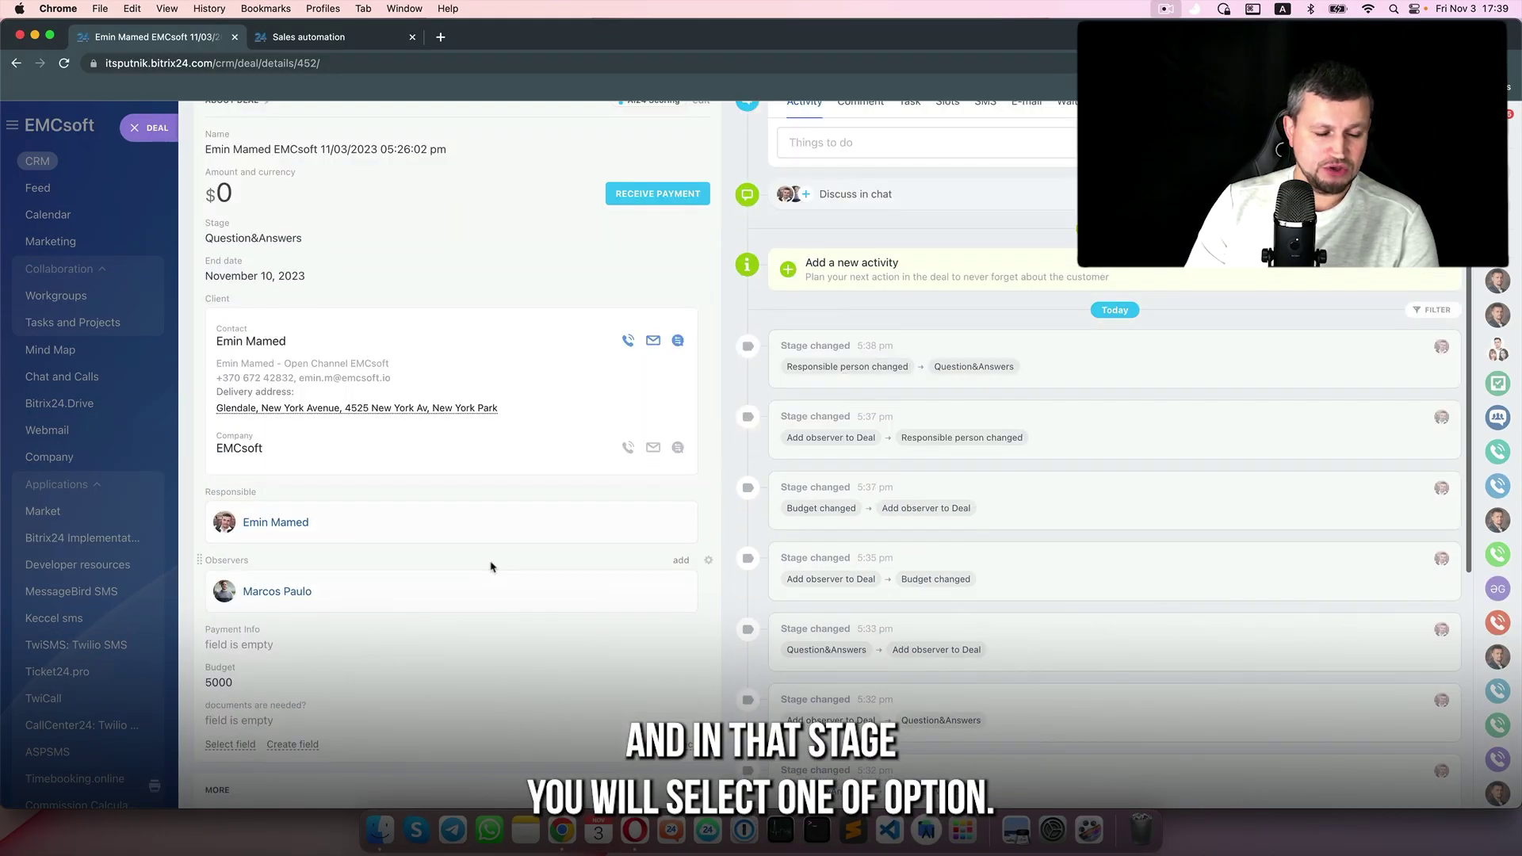
Look at the options of the deal's "documents are needed?" field and close the deal
{"action": "left_click", "coordinate": [264, 666]}
{"action": "left_click", "coordinate": [274, 669]}
{"action": "left_click", "coordinate": [244, 701]}
{"action": "scroll", "coordinate": [317, 396], "scroll_direction": "up", "scroll_amount": 3}
{"action": "left_click", "coordinate": [135, 128]}
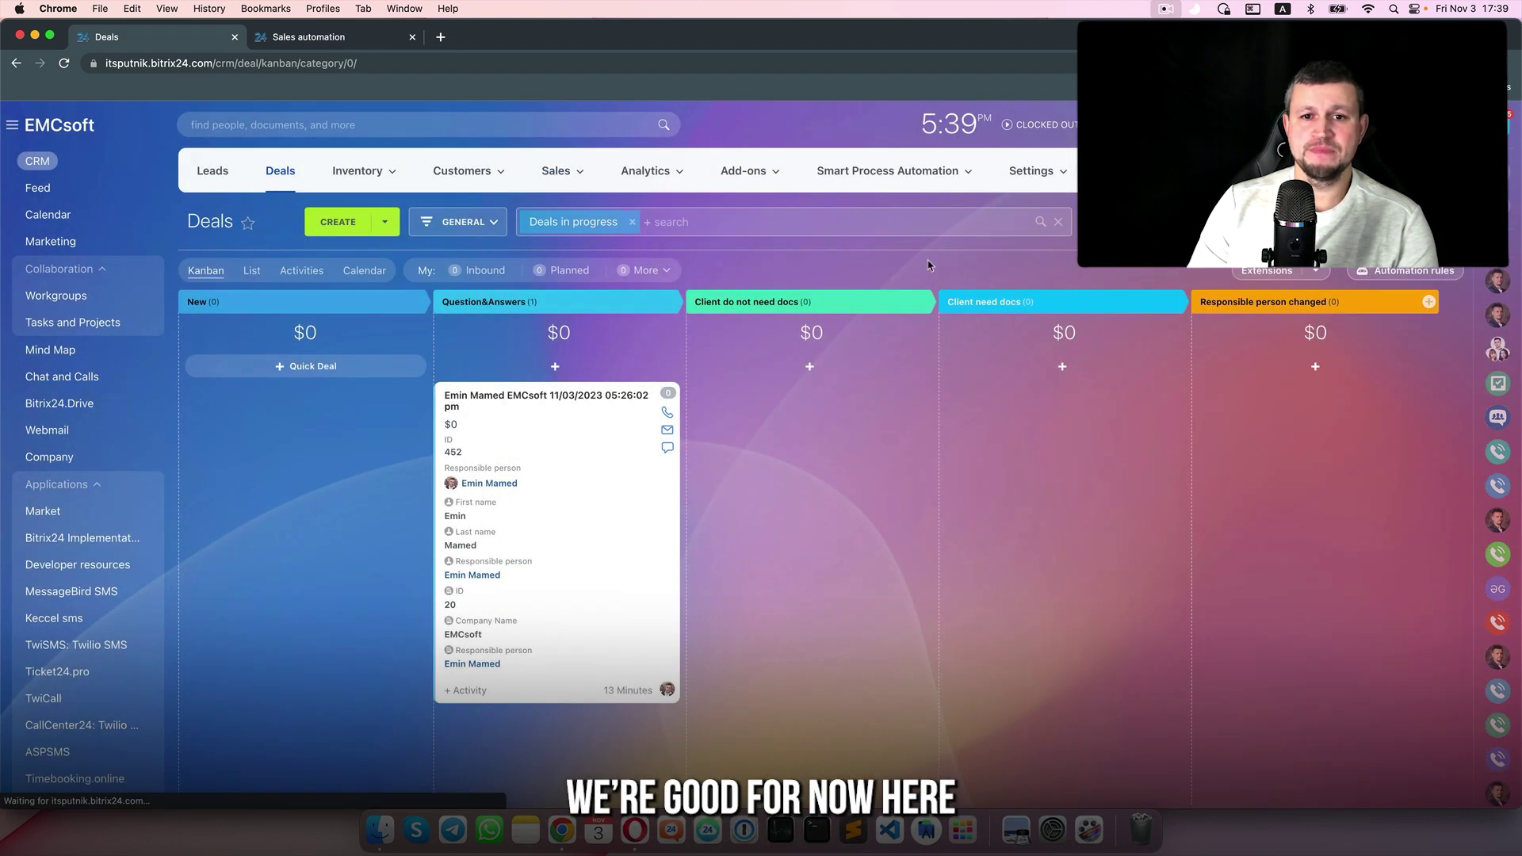
Add a Change stage rule from the Manage workflow items group to the Question&Answers stage in the deal automation
{"action": "left_click", "coordinate": [460, 221]}
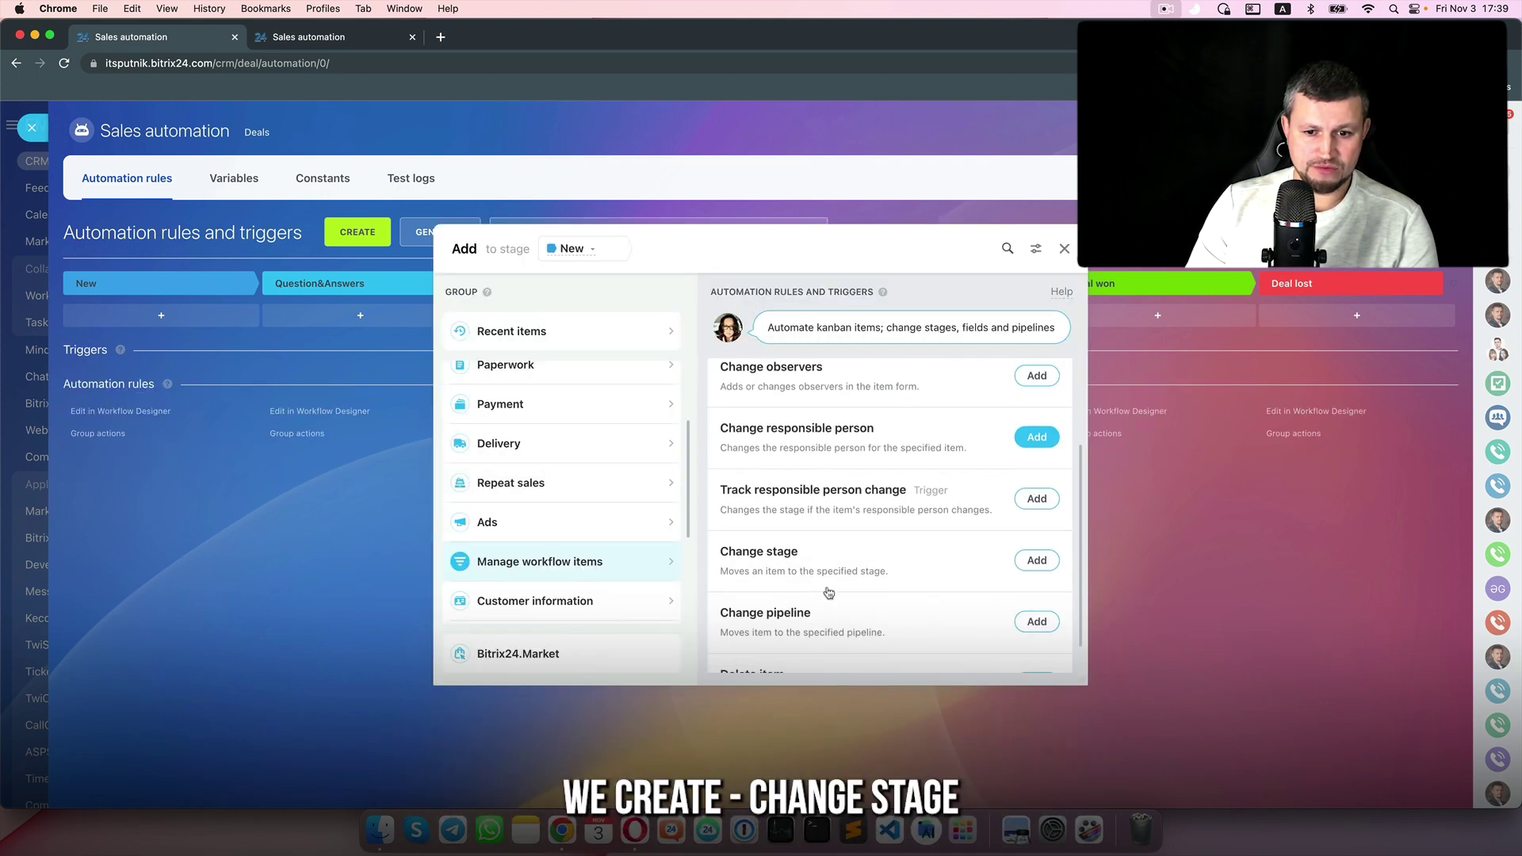
{"action": "scroll", "coordinate": [1030, 491], "scroll_direction": "down", "scroll_amount": 1}
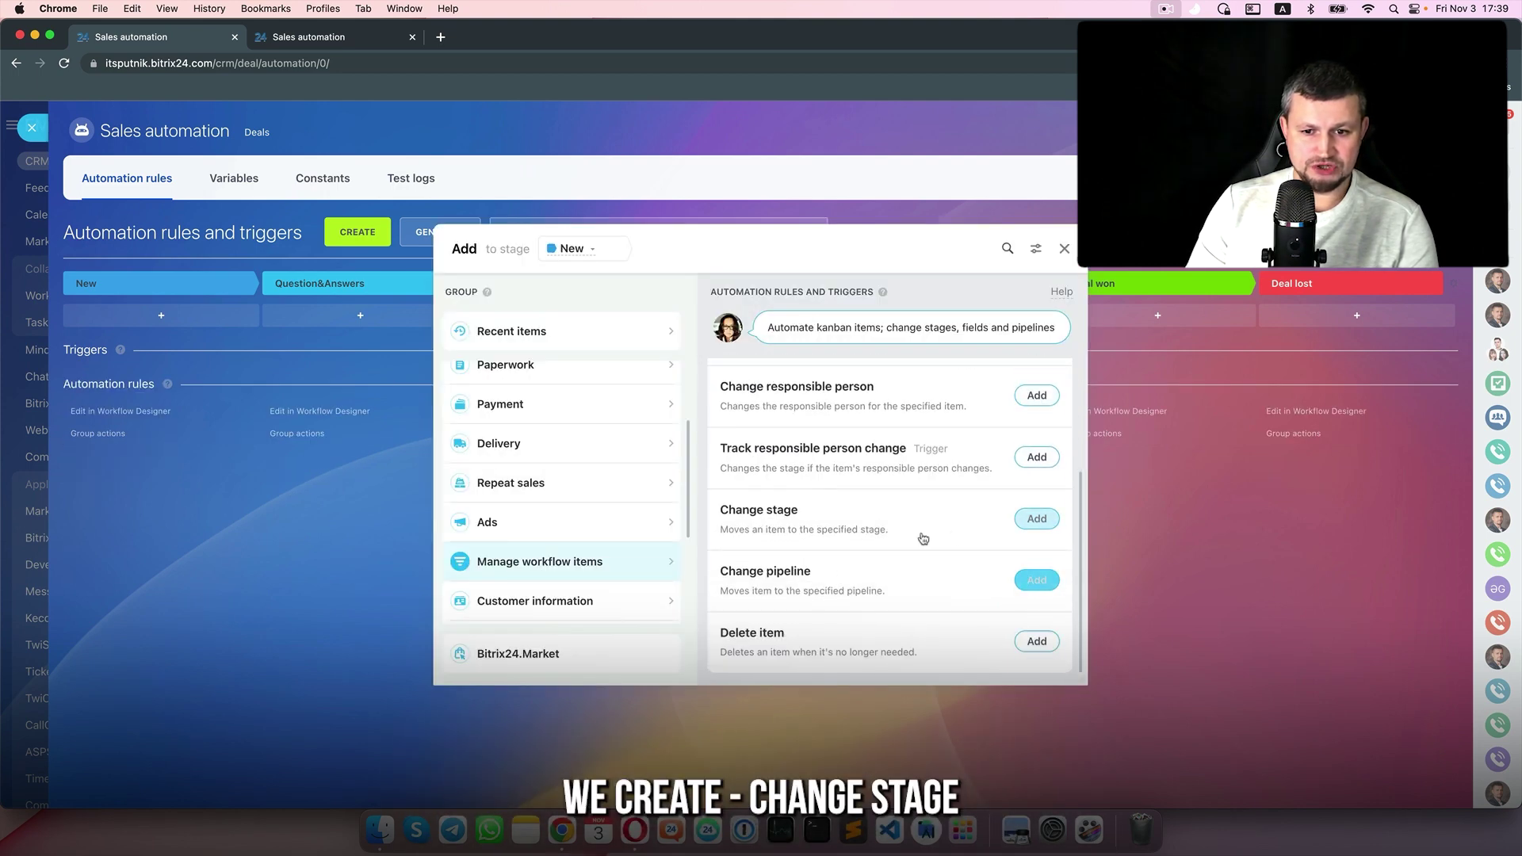
{"action": "left_click", "coordinate": [1036, 519]}
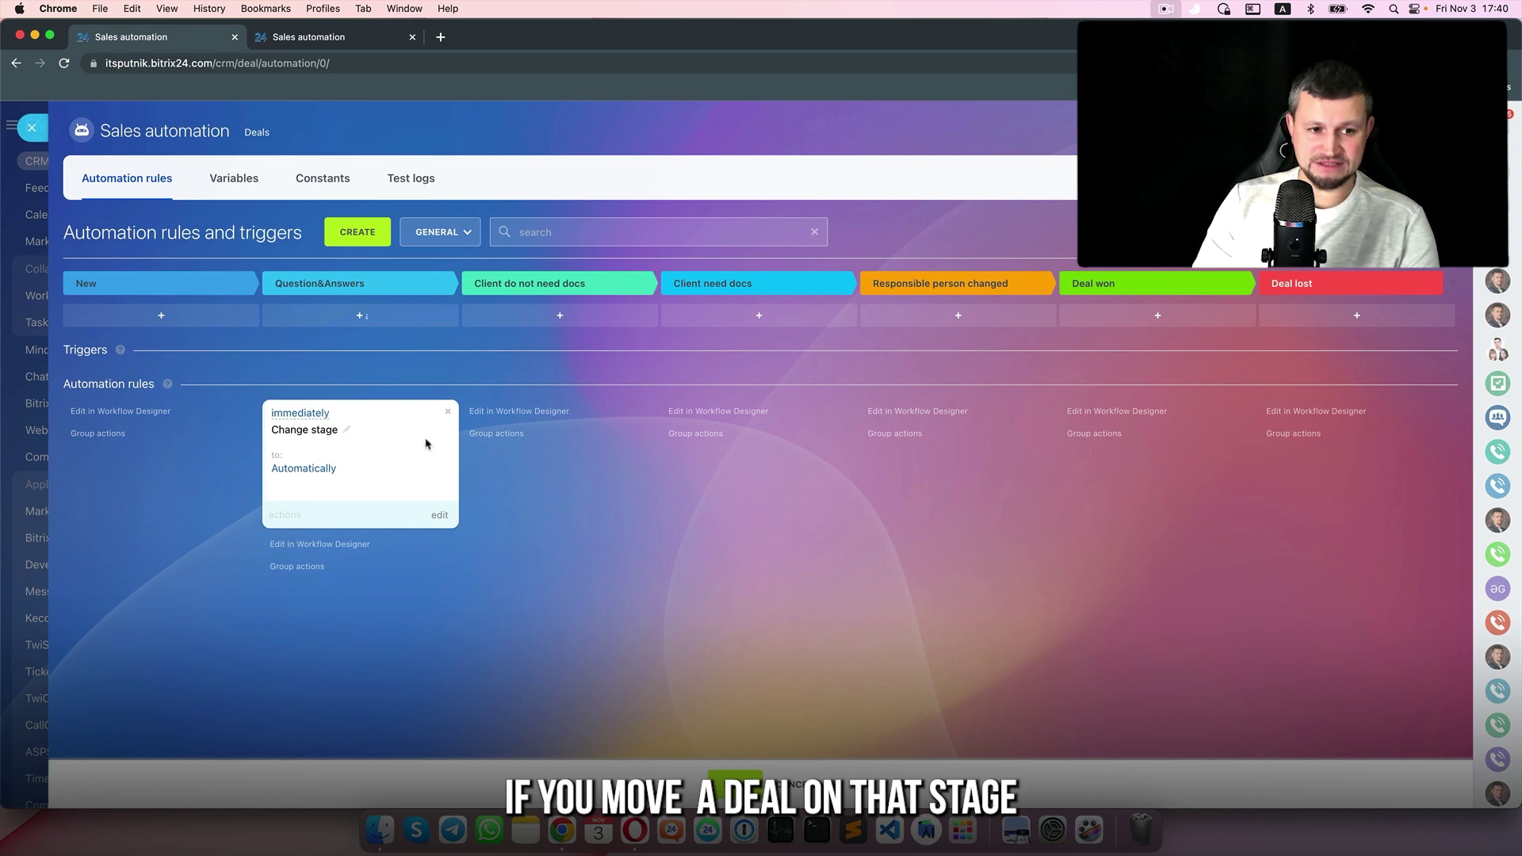
Edit the Change stage rule and add the condition "documents are needed?" equal to Yes
{"action": "left_click", "coordinate": [440, 515]}
{"action": "left_click", "coordinate": [662, 476]}
{"action": "left_click", "coordinate": [599, 421]}
{"action": "left_click", "coordinate": [598, 422]}
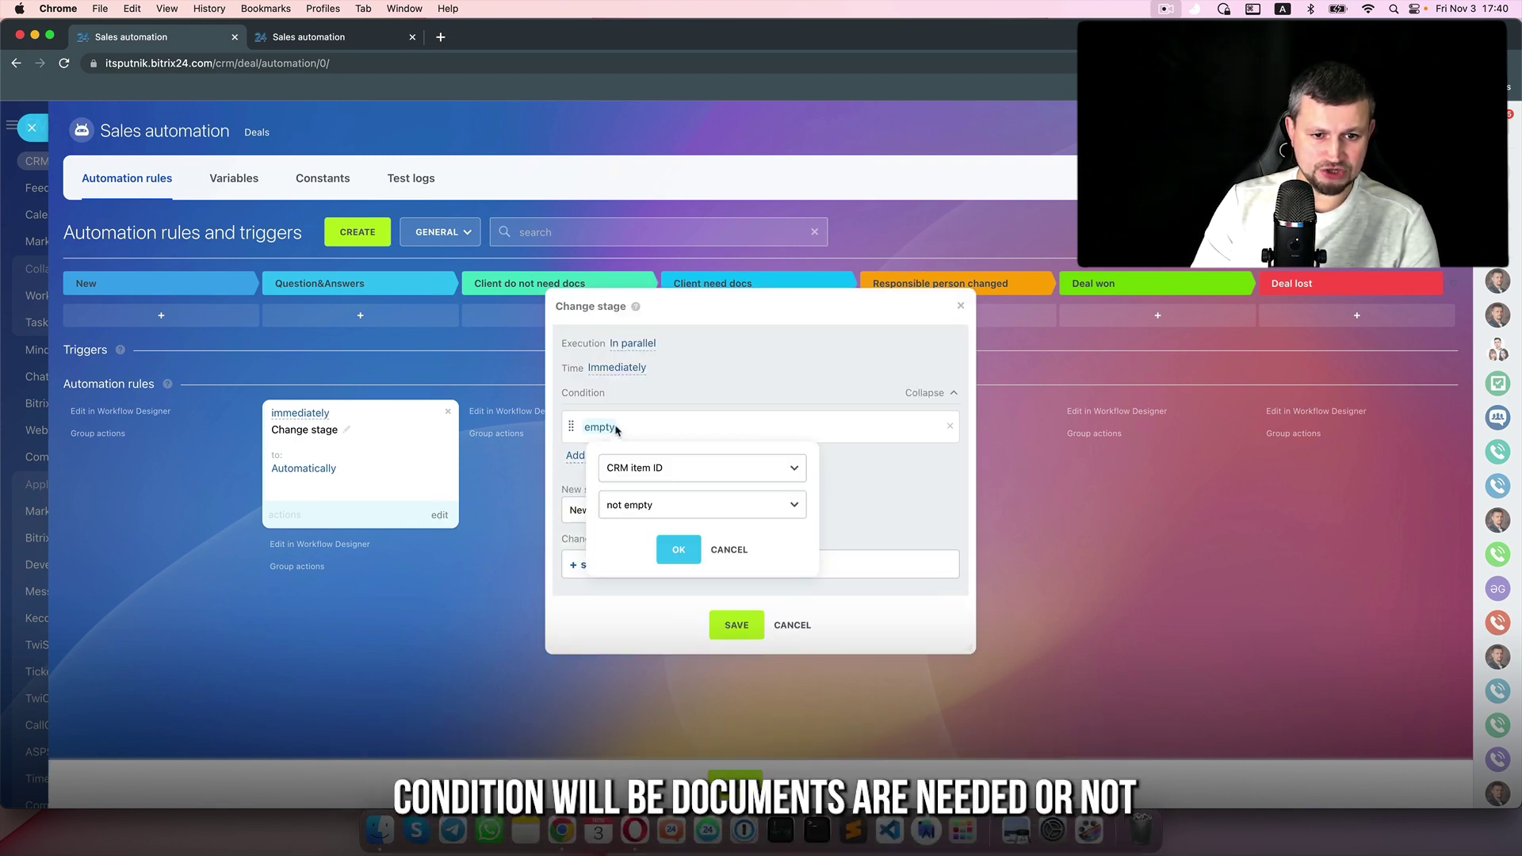
{"action": "left_click", "coordinate": [654, 467]}
{"action": "type", "text": "docu"}
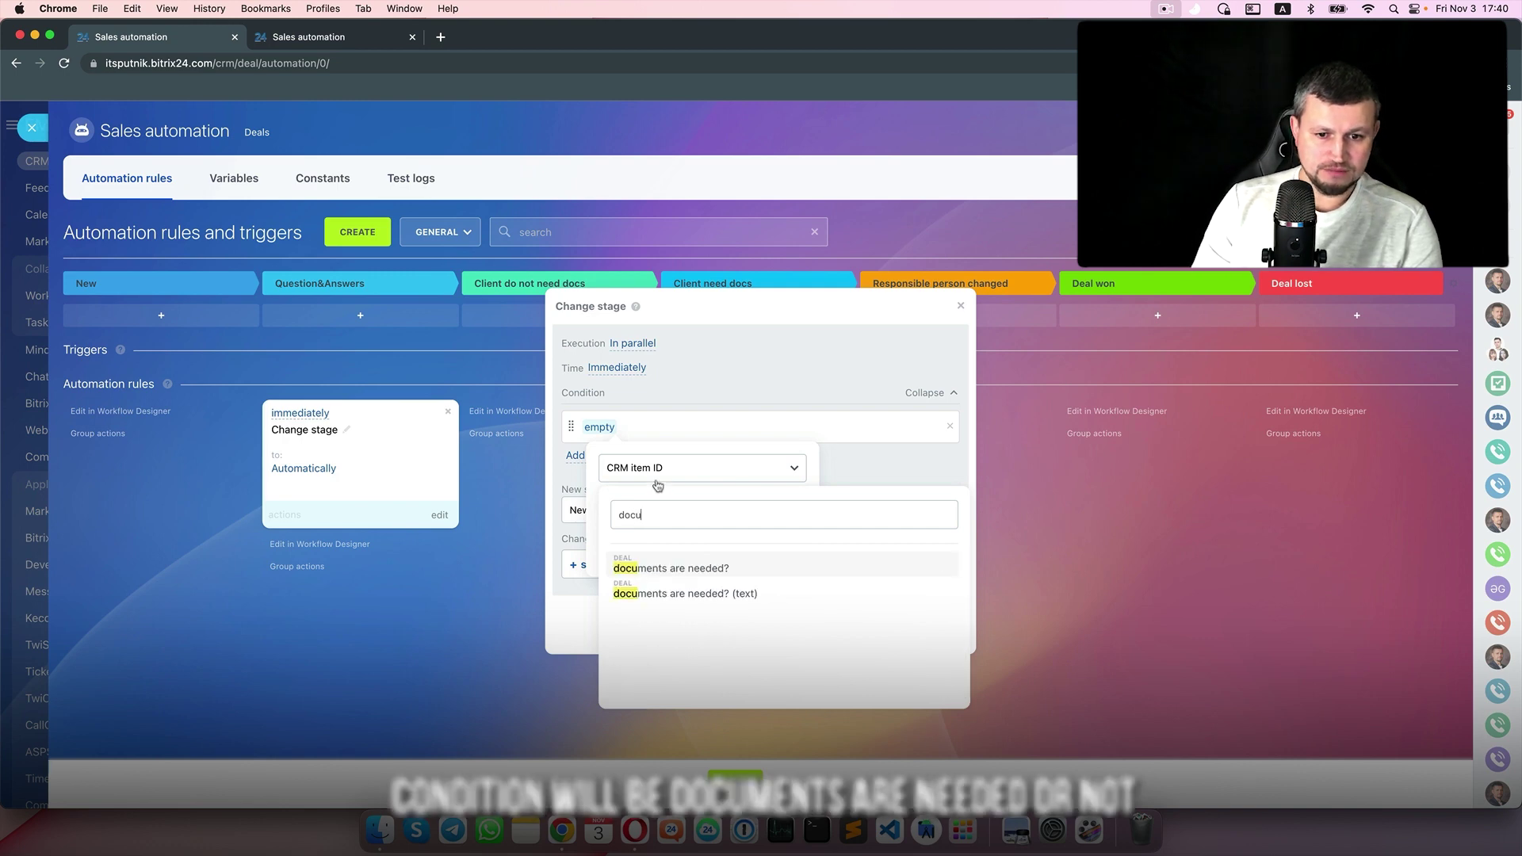
{"action": "left_click", "coordinate": [638, 557]}
{"action": "left_click", "coordinate": [702, 504]}
{"action": "left_click", "coordinate": [680, 539]}
{"action": "left_click", "coordinate": [680, 542]}
{"action": "left_click", "coordinate": [666, 559]}
{"action": "left_click", "coordinate": [683, 579]}
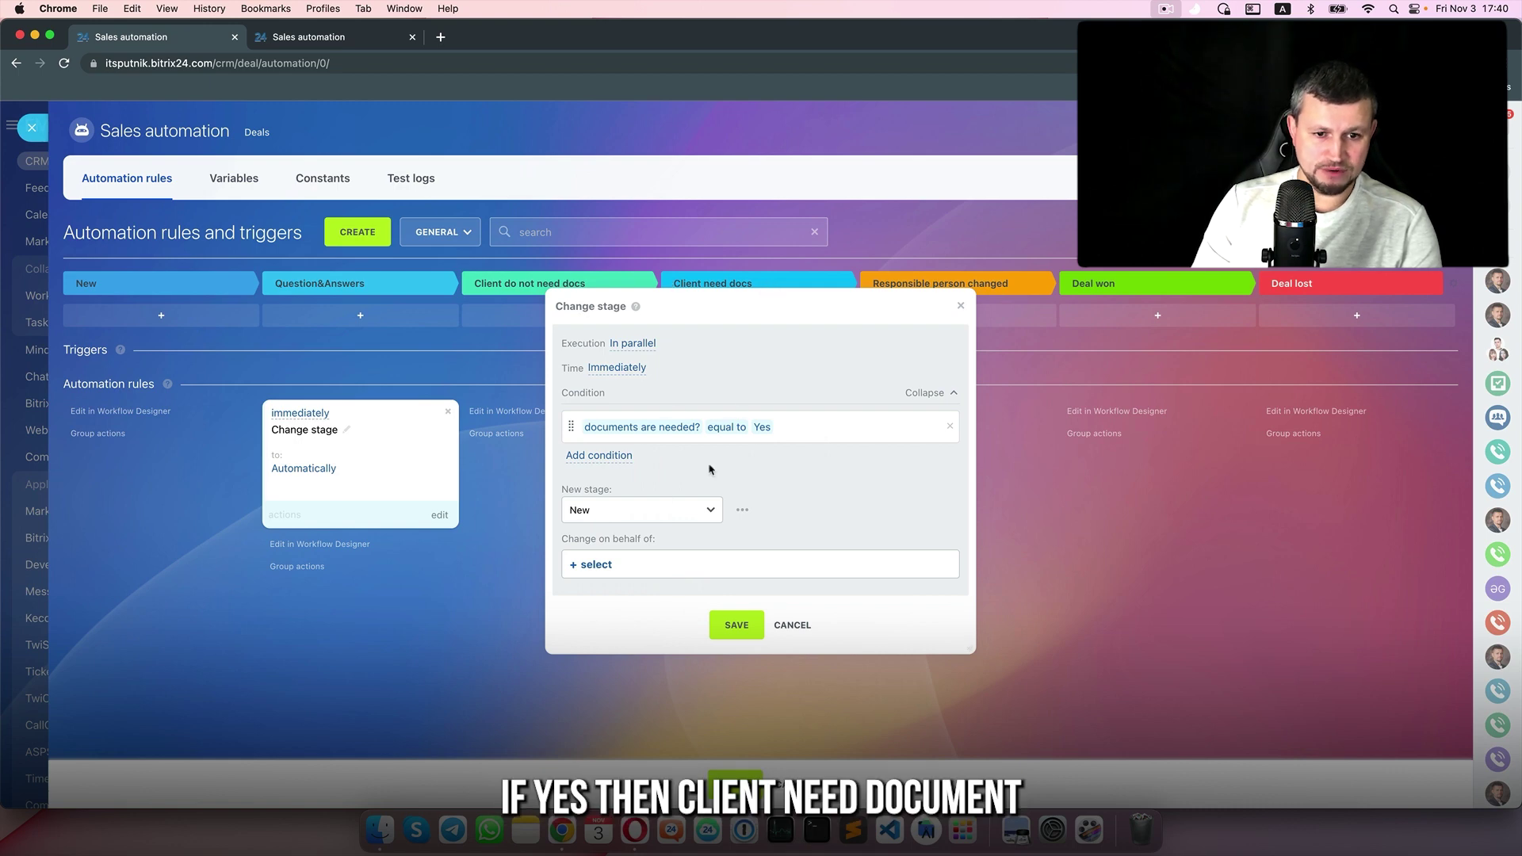
Set the rule's new stage to Client need docs, changed on behalf of the admin employee, and save the rule
{"action": "left_click", "coordinate": [696, 519]}
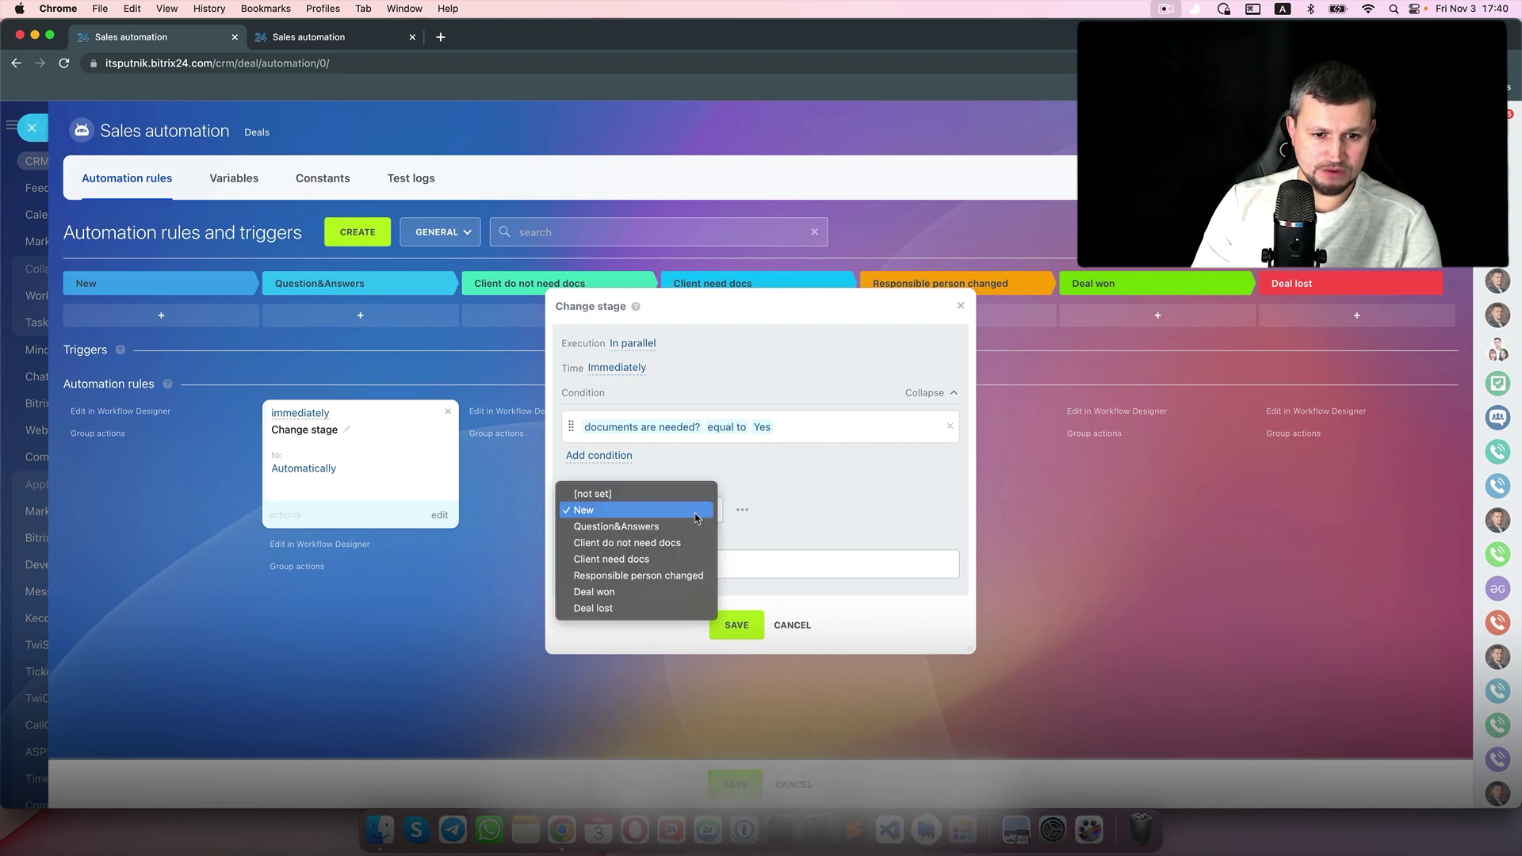
{"action": "left_click", "coordinate": [624, 558]}
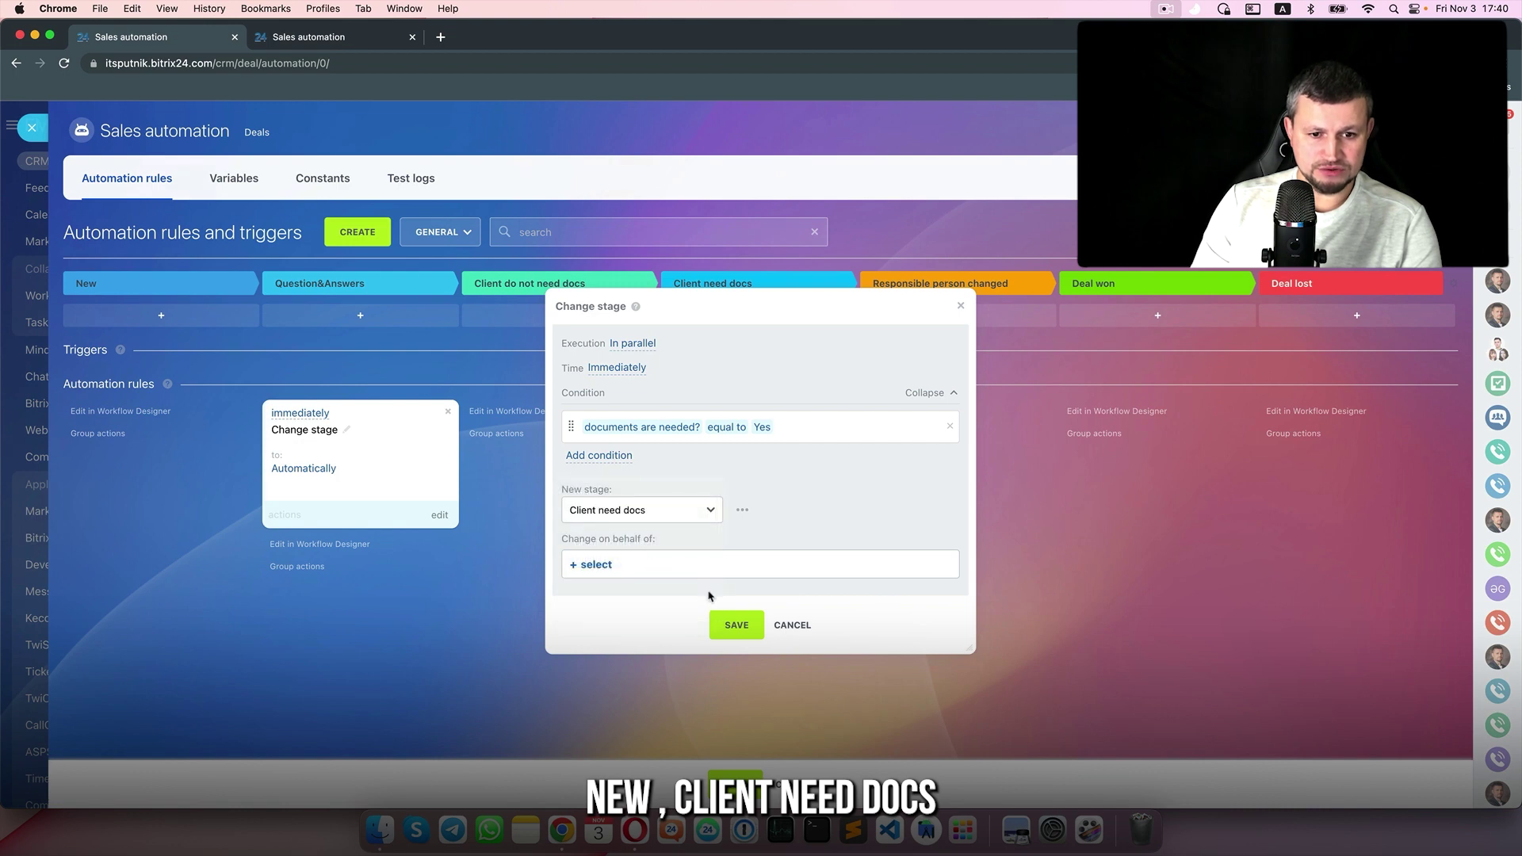
{"action": "left_click", "coordinate": [600, 564]}
{"action": "left_click", "coordinate": [654, 319]}
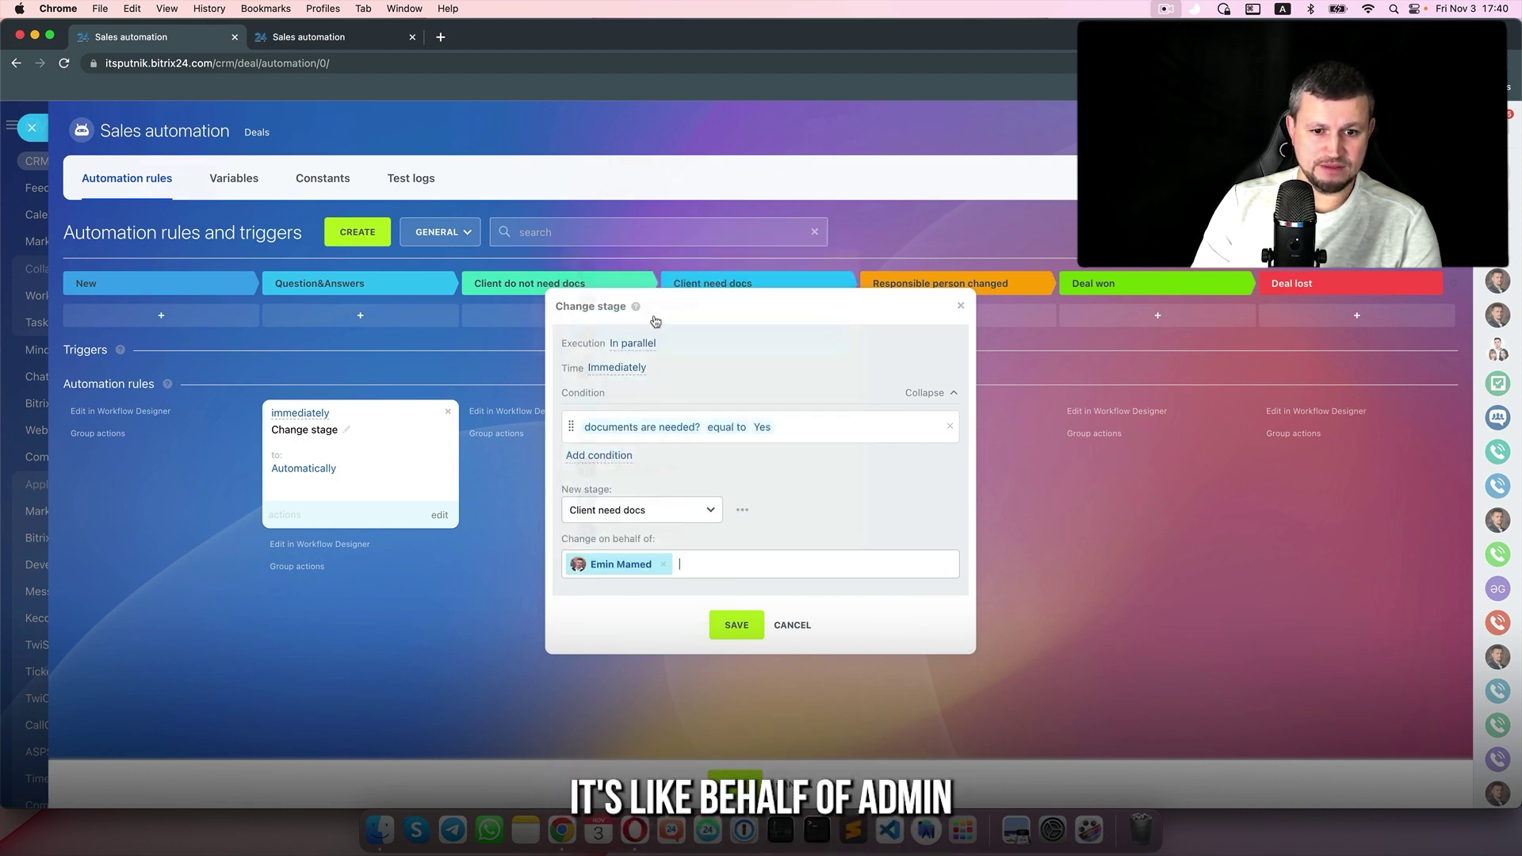
{"action": "left_click", "coordinate": [736, 625]}
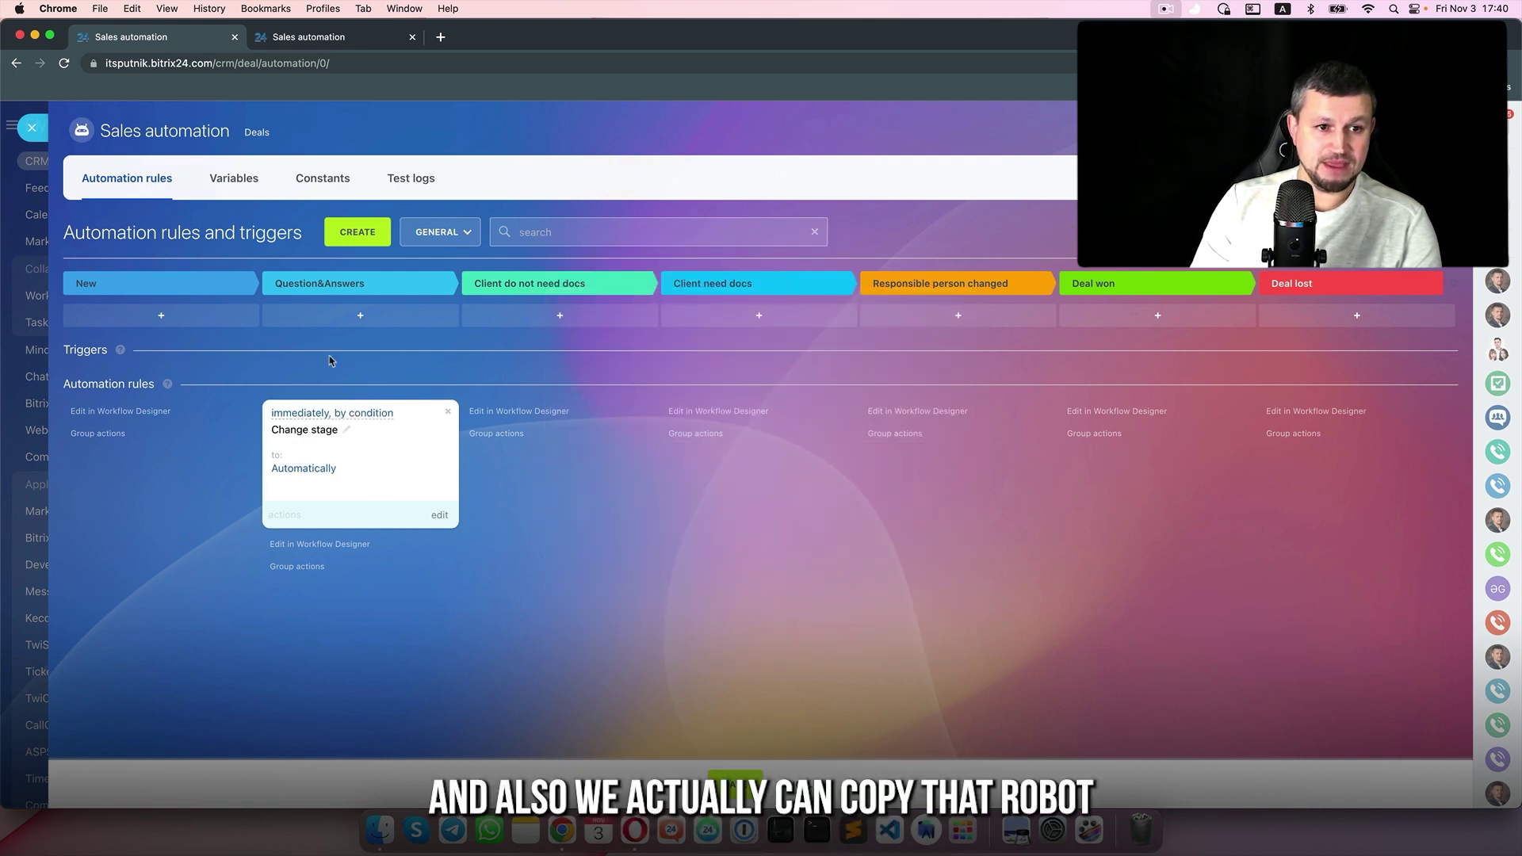
Copy the Change stage rule and set the copy's condition to "documents are needed?" equal to No
{"action": "left_click", "coordinate": [293, 521]}
{"action": "left_click", "coordinate": [288, 550]}
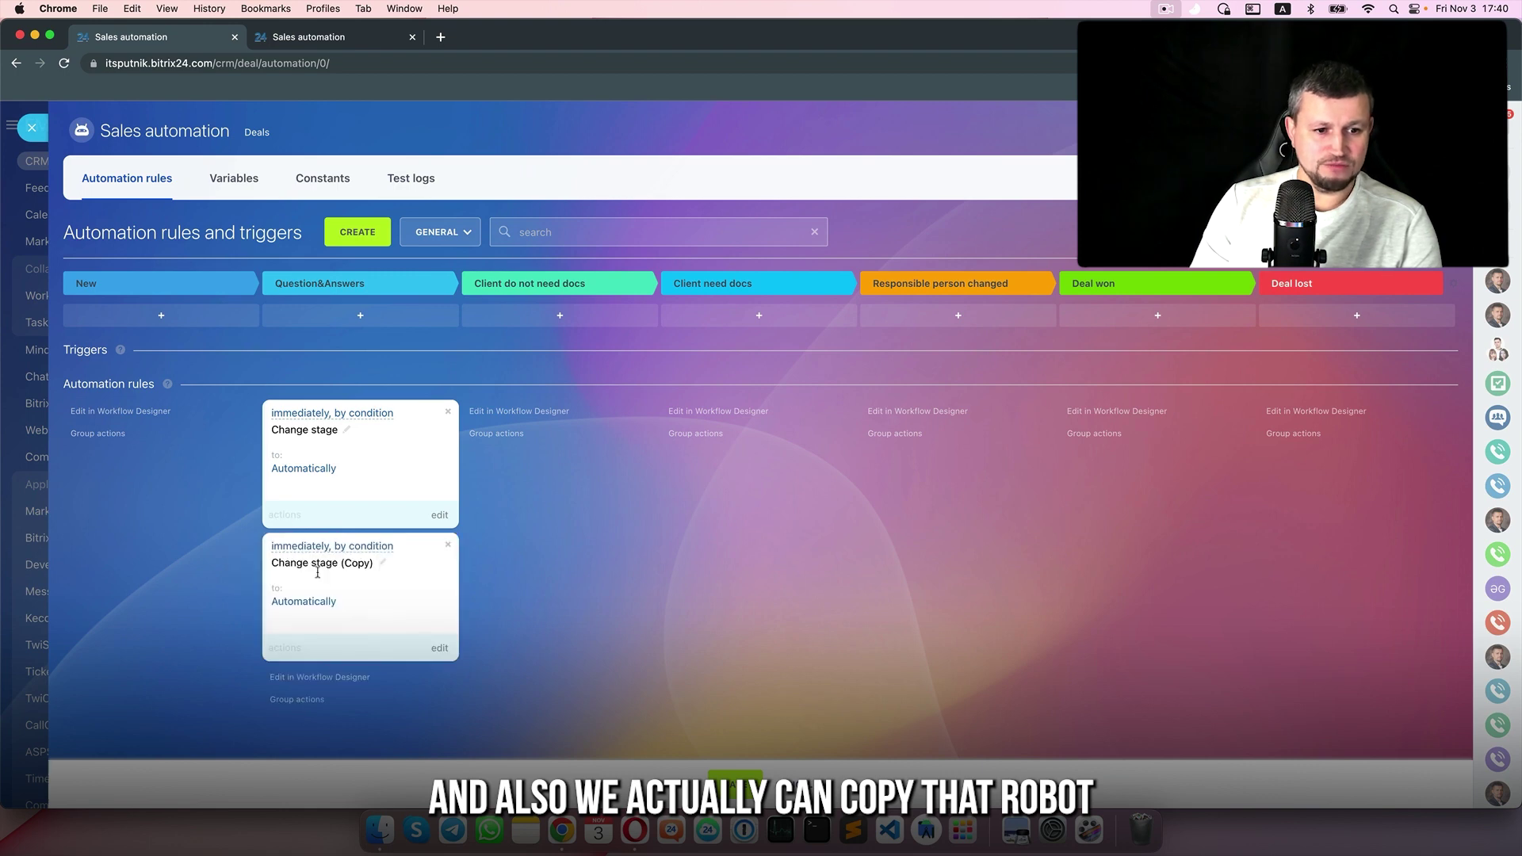
{"action": "left_click", "coordinate": [441, 649]}
{"action": "left_click", "coordinate": [763, 412]}
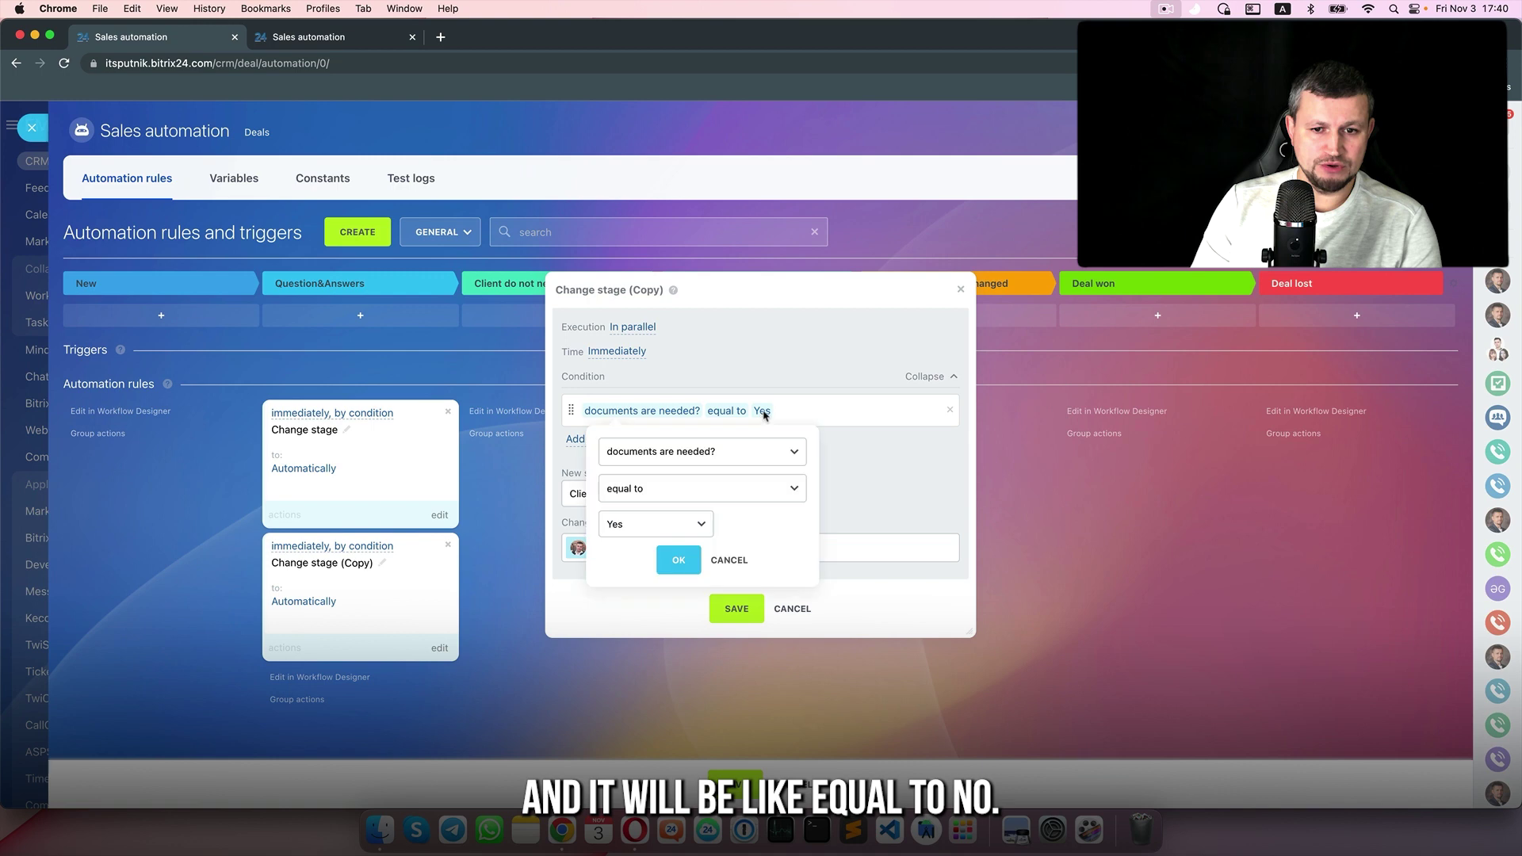
{"action": "left_click", "coordinate": [670, 527]}
{"action": "left_click", "coordinate": [674, 539]}
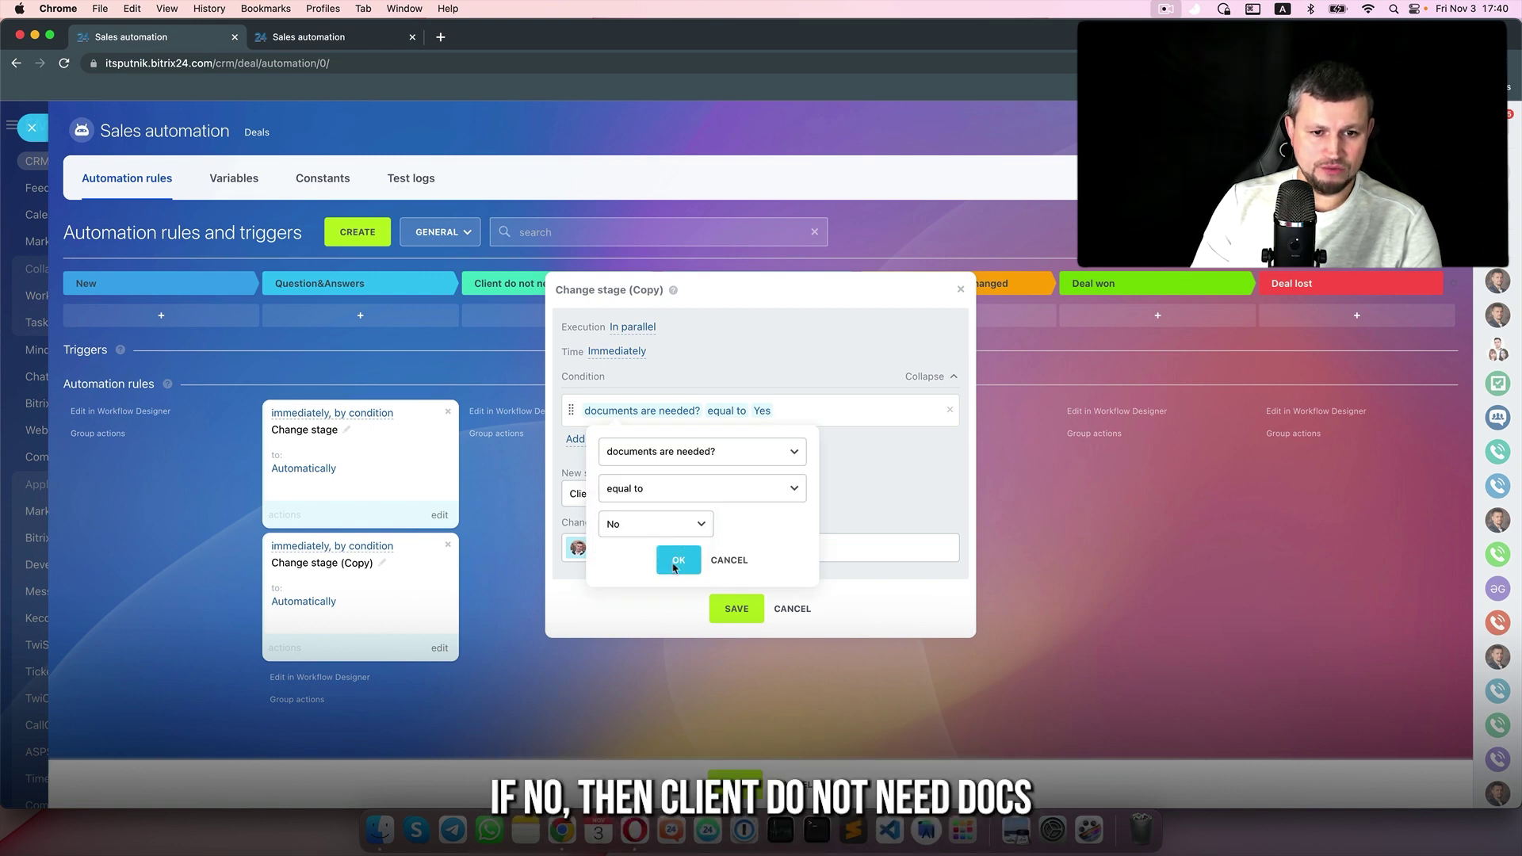
{"action": "left_click", "coordinate": [675, 564]}
Set the copied rule's new stage to Client do not need docs, save it and close the automation rules
{"action": "left_click", "coordinate": [656, 496]}
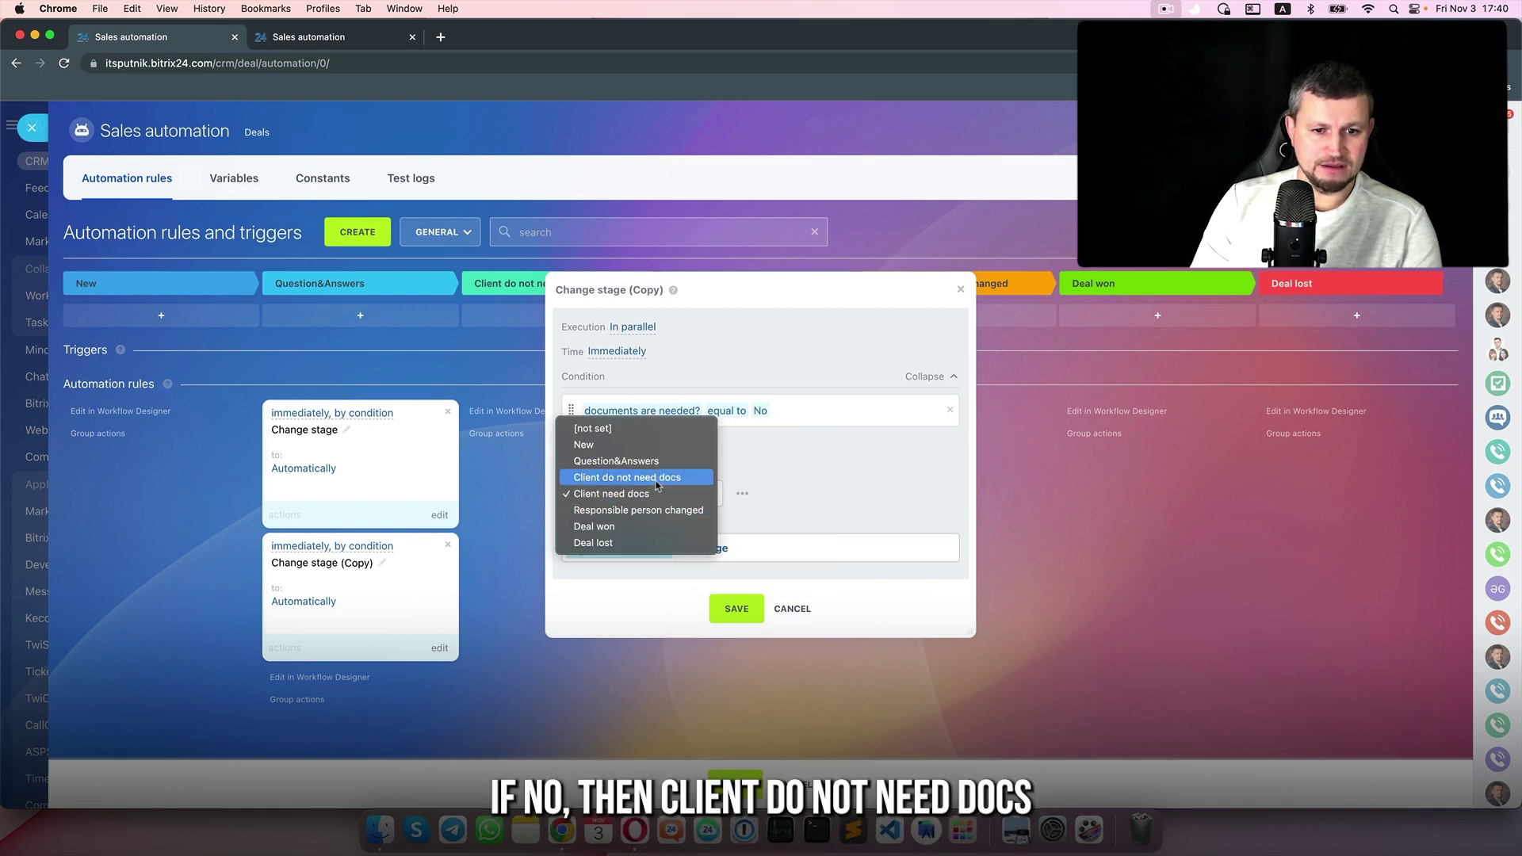
{"action": "left_click", "coordinate": [656, 477]}
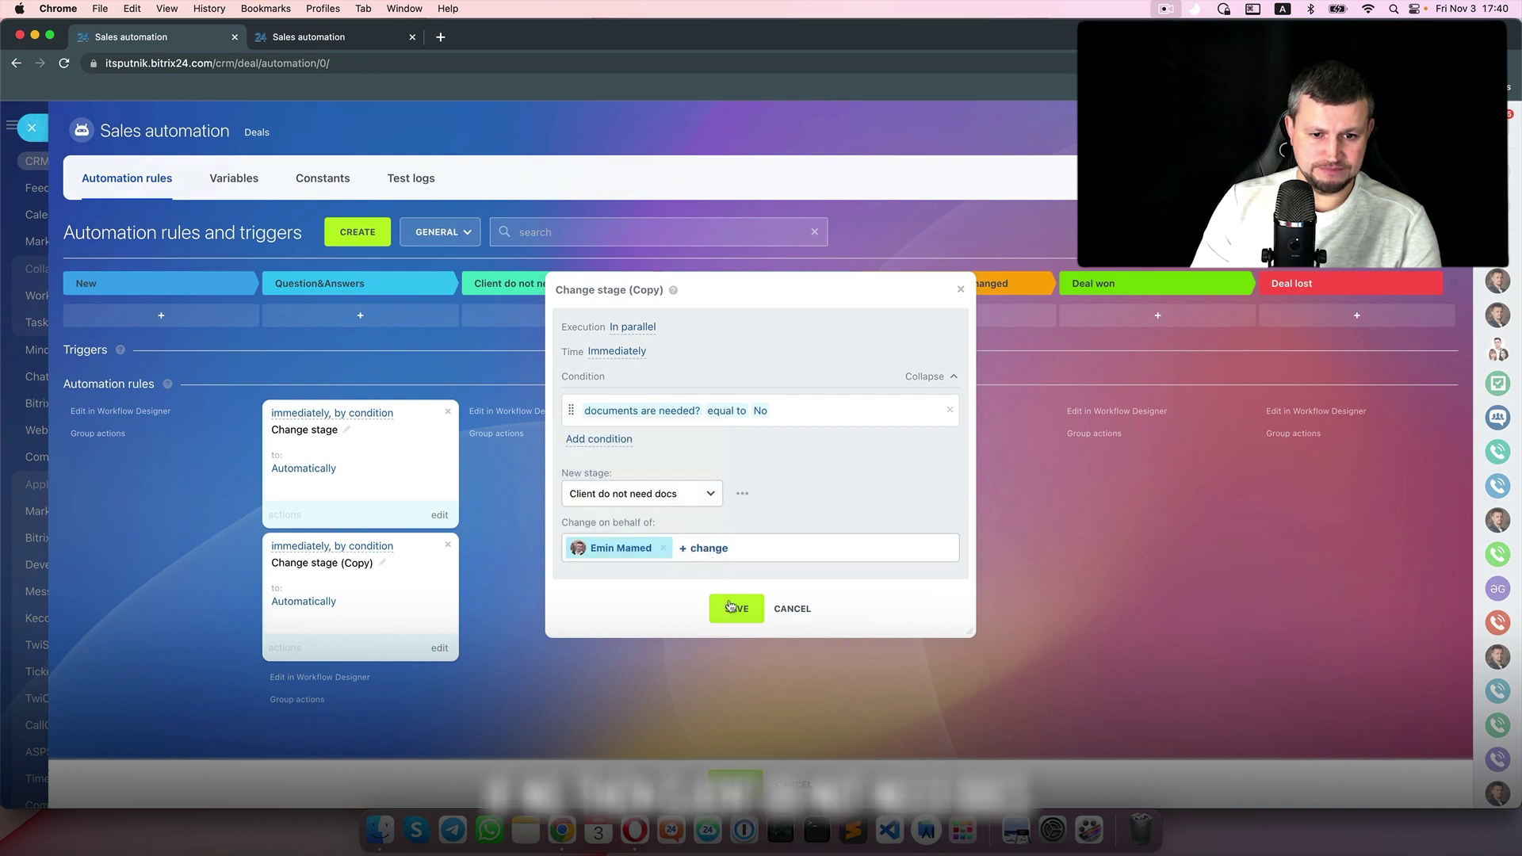
{"action": "left_click", "coordinate": [734, 611]}
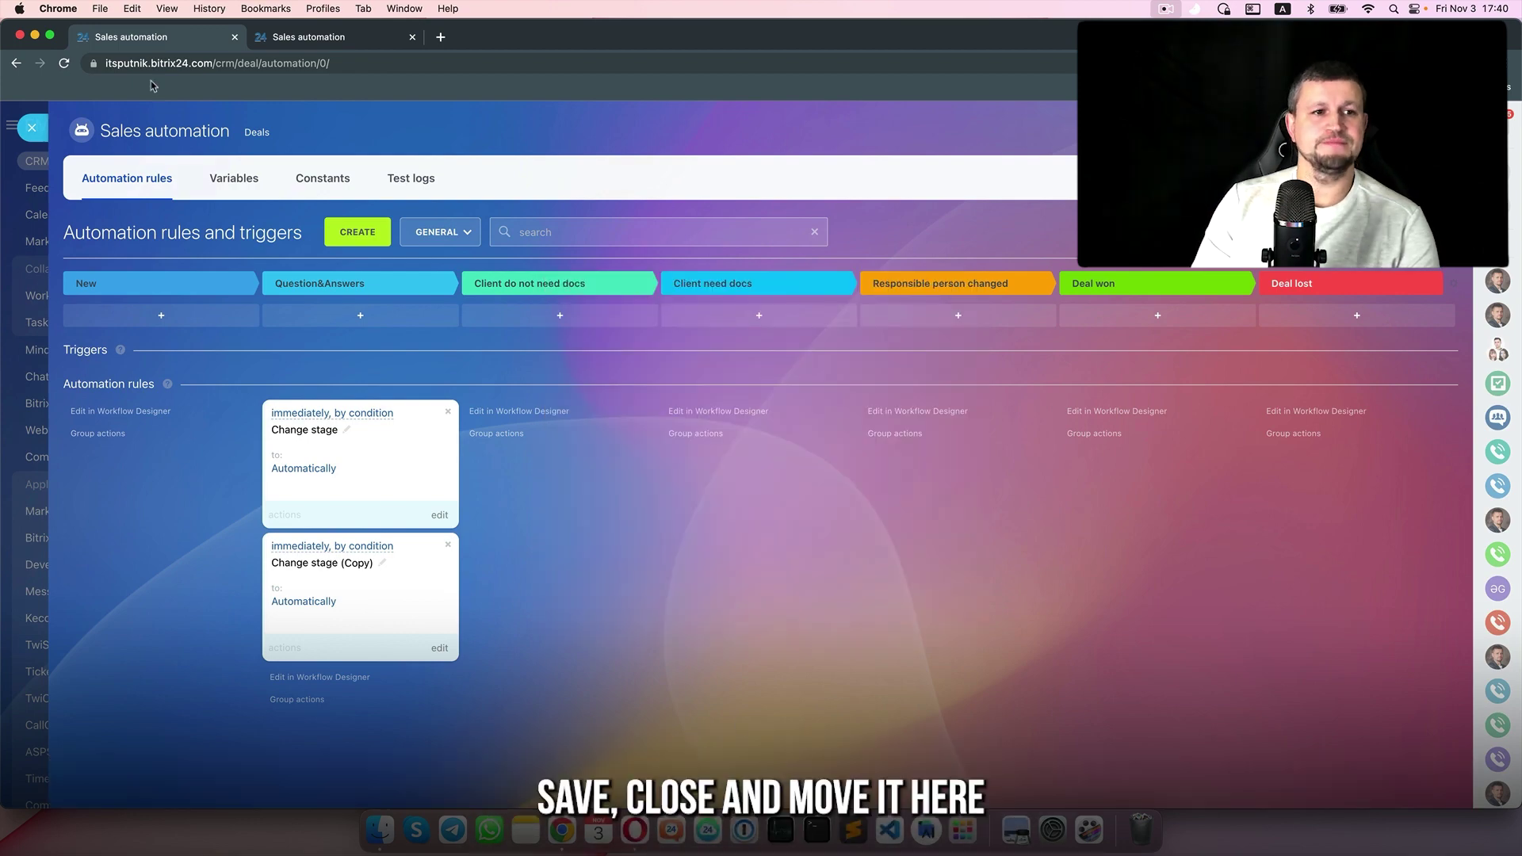
{"action": "key", "text": "Escape"}
Move the deal from Question&Answers back to New and open its "documents are needed?" field area
{"action": "left_click_drag", "start_coordinate": [593, 442], "coordinate": [245, 416]}
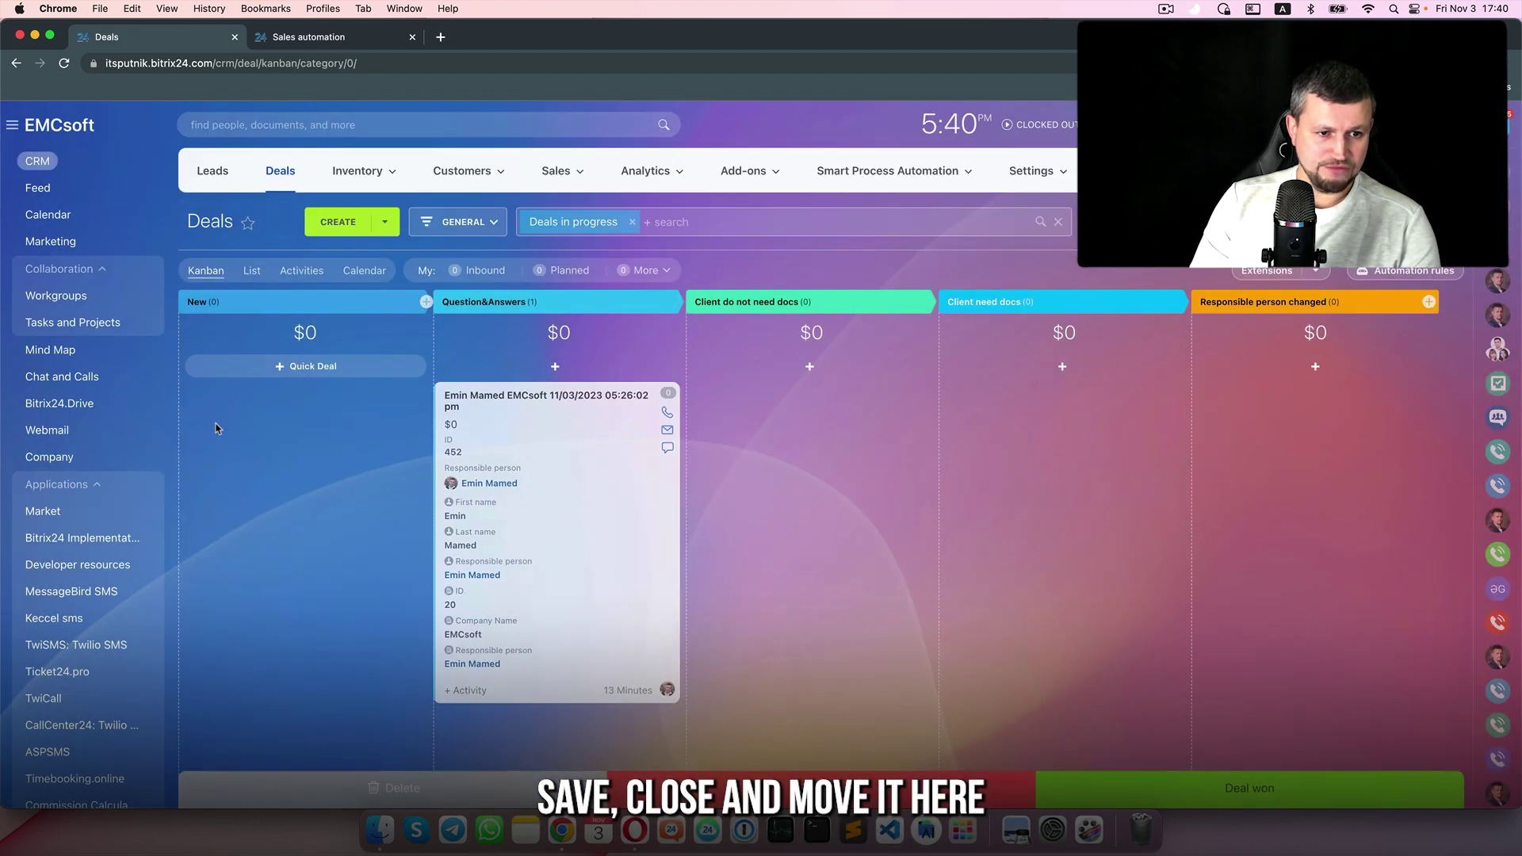
{"action": "left_click", "coordinate": [246, 416]}
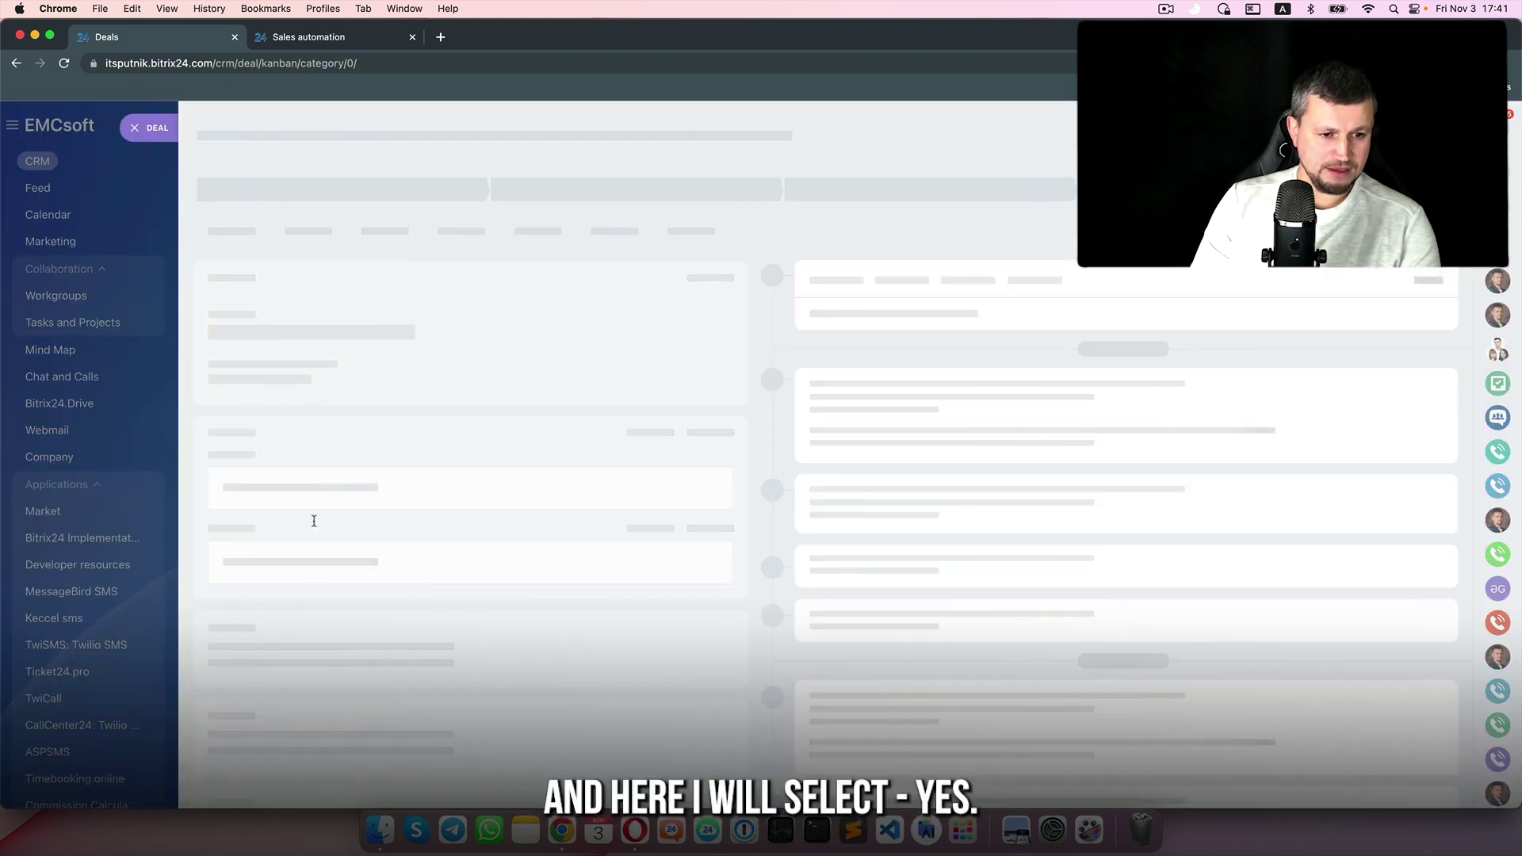
{"action": "scroll", "coordinate": [314, 523], "scroll_direction": "down", "scroll_amount": 4}
{"action": "scroll", "coordinate": [314, 523], "scroll_direction": "down", "scroll_amount": 2}
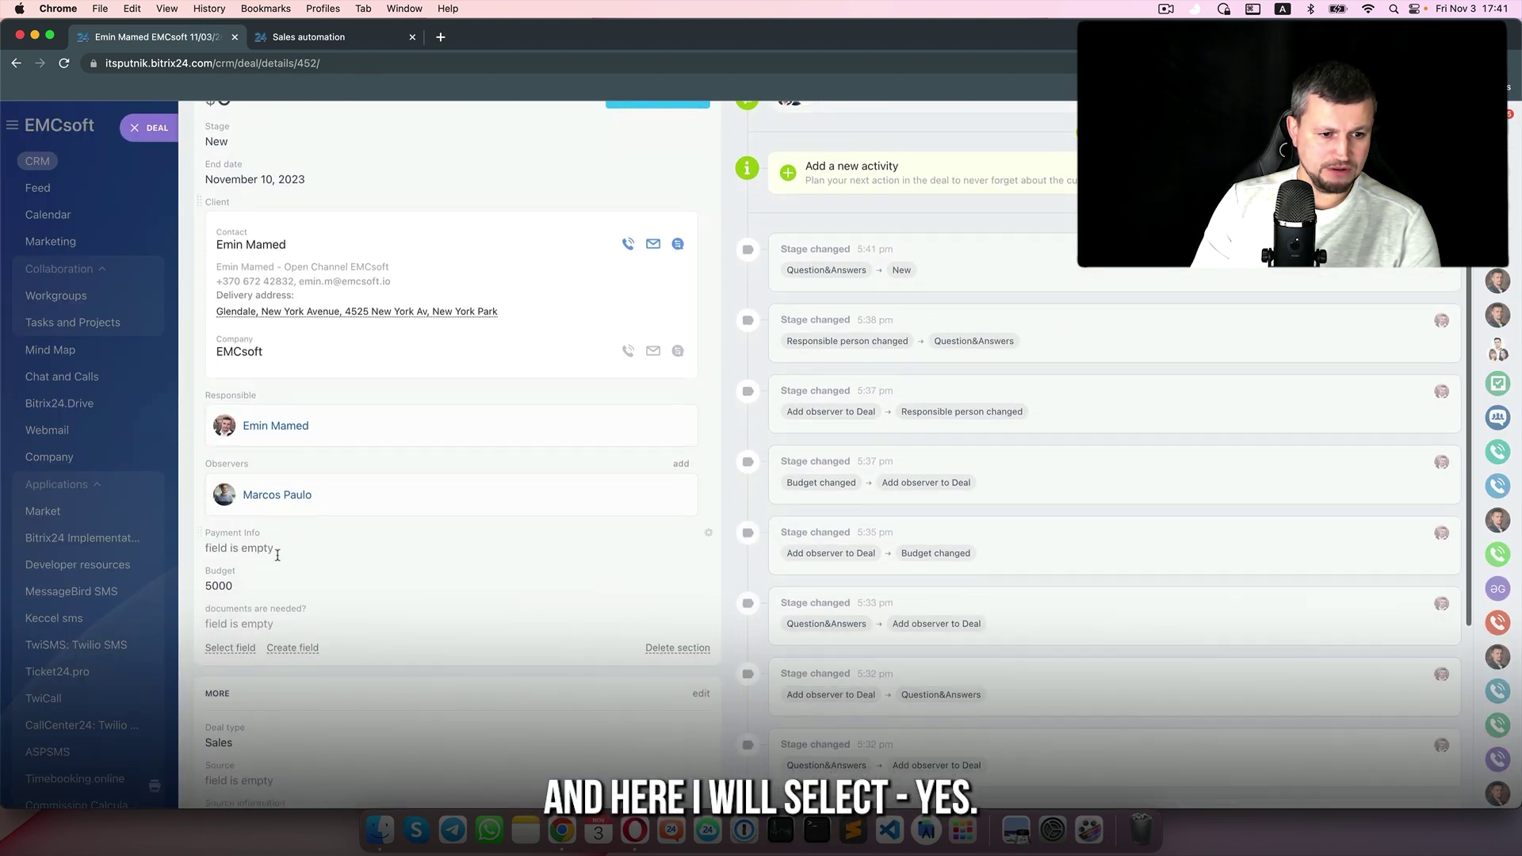
Set the deal's "documents are needed?" field to Yes, save it and move the deal to Question&Answers
{"action": "left_click", "coordinate": [235, 626]}
{"action": "left_click", "coordinate": [242, 632]}
{"action": "left_click", "coordinate": [237, 688]}
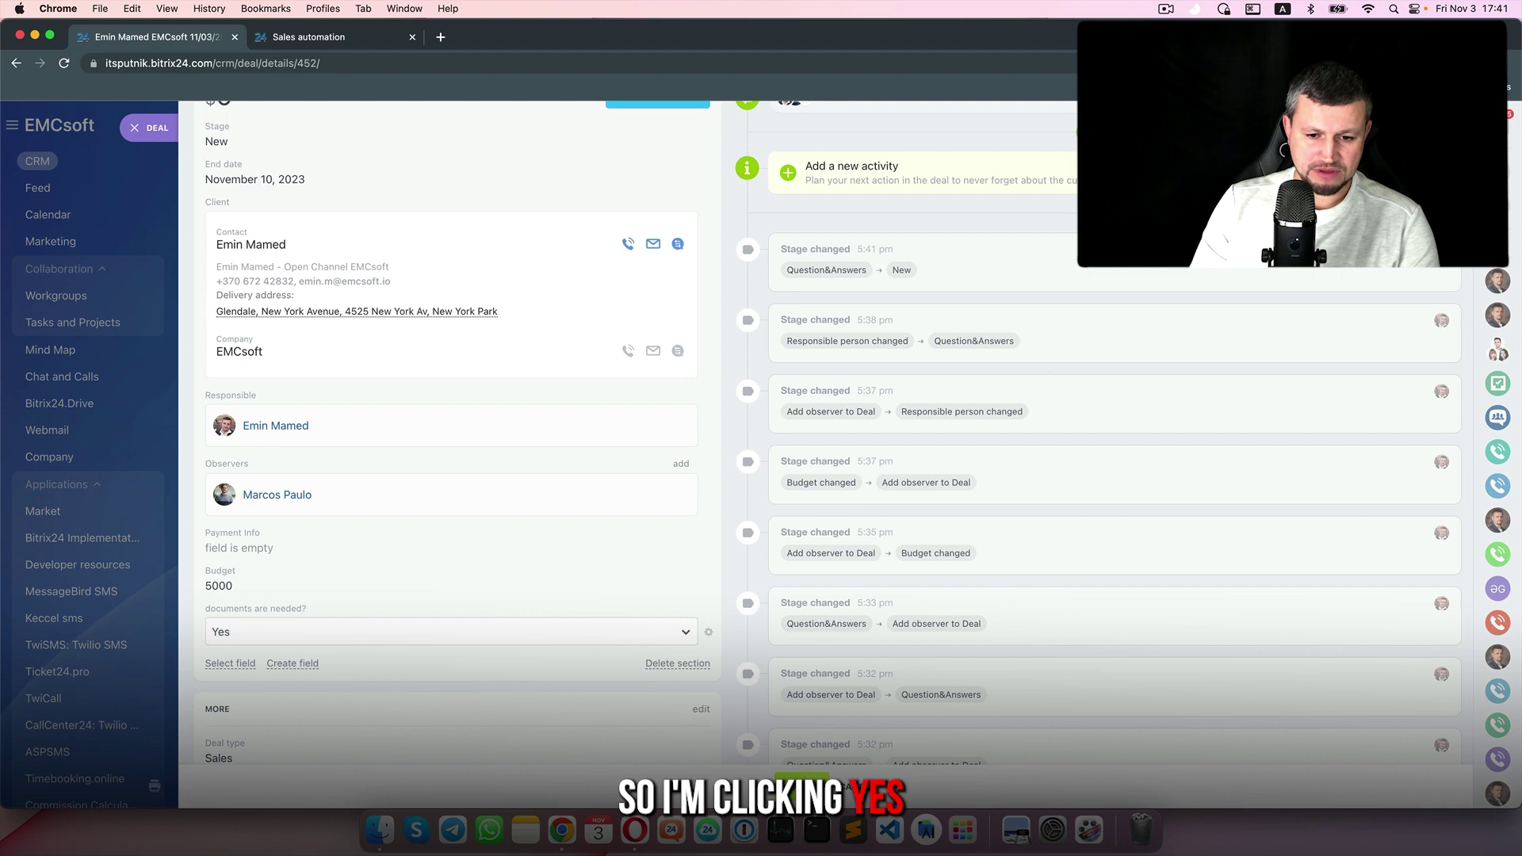
{"action": "left_click", "coordinate": [800, 778]}
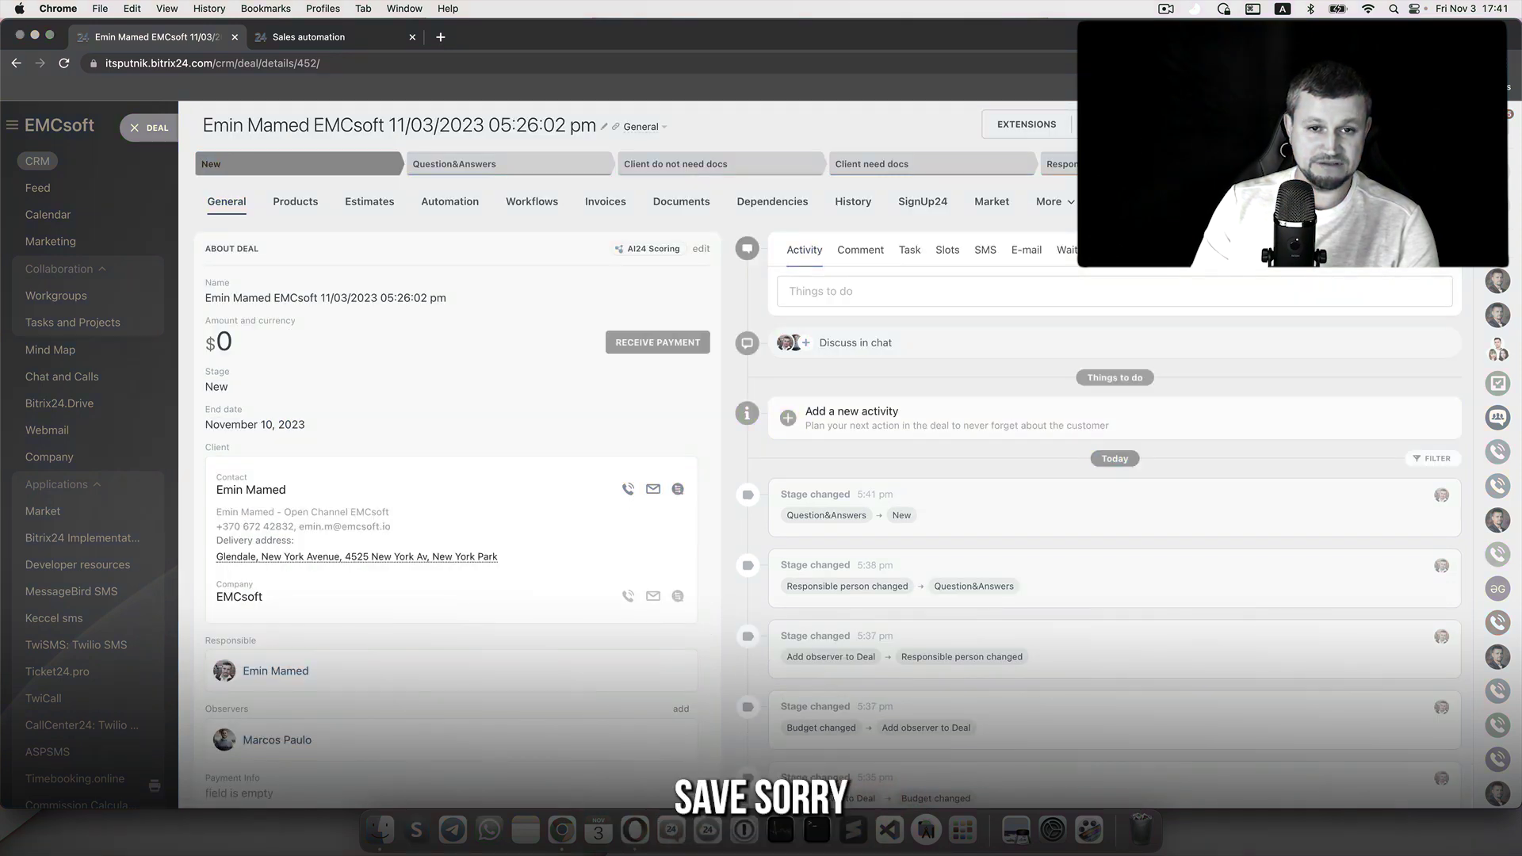
{"action": "left_click", "coordinate": [135, 125]}
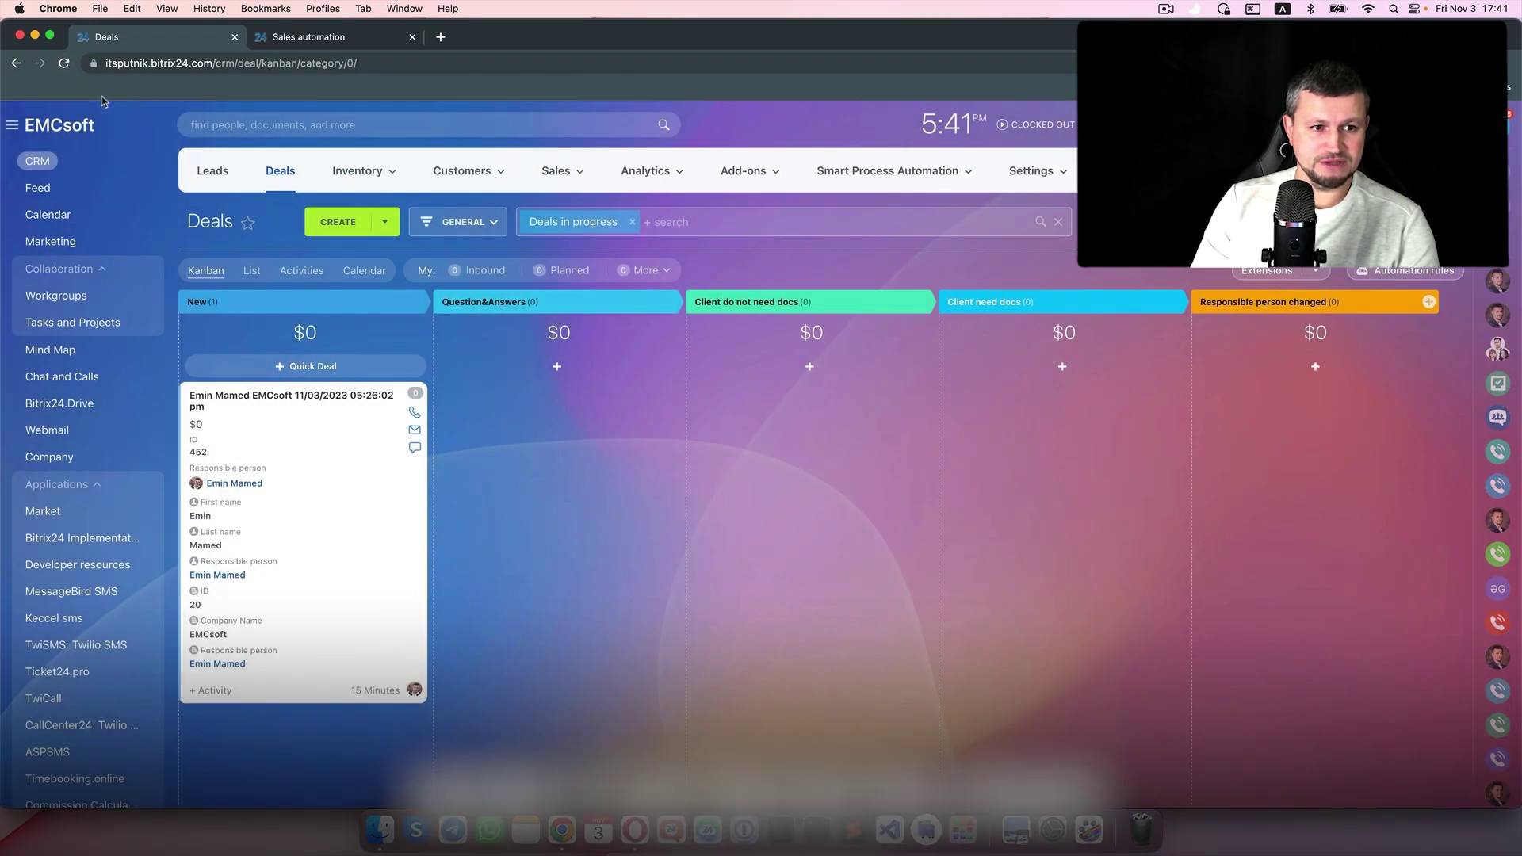
{"action": "left_click_drag", "start_coordinate": [266, 408], "coordinate": [464, 403]}
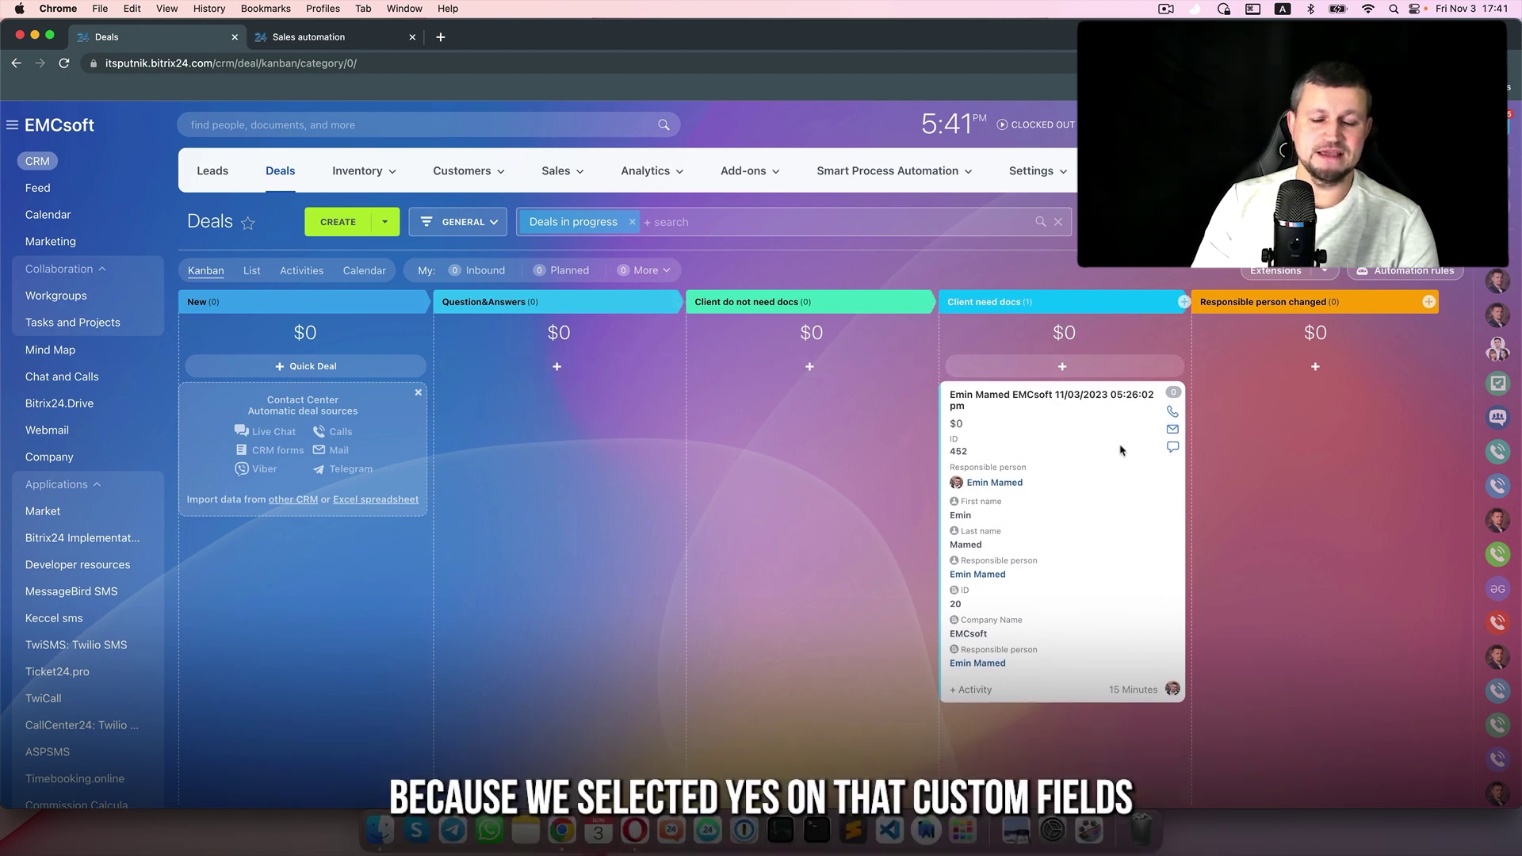
Move the deal from Client need docs back to New and open it
{"action": "left_click_drag", "start_coordinate": [1121, 429], "coordinate": [279, 414]}
{"action": "left_click", "coordinate": [287, 402]}
{"action": "scroll", "coordinate": [288, 645], "scroll_direction": "down", "scroll_amount": 5}
Set the deal's "documents are needed?" field to No, save it and move the deal to Question&Answers
{"action": "left_click", "coordinate": [237, 564]}
{"action": "left_click", "coordinate": [248, 657]}
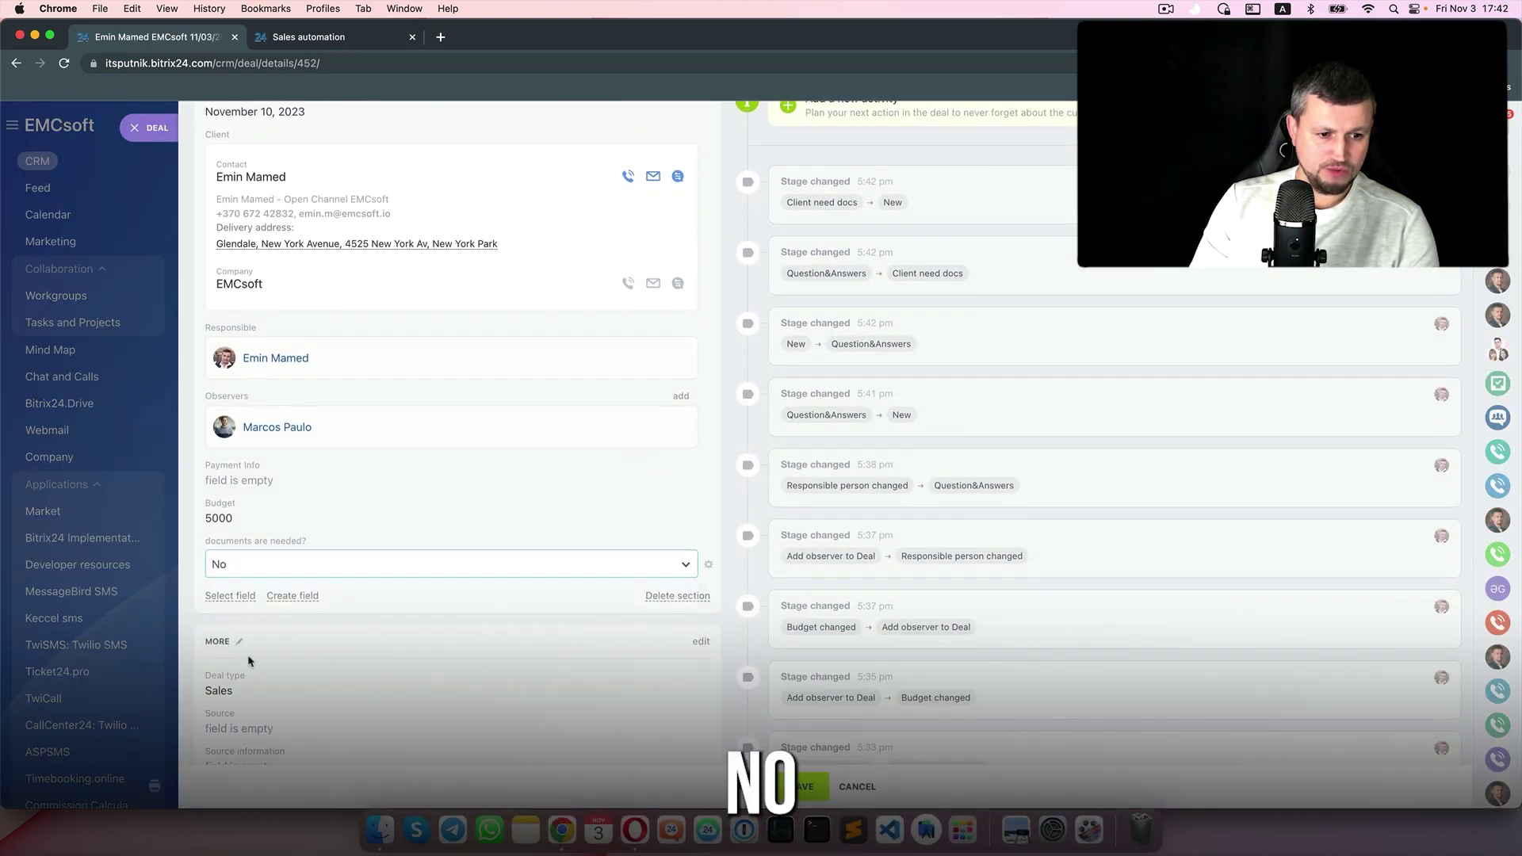
{"action": "key", "text": "Escape"}
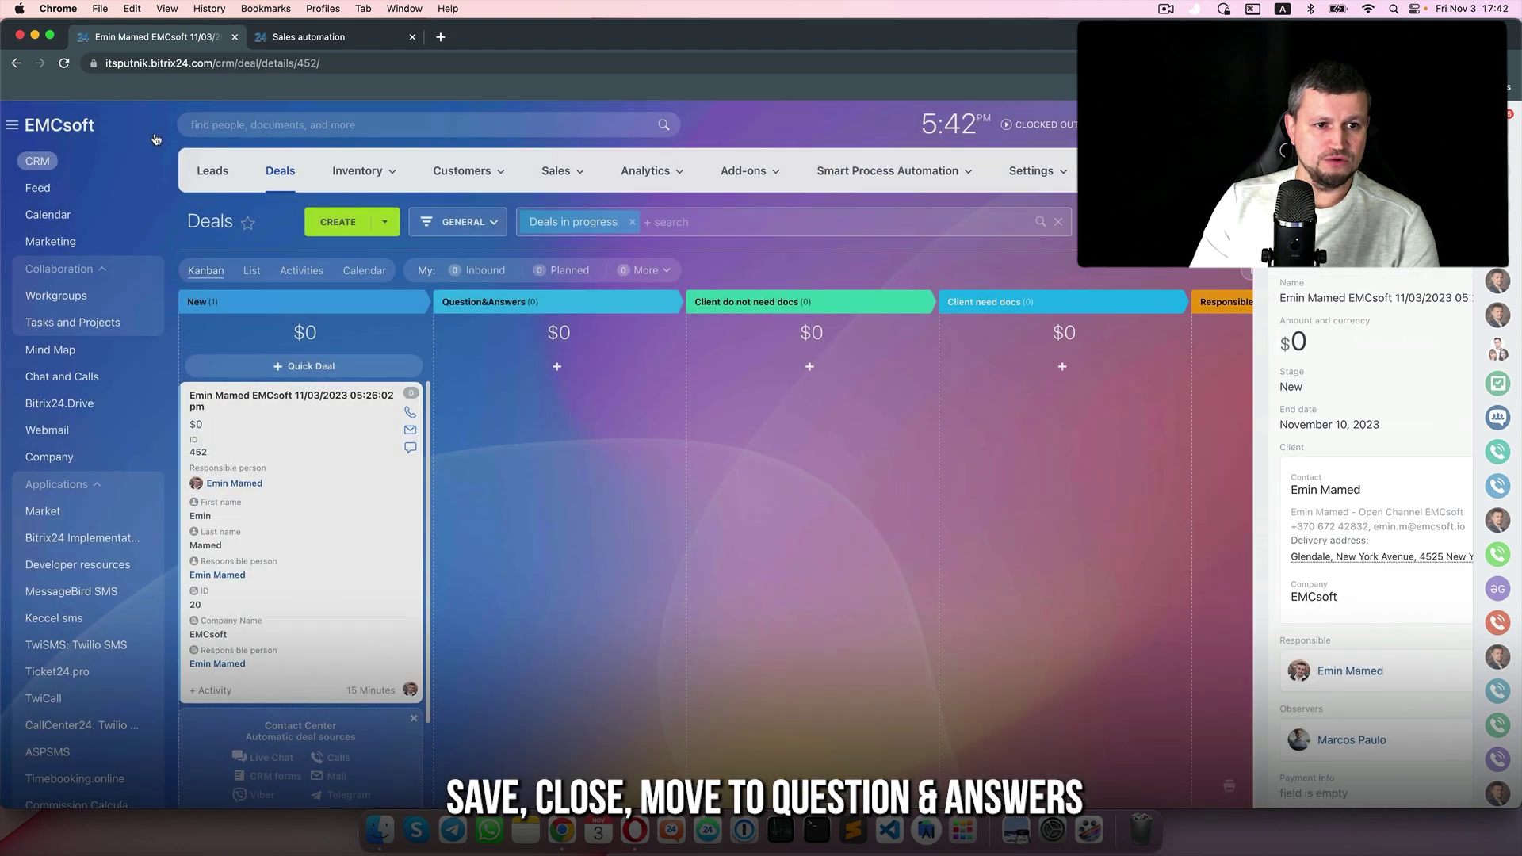
{"action": "left_click_drag", "start_coordinate": [301, 412], "coordinate": [529, 436]}
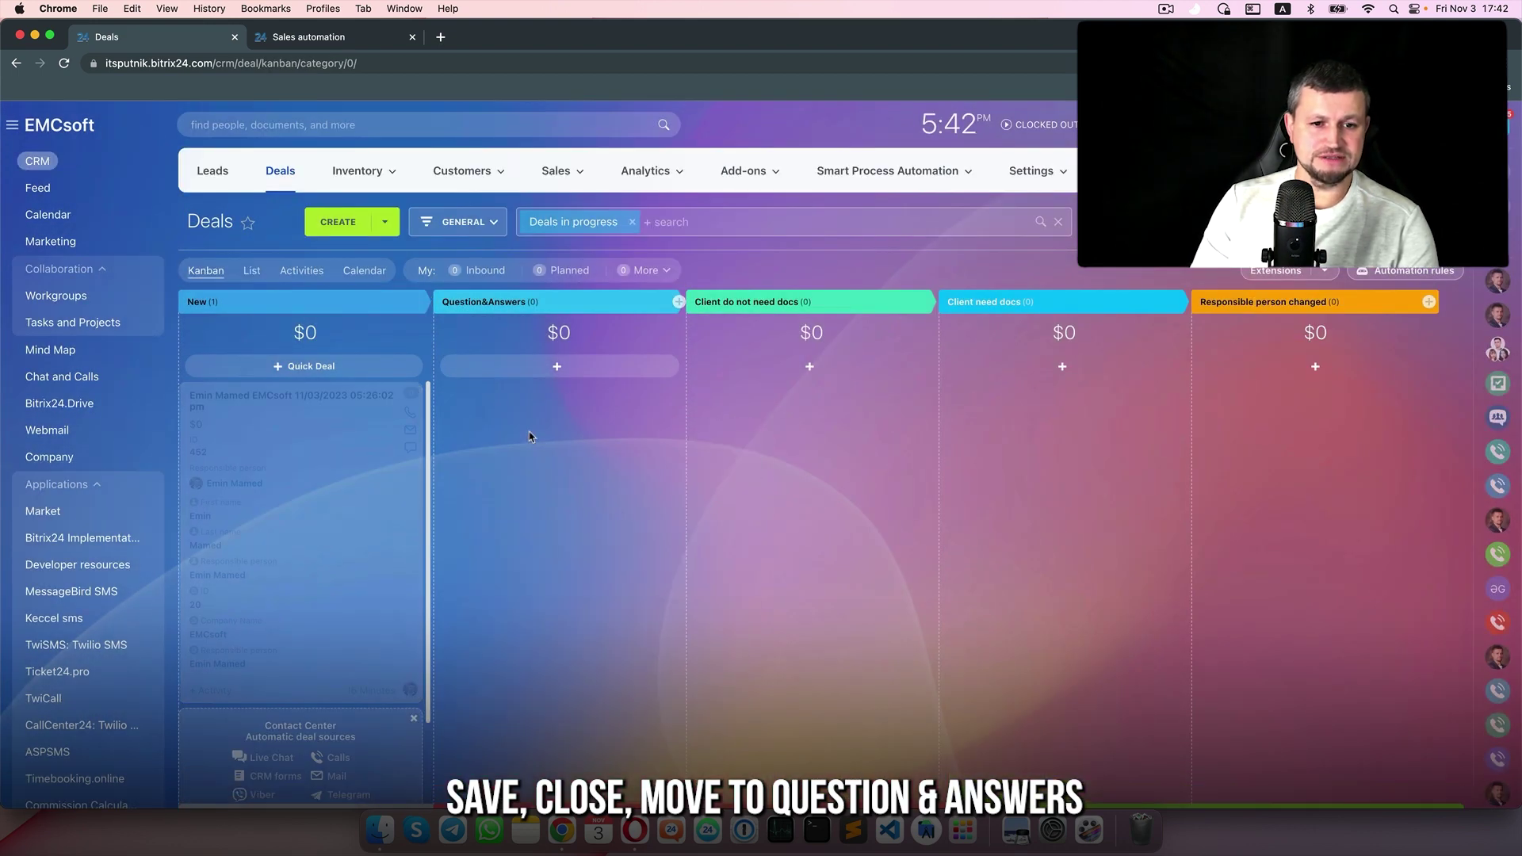
Refresh the deals board and check the "documents are needed?" field of the deal in Client do not need docs
{"action": "key", "text": "super+r"}
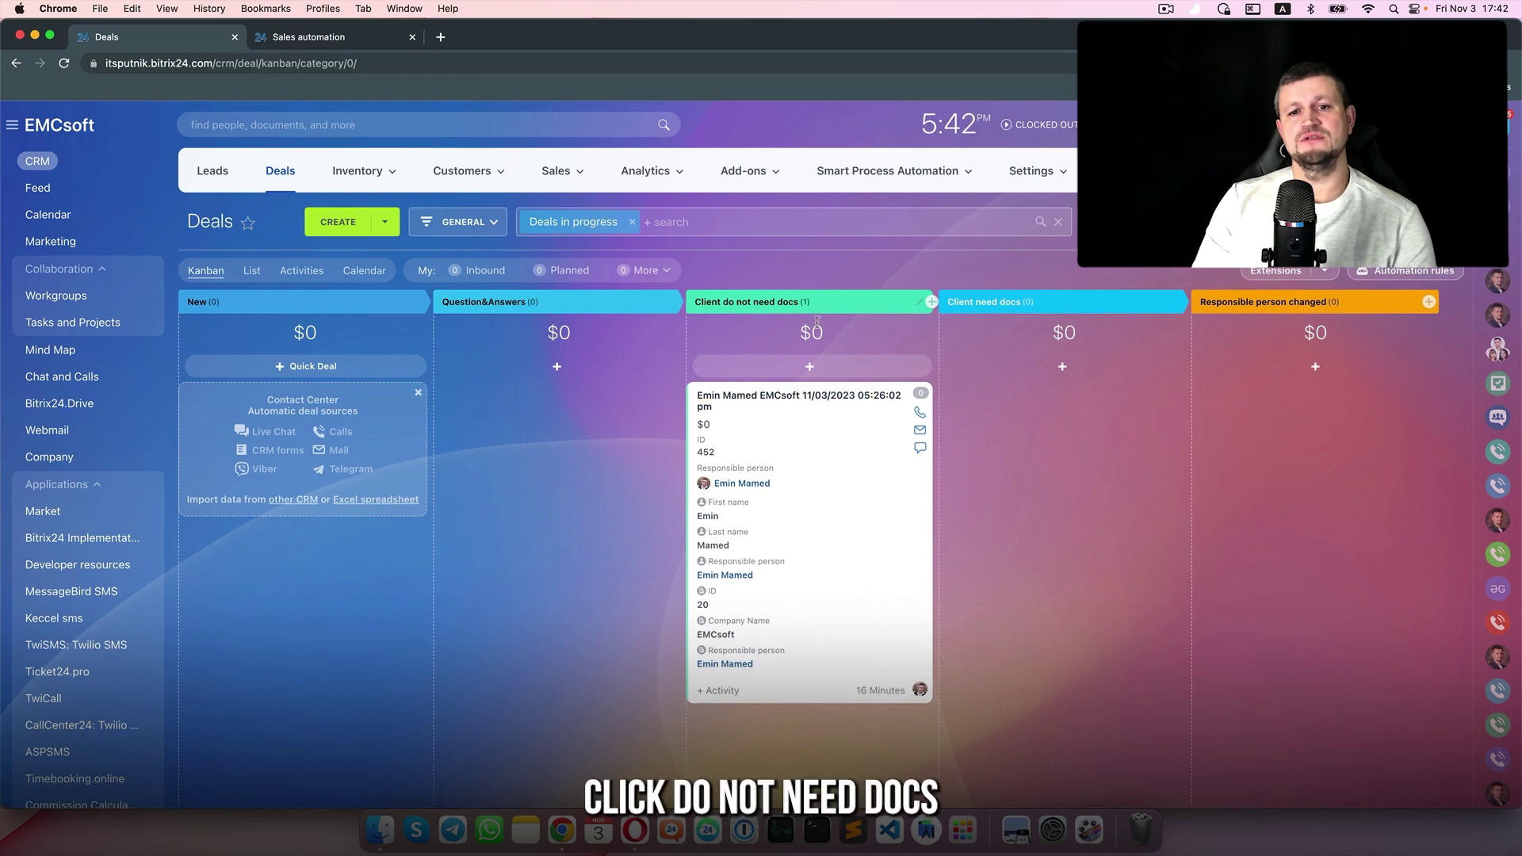
{"action": "left_click", "coordinate": [792, 400]}
{"action": "scroll", "coordinate": [262, 679], "scroll_direction": "down", "scroll_amount": 5}
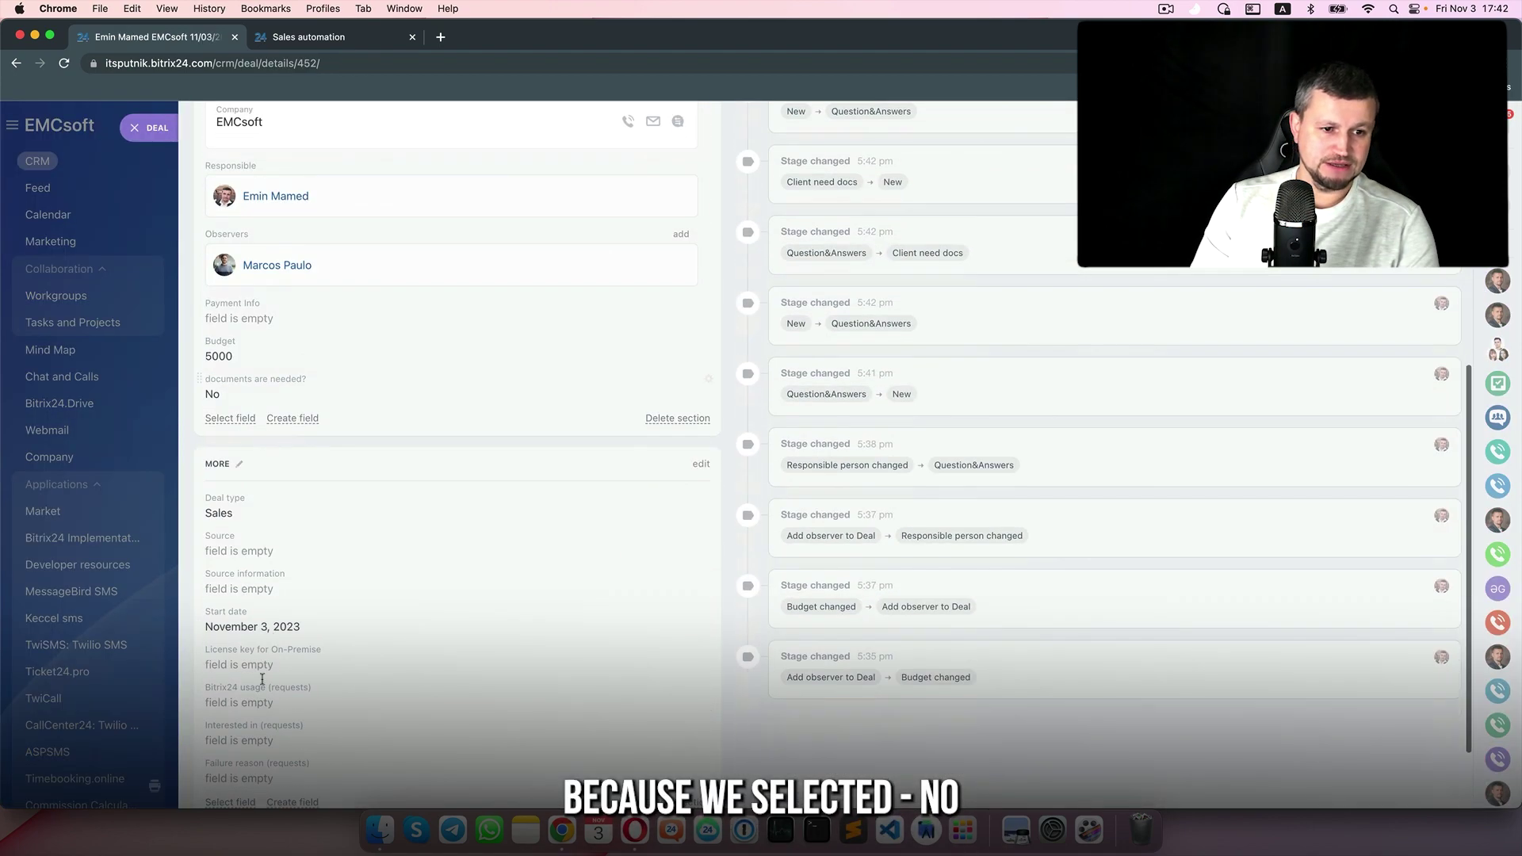
{"action": "left_click", "coordinate": [177, 374]}
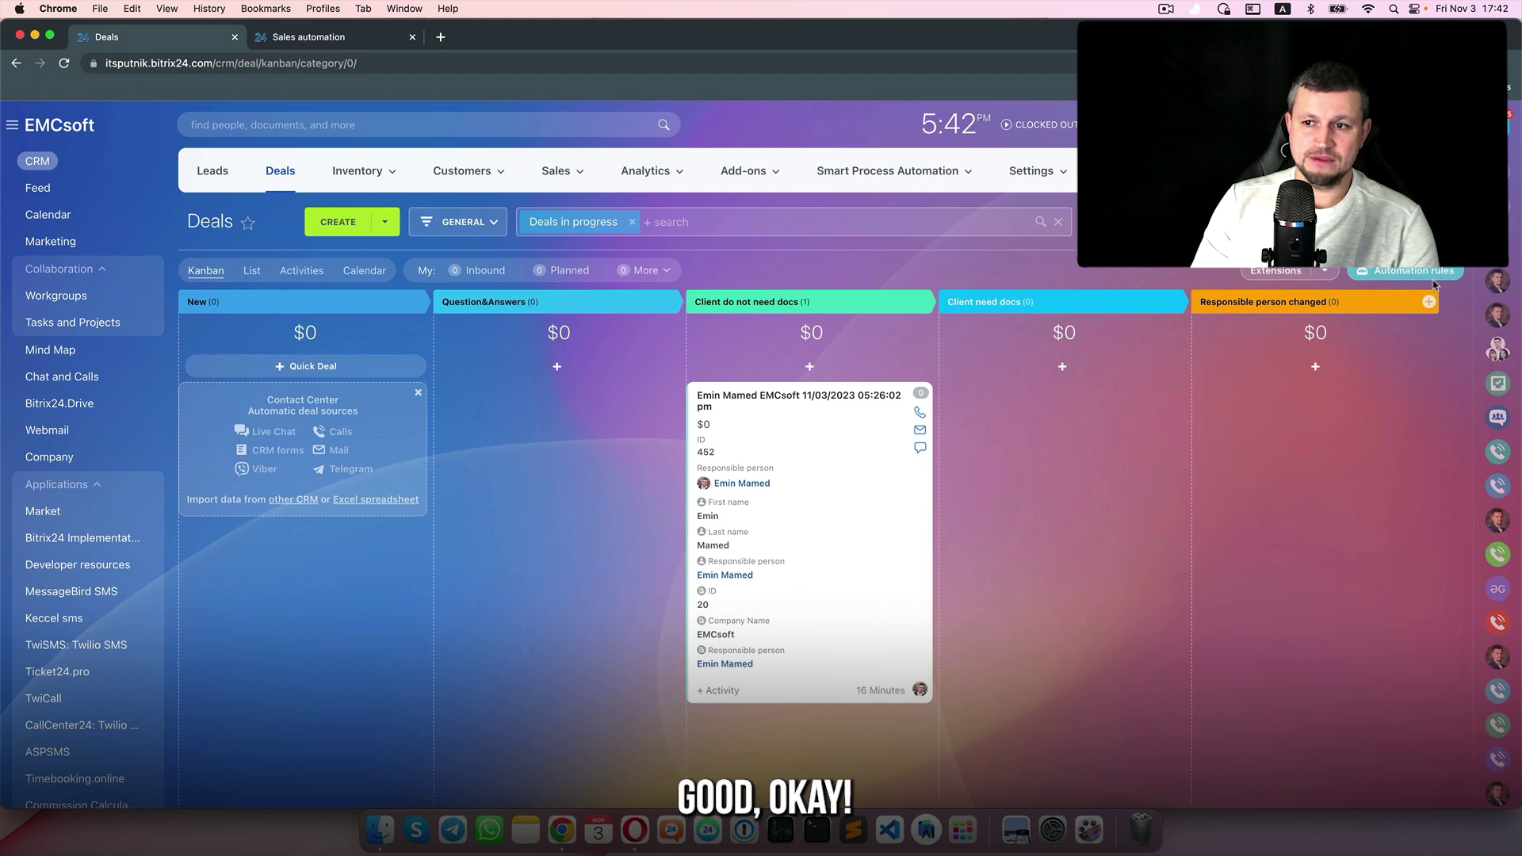
Delete both Change stage automation rules from the Question&Answers stage
{"action": "left_click", "coordinate": [1431, 277]}
{"action": "left_click", "coordinate": [448, 413]}
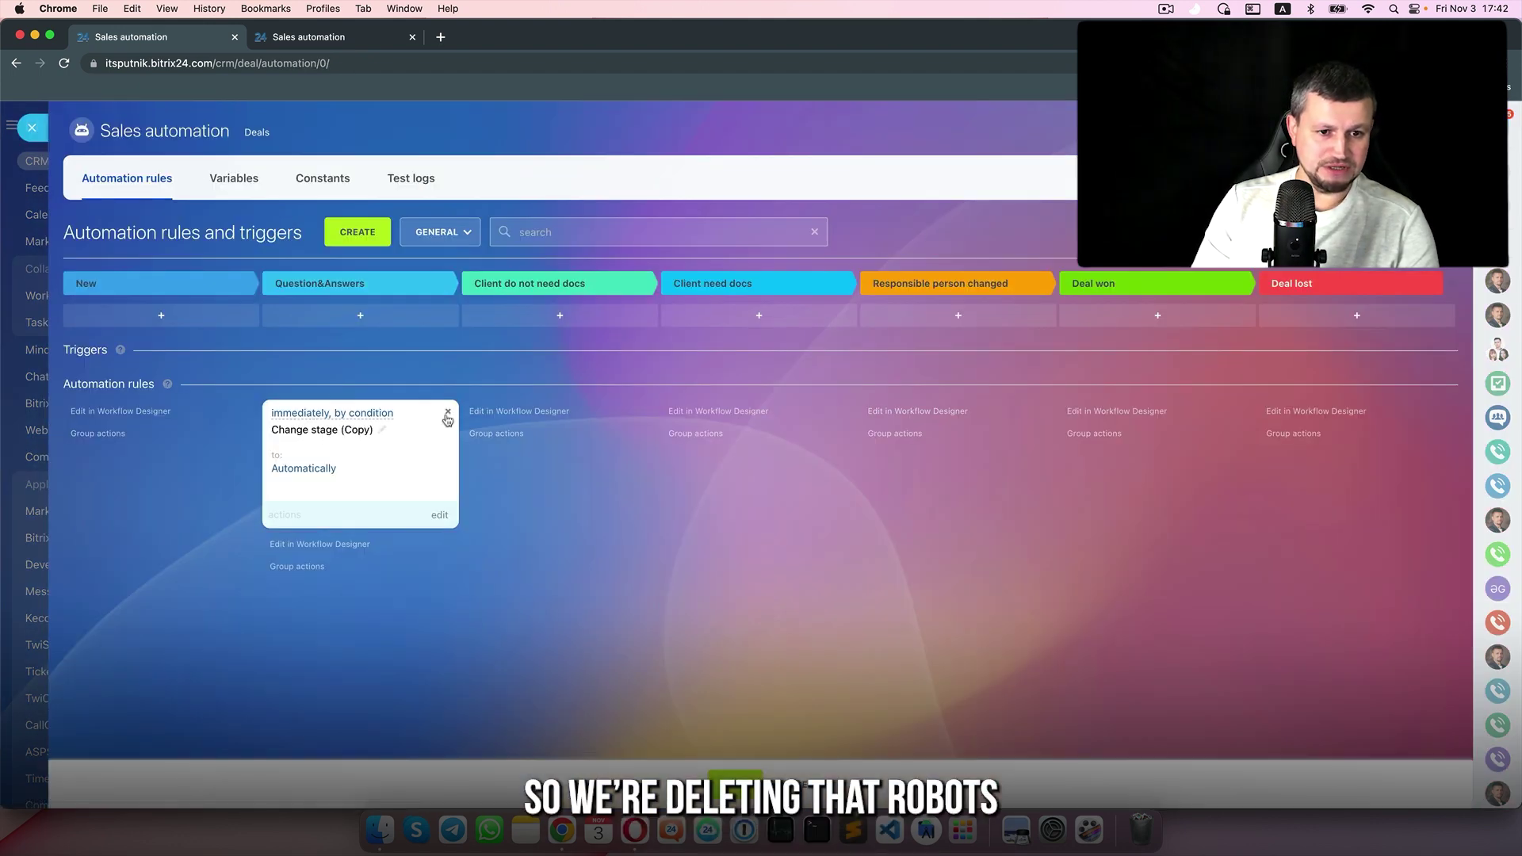
{"action": "left_click", "coordinate": [449, 413]}
Add a Change pipeline rule from the Manage workflow items group to the New stage
{"action": "left_click", "coordinate": [357, 231]}
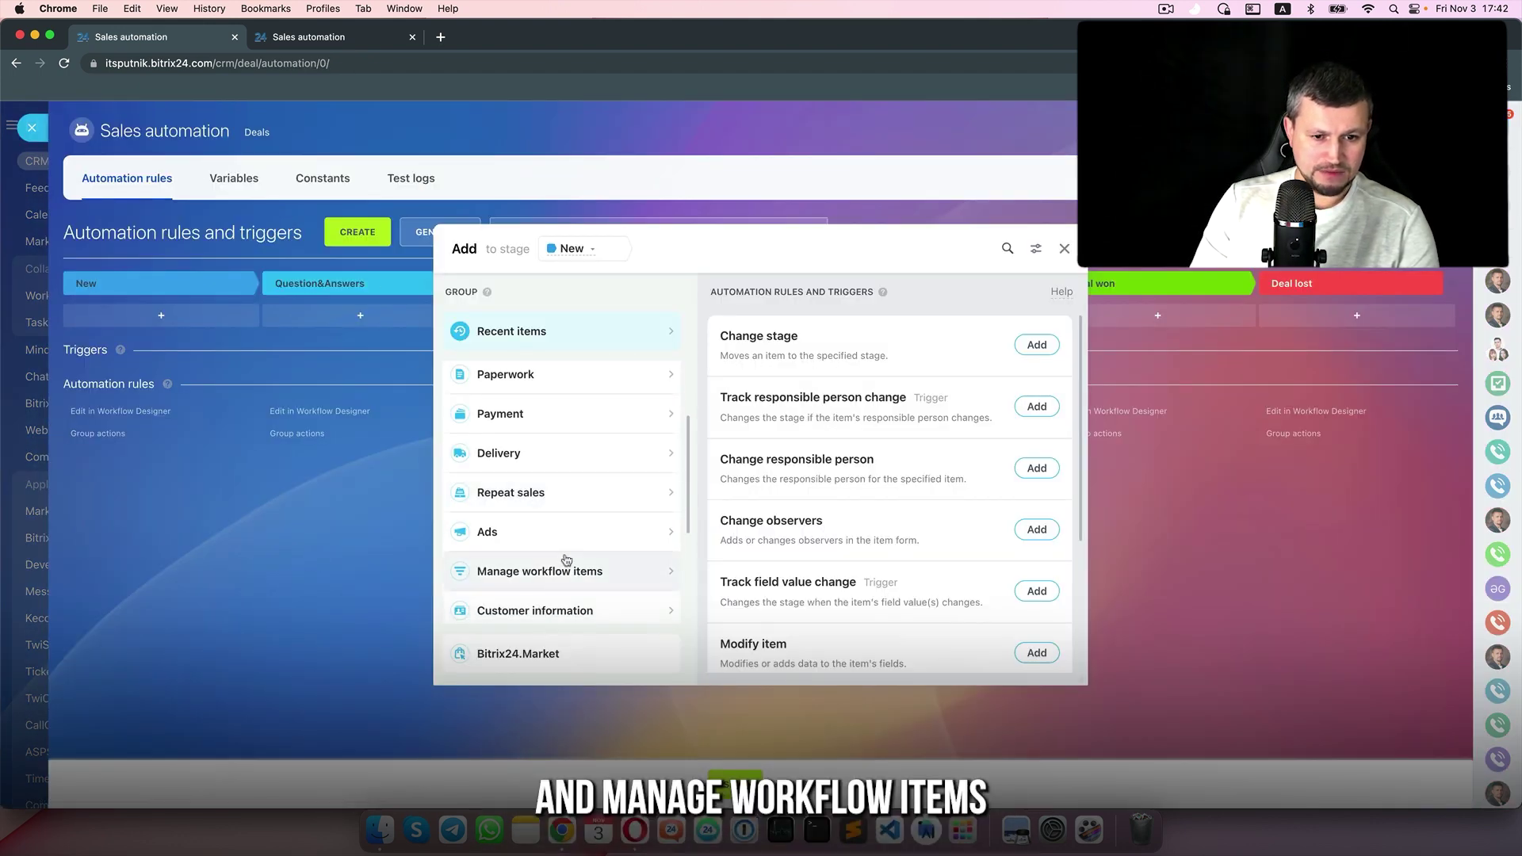
{"action": "scroll", "coordinate": [871, 596], "scroll_direction": "down", "scroll_amount": 4}
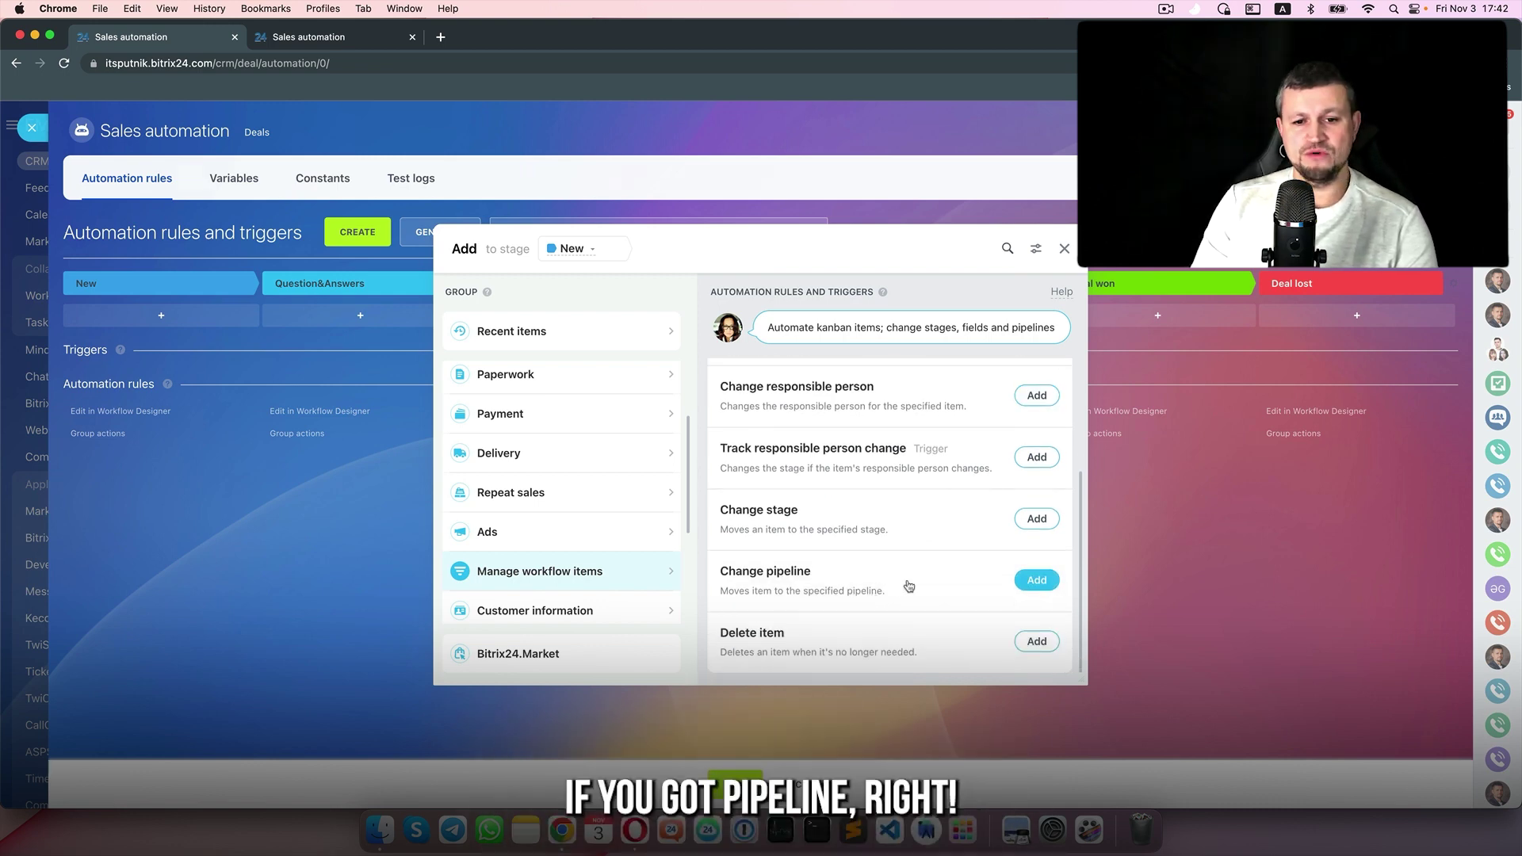
{"action": "left_click", "coordinate": [1036, 580]}
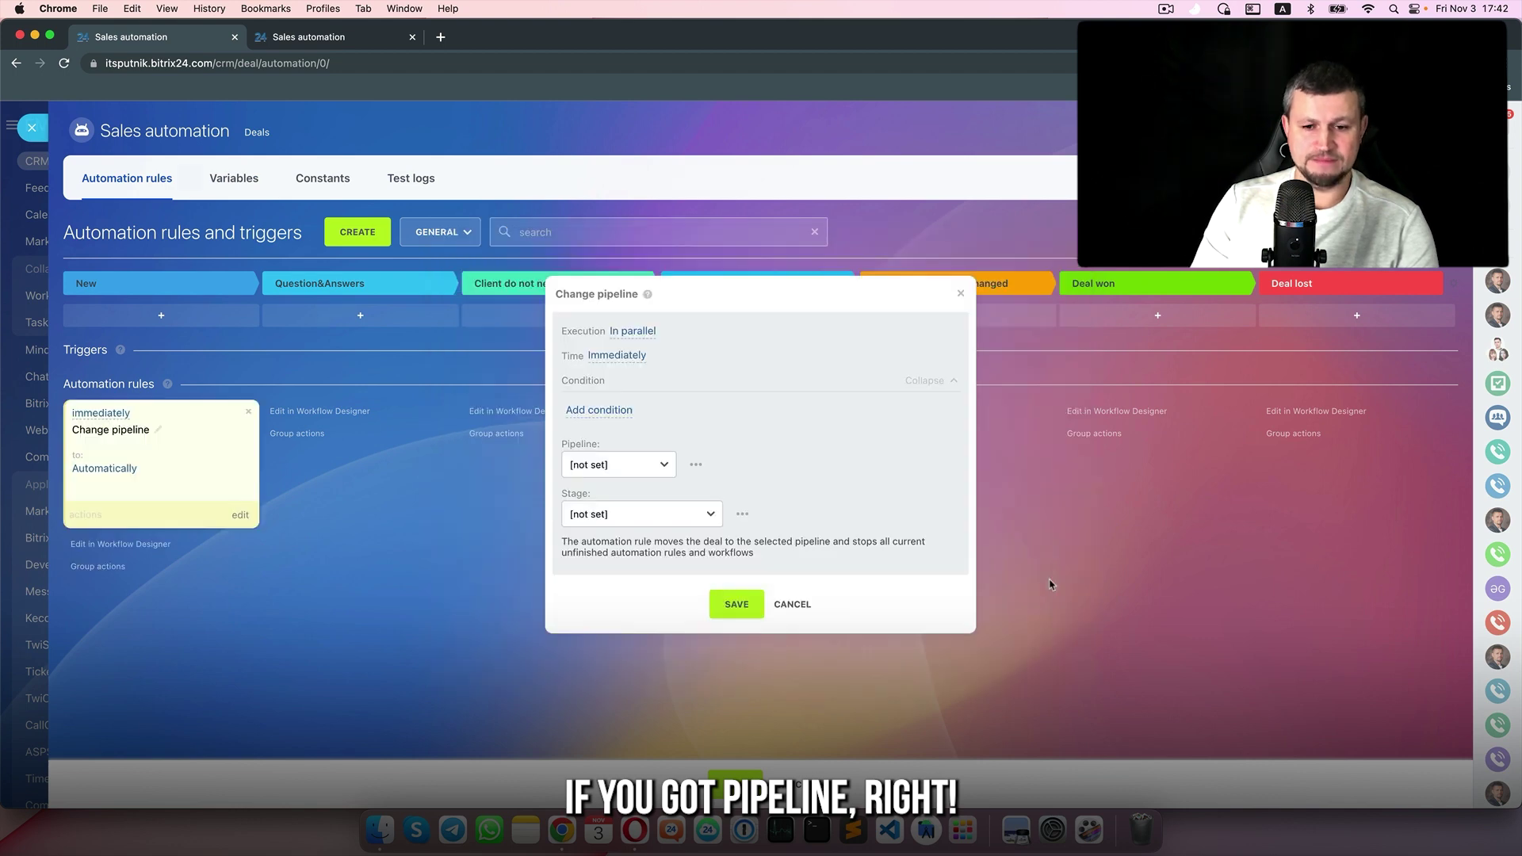
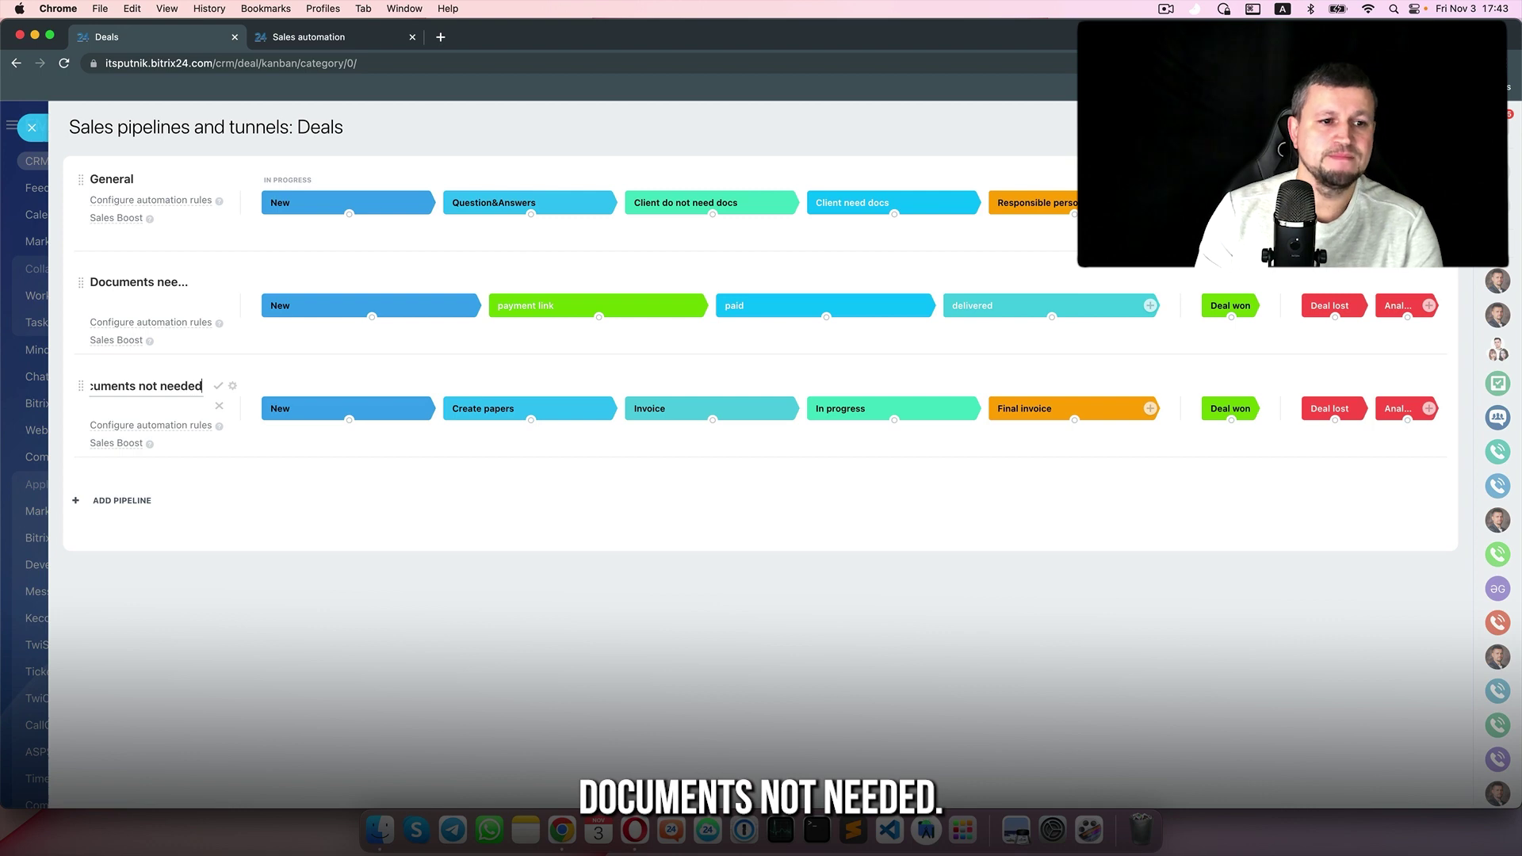
Close the sales pipelines and tunnels settings and move the deal from Client do not need docs back to New
{"action": "left_click", "coordinate": [32, 126]}
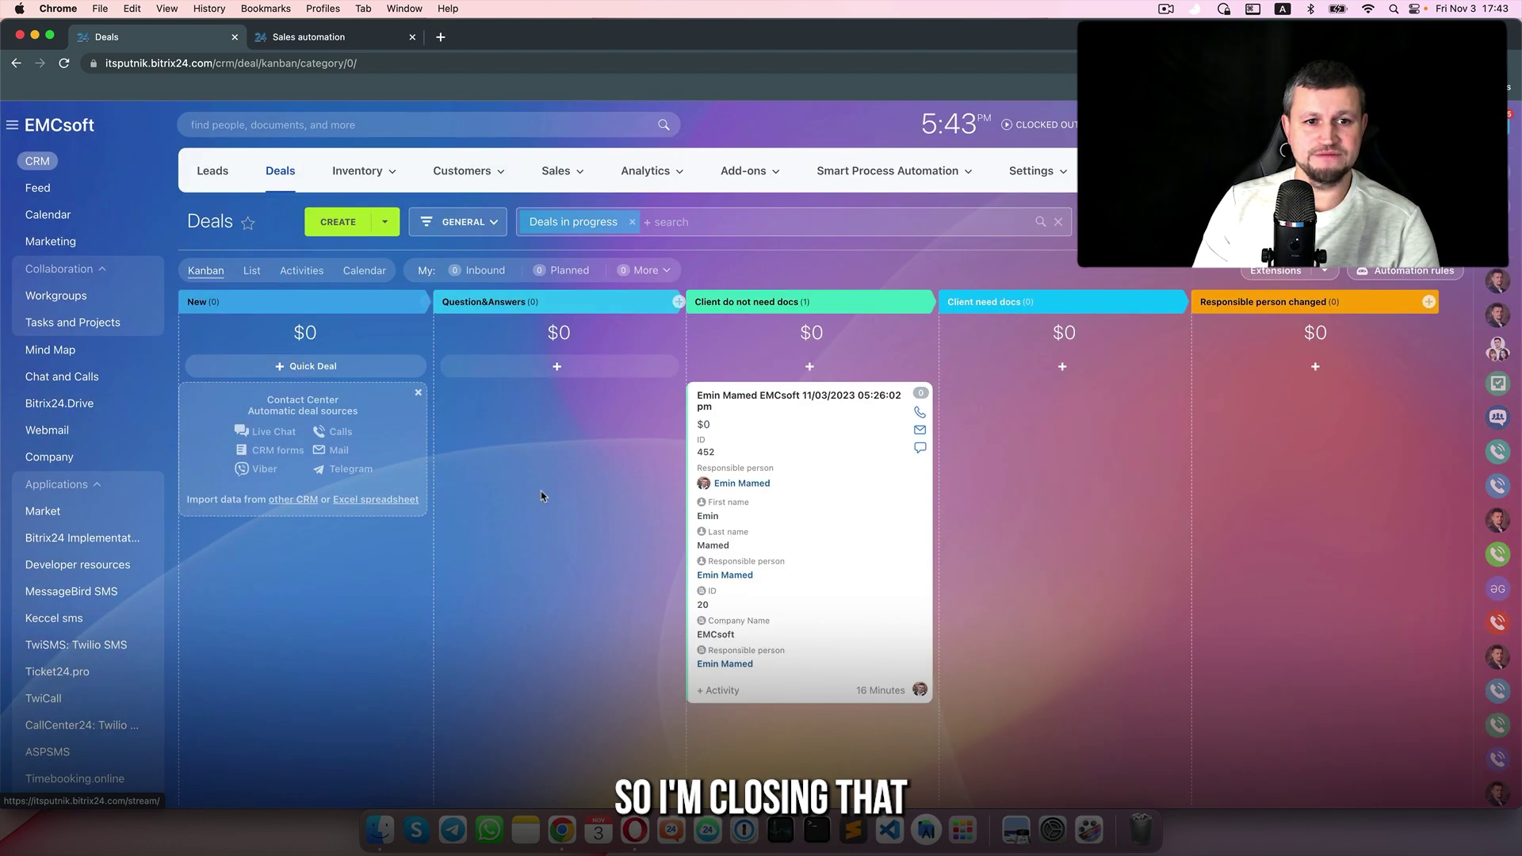
{"action": "left_click_drag", "start_coordinate": [837, 445], "coordinate": [1177, 378]}
Move the Change pipeline rule to Question&Answers and set its pipeline to Documents needed with stage Documents needed / New
{"action": "left_click", "coordinate": [1405, 271]}
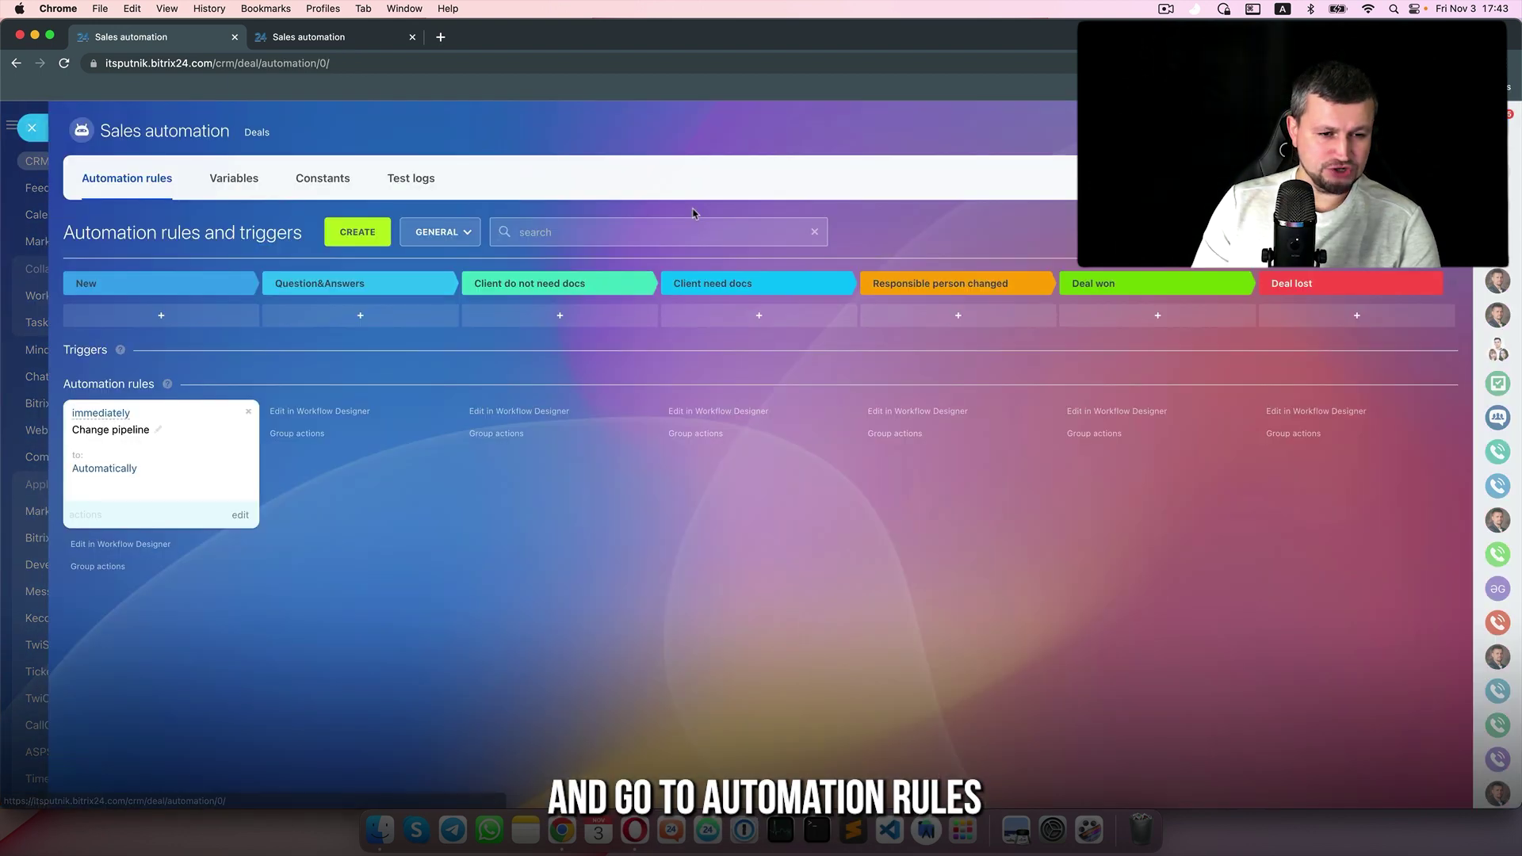
{"action": "left_click_drag", "start_coordinate": [165, 466], "coordinate": [455, 498]}
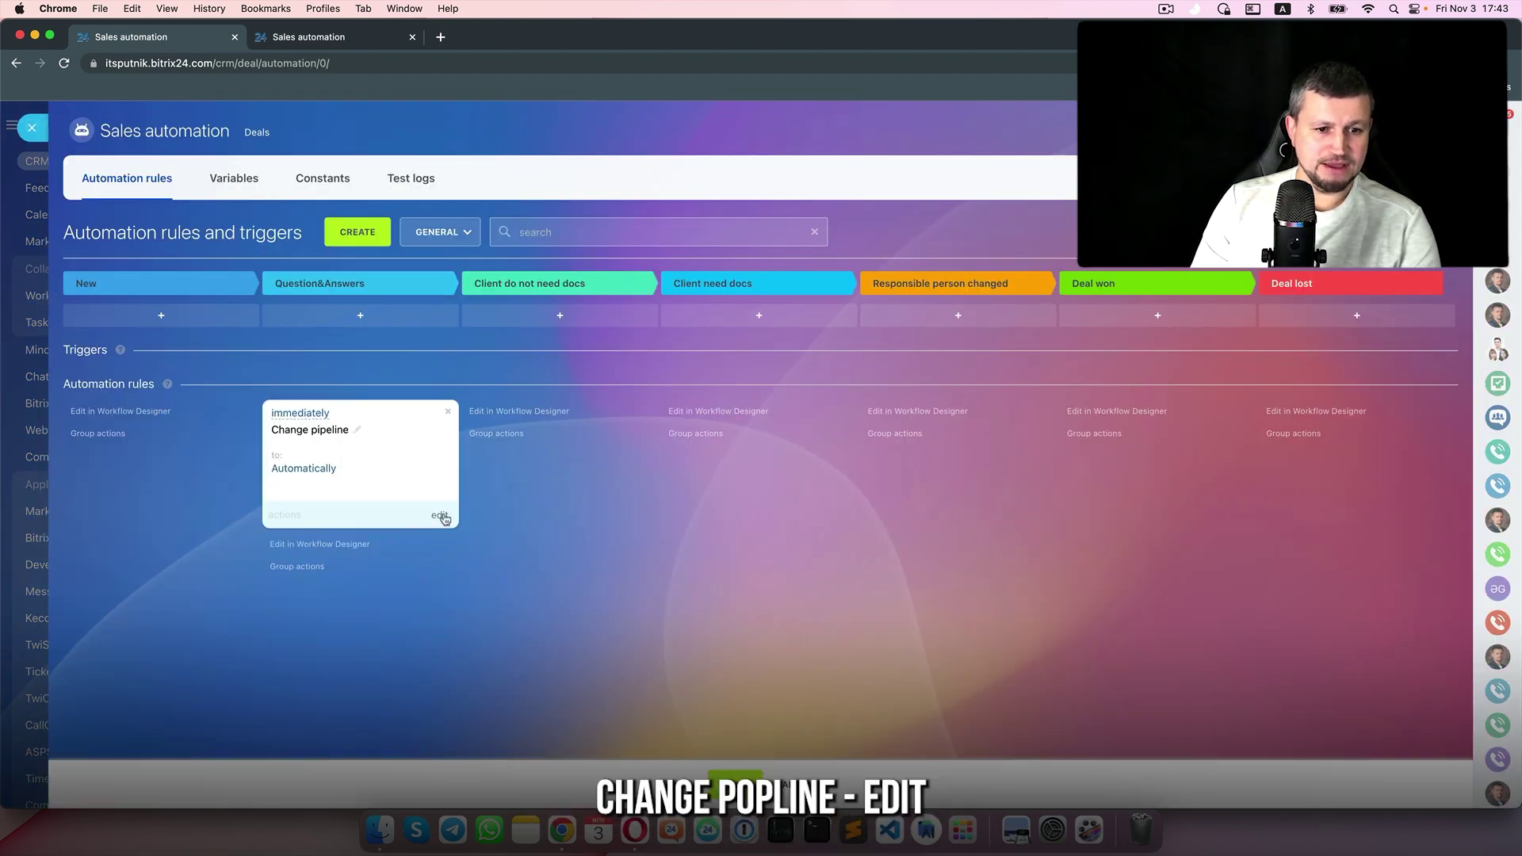
{"action": "left_click", "coordinate": [441, 515]}
{"action": "left_click", "coordinate": [623, 466]}
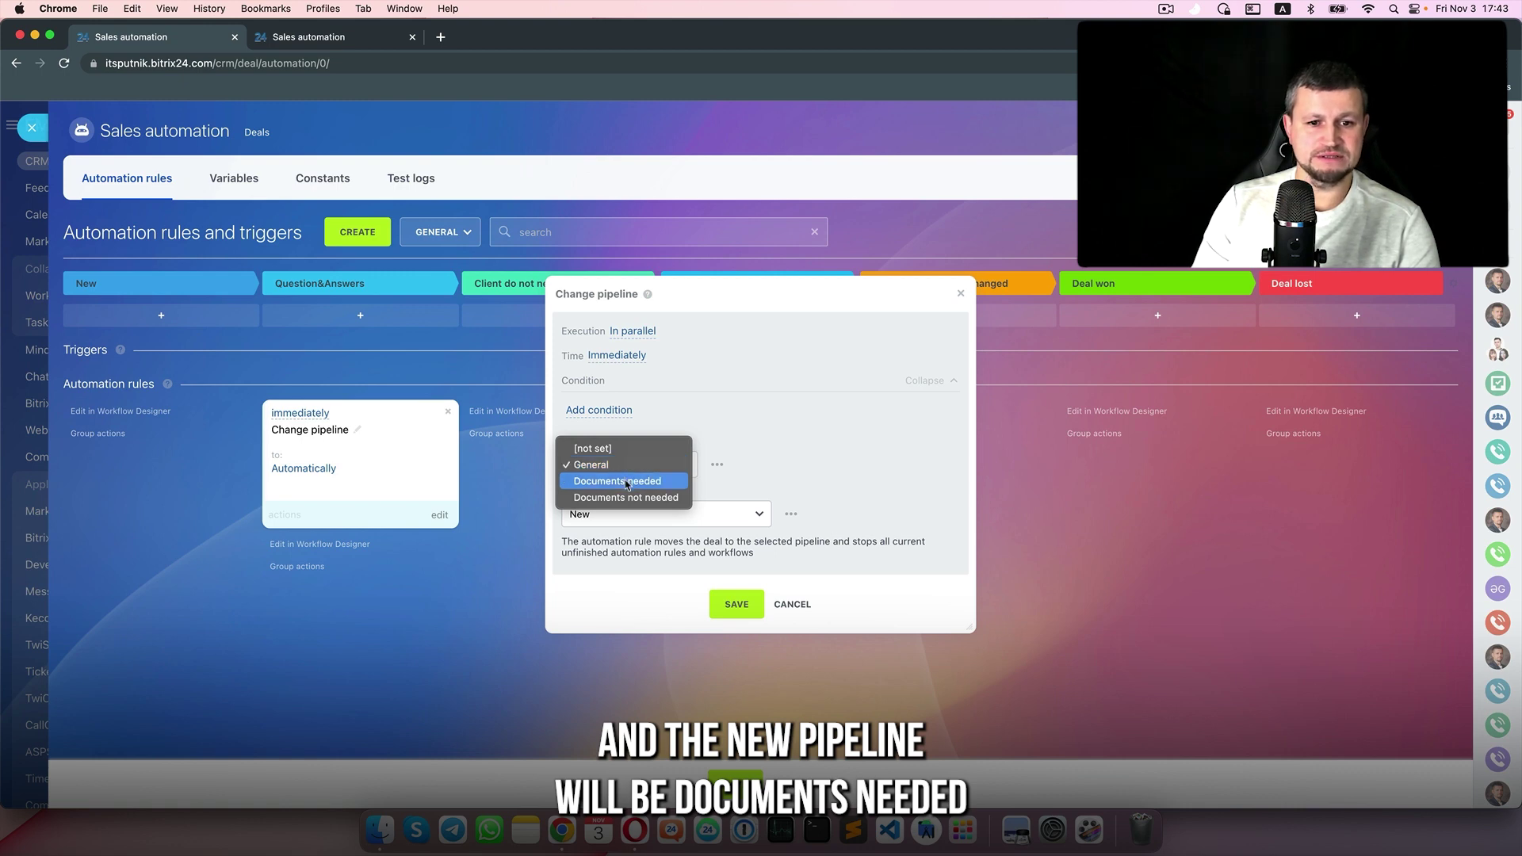
{"action": "left_click", "coordinate": [626, 482]}
{"action": "left_click", "coordinate": [666, 513]}
{"action": "left_click", "coordinate": [666, 514]}
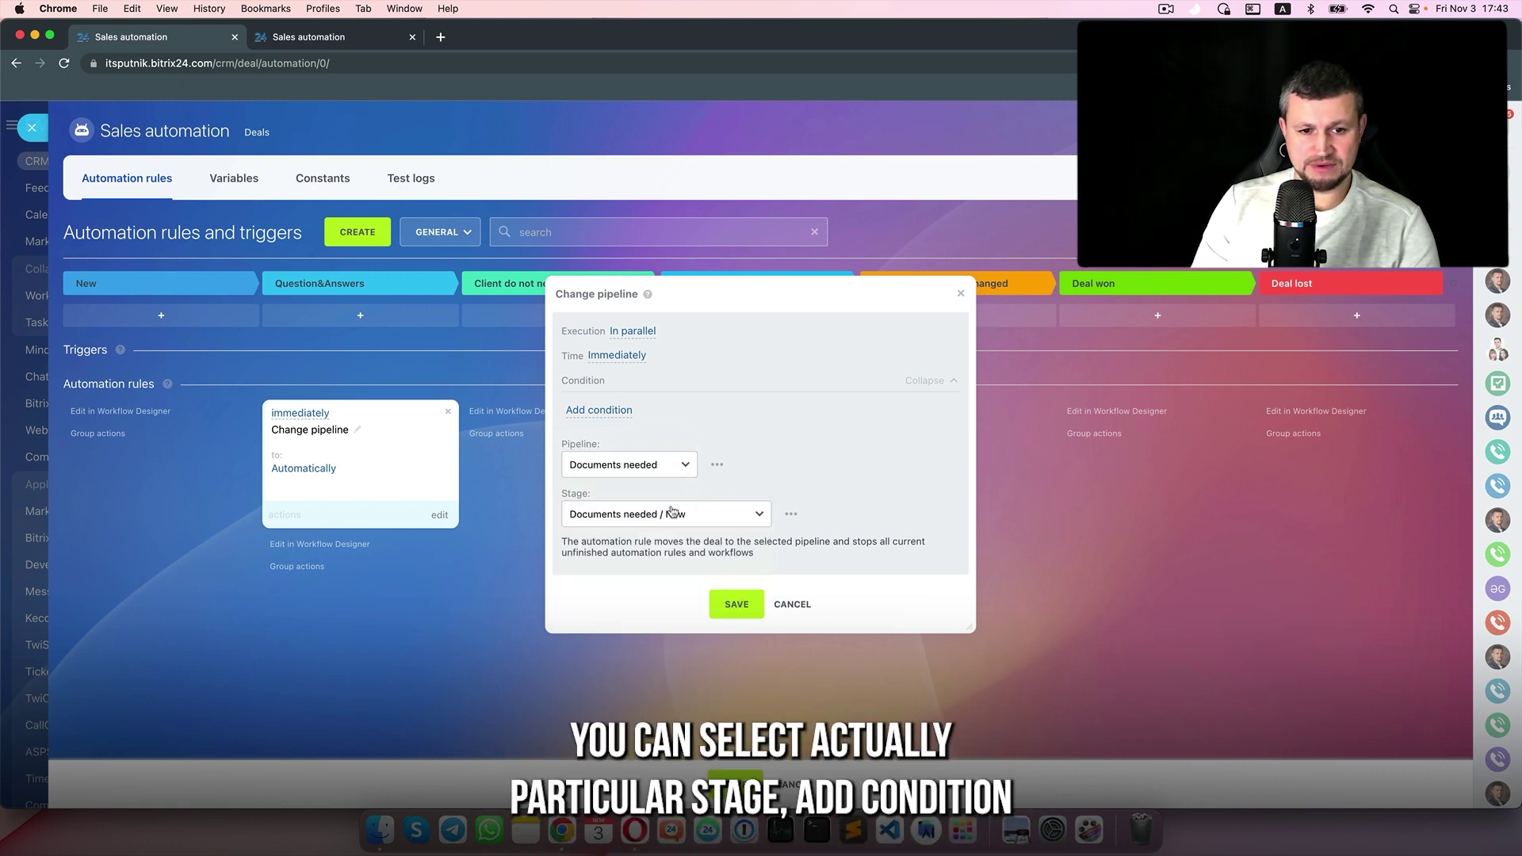
Add the condition "documents are needed?" equal to Yes to the Change pipeline rule and save the rule
{"action": "left_click", "coordinate": [604, 412]}
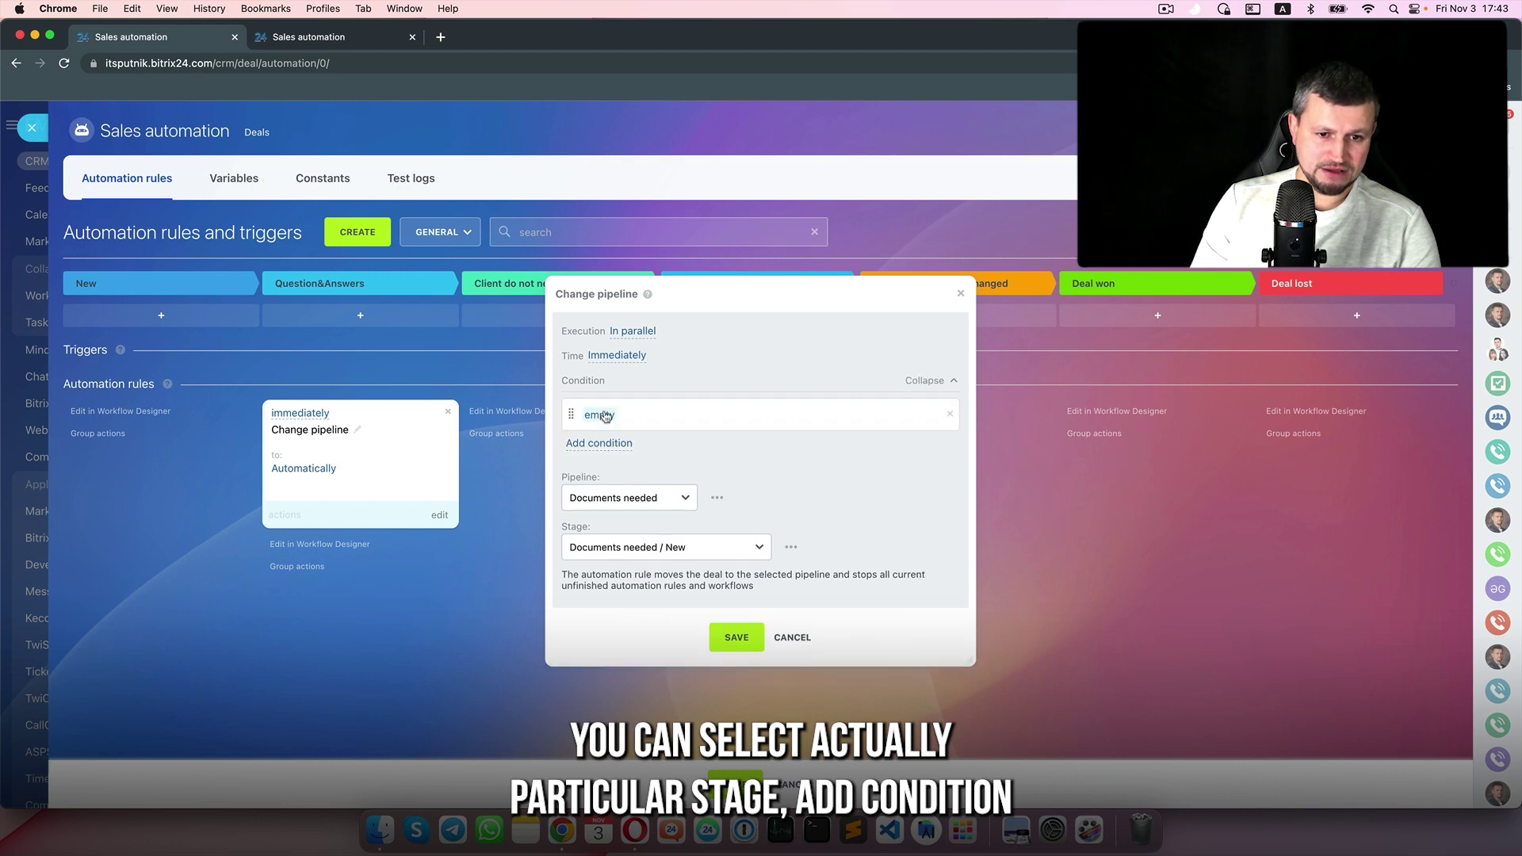
{"action": "left_click", "coordinate": [611, 417]}
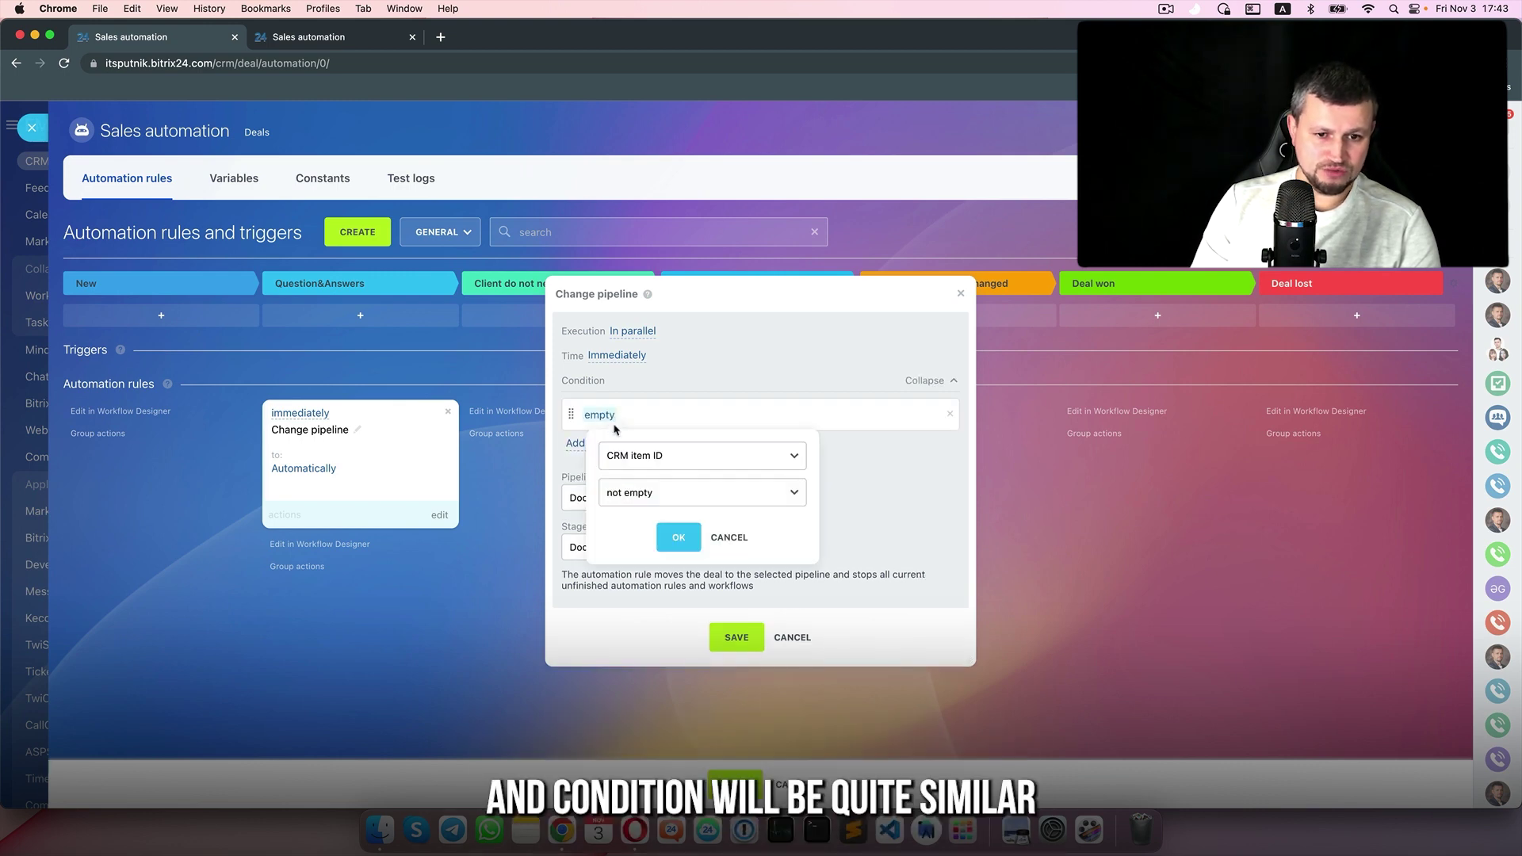
{"action": "left_click", "coordinate": [657, 459]}
{"action": "left_click", "coordinate": [661, 566]}
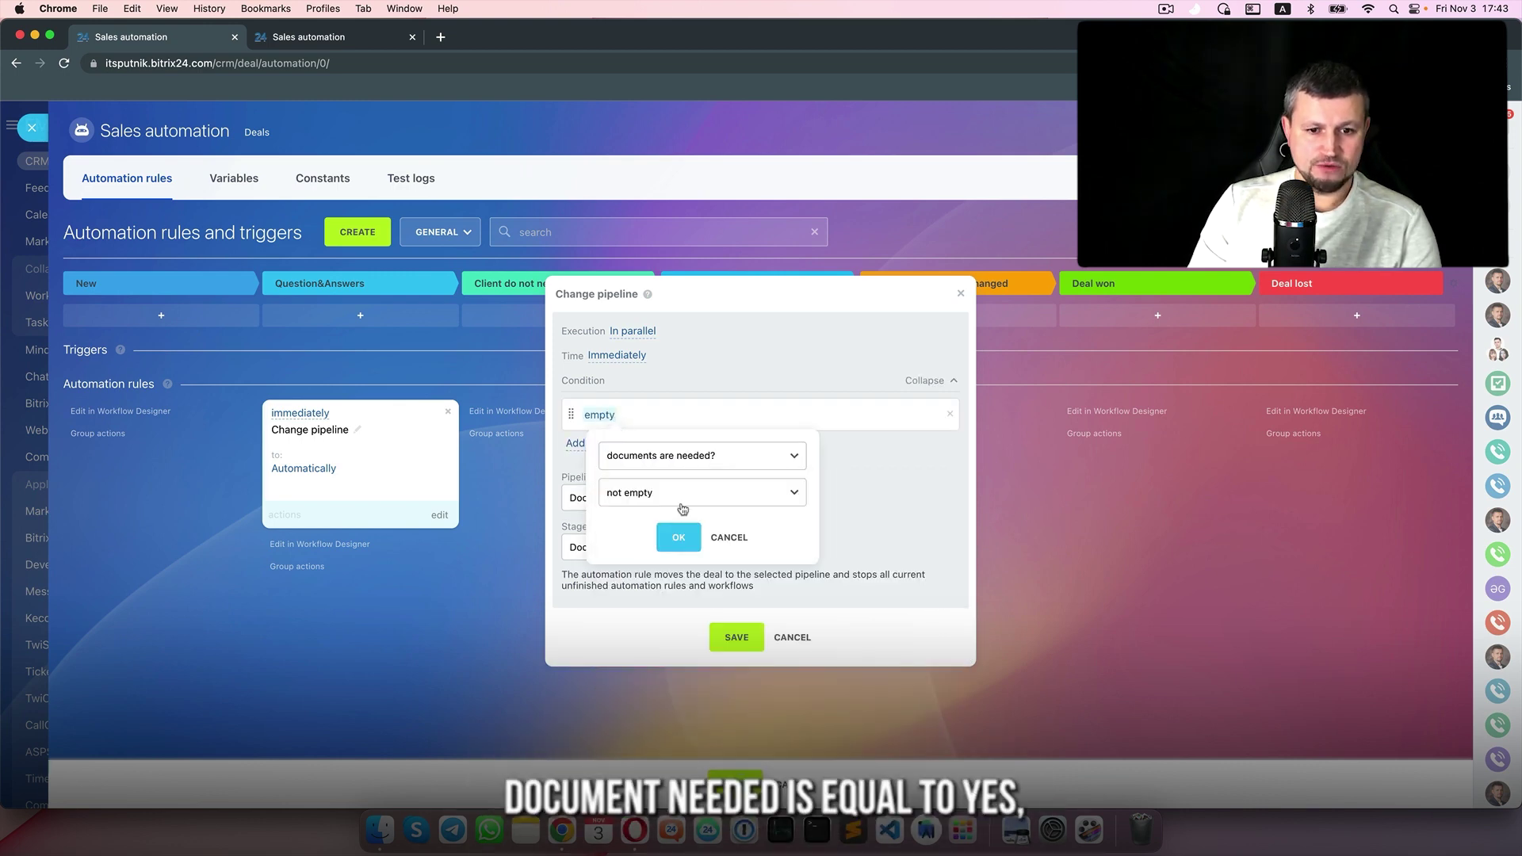
{"action": "left_click", "coordinate": [697, 496]}
{"action": "left_click", "coordinate": [680, 522]}
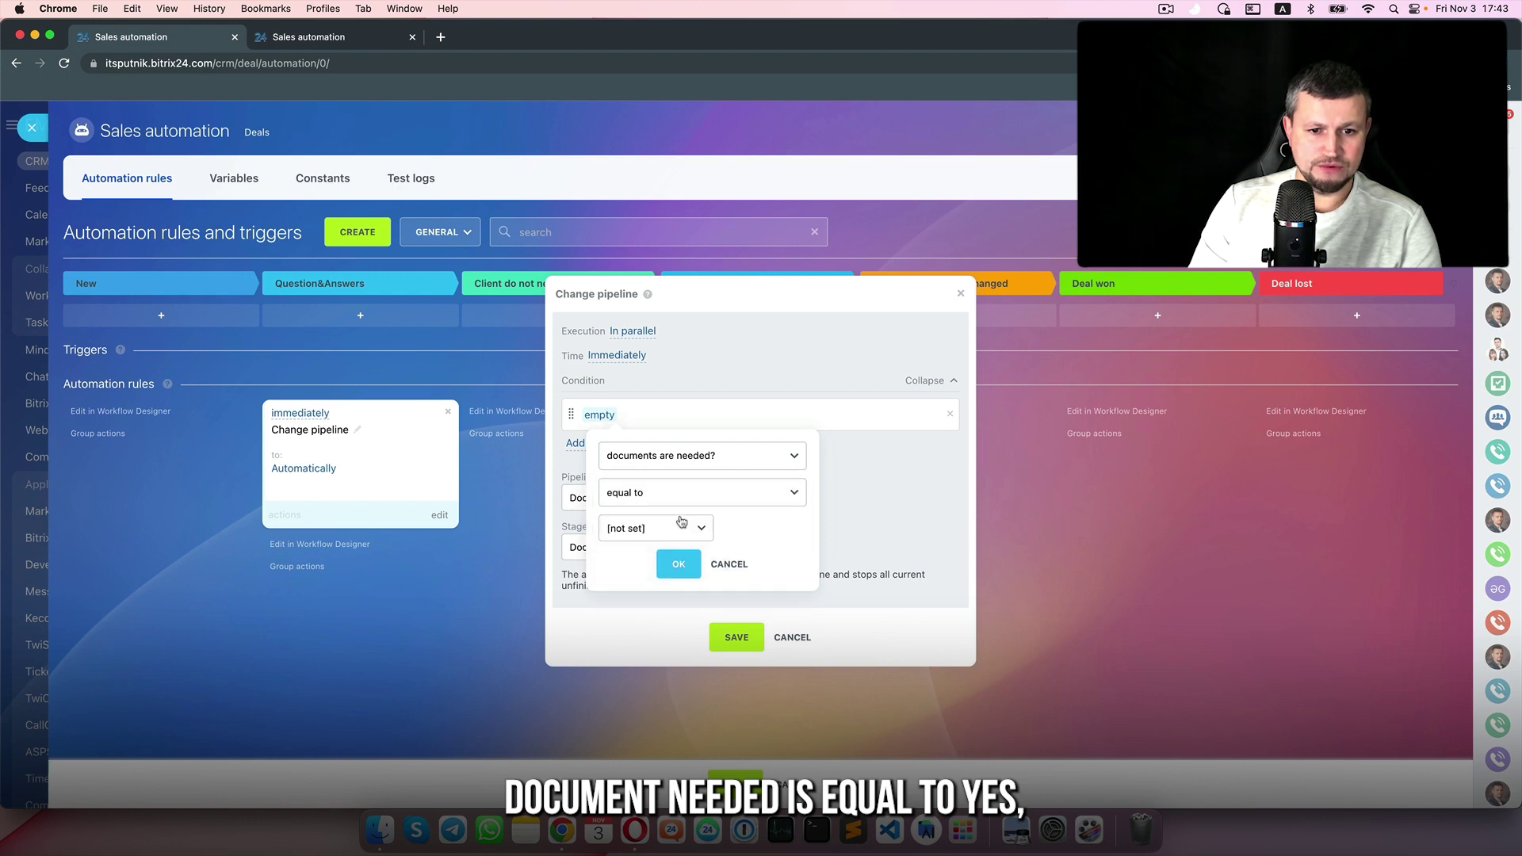
{"action": "left_click", "coordinate": [679, 530]}
{"action": "left_click", "coordinate": [634, 547]}
{"action": "left_click", "coordinate": [676, 563]}
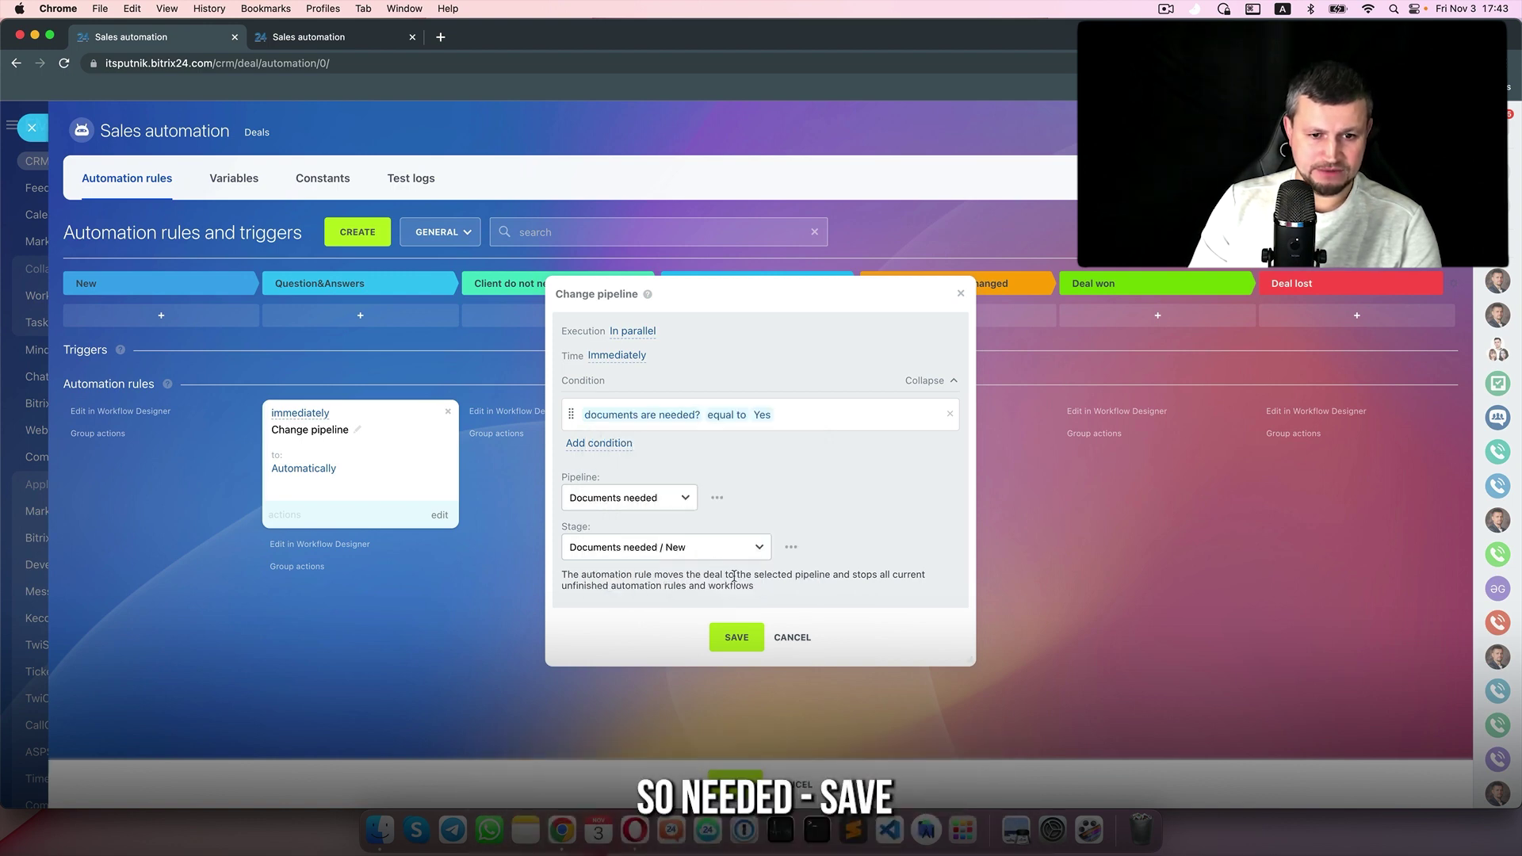
{"action": "left_click", "coordinate": [736, 637]}
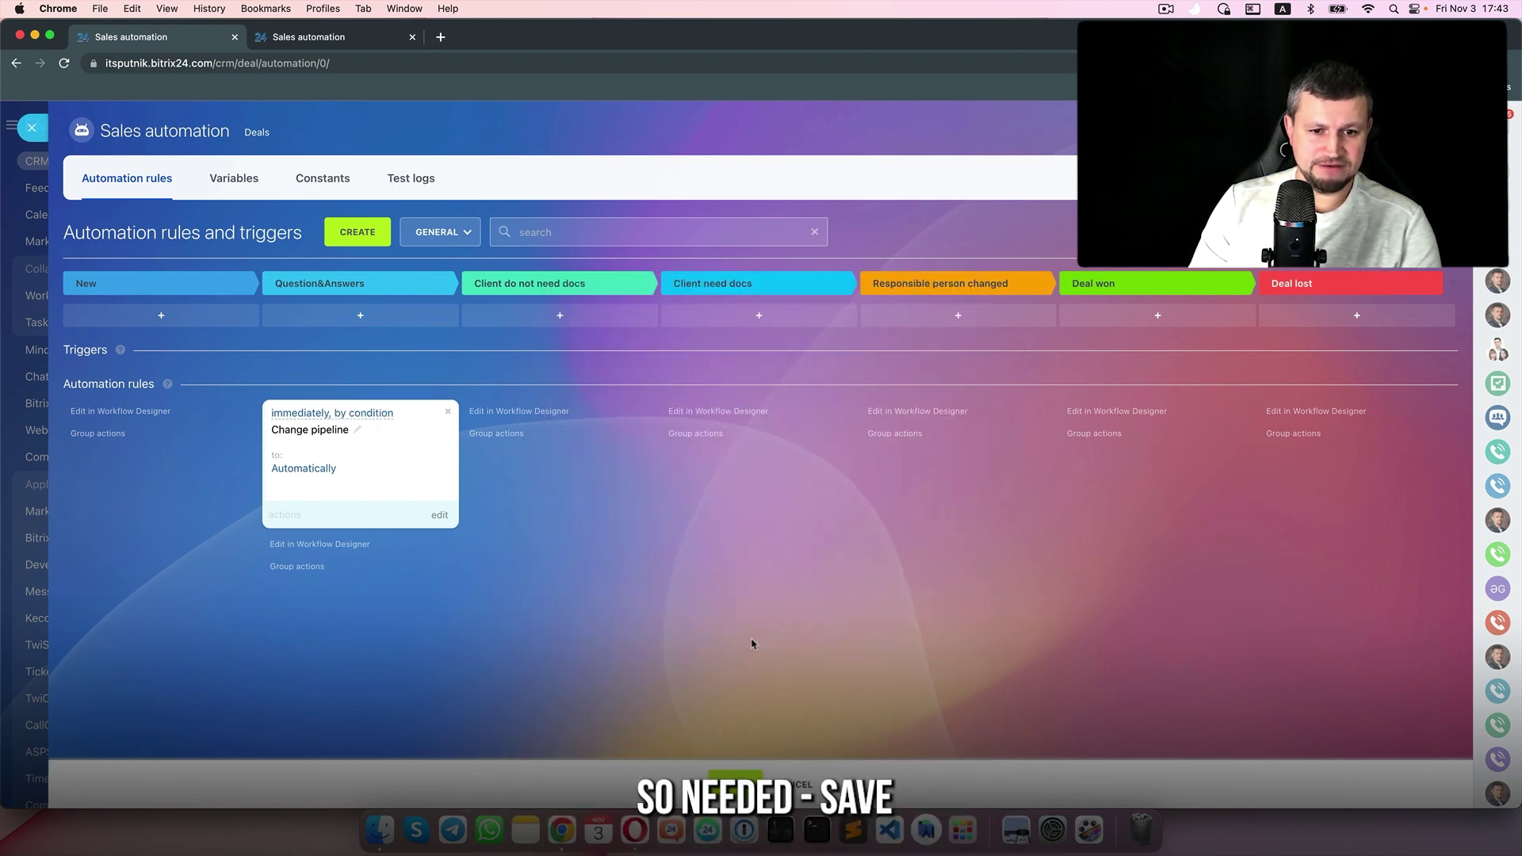
Copy the Change pipeline rule within Question&Answers and set the copy's "documents are needed?" condition to No
{"action": "left_click", "coordinate": [286, 516]}
{"action": "left_click", "coordinate": [299, 577]}
{"action": "left_click", "coordinate": [440, 649]}
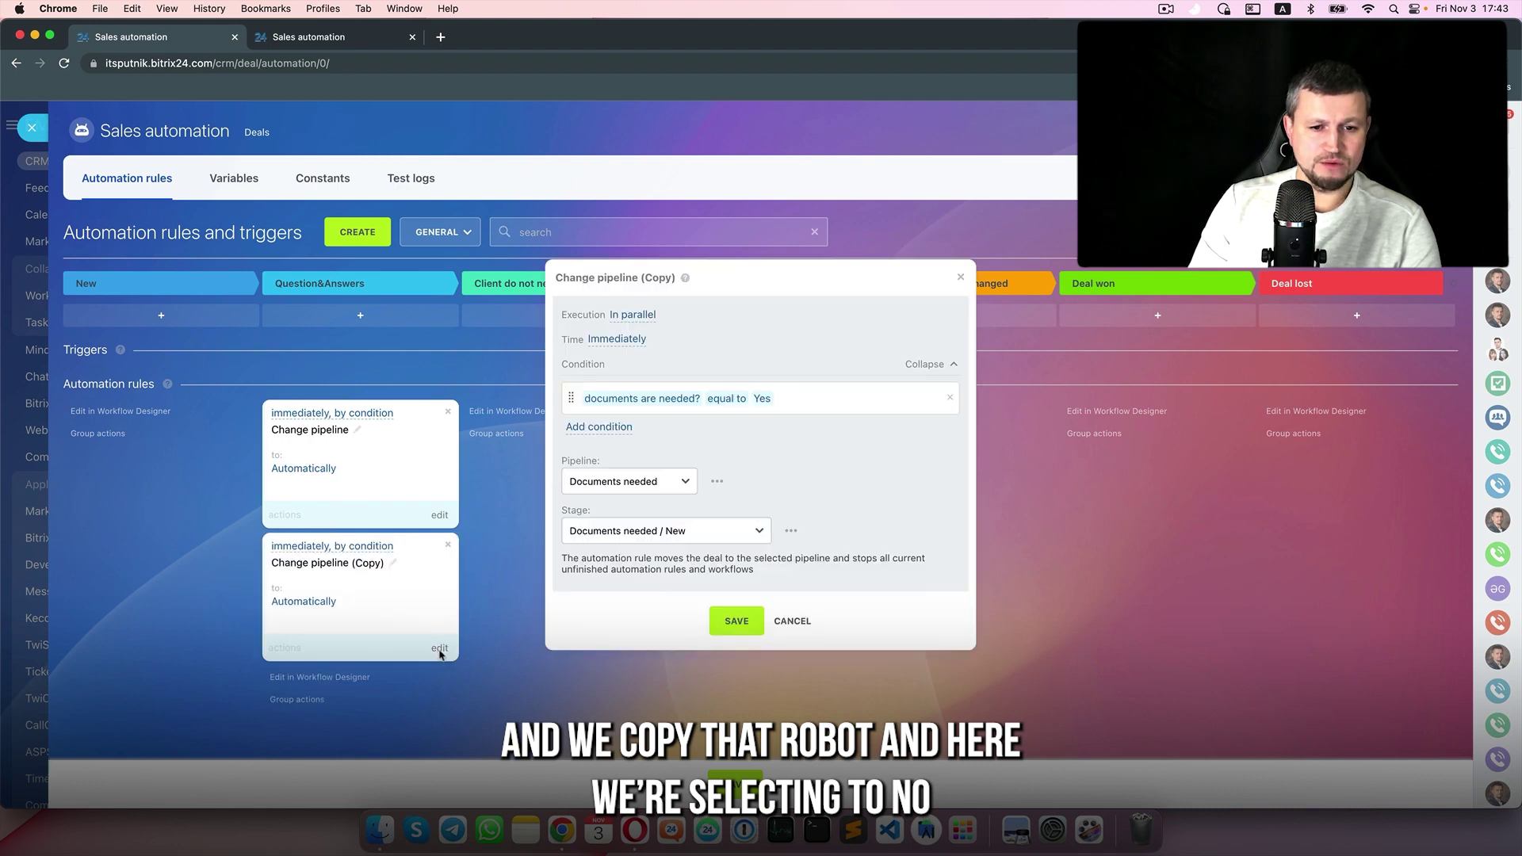
{"action": "left_click", "coordinate": [720, 409]}
{"action": "left_click", "coordinate": [669, 511]}
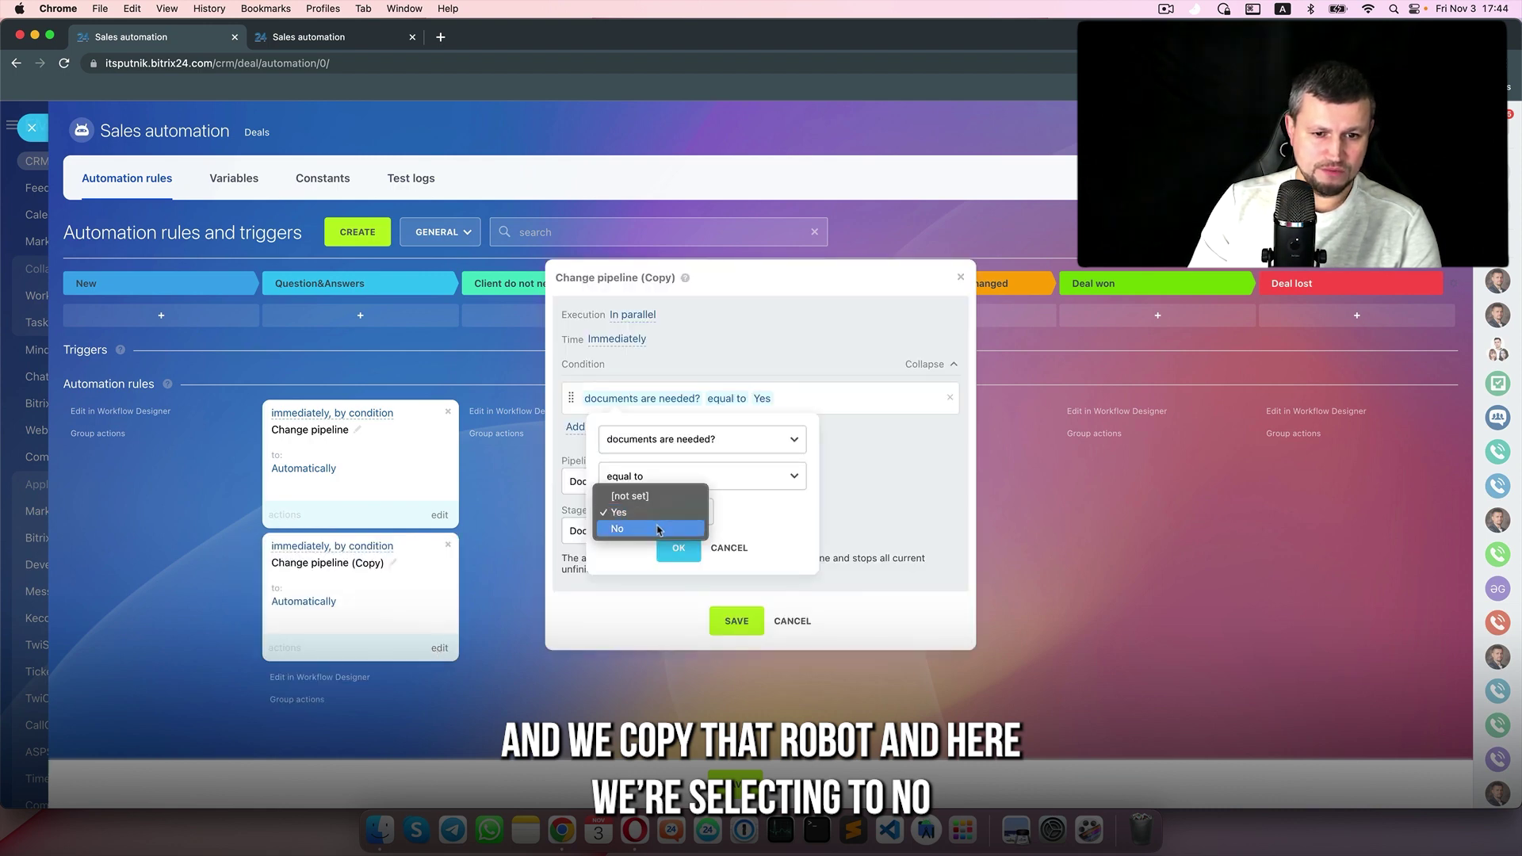
{"action": "left_click", "coordinate": [657, 529]}
Set the copied rule's pipeline to Documents not needed, choose its target stage, and save the automation rules
{"action": "left_click", "coordinate": [665, 481]}
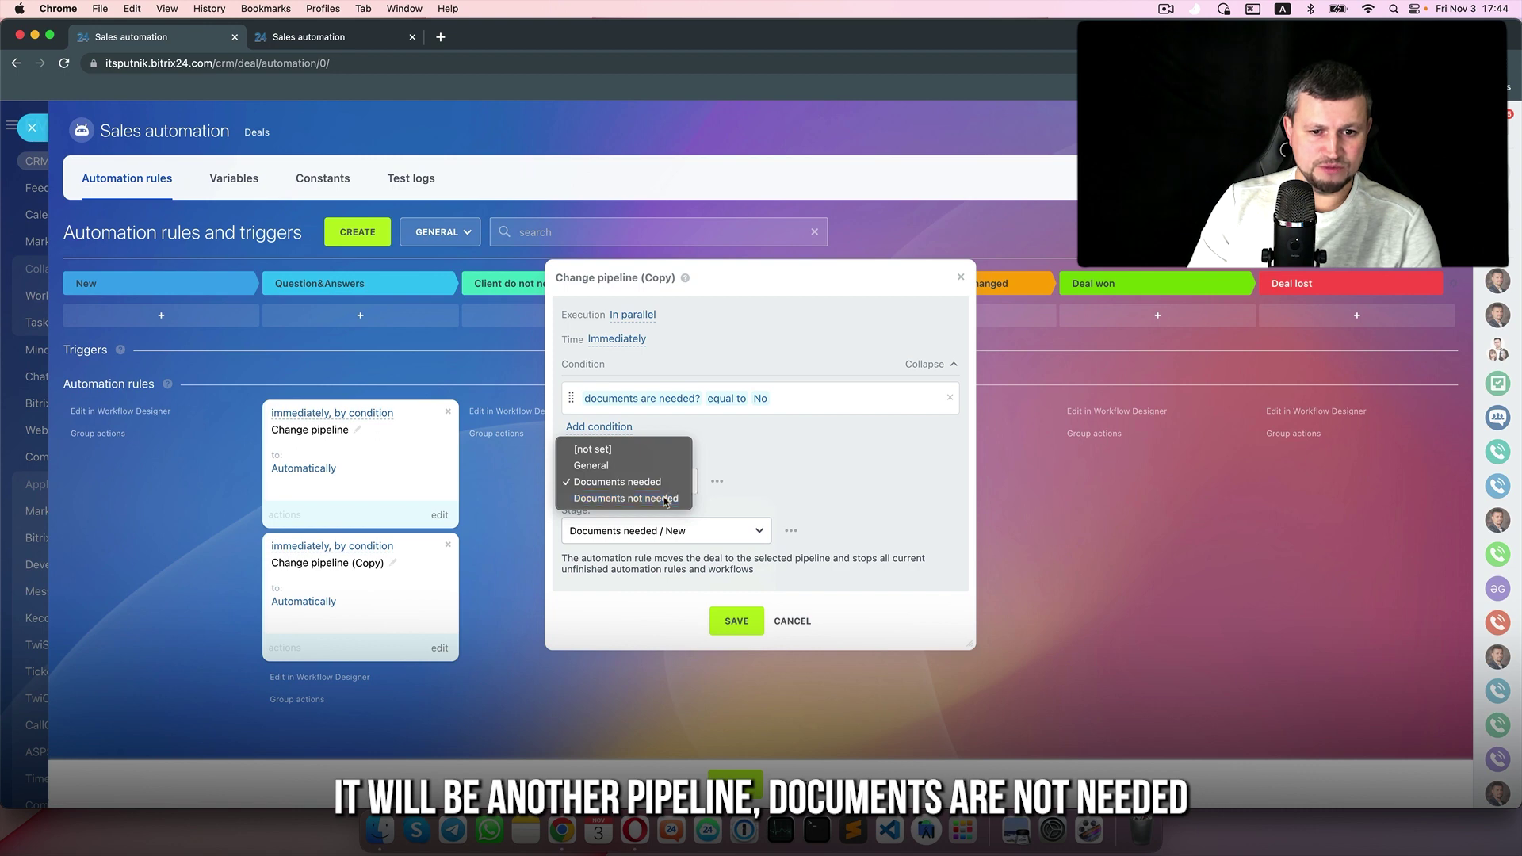
{"action": "left_click", "coordinate": [664, 497]}
{"action": "left_click", "coordinate": [654, 539]}
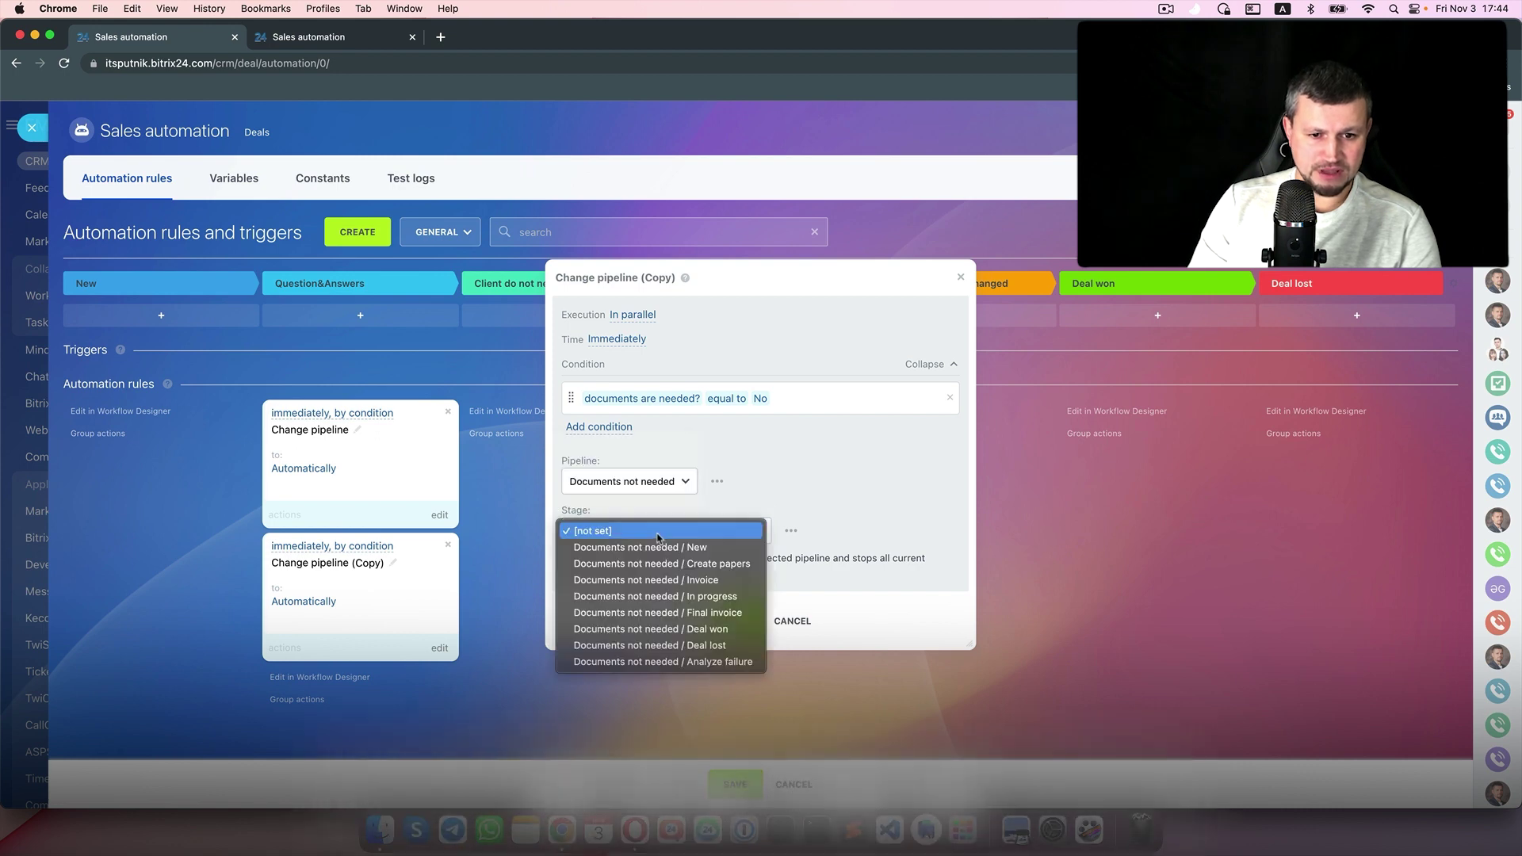
{"action": "left_click", "coordinate": [678, 595]}
{"action": "left_click", "coordinate": [732, 621]}
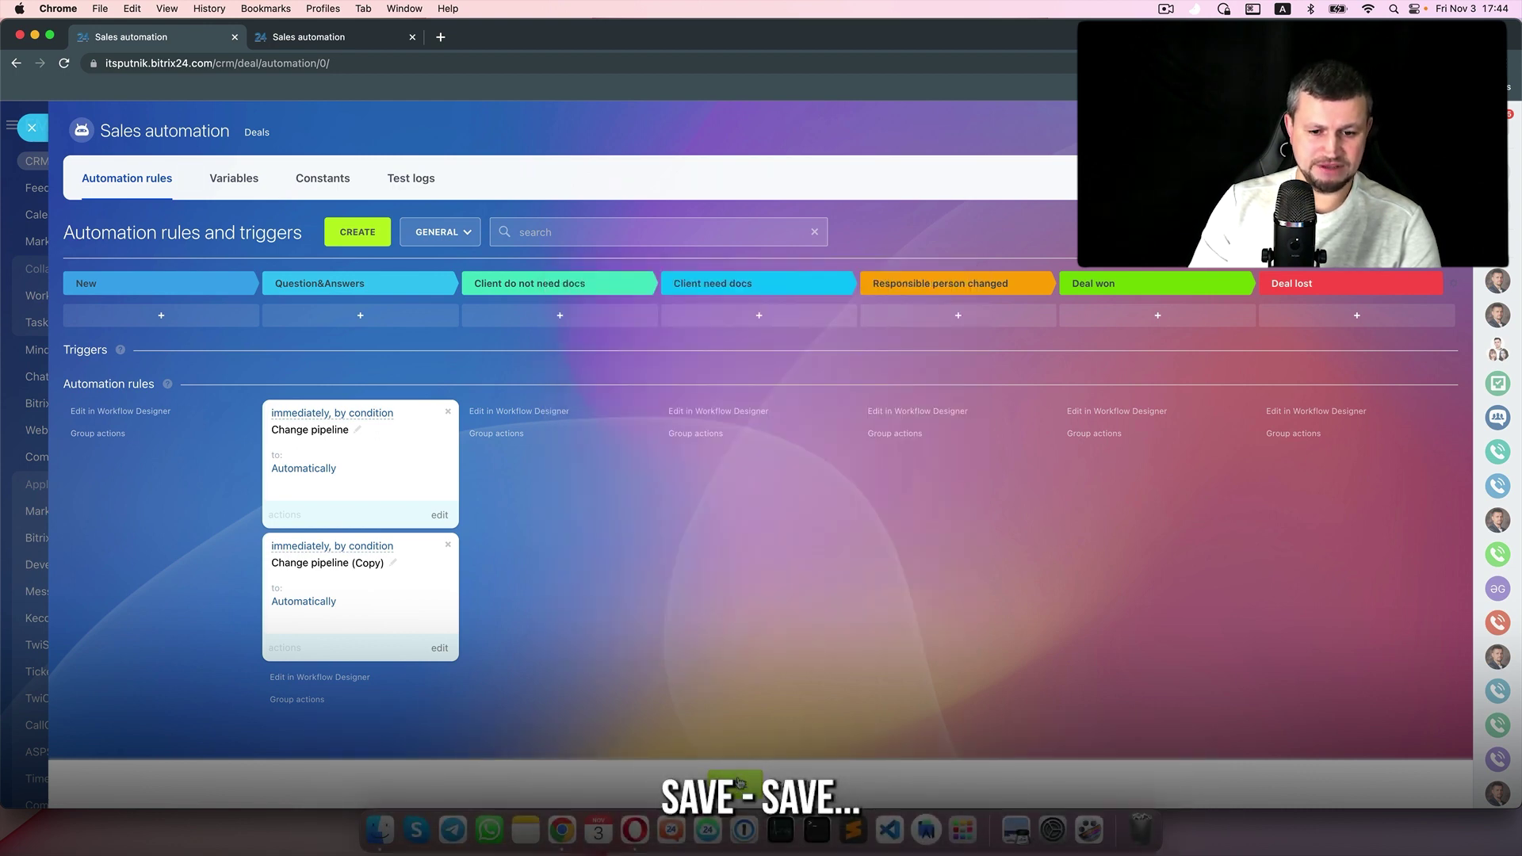
{"action": "left_click", "coordinate": [737, 783]}
Refresh the deals board and look for the deal in the Documents needed and Documents not needed pipelines
{"action": "key", "text": "super+r"}
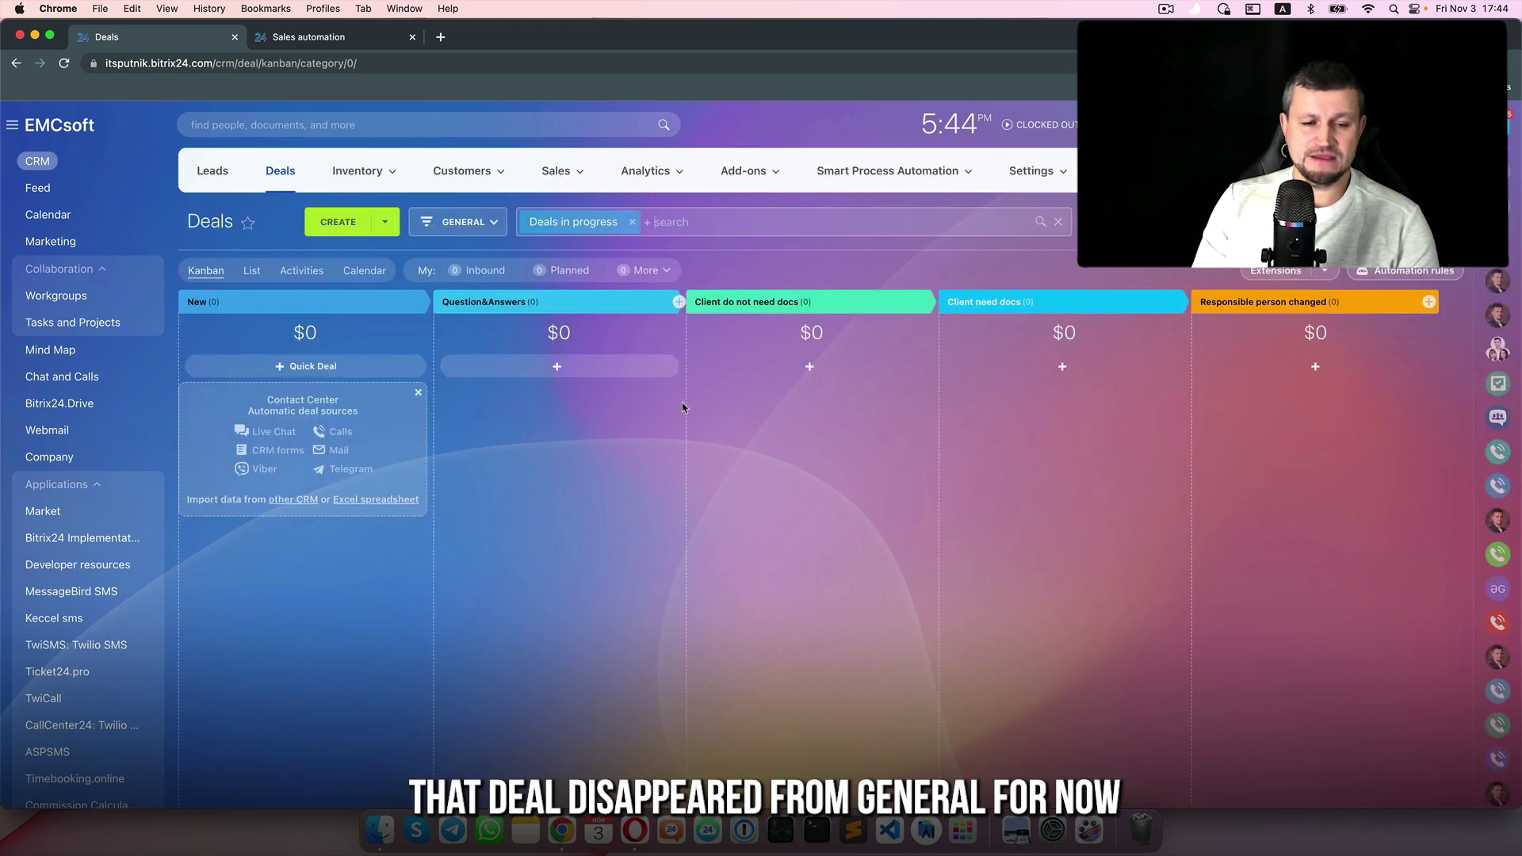
{"action": "left_click", "coordinate": [473, 226]}
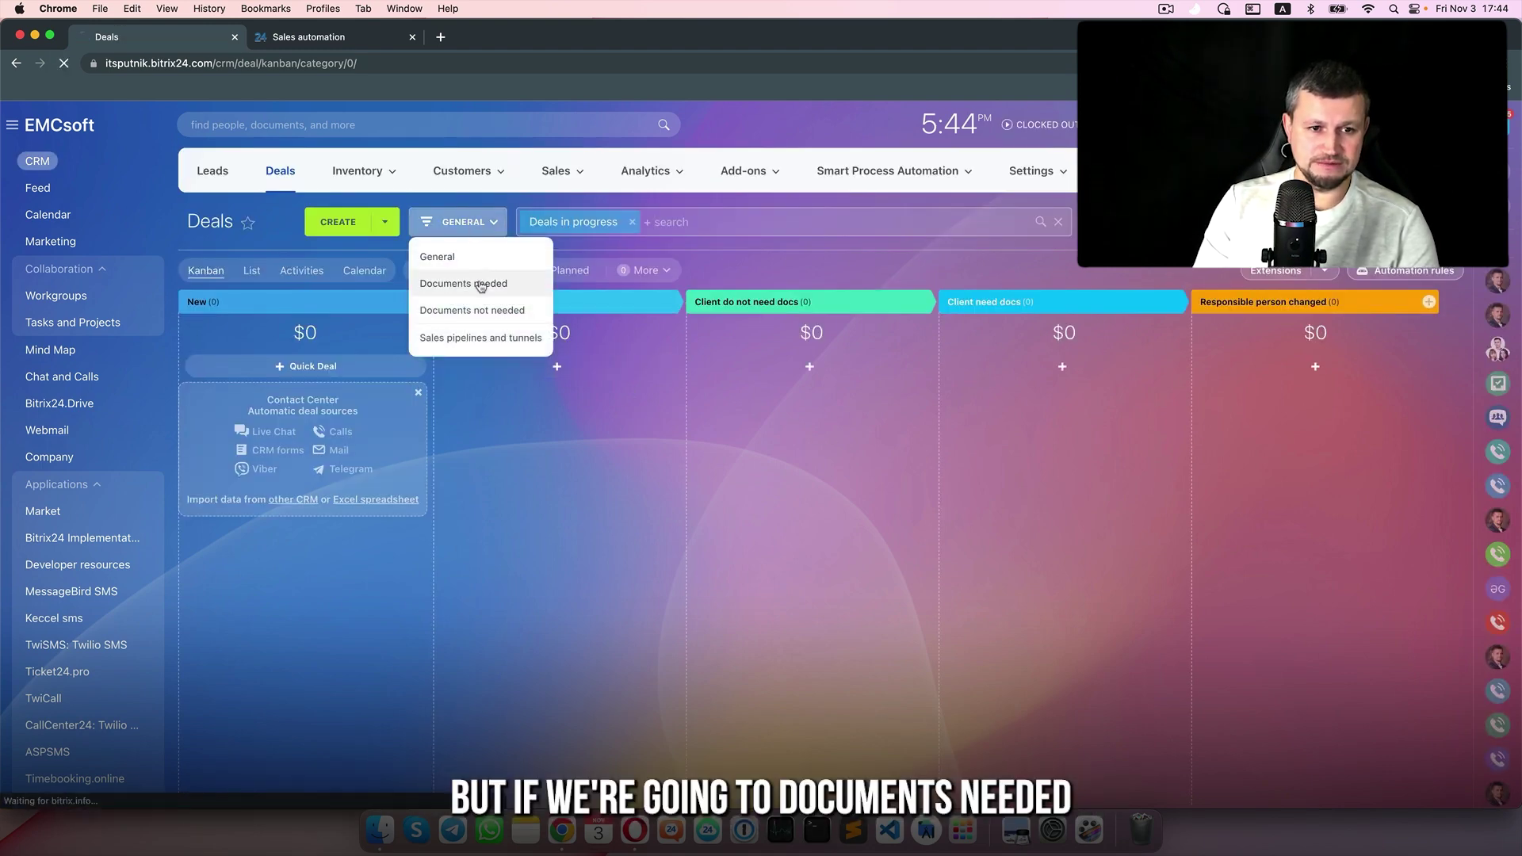
{"action": "left_click", "coordinate": [479, 284]}
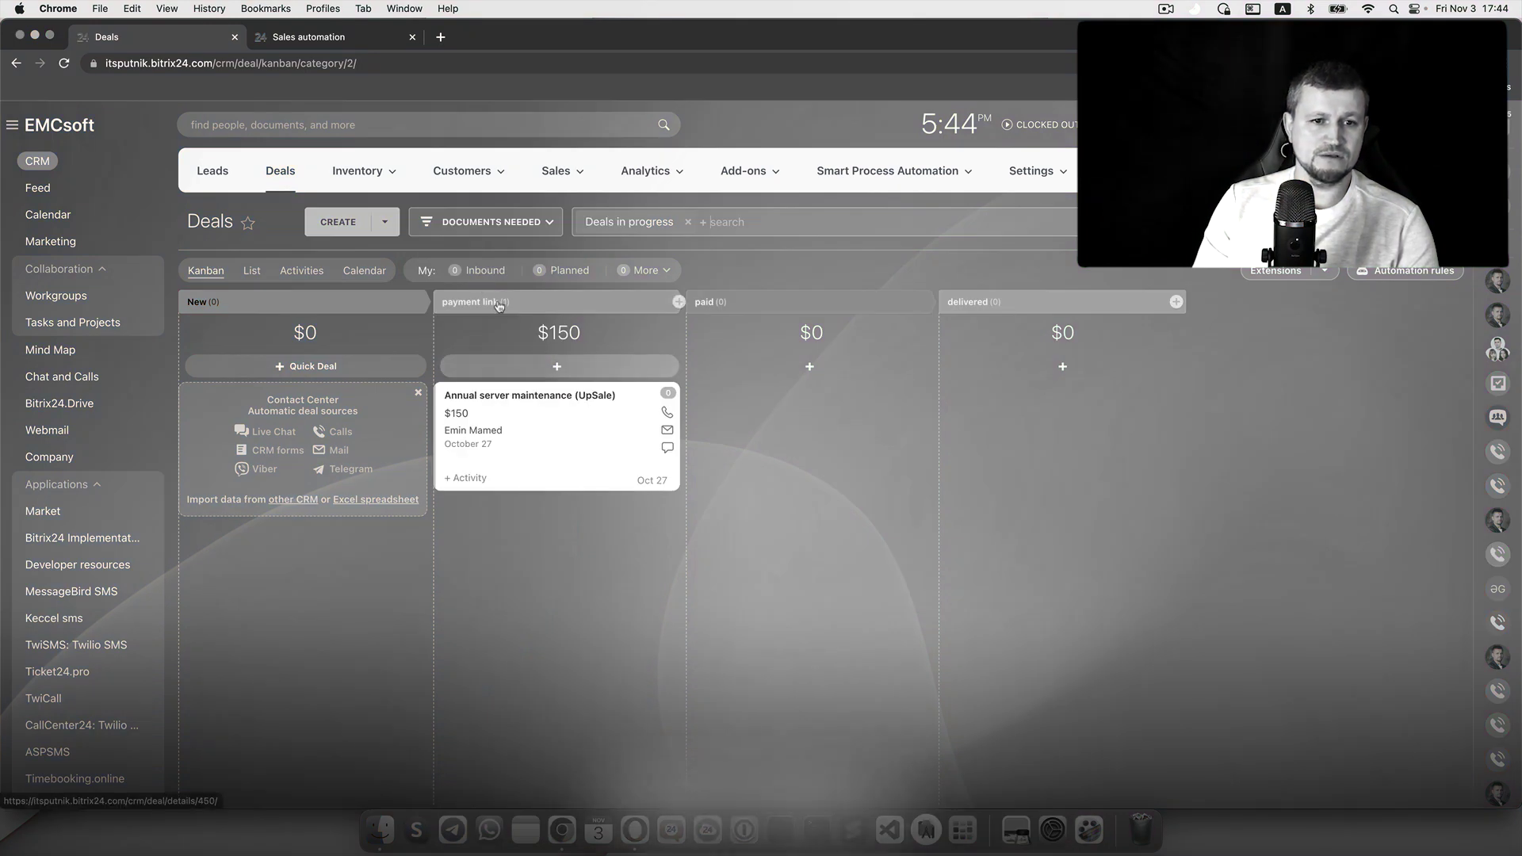
{"action": "left_click", "coordinate": [485, 222]}
{"action": "left_click", "coordinate": [484, 314]}
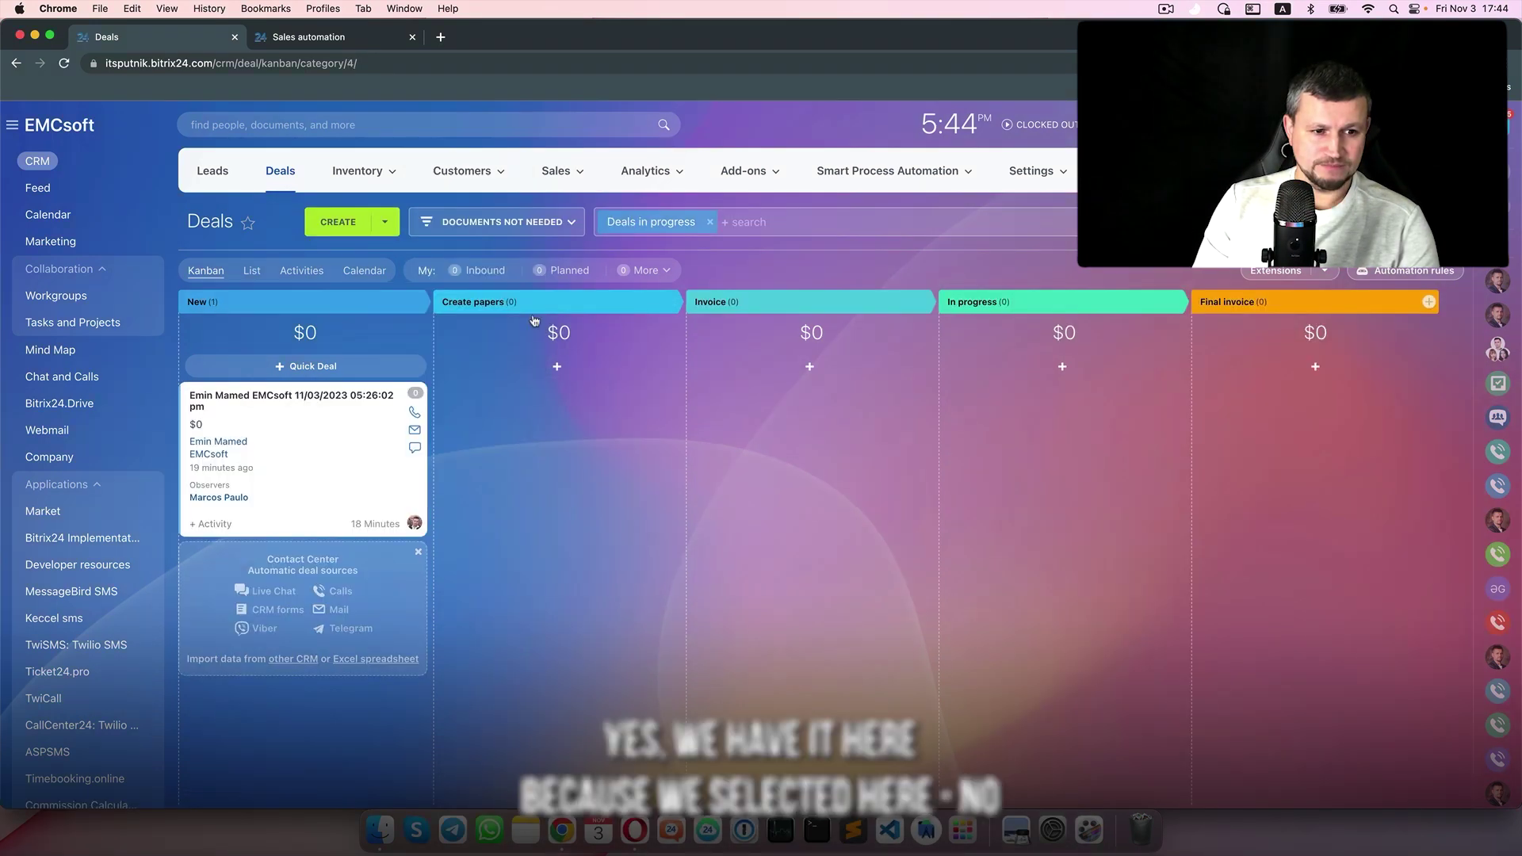
Open the deal in the Documents not needed pipeline and check its "documents are needed?" field
{"action": "left_click", "coordinate": [329, 395]}
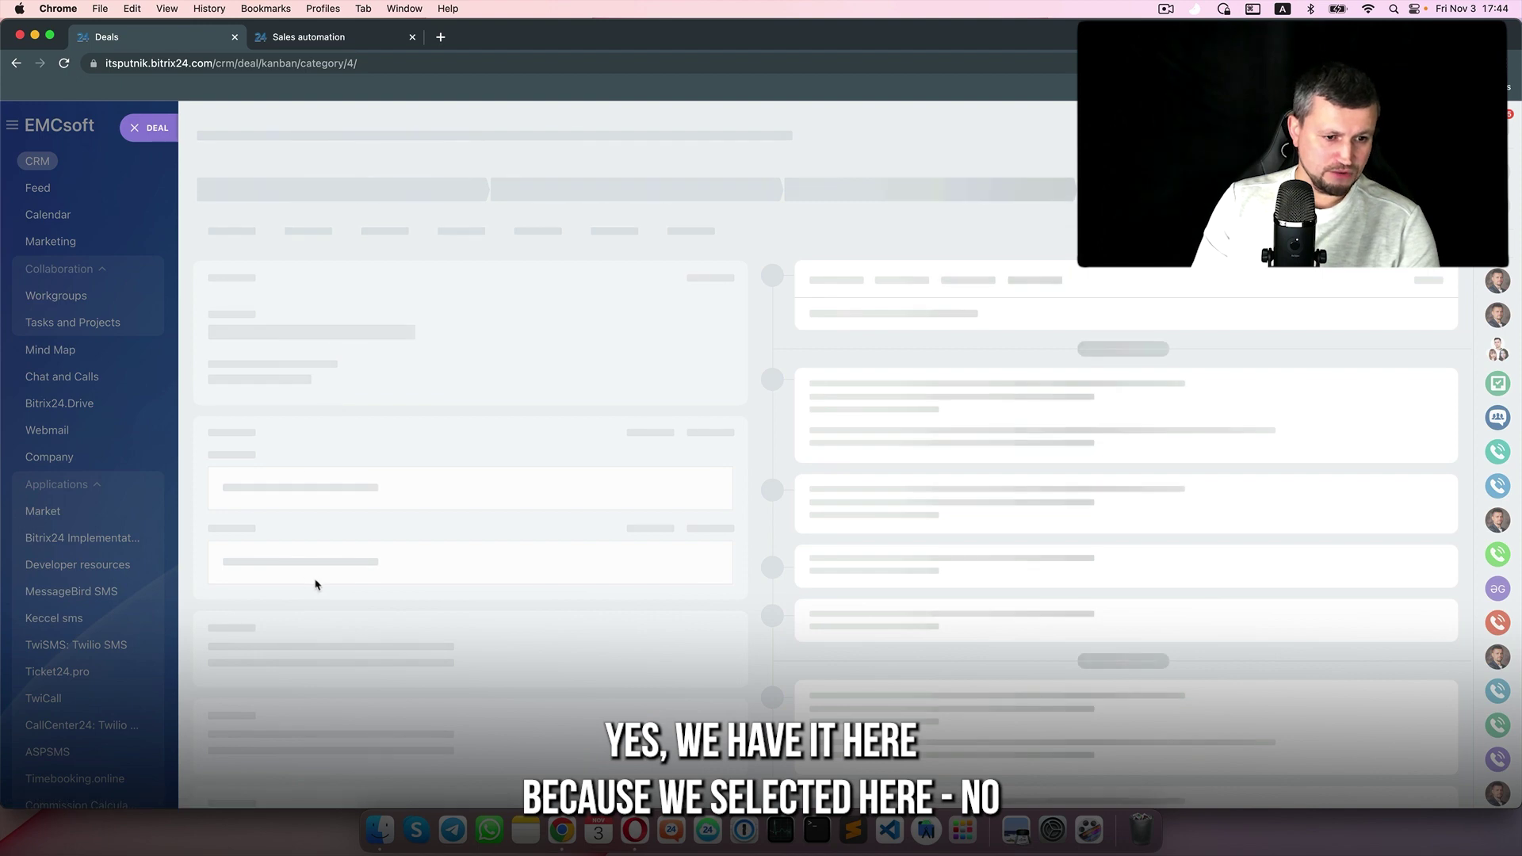
{"action": "scroll", "coordinate": [315, 584], "scroll_direction": "down", "scroll_amount": 5}
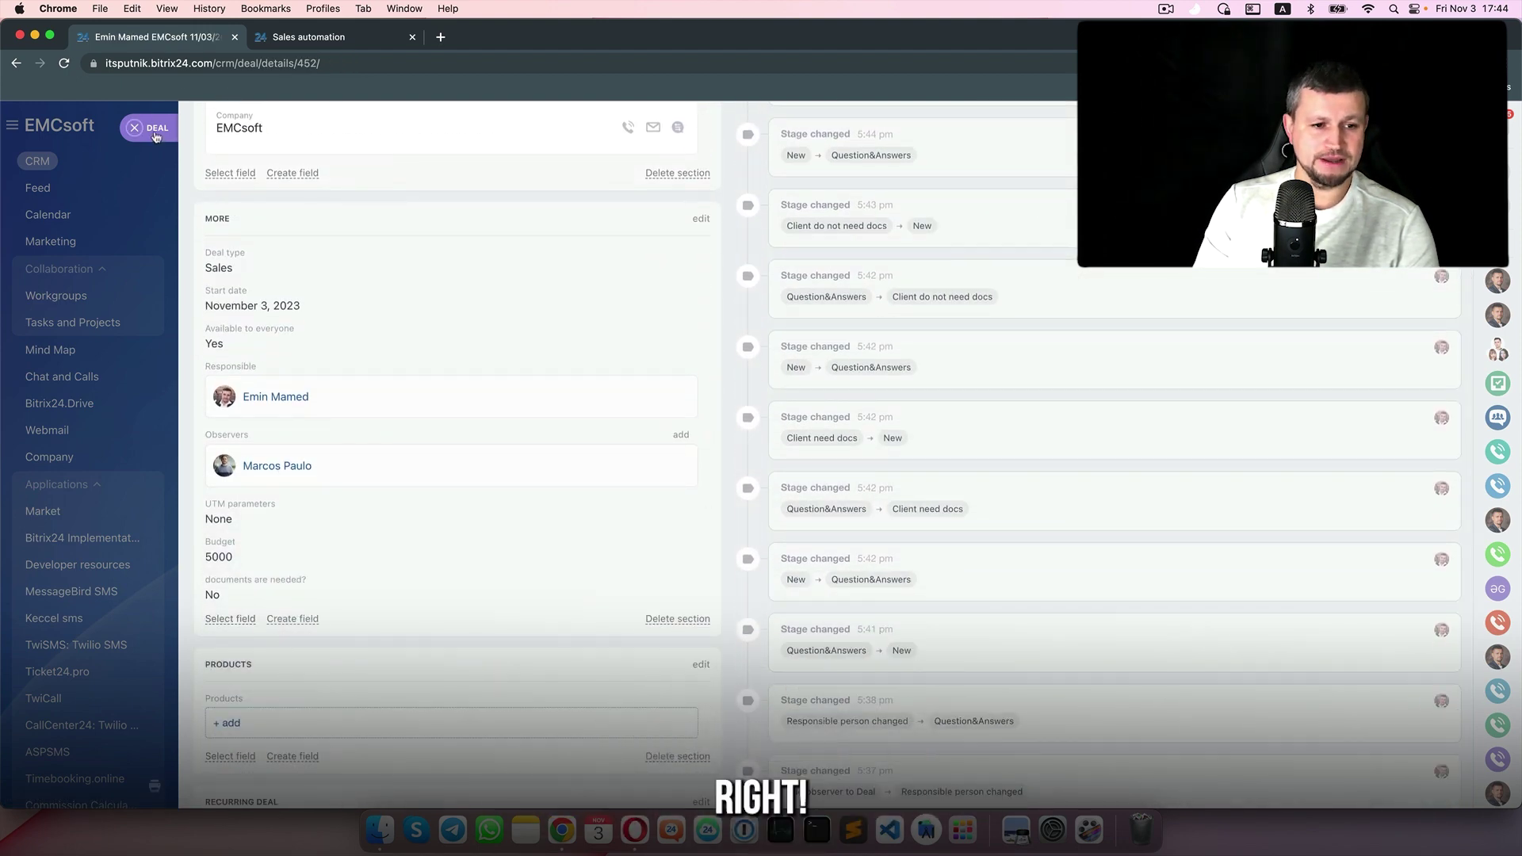
Switch the open deal from the Documents not needed pipeline back to the General pipeline
{"action": "scroll", "coordinate": [479, 412], "scroll_direction": "up", "scroll_amount": 5}
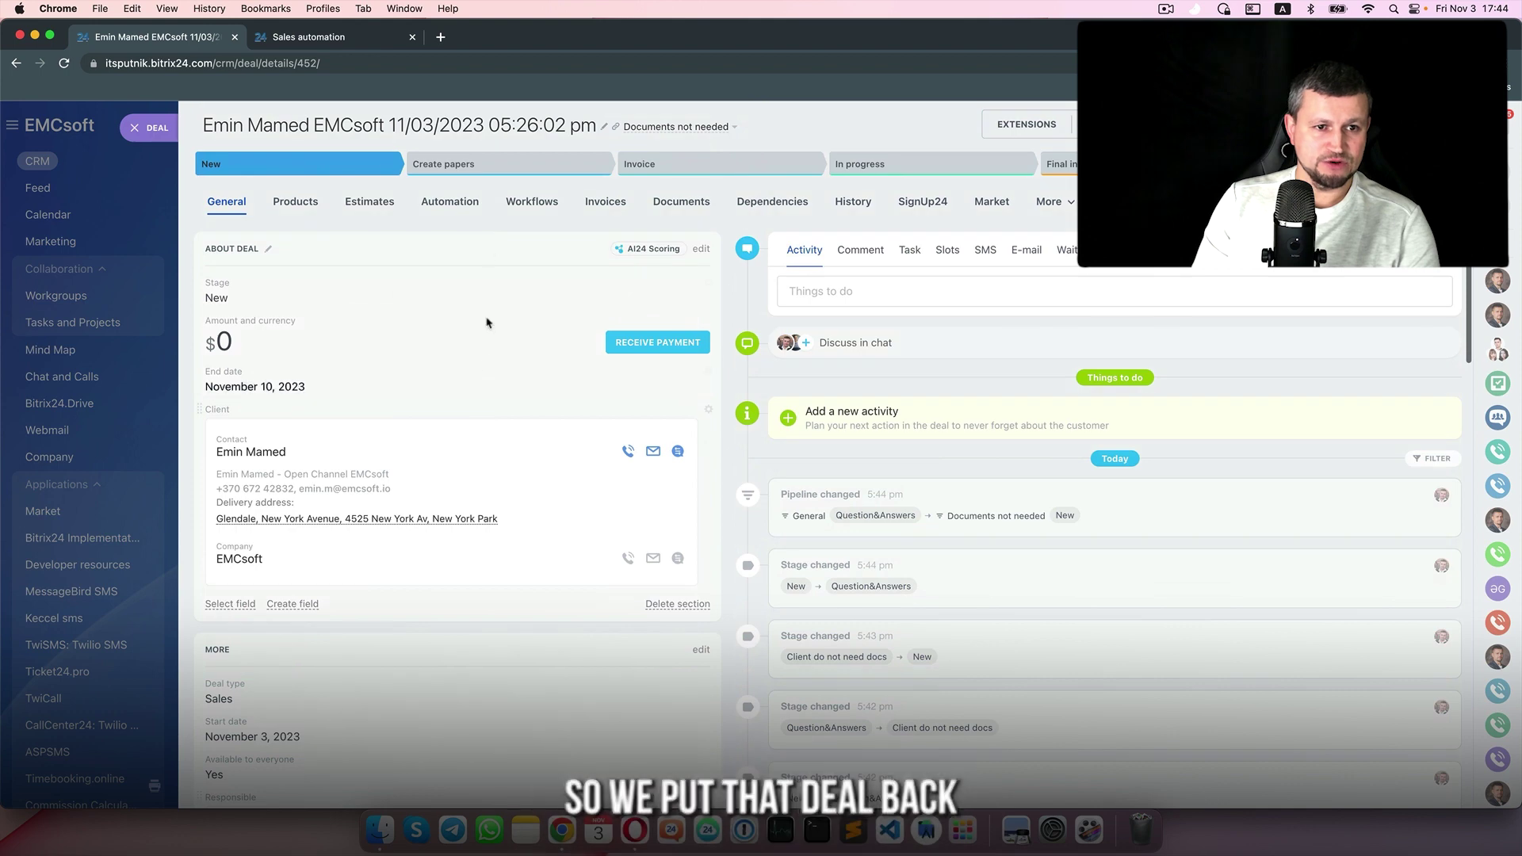
{"action": "left_click", "coordinate": [703, 131]}
{"action": "left_click", "coordinate": [687, 155]}
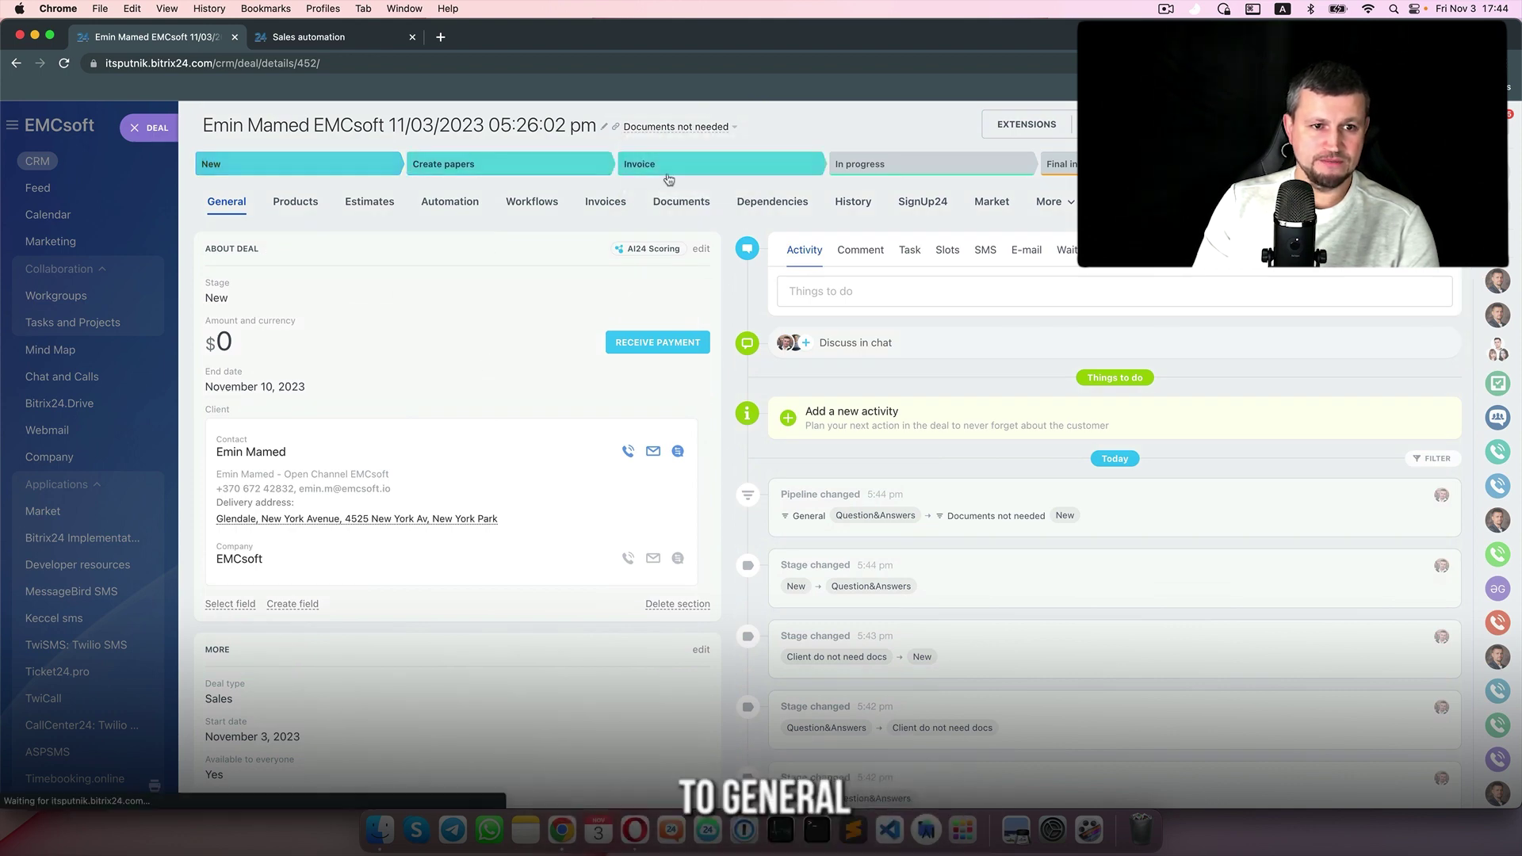
Set the deal's "documents are needed?" field to Yes and close the deal
{"action": "scroll", "coordinate": [363, 421], "scroll_direction": "down", "scroll_amount": 1}
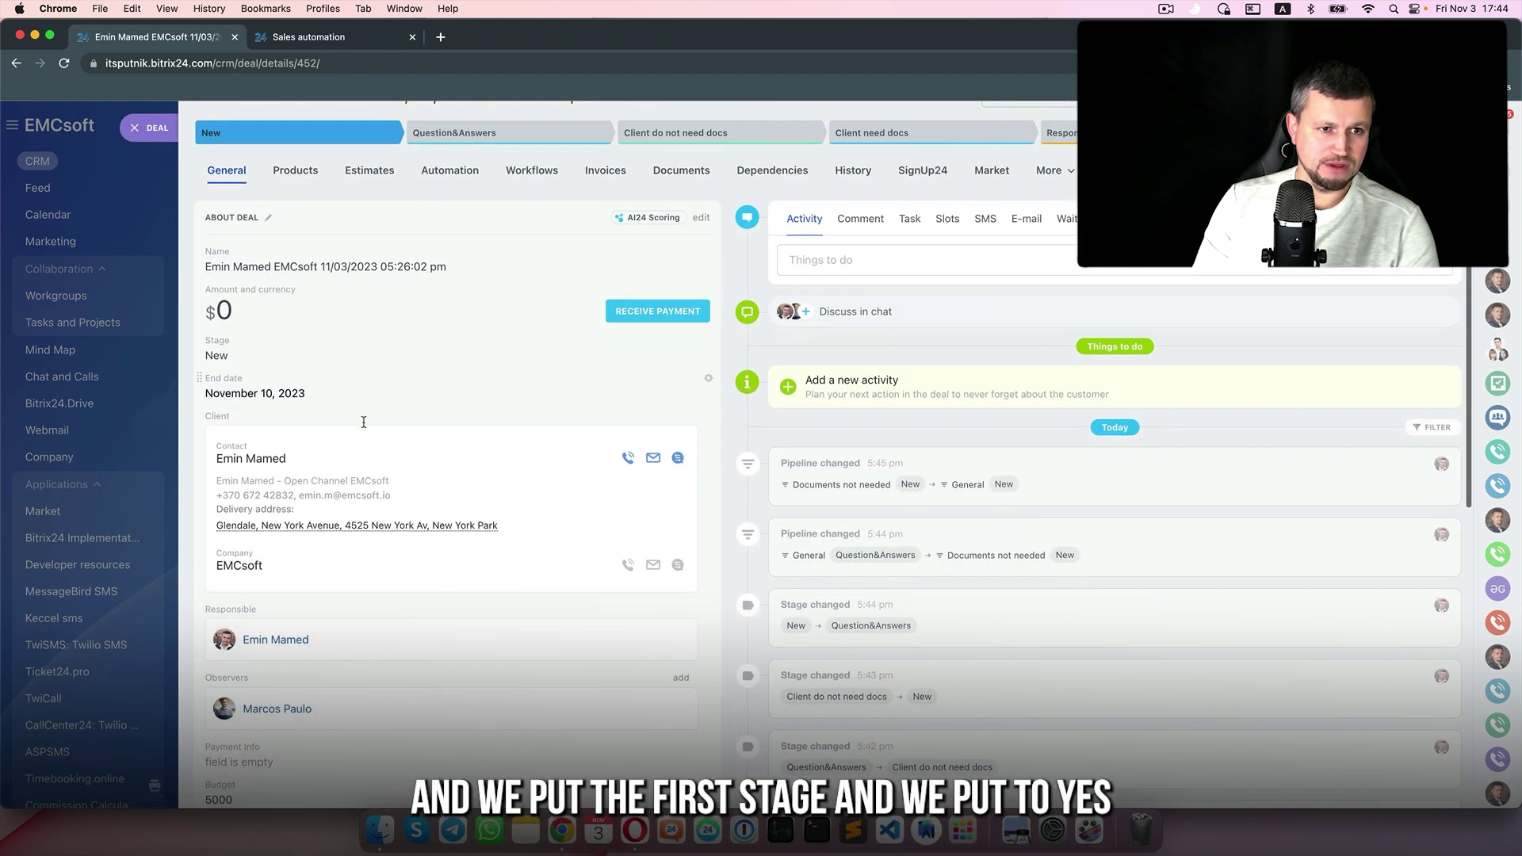
{"action": "scroll", "coordinate": [293, 597], "scroll_direction": "down", "scroll_amount": 5}
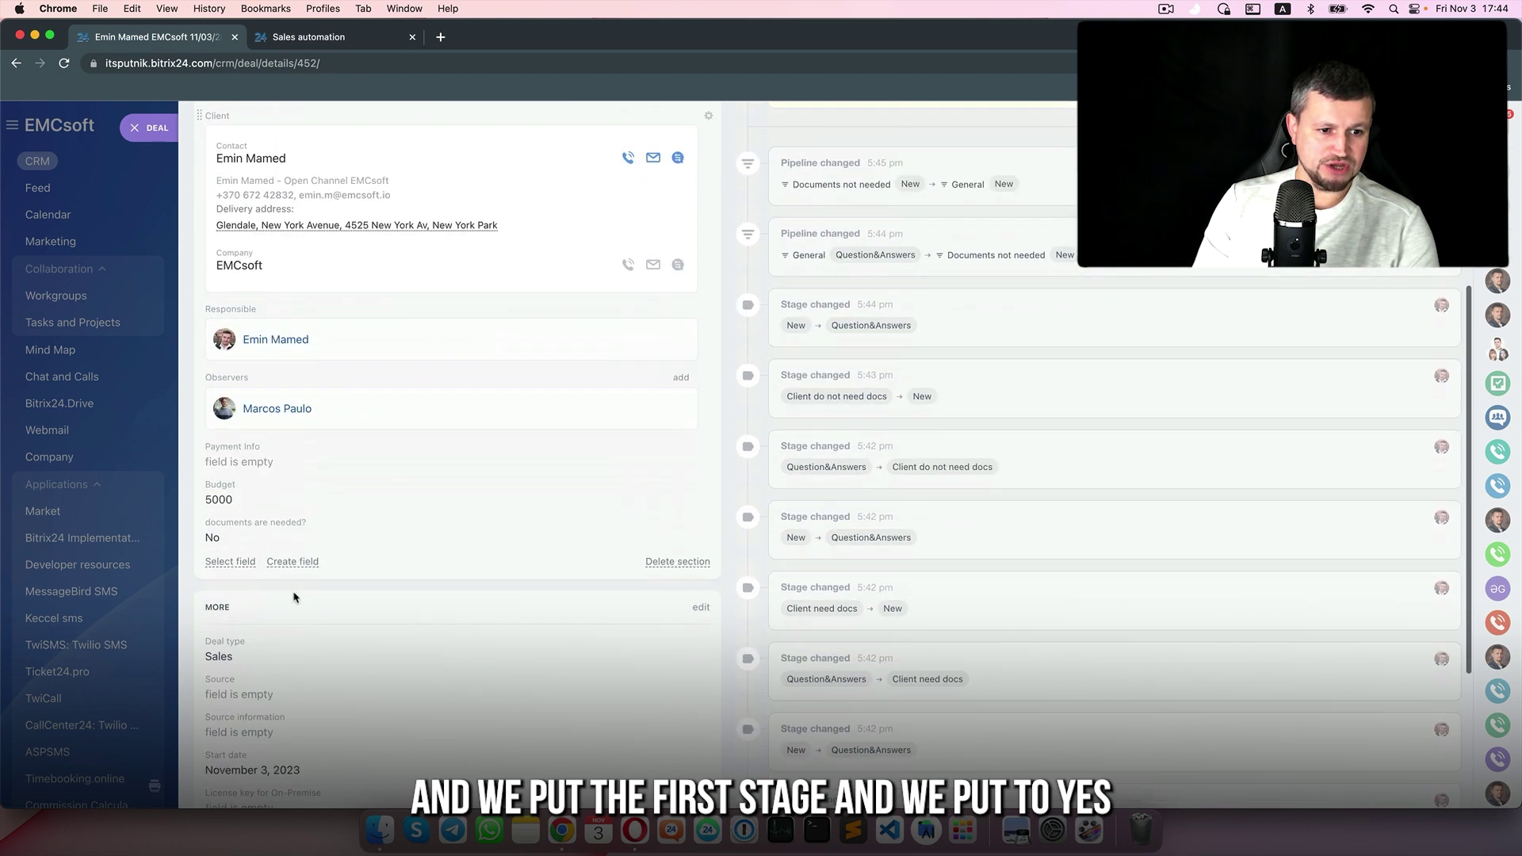
{"action": "left_click", "coordinate": [238, 479]}
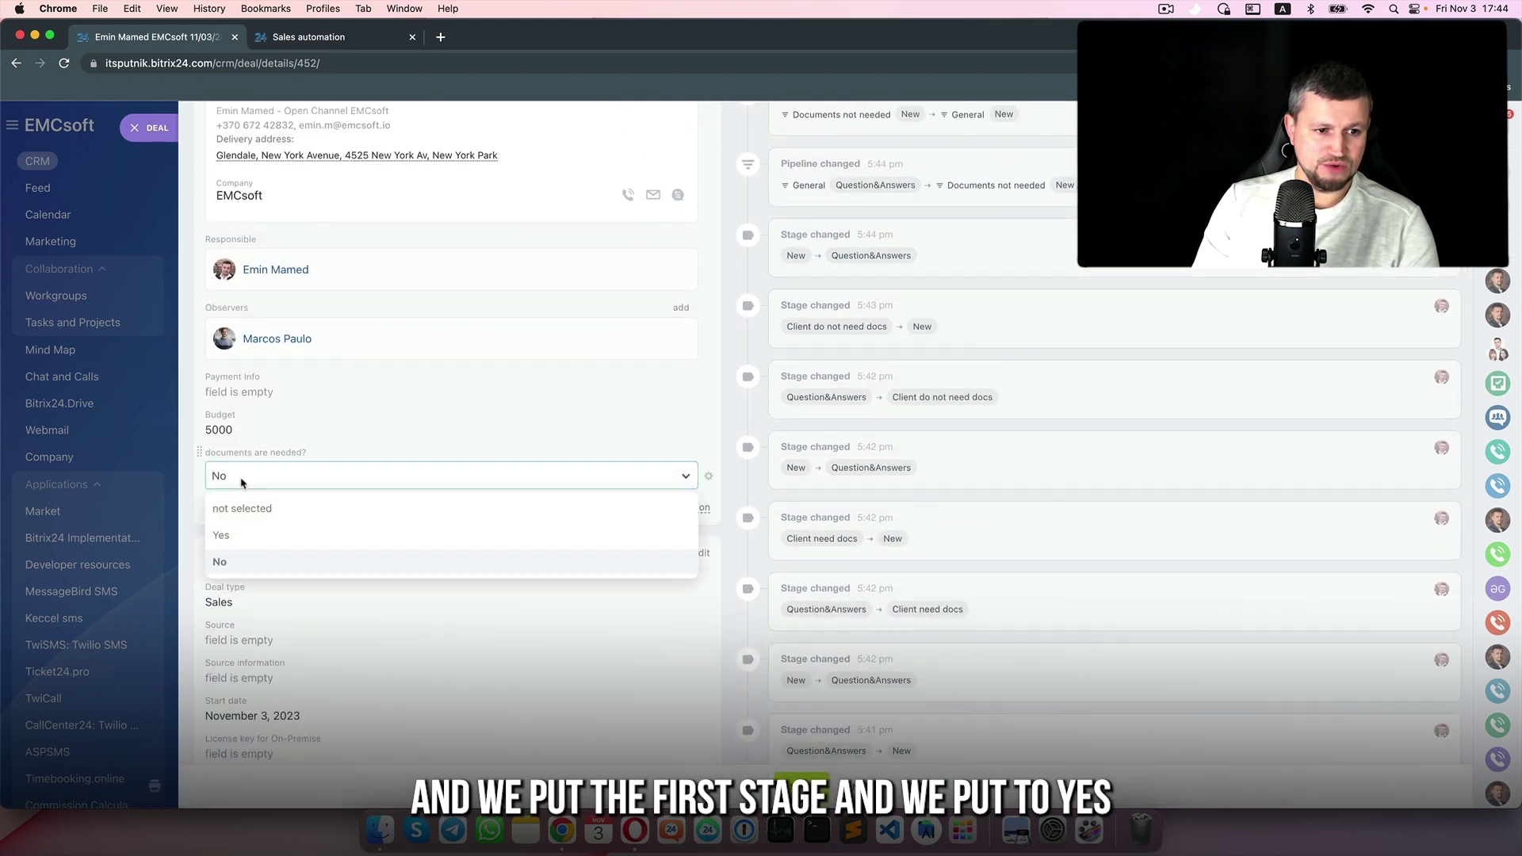
{"action": "left_click", "coordinate": [256, 542]}
{"action": "key", "text": "Escape"}
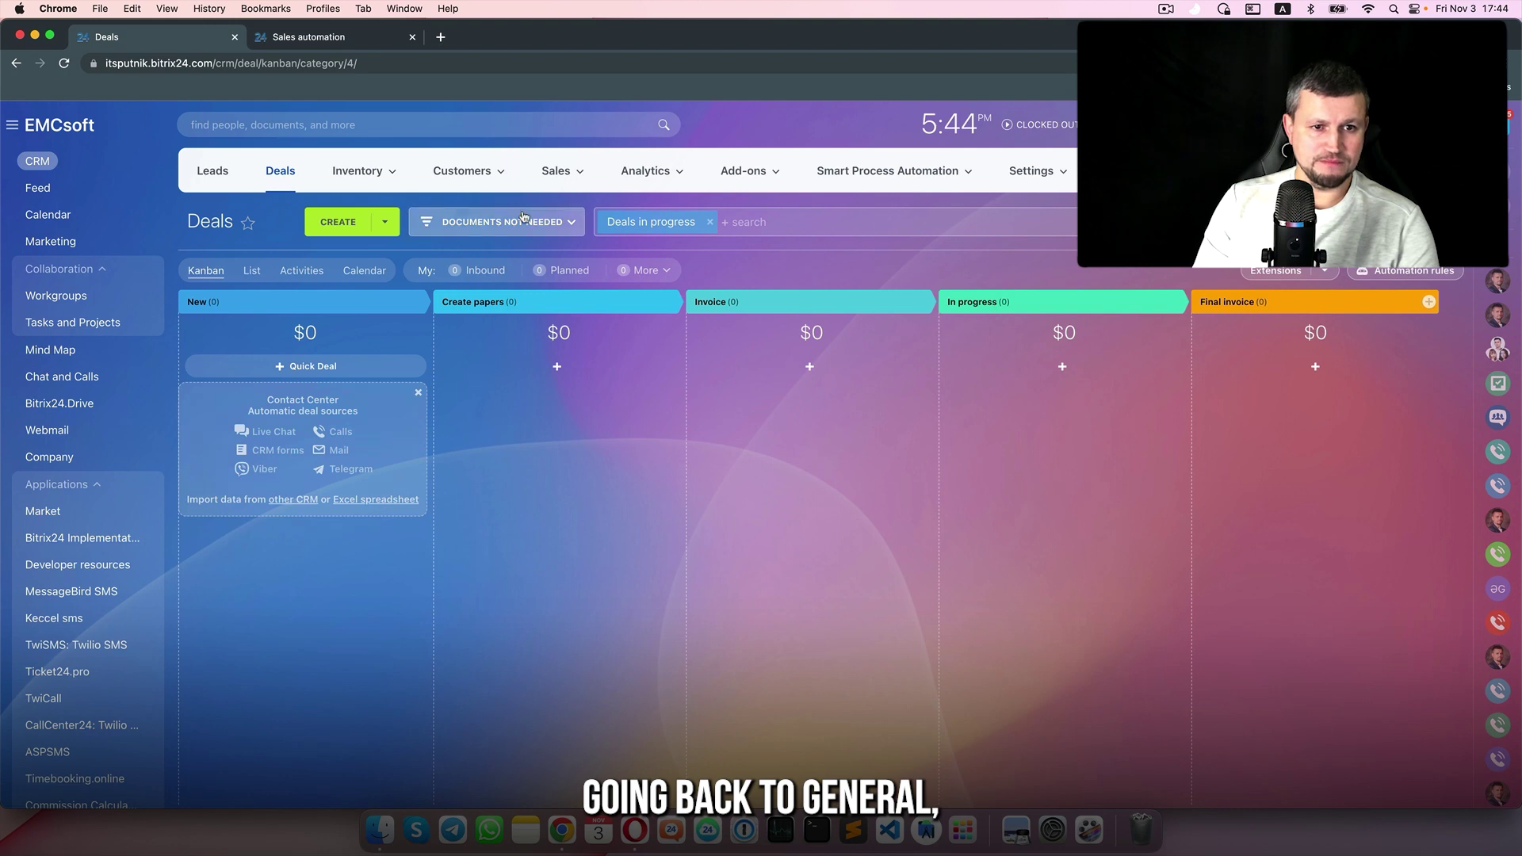
Show the General pipeline's kanban board and add the "documents are needed?" field to its card view
{"action": "left_click", "coordinate": [517, 212]}
{"action": "left_click", "coordinate": [523, 252]}
{"action": "left_click_drag", "start_coordinate": [331, 438], "coordinate": [238, 424]}
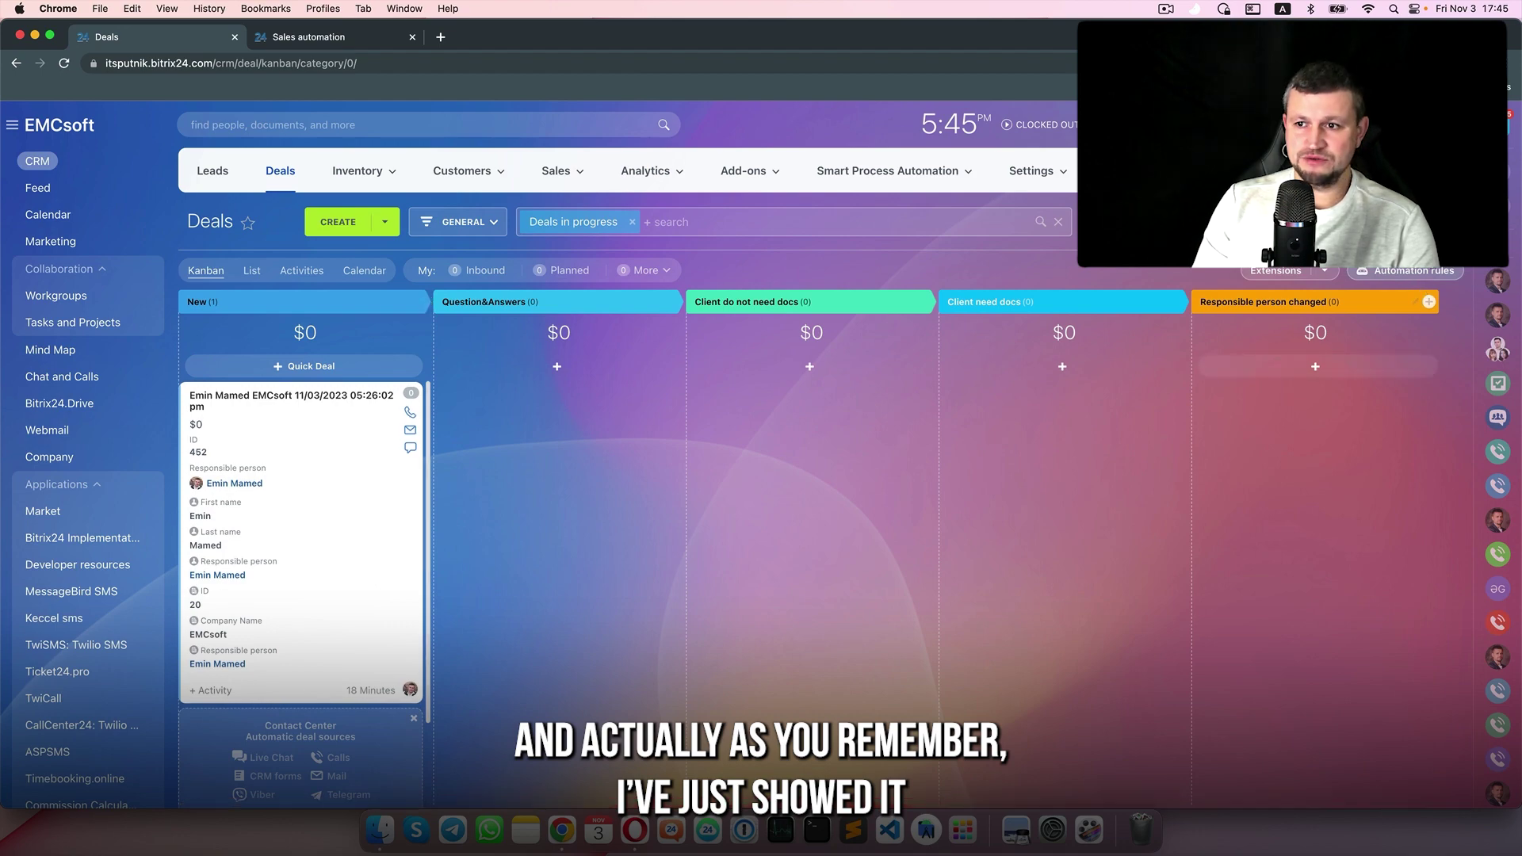
{"action": "left_click", "coordinate": [1449, 221]}
{"action": "mouse_move", "coordinate": [1430, 264]}
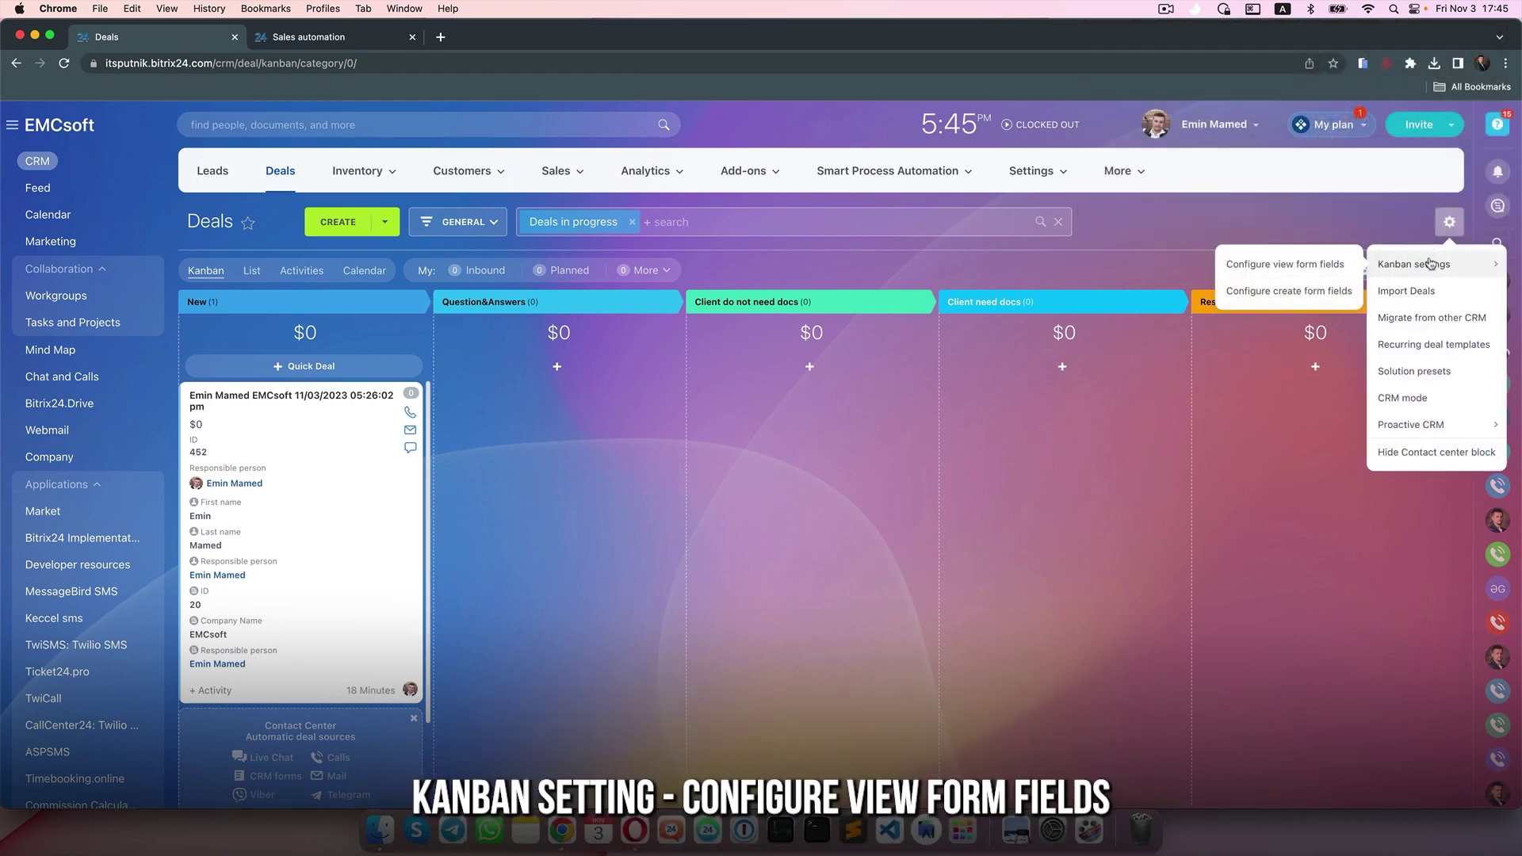
{"action": "left_click", "coordinate": [1292, 270]}
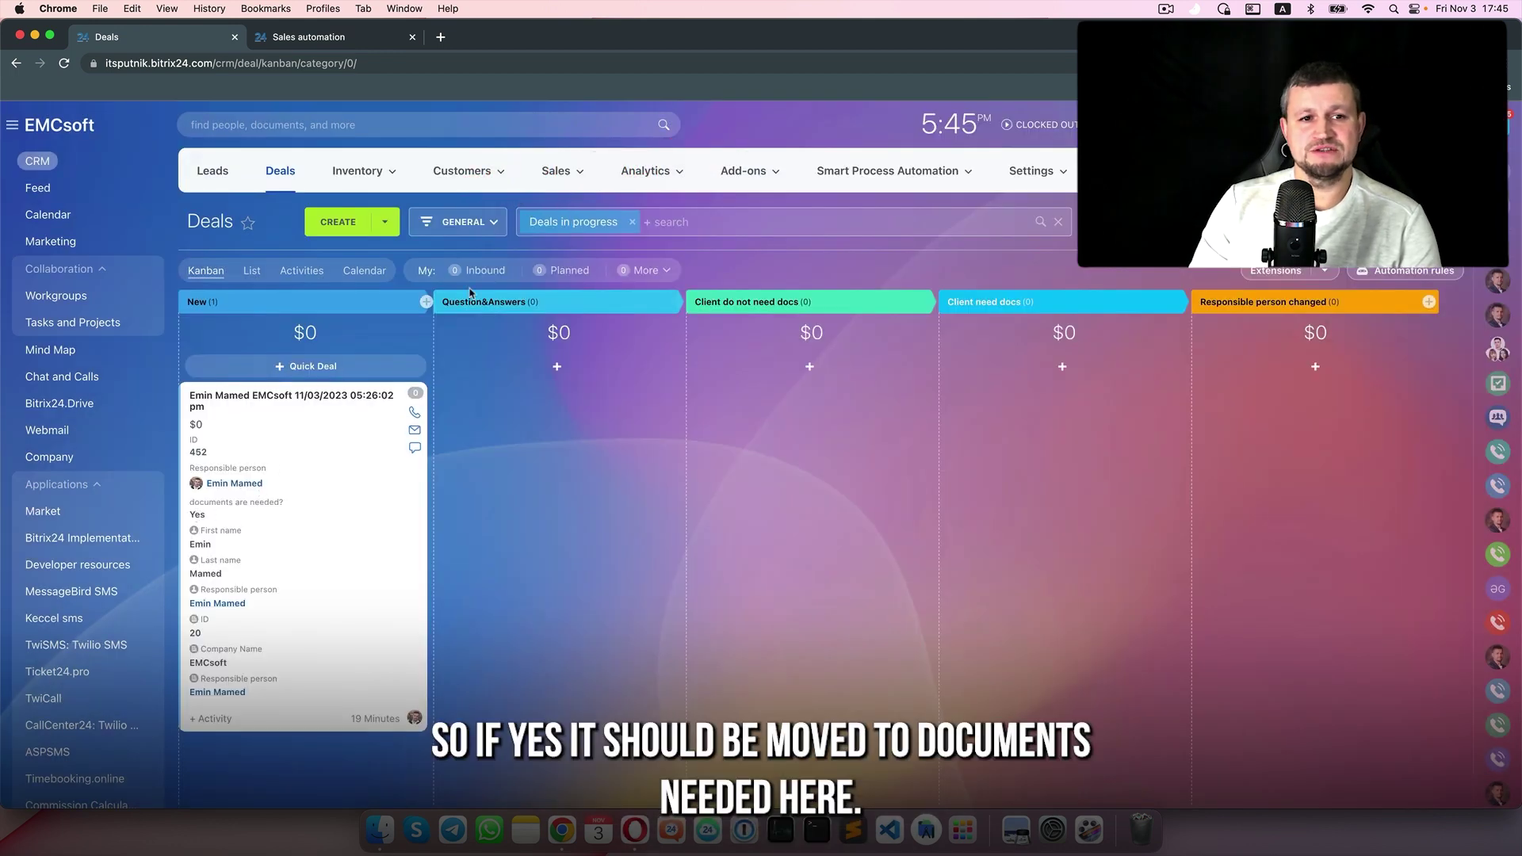
Move the deal from New to the Question&Answers stage in the General pipeline and refresh the board
{"action": "left_click", "coordinate": [484, 221]}
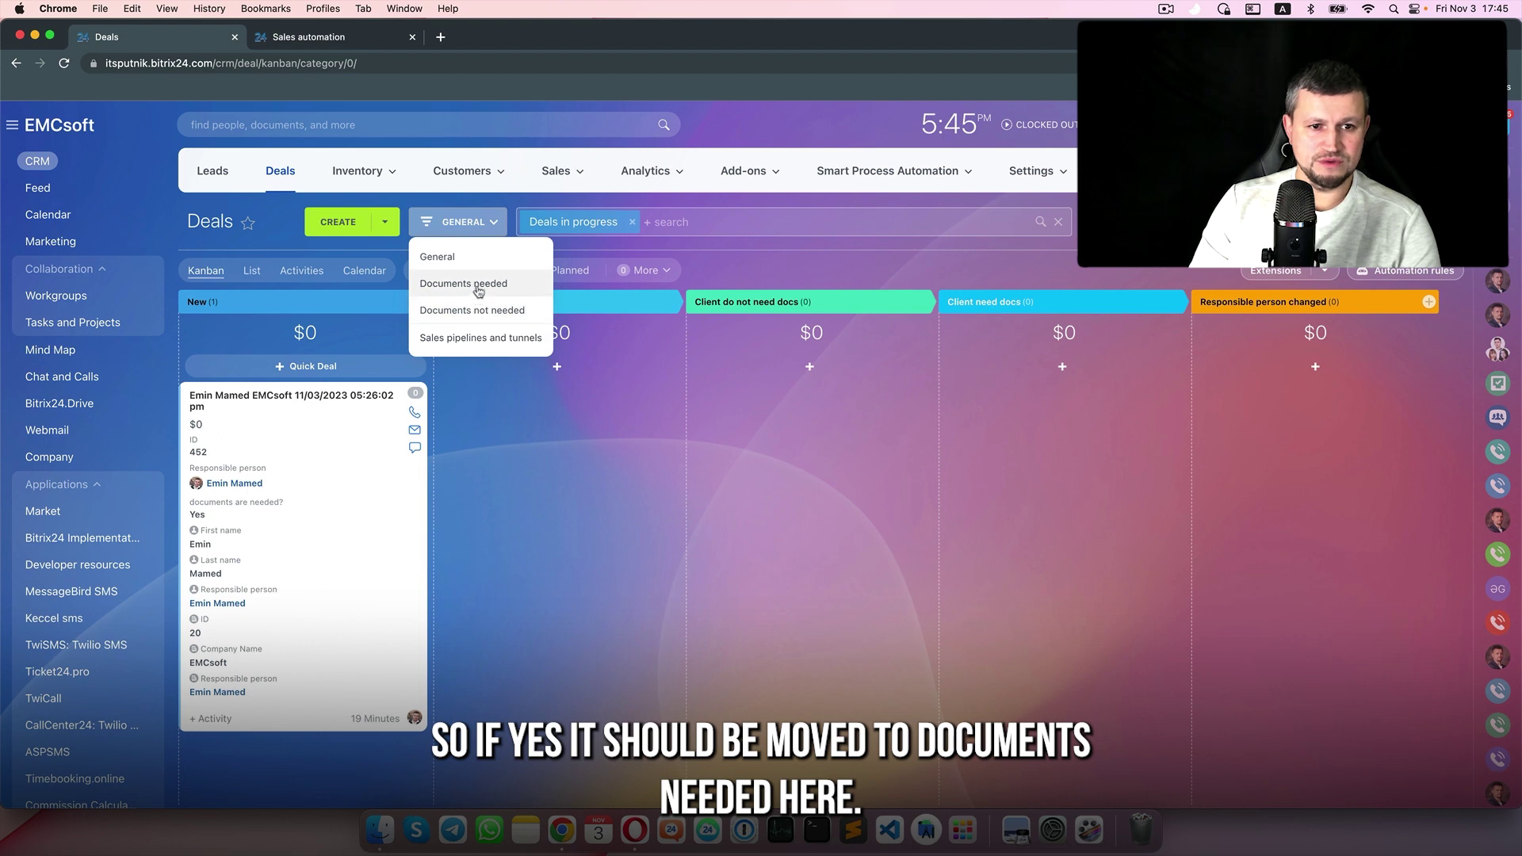
{"action": "left_click", "coordinate": [474, 226]}
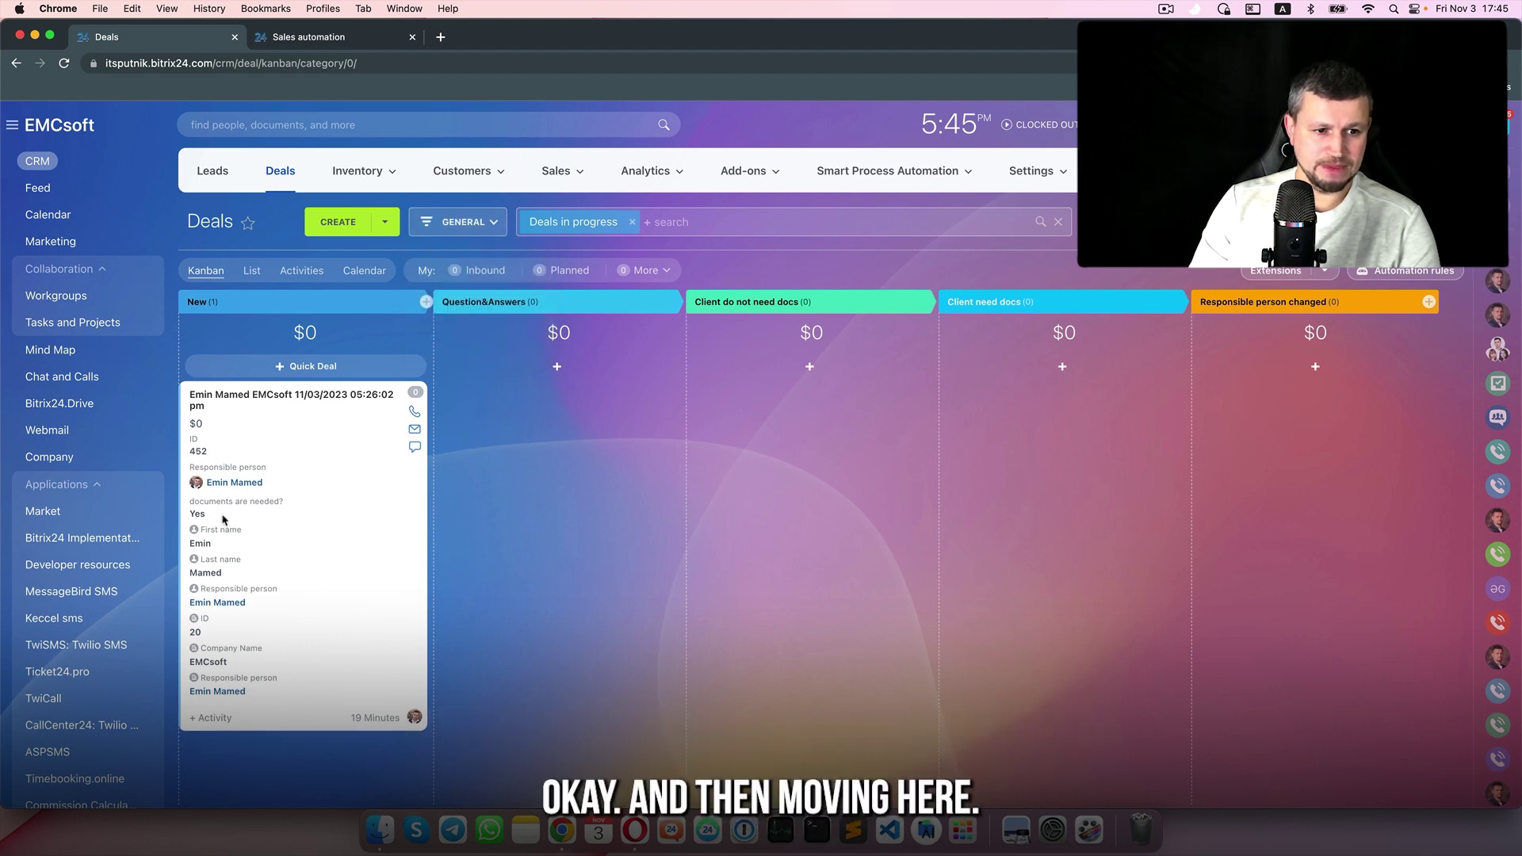
{"action": "left_click_drag", "start_coordinate": [320, 426], "coordinate": [501, 425]}
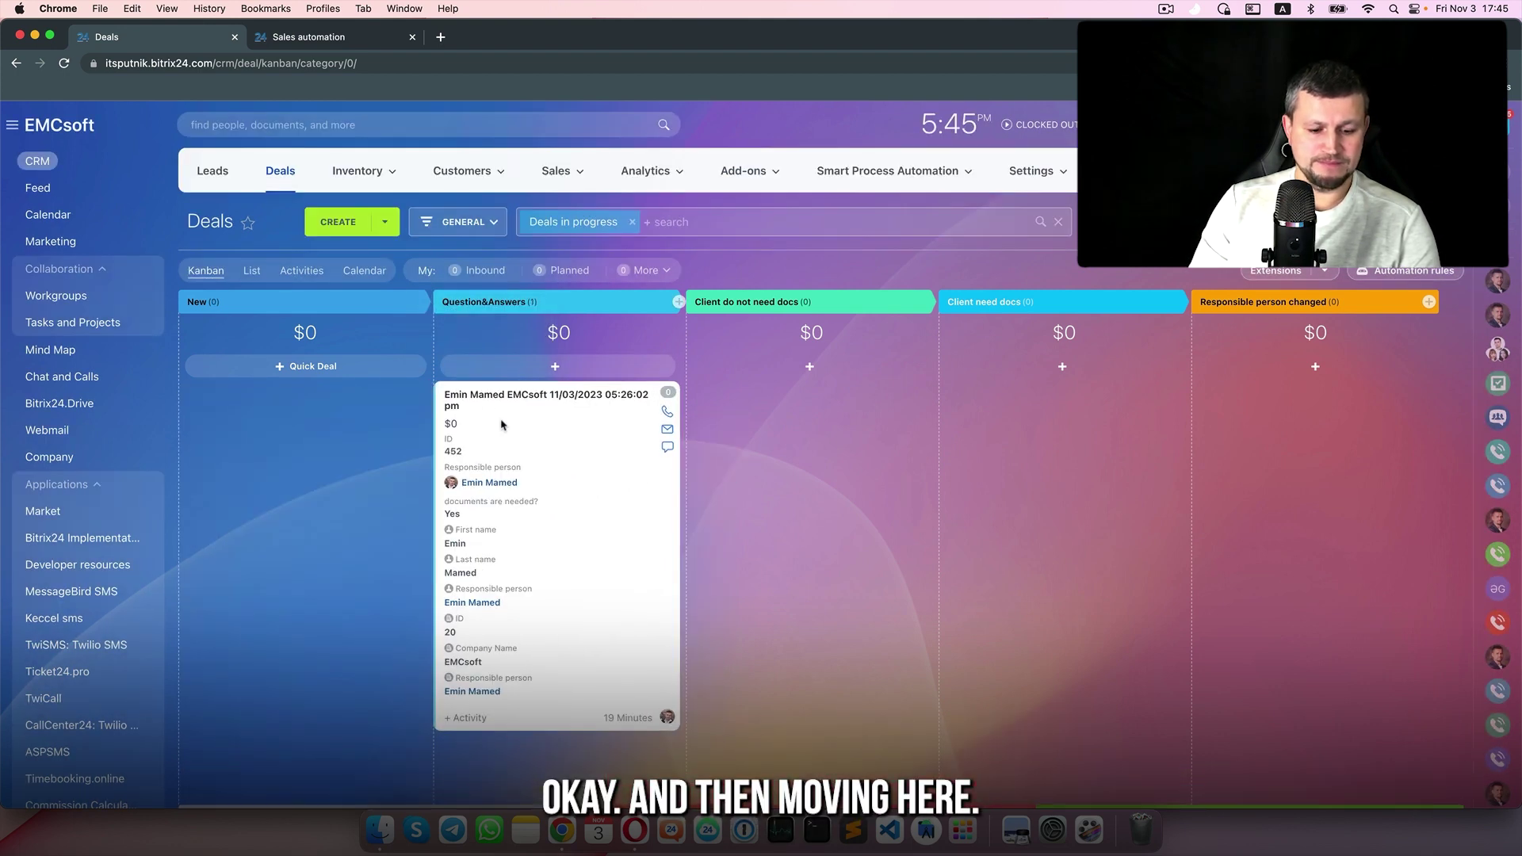
{"action": "key", "text": "super+r"}
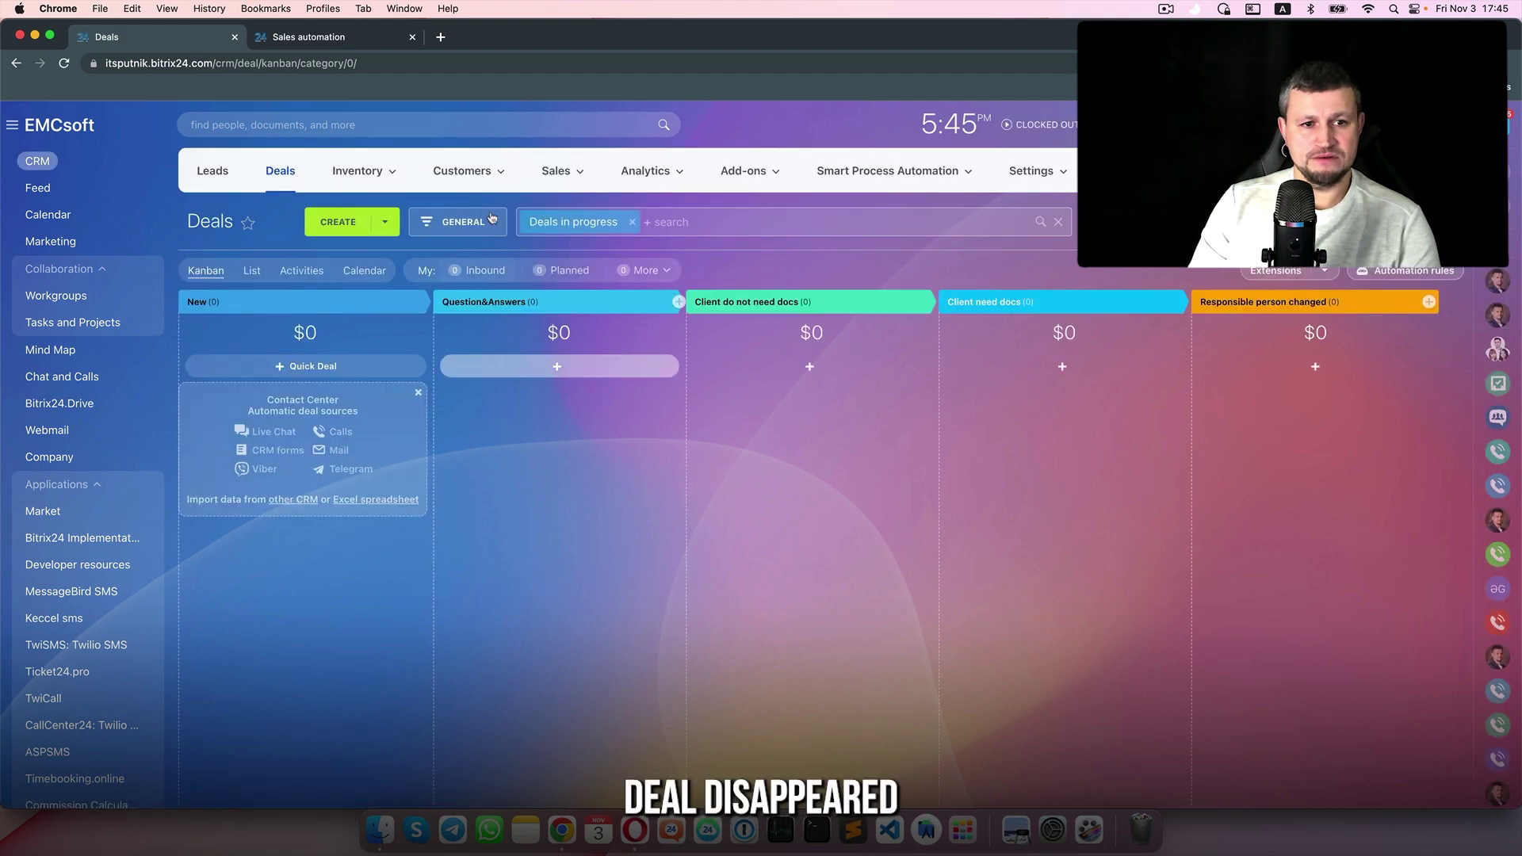
Switch to the Documents needed pipeline and open the rerouted deal from its New stage
{"action": "left_click", "coordinate": [475, 216]}
{"action": "left_click", "coordinate": [477, 284]}
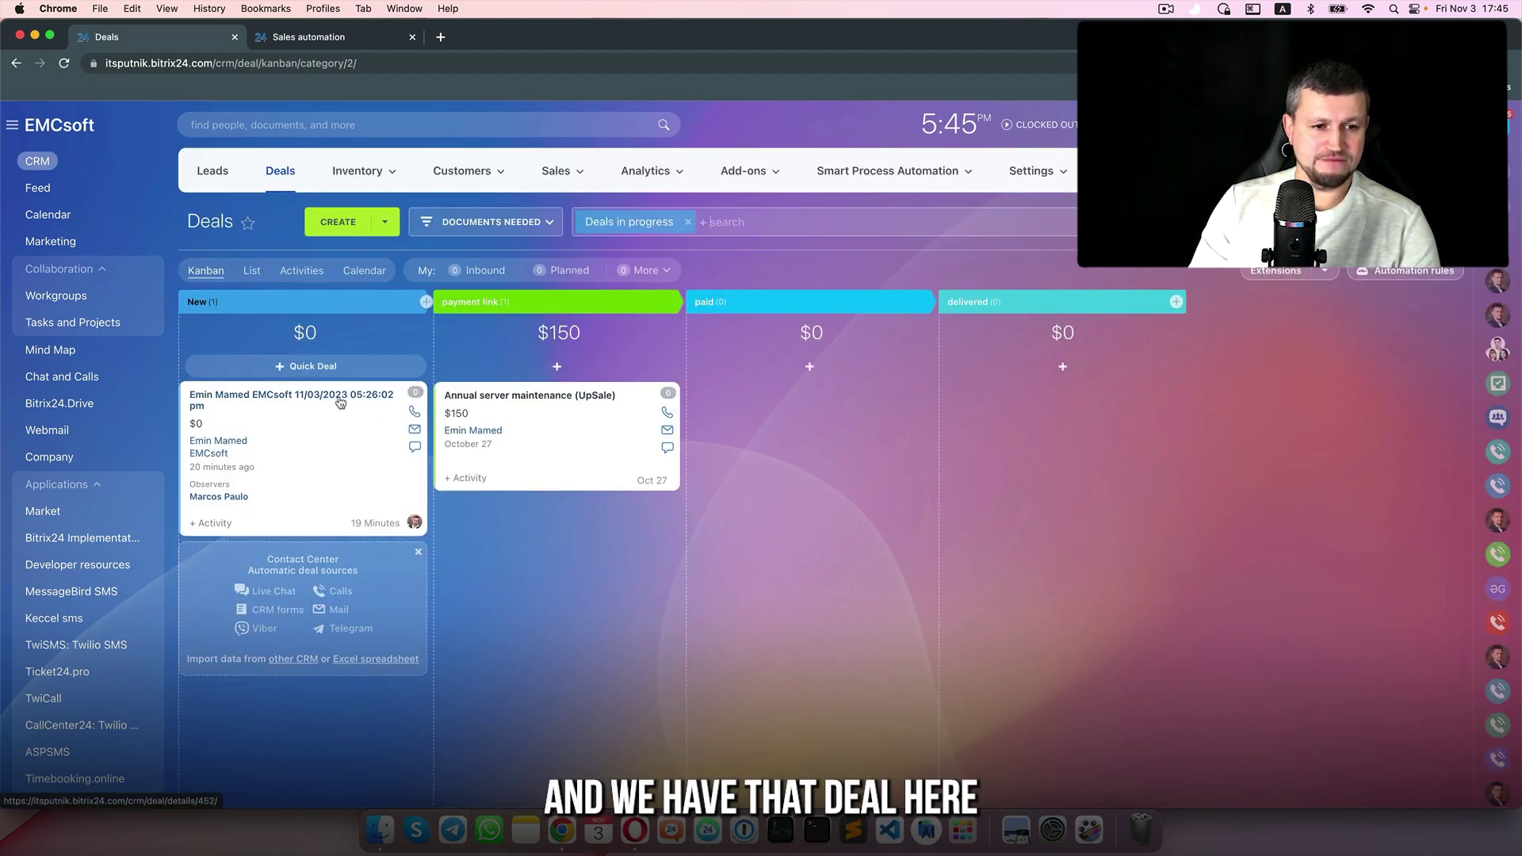
{"action": "left_click", "coordinate": [340, 403]}
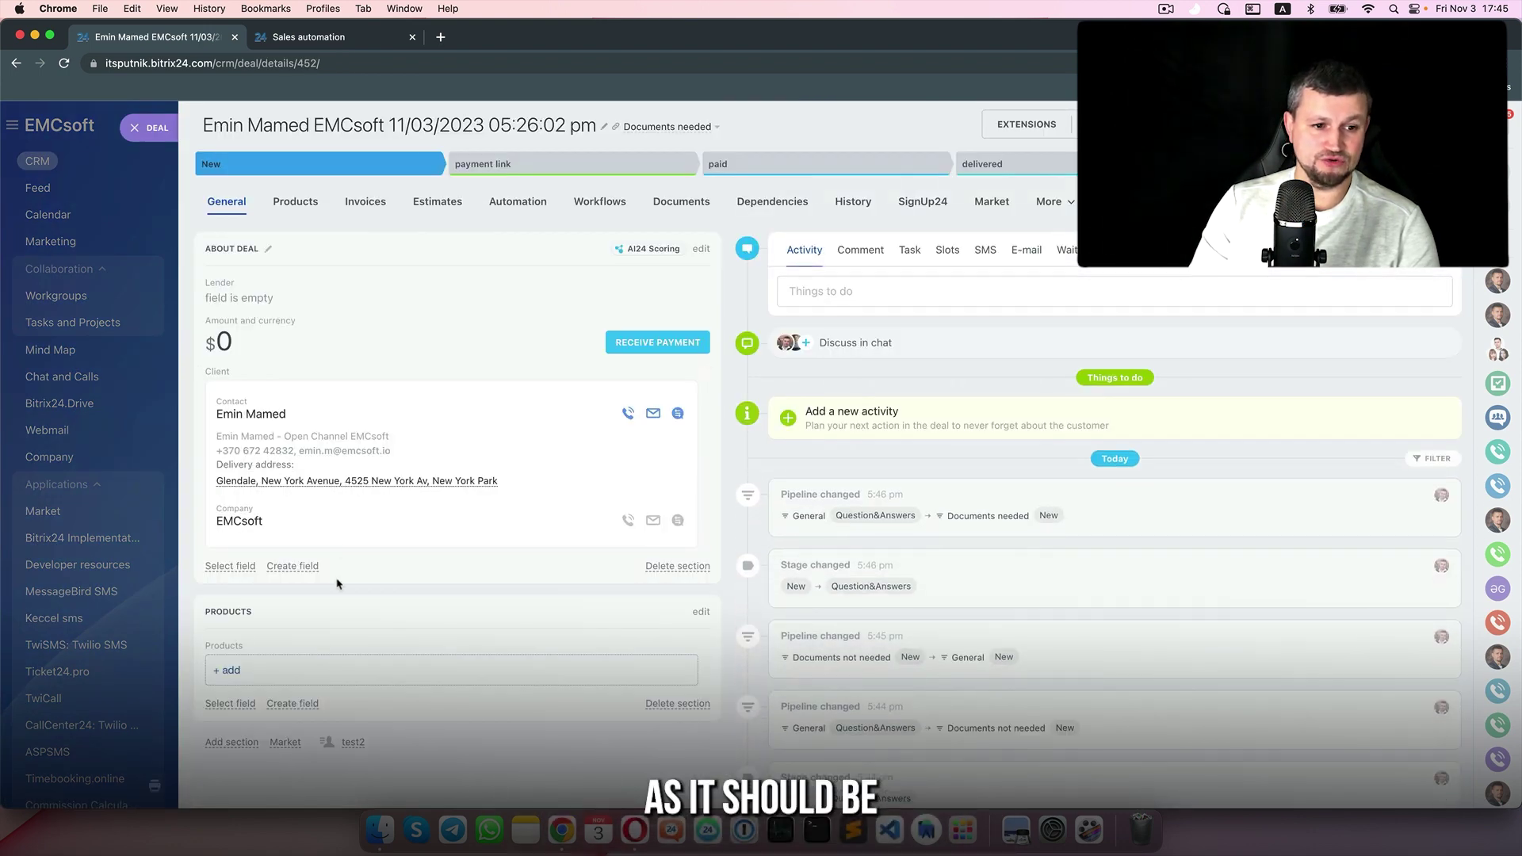
Add the hidden "documents are needed?" field to the deal's About deal section
{"action": "scroll", "coordinate": [337, 584], "scroll_direction": "down", "scroll_amount": 3}
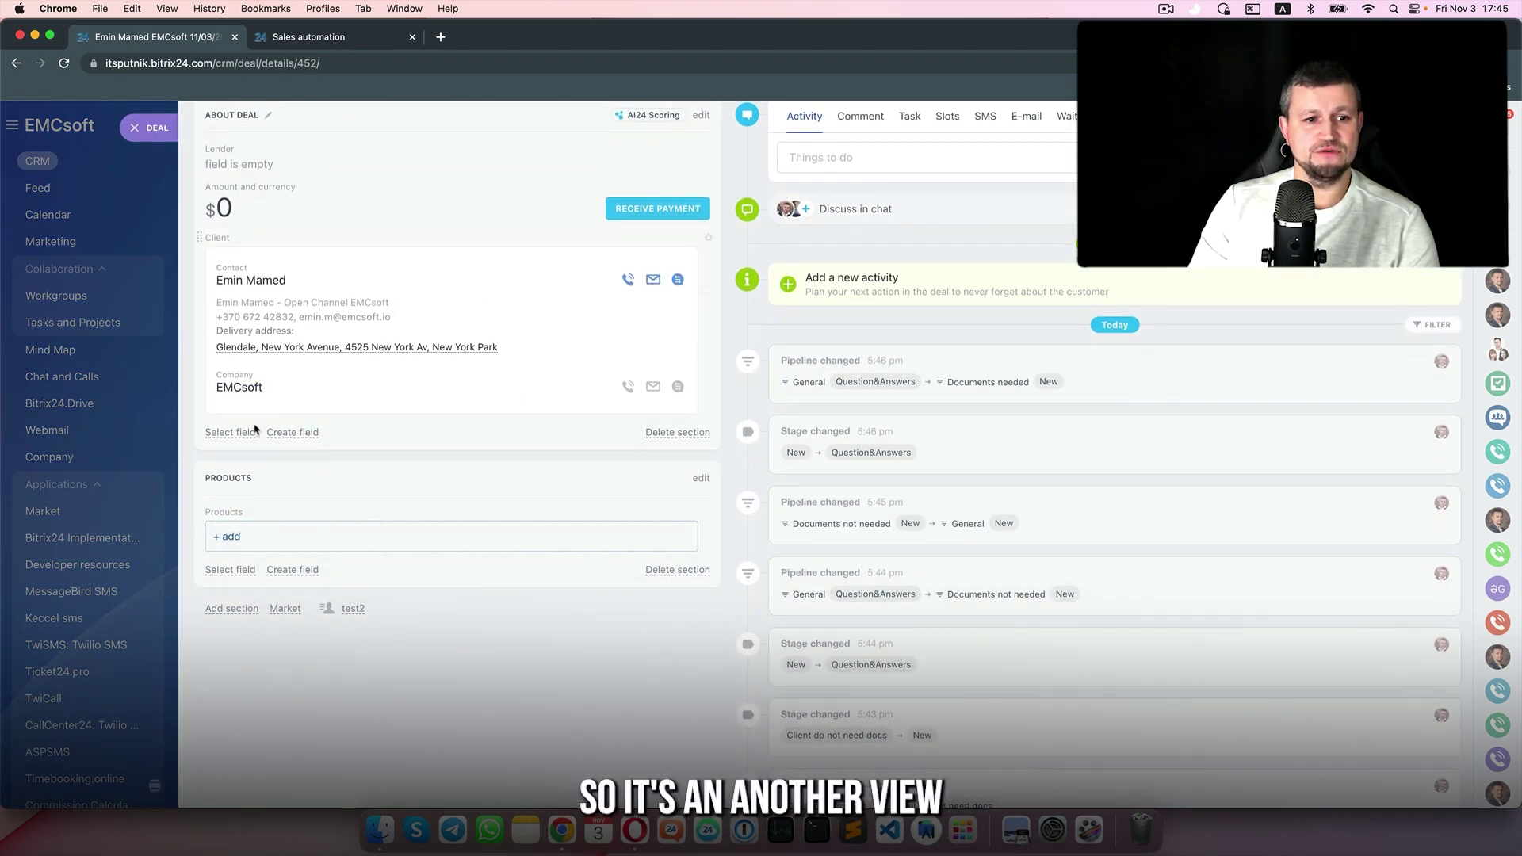
{"action": "left_click", "coordinate": [241, 432]}
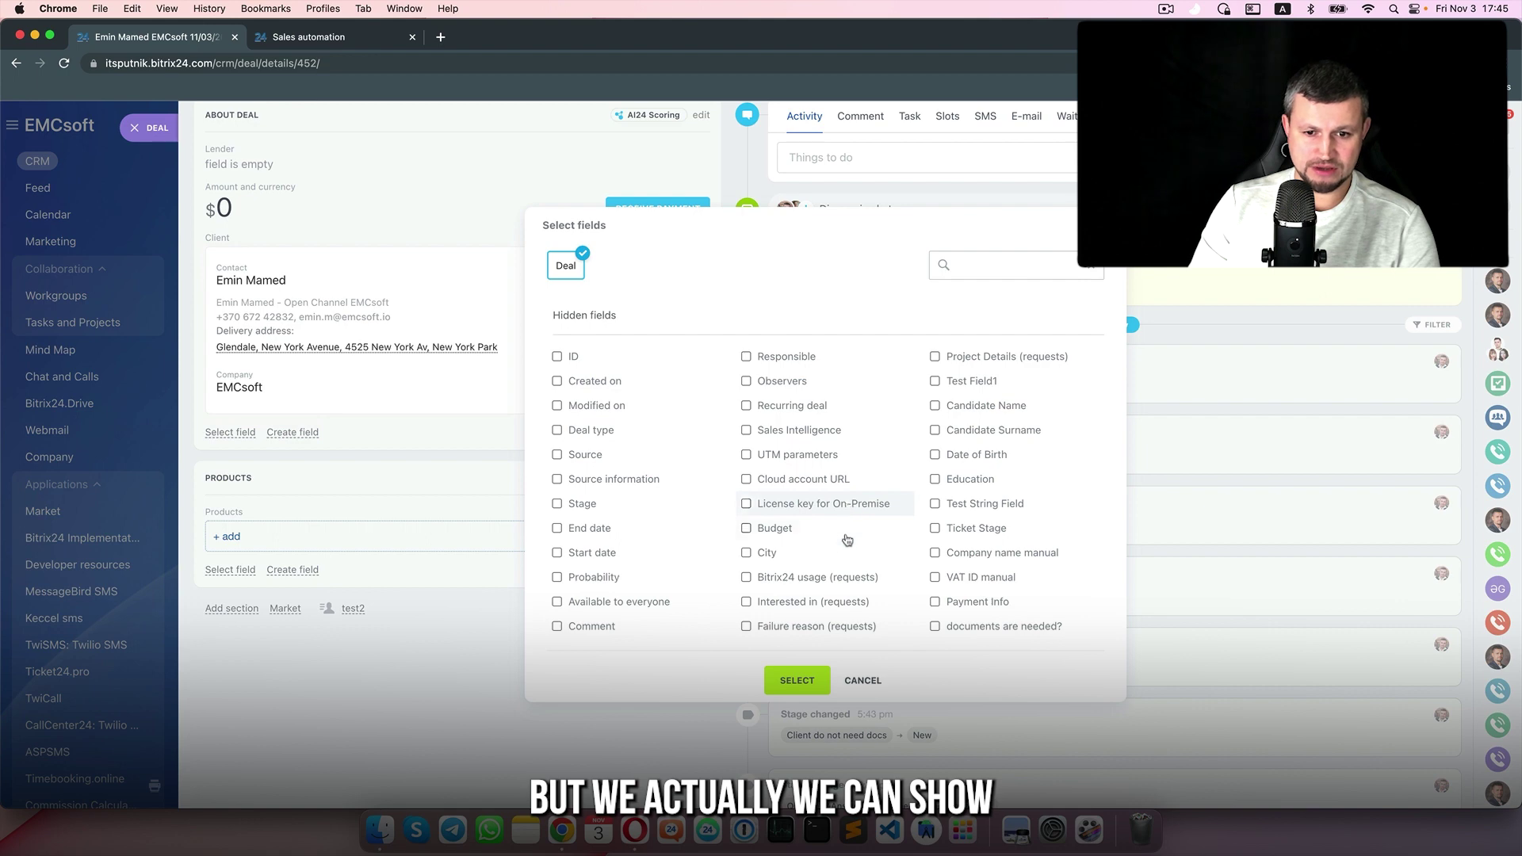
{"action": "left_click", "coordinate": [872, 618]}
{"action": "left_click", "coordinate": [796, 680]}
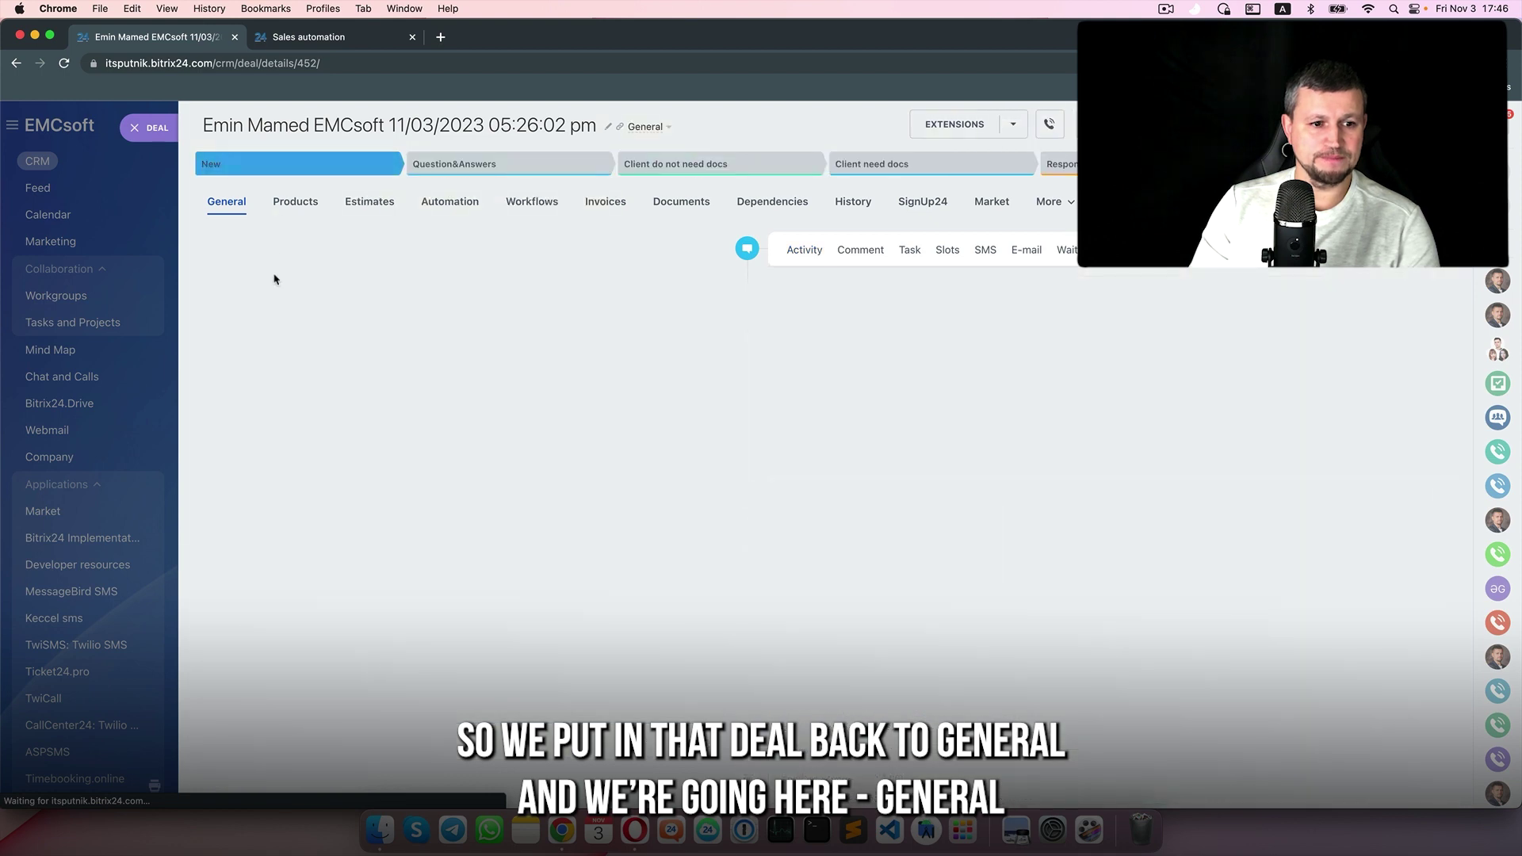
Close the deal and switch the deals board to the General pipeline
{"action": "key", "text": "Escape"}
{"action": "left_click", "coordinate": [491, 222]}
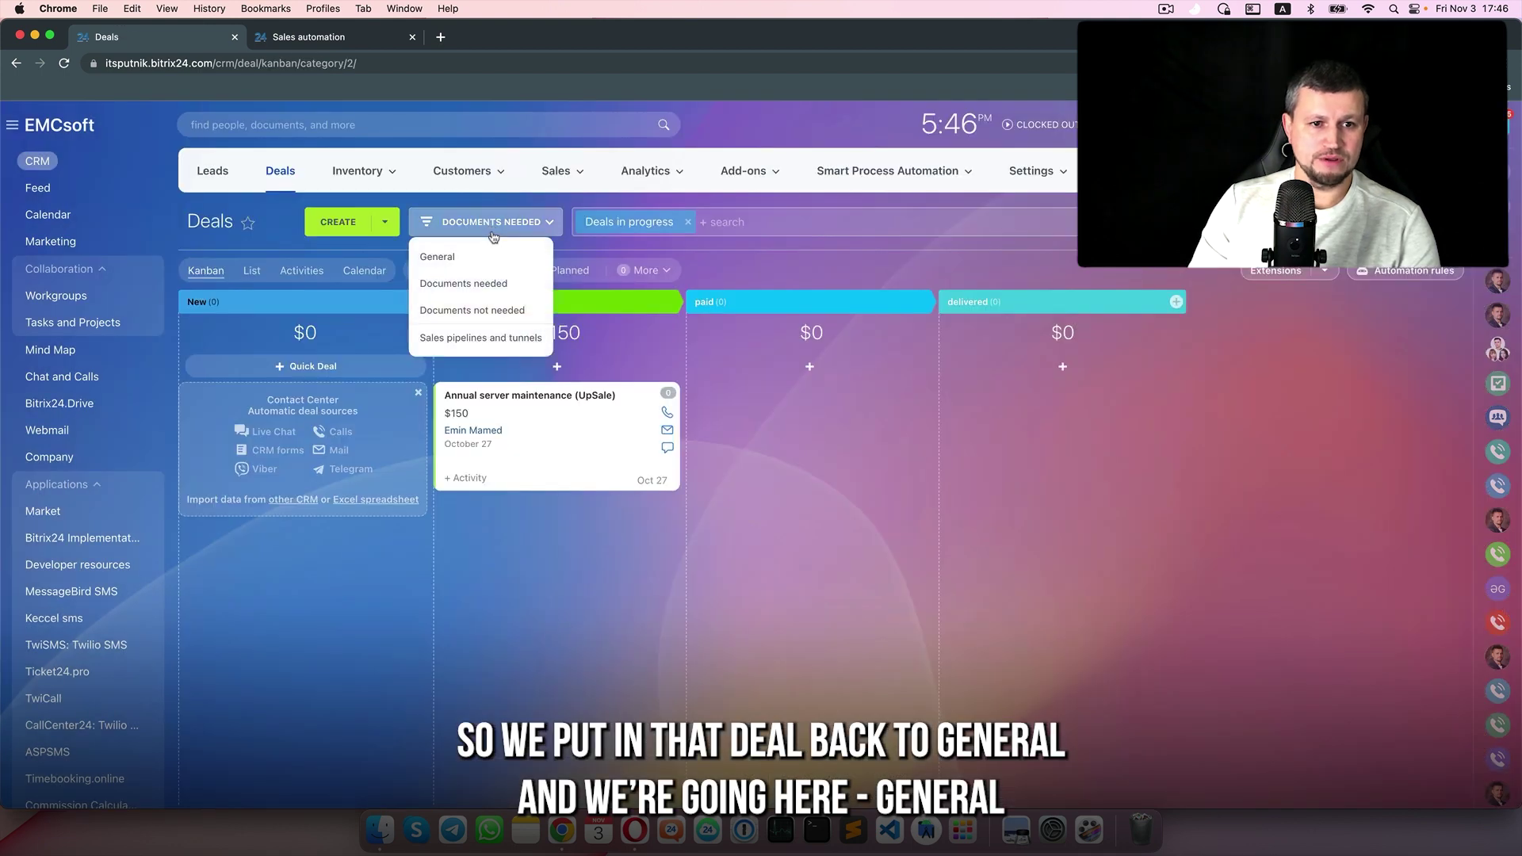
{"action": "left_click", "coordinate": [496, 259]}
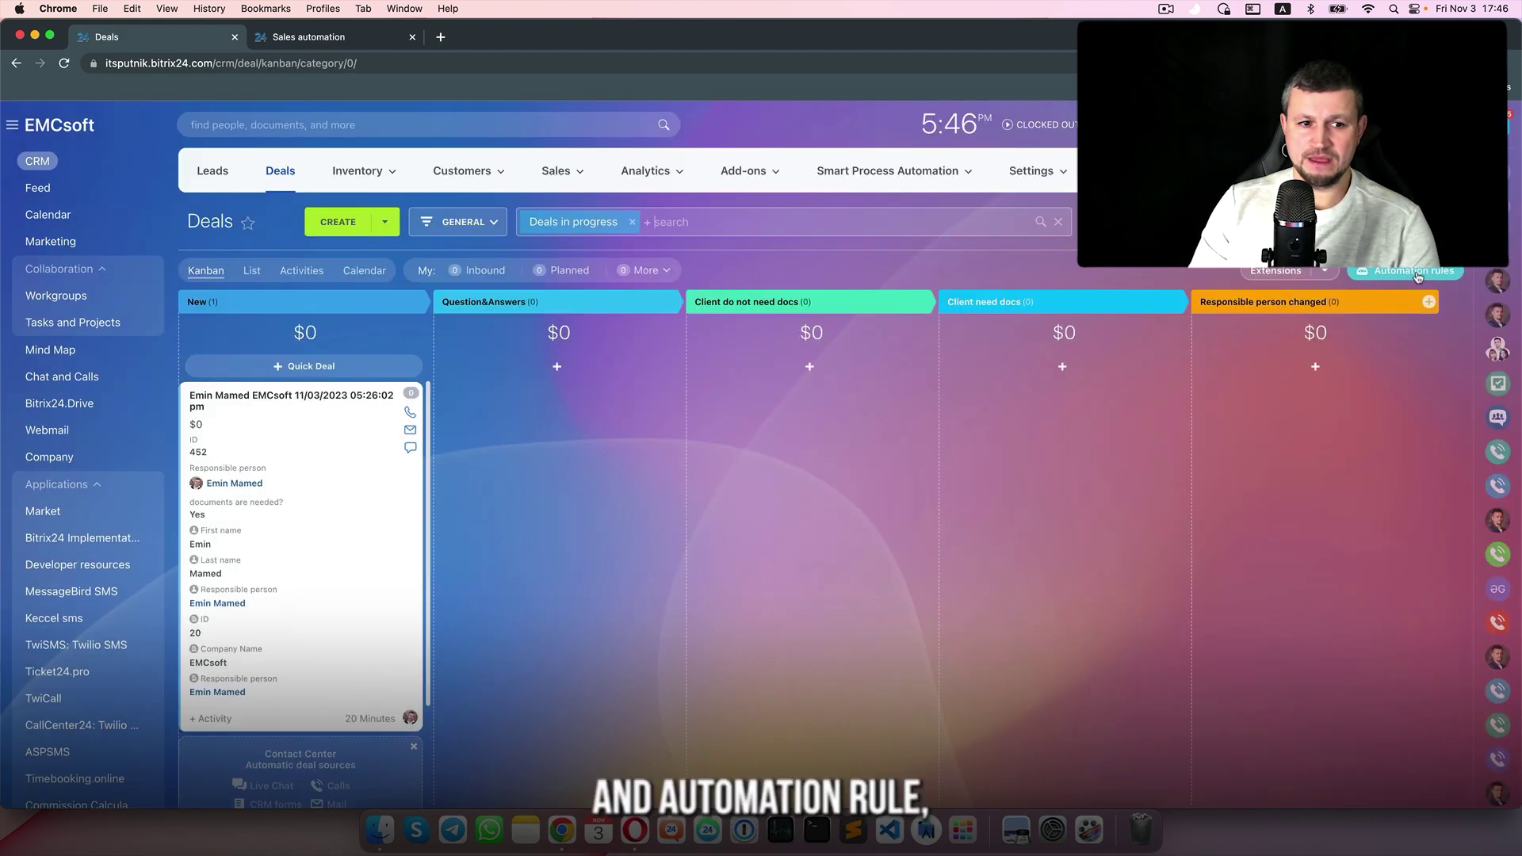
Try adding a Delete item rule from Manage workflow items to the General pipeline's New stage, starting a condition for it
{"action": "left_click", "coordinate": [522, 517]}
{"action": "left_click", "coordinate": [523, 517]}
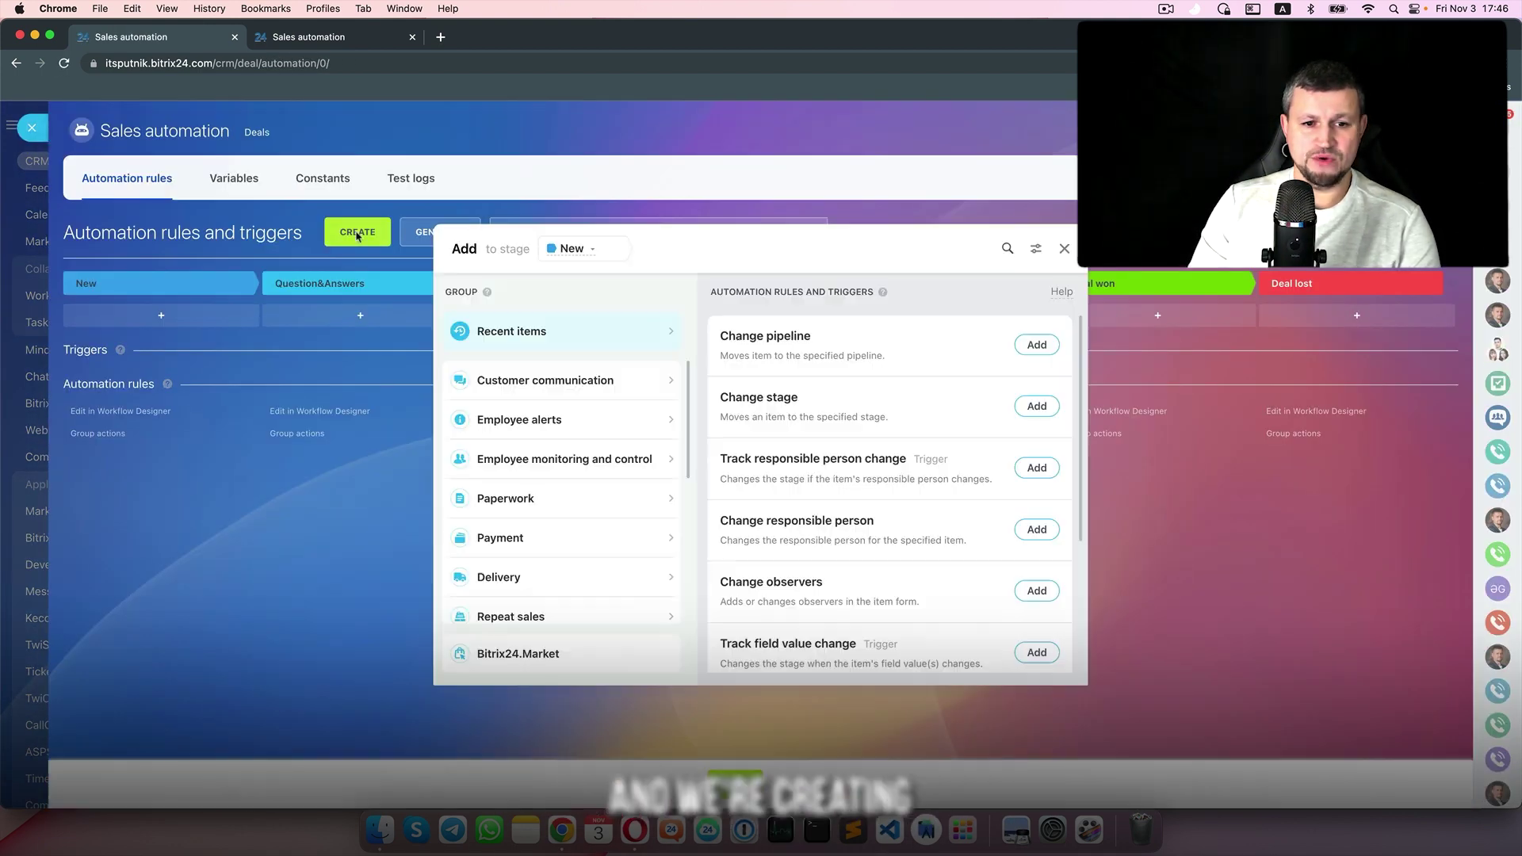
{"action": "scroll", "coordinate": [550, 571], "scroll_direction": "down", "scroll_amount": 5}
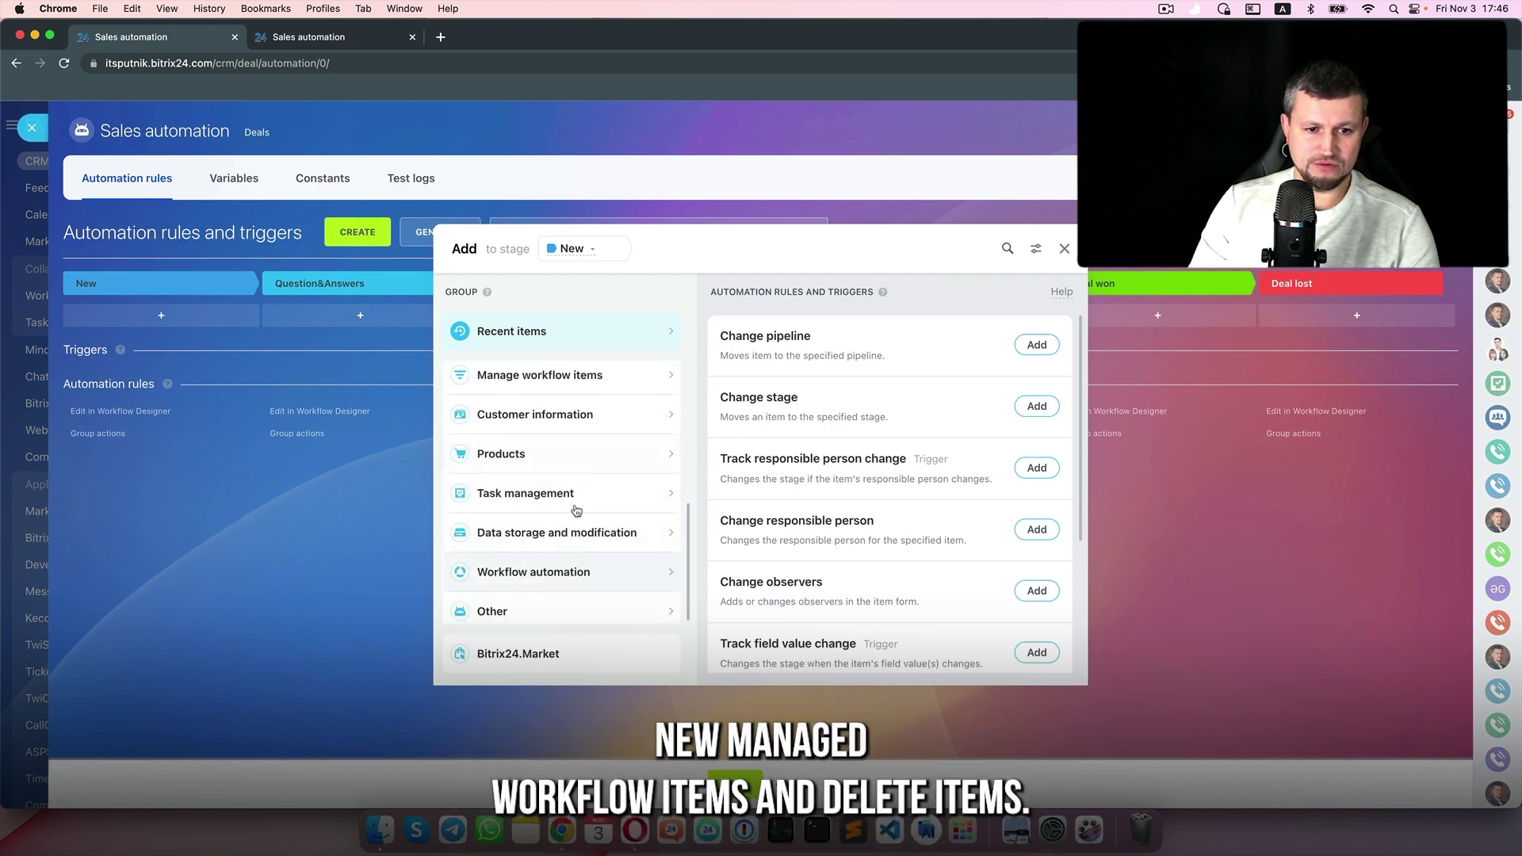
{"action": "left_click", "coordinate": [584, 374]}
{"action": "scroll", "coordinate": [901, 622], "scroll_direction": "down", "scroll_amount": 4}
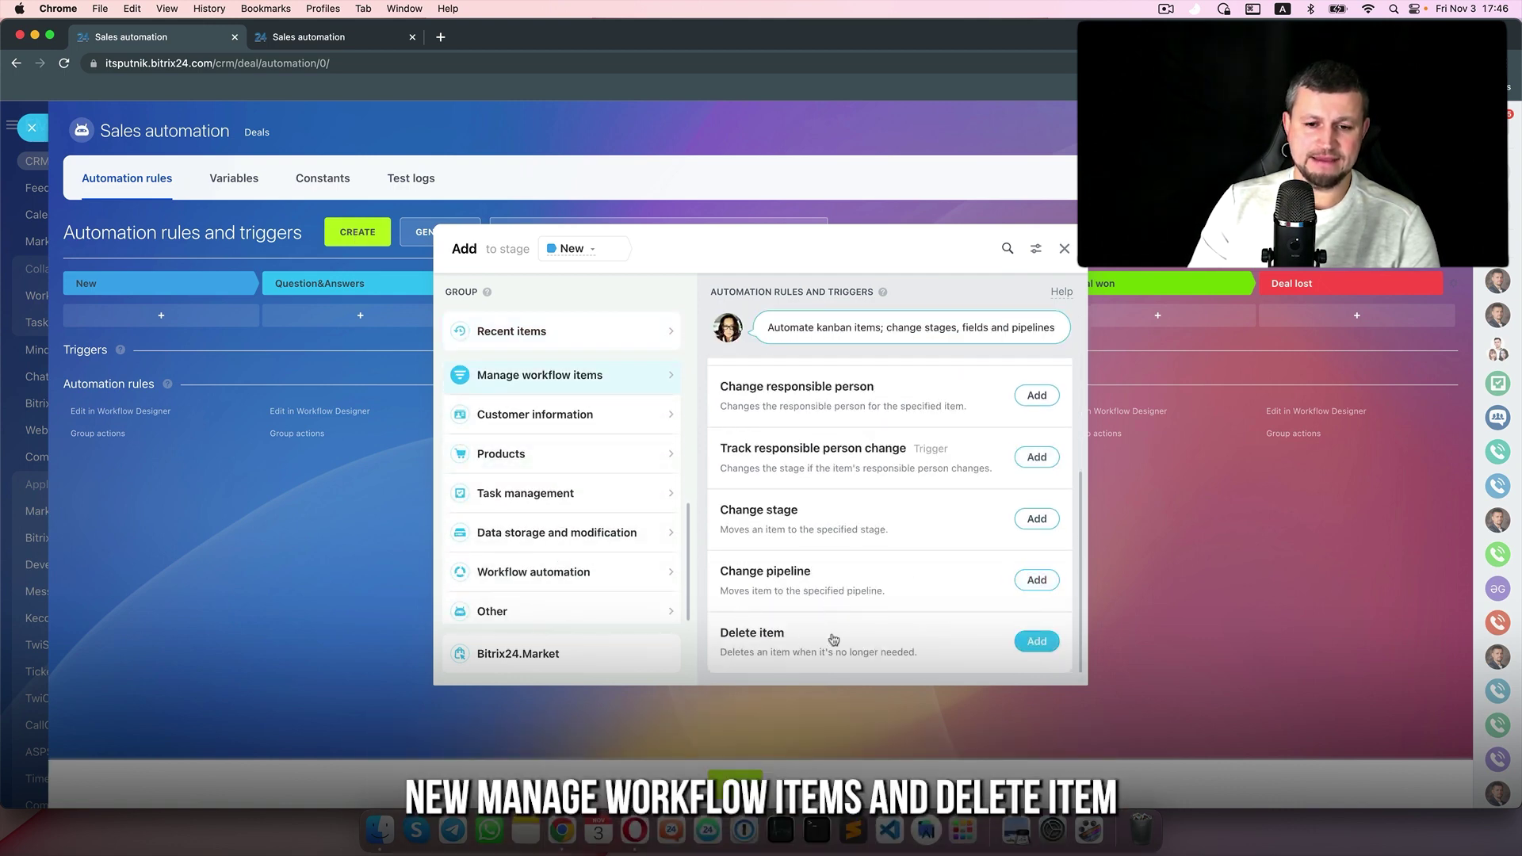
{"action": "left_click", "coordinate": [1035, 641]}
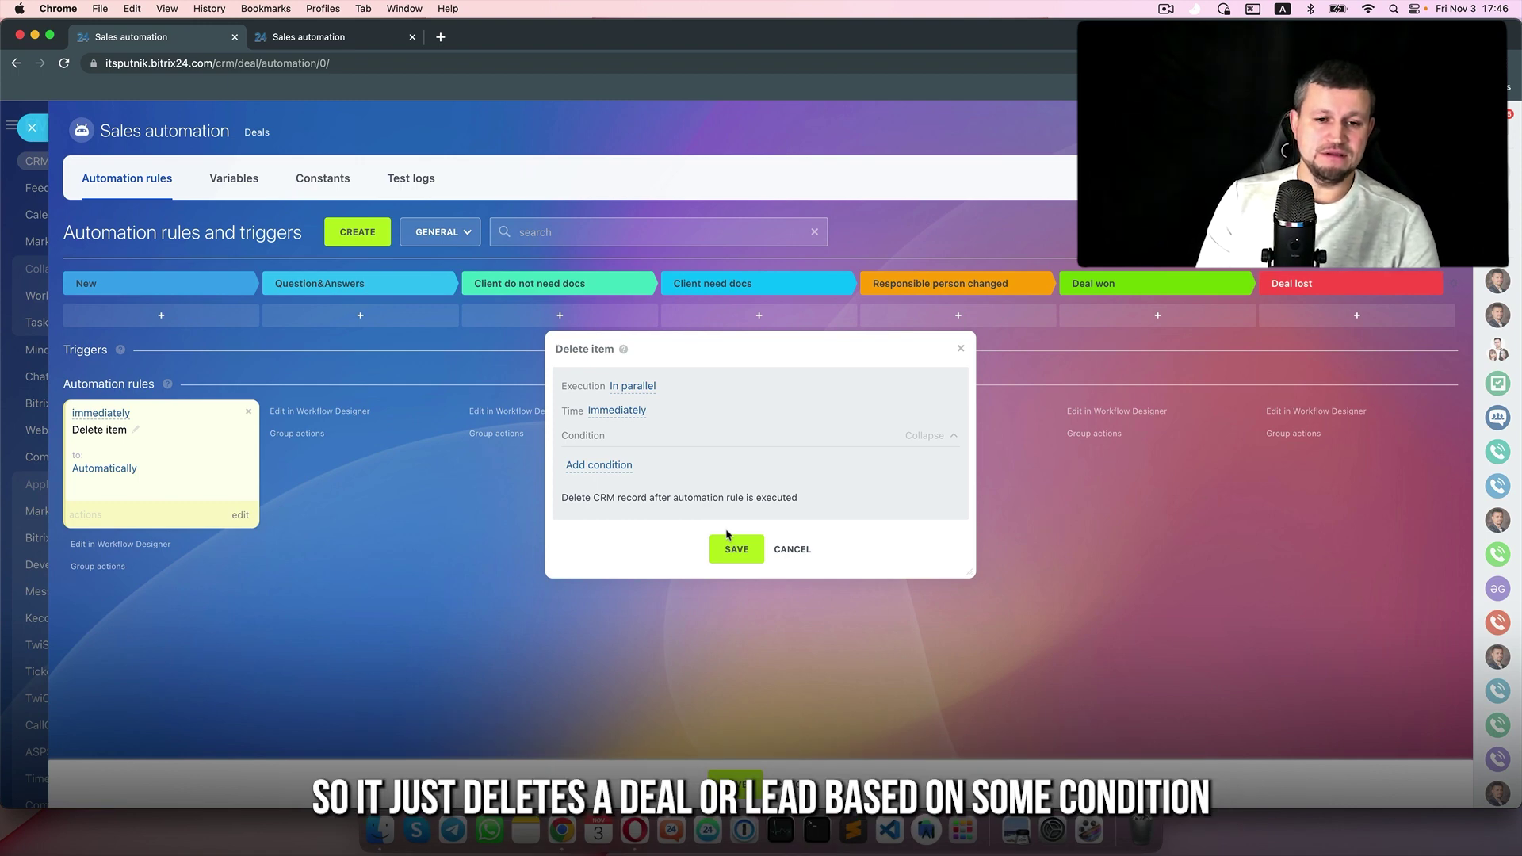
{"action": "left_click", "coordinate": [597, 467]}
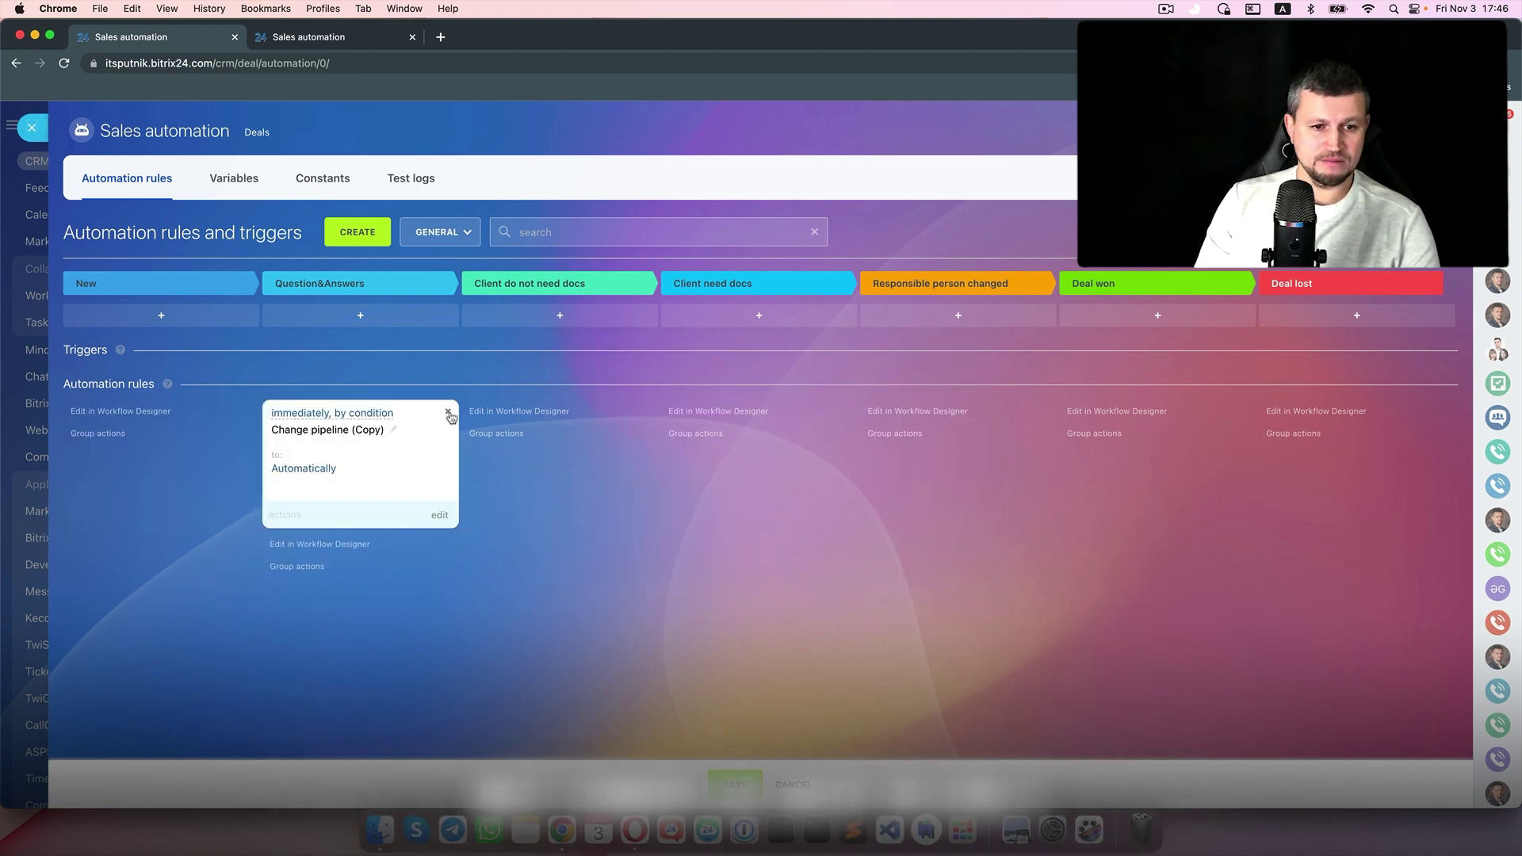
Delete the copied Change pipeline rule from the Question&Answers stage and save the automation rules
{"action": "left_click", "coordinate": [452, 411]}
{"action": "left_click", "coordinate": [736, 620]}
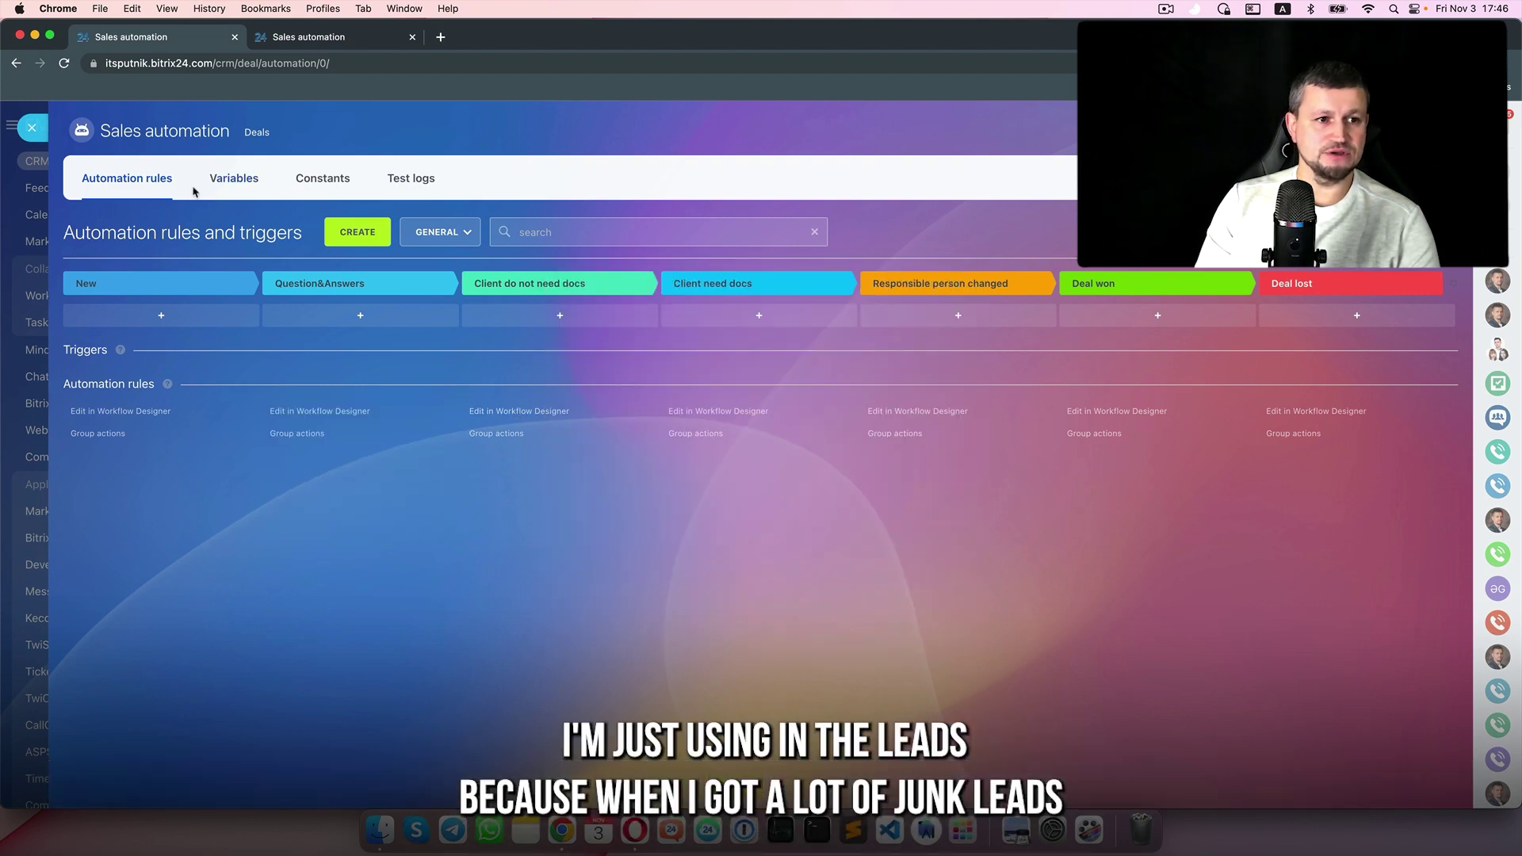
Leave the deal automation and open the automation rules for leads
{"action": "left_click", "coordinate": [19, 125]}
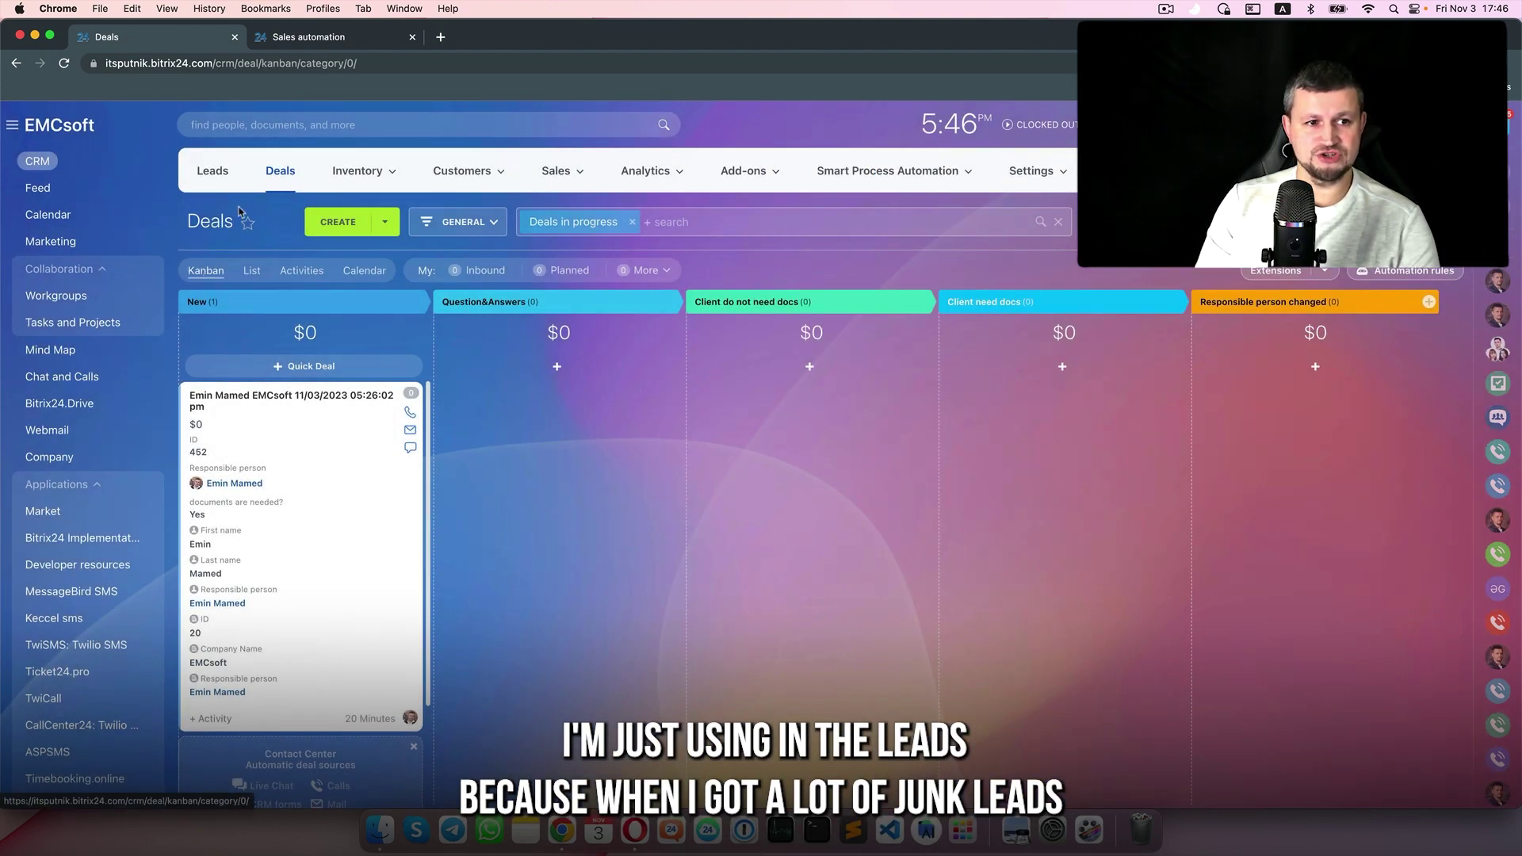
{"action": "left_click", "coordinate": [214, 171]}
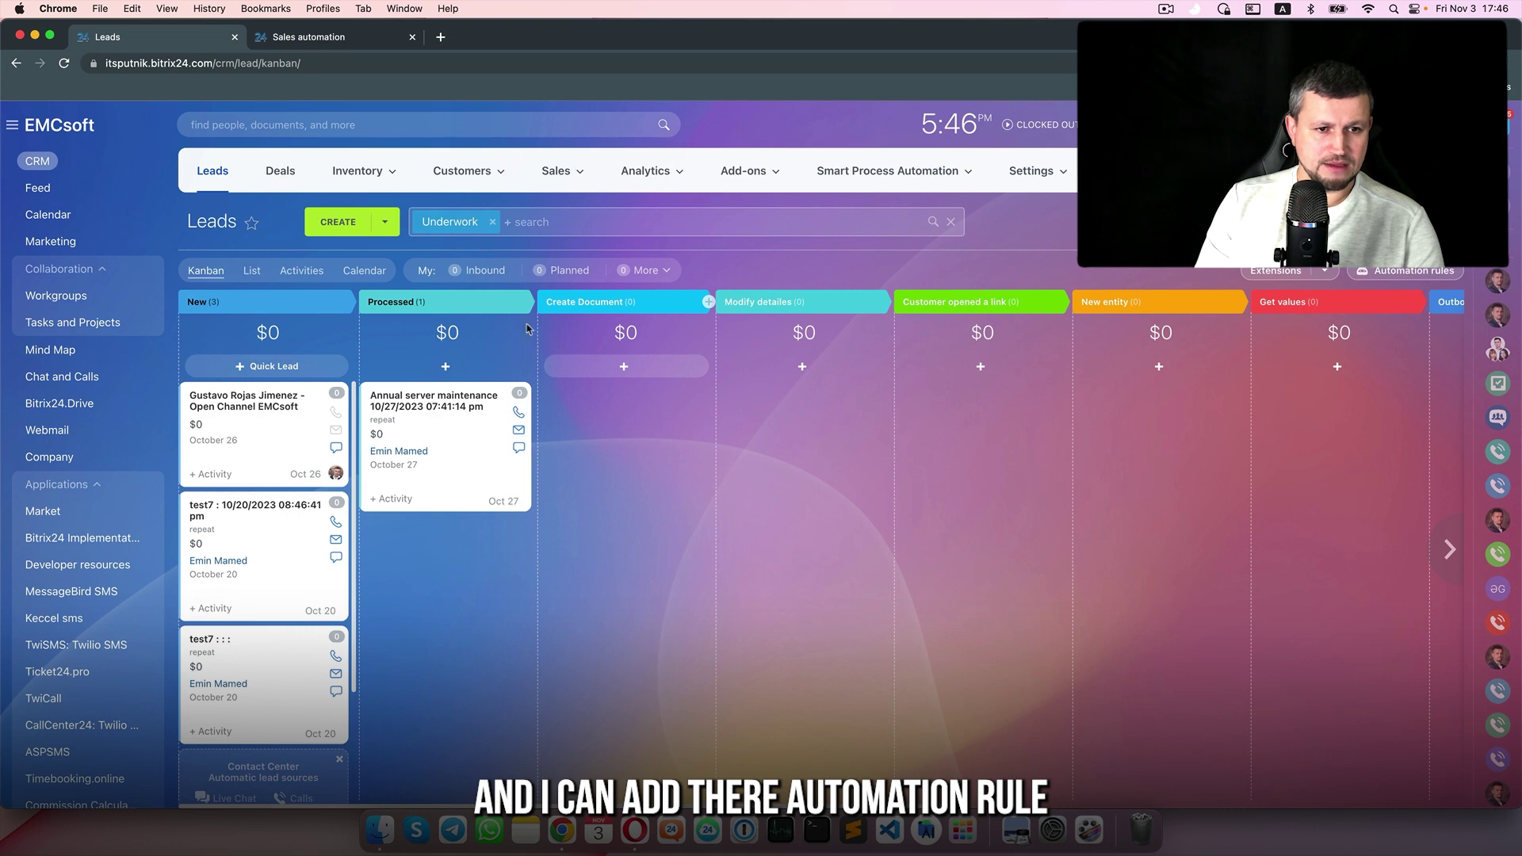
{"action": "left_click", "coordinate": [1414, 273]}
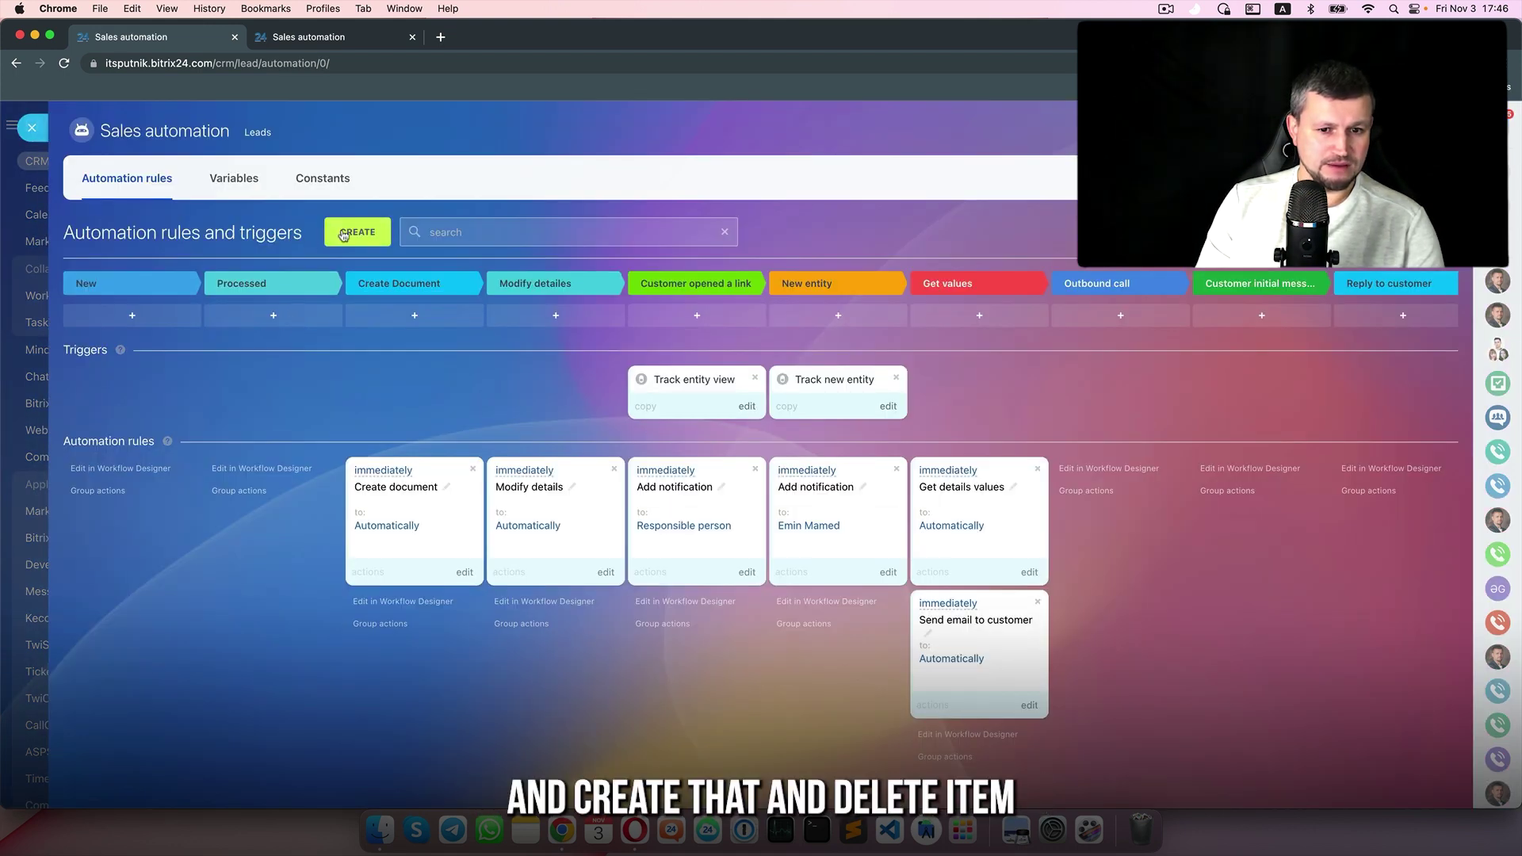
Add a Delete item rule for leads without a condition, move it to the Processed stage, and return to the leads board
{"action": "left_click", "coordinate": [347, 235]}
{"action": "scroll", "coordinate": [554, 476], "scroll_direction": "down", "scroll_amount": 3}
{"action": "left_click", "coordinate": [554, 557]}
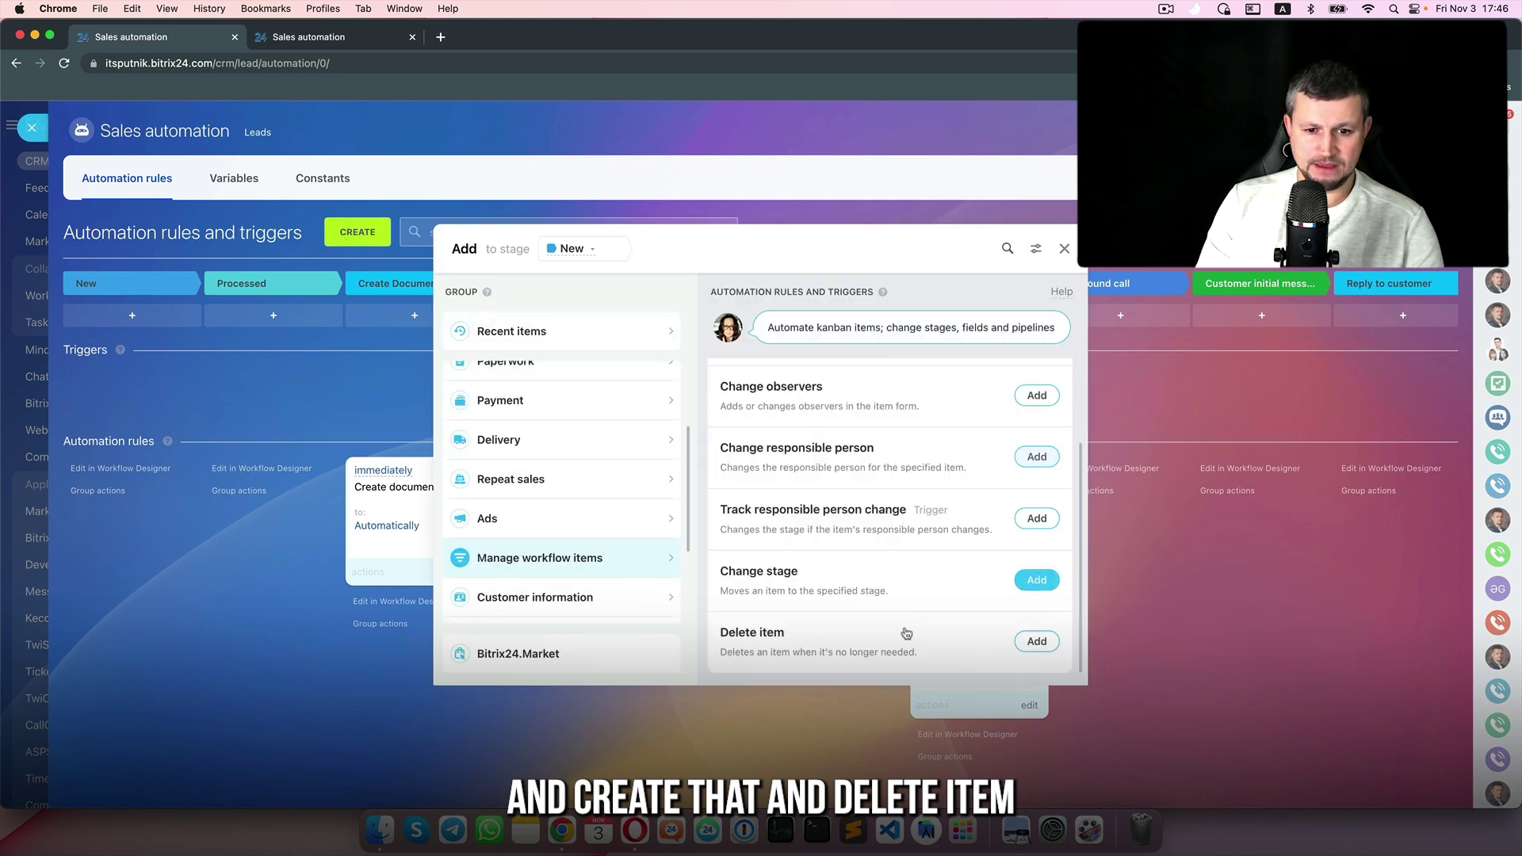
{"action": "left_click", "coordinate": [1050, 636]}
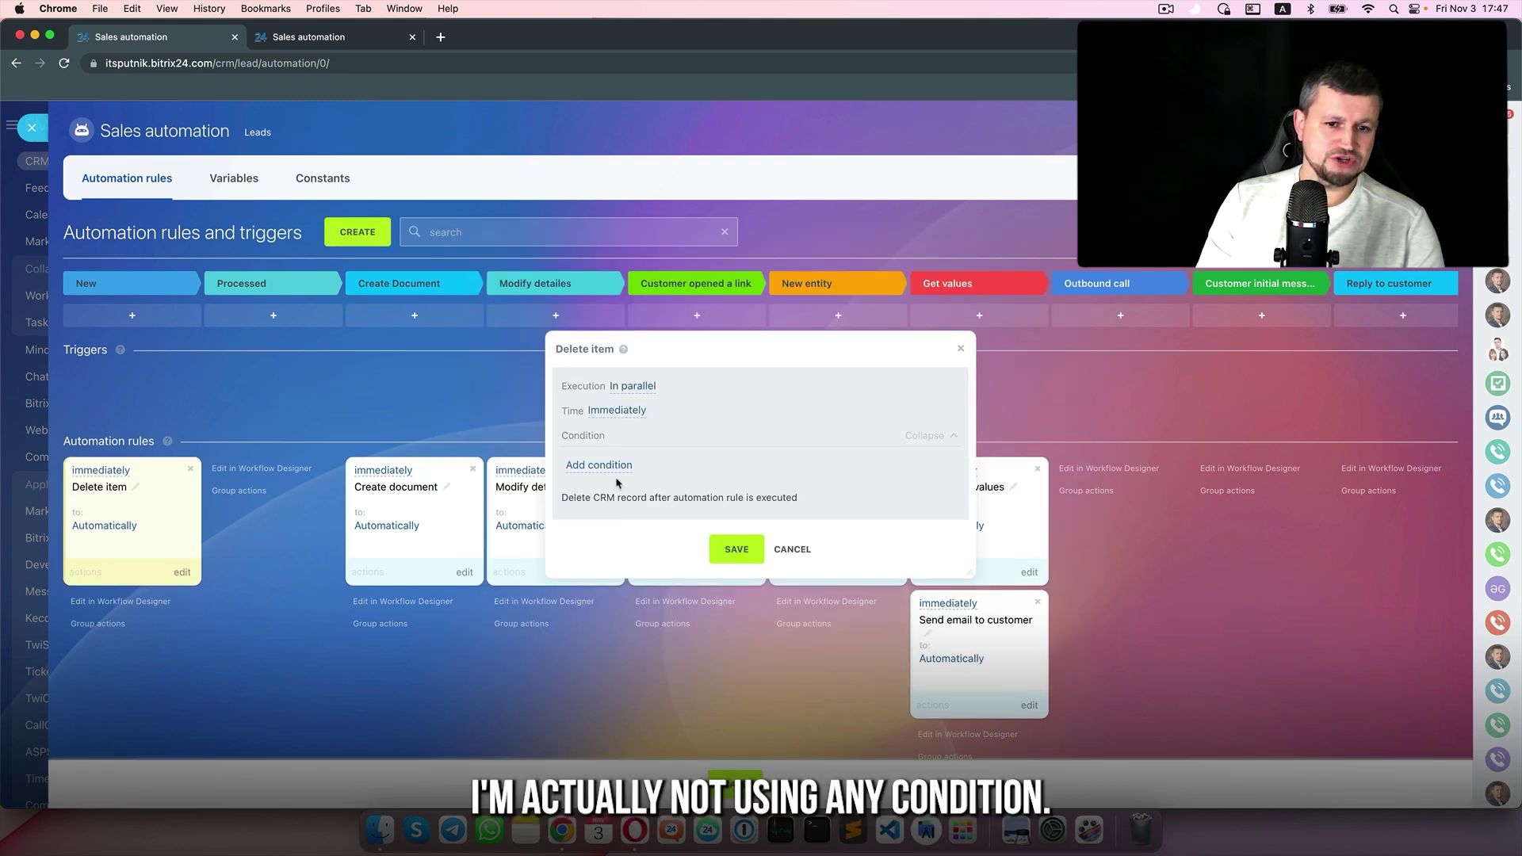
{"action": "left_click", "coordinate": [736, 549]}
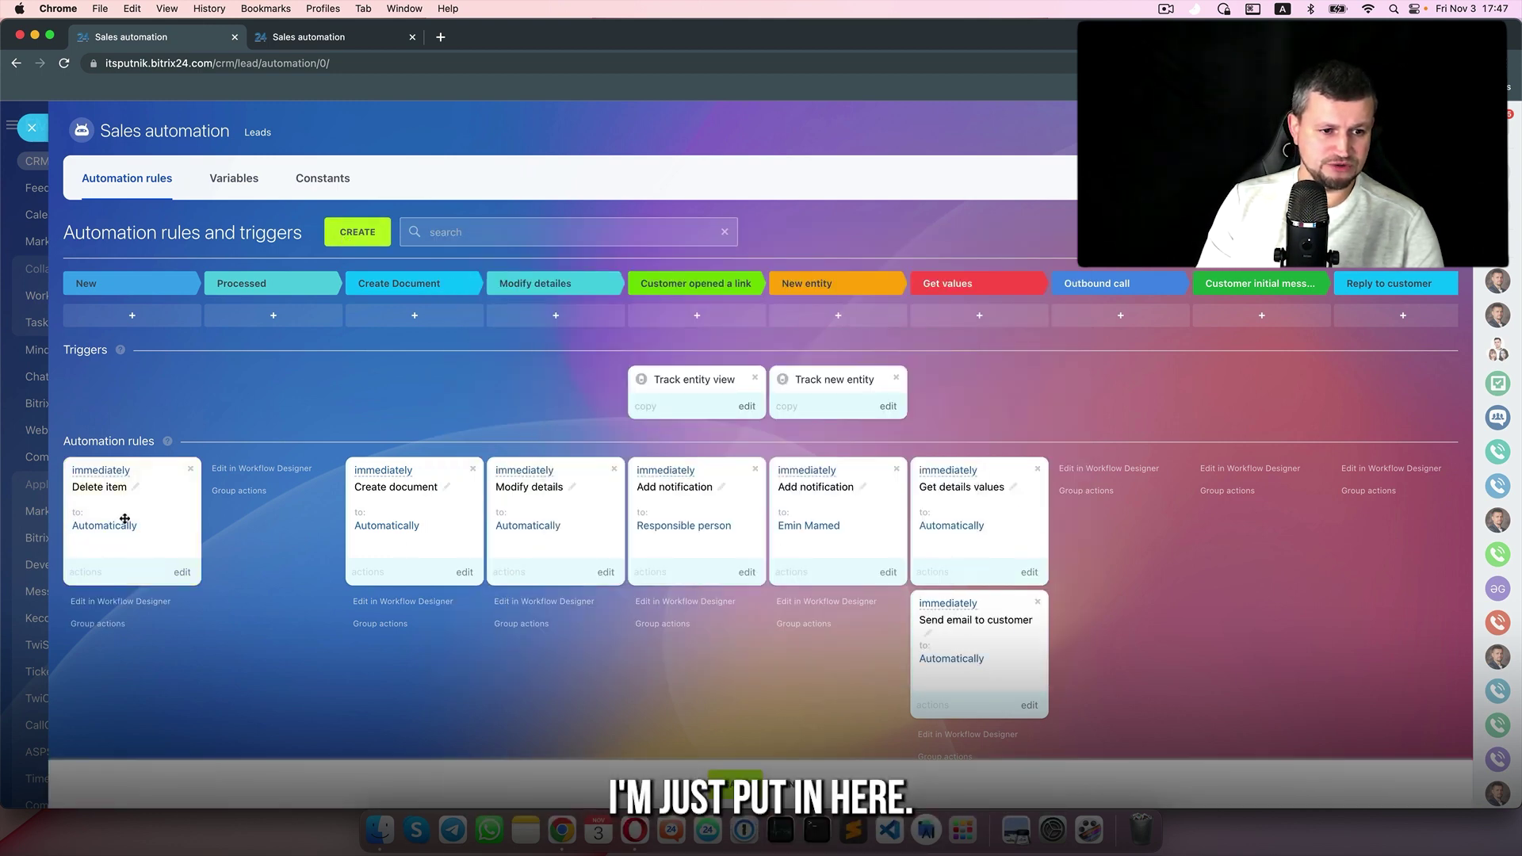
{"action": "left_click_drag", "start_coordinate": [122, 516], "coordinate": [248, 520]}
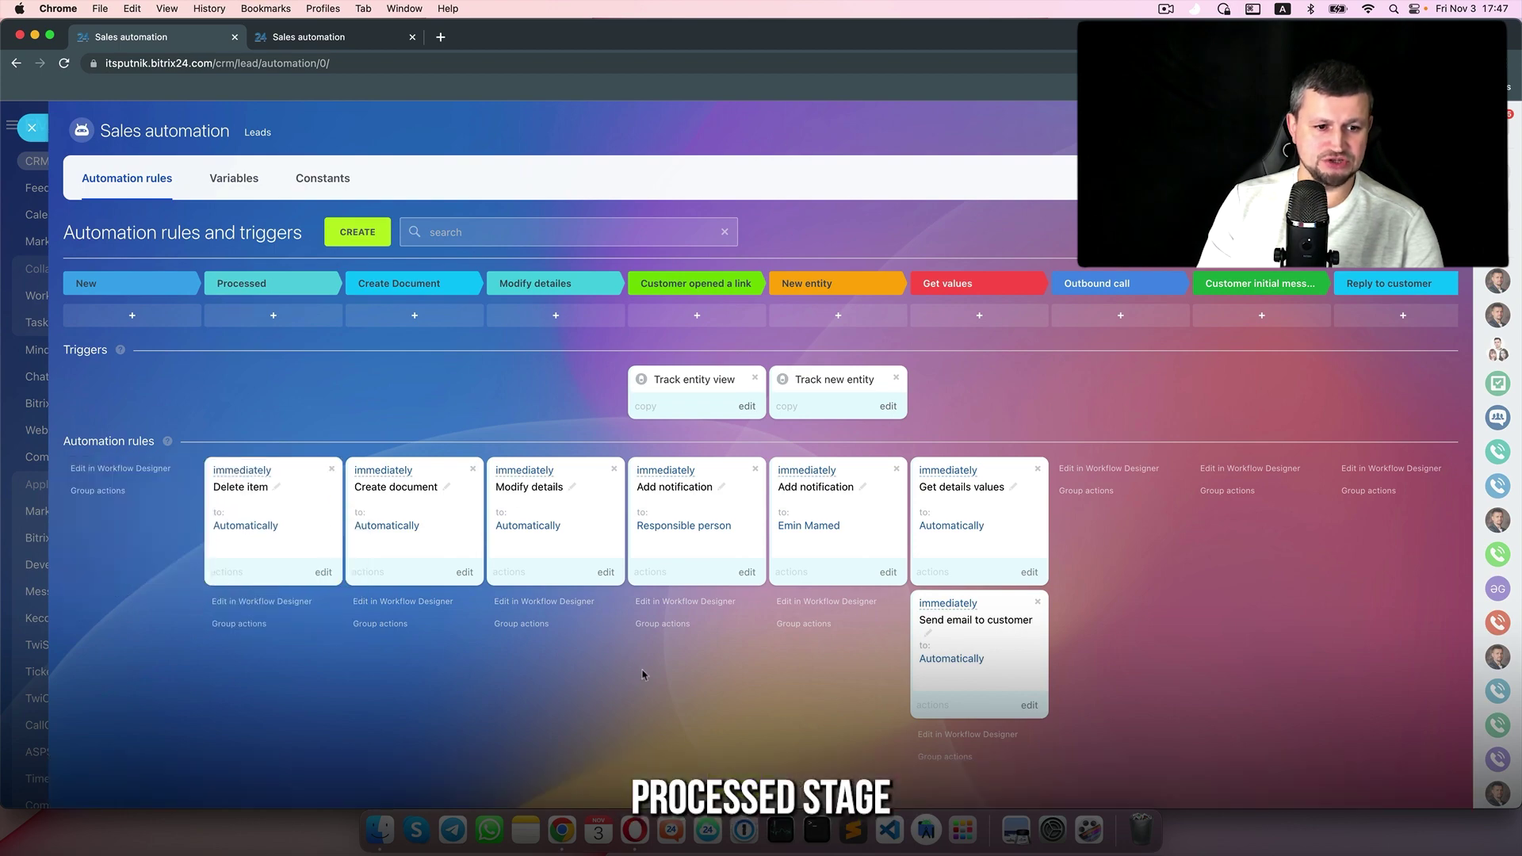
{"action": "left_click", "coordinate": [32, 127]}
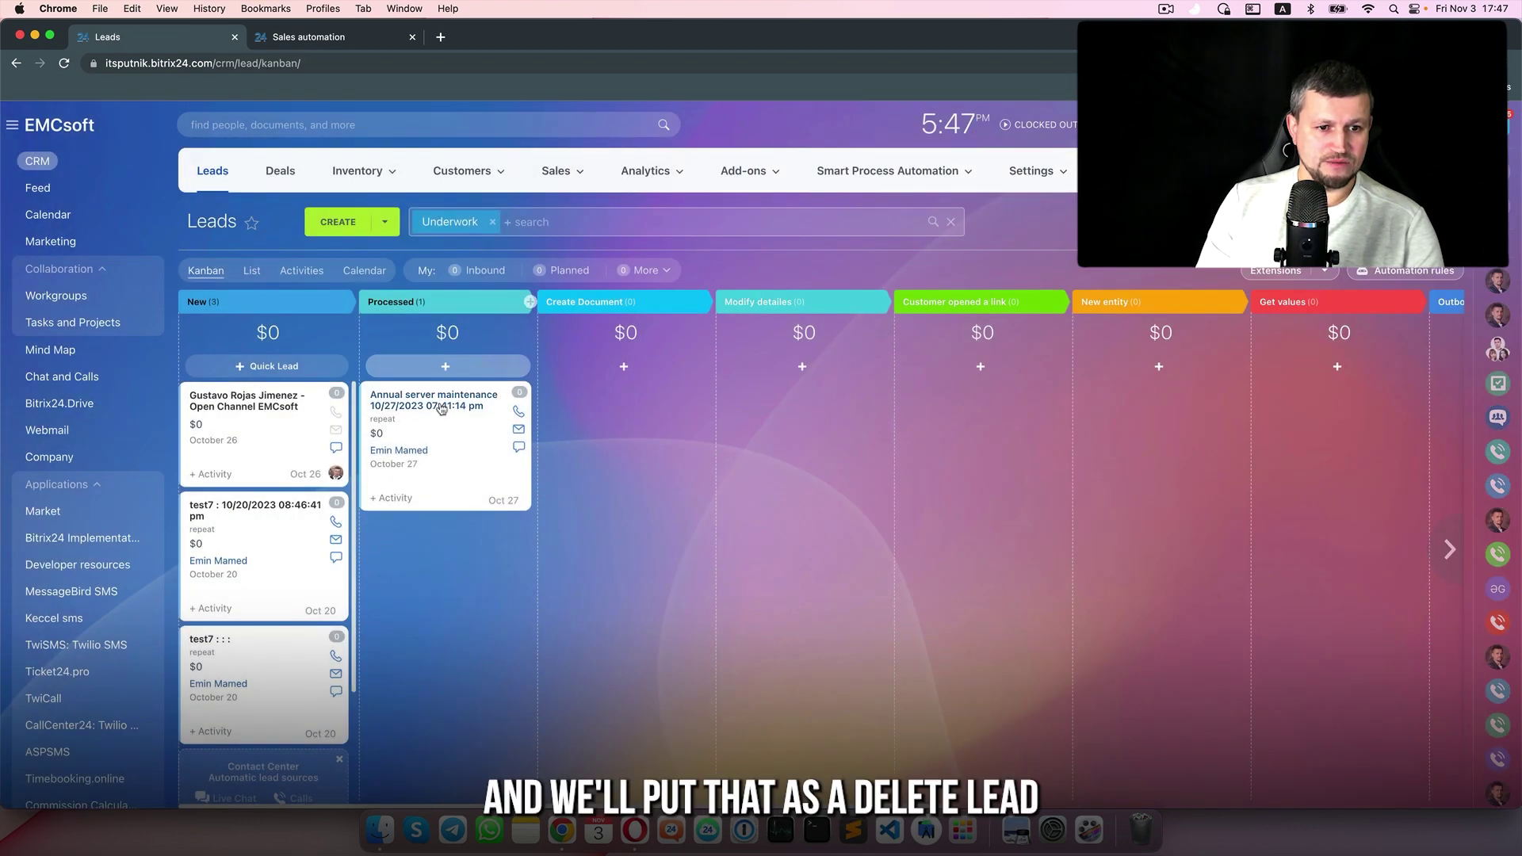
Move the Annual server maintenance lead to Create Document and rename the Processed stage to "Delete Lead"
{"action": "left_click_drag", "start_coordinate": [382, 400], "coordinate": [602, 406]}
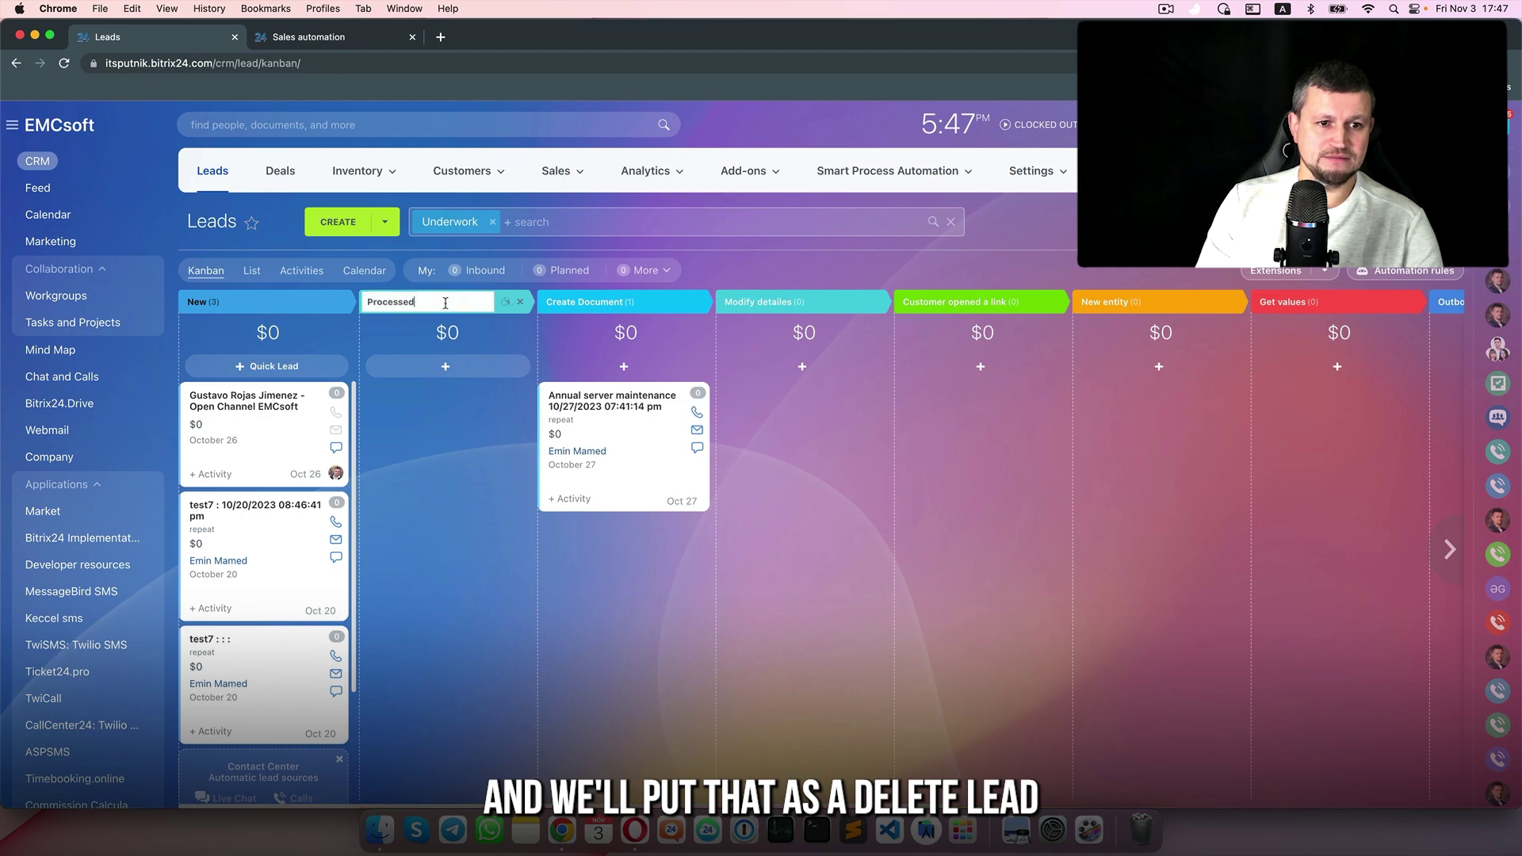
{"action": "type", "text": "Delete Lead"}
{"action": "key", "text": "Return"}
Move the first two New leads to the Delete Lead stage, and delete the remaining New lead directly from the board
{"action": "left_click_drag", "start_coordinate": [208, 407], "coordinate": [382, 438]}
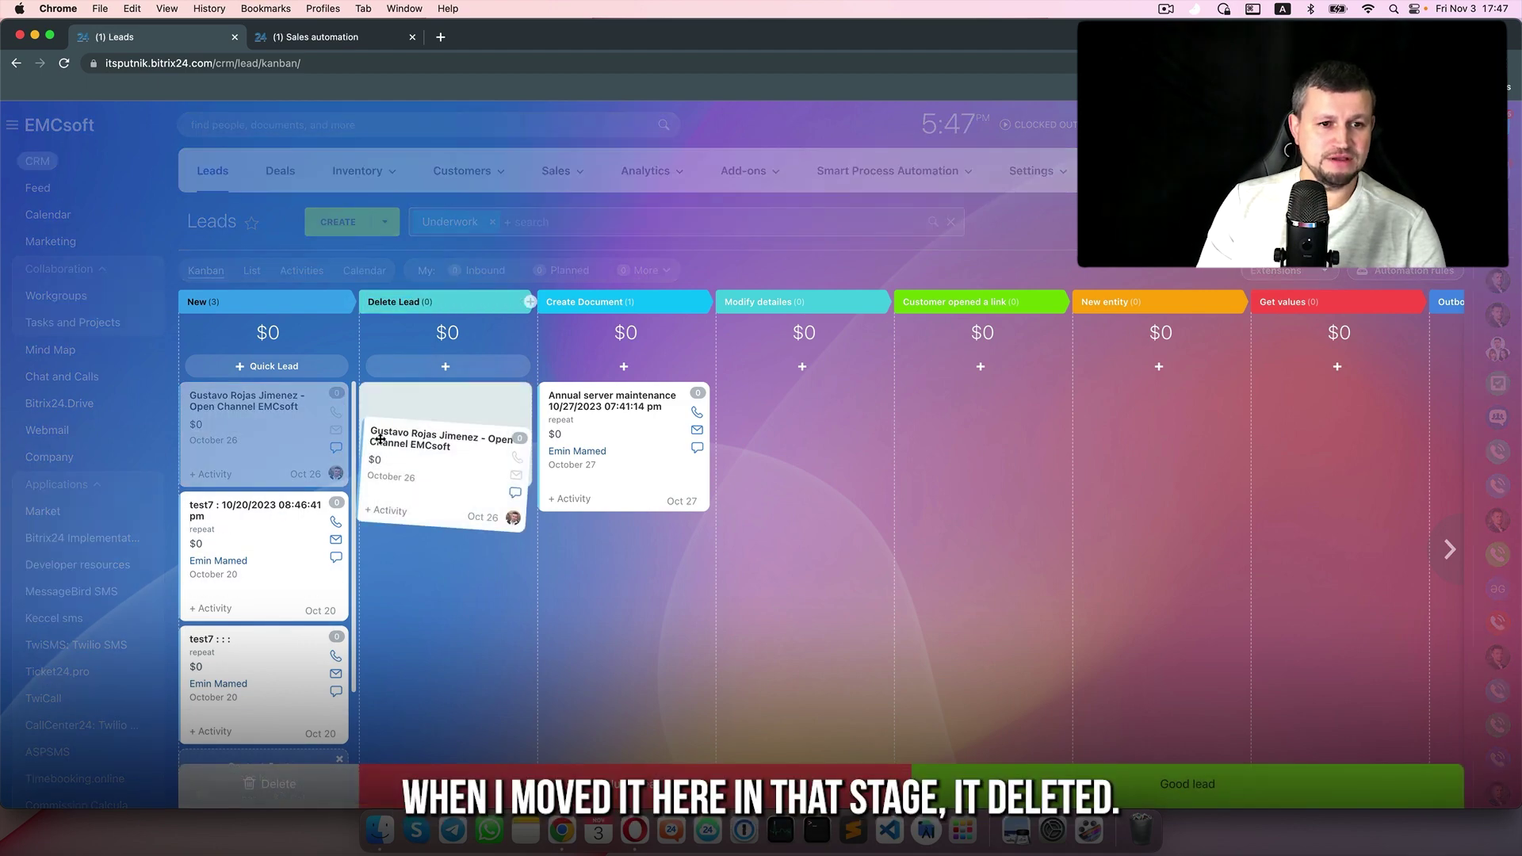
{"action": "left_click_drag", "start_coordinate": [215, 428], "coordinate": [399, 449]}
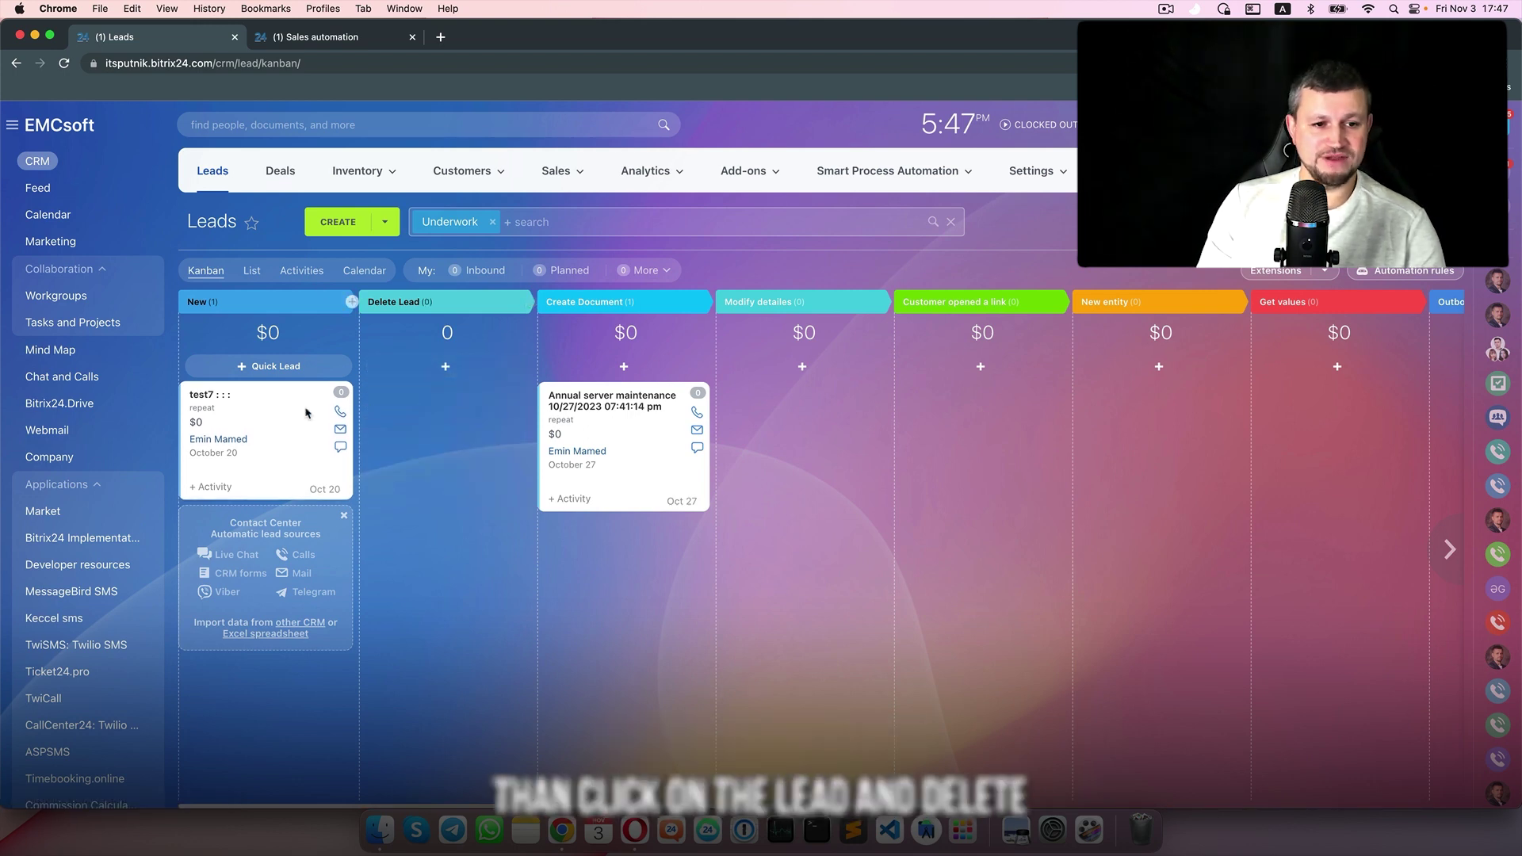
{"action": "left_click", "coordinate": [306, 412]}
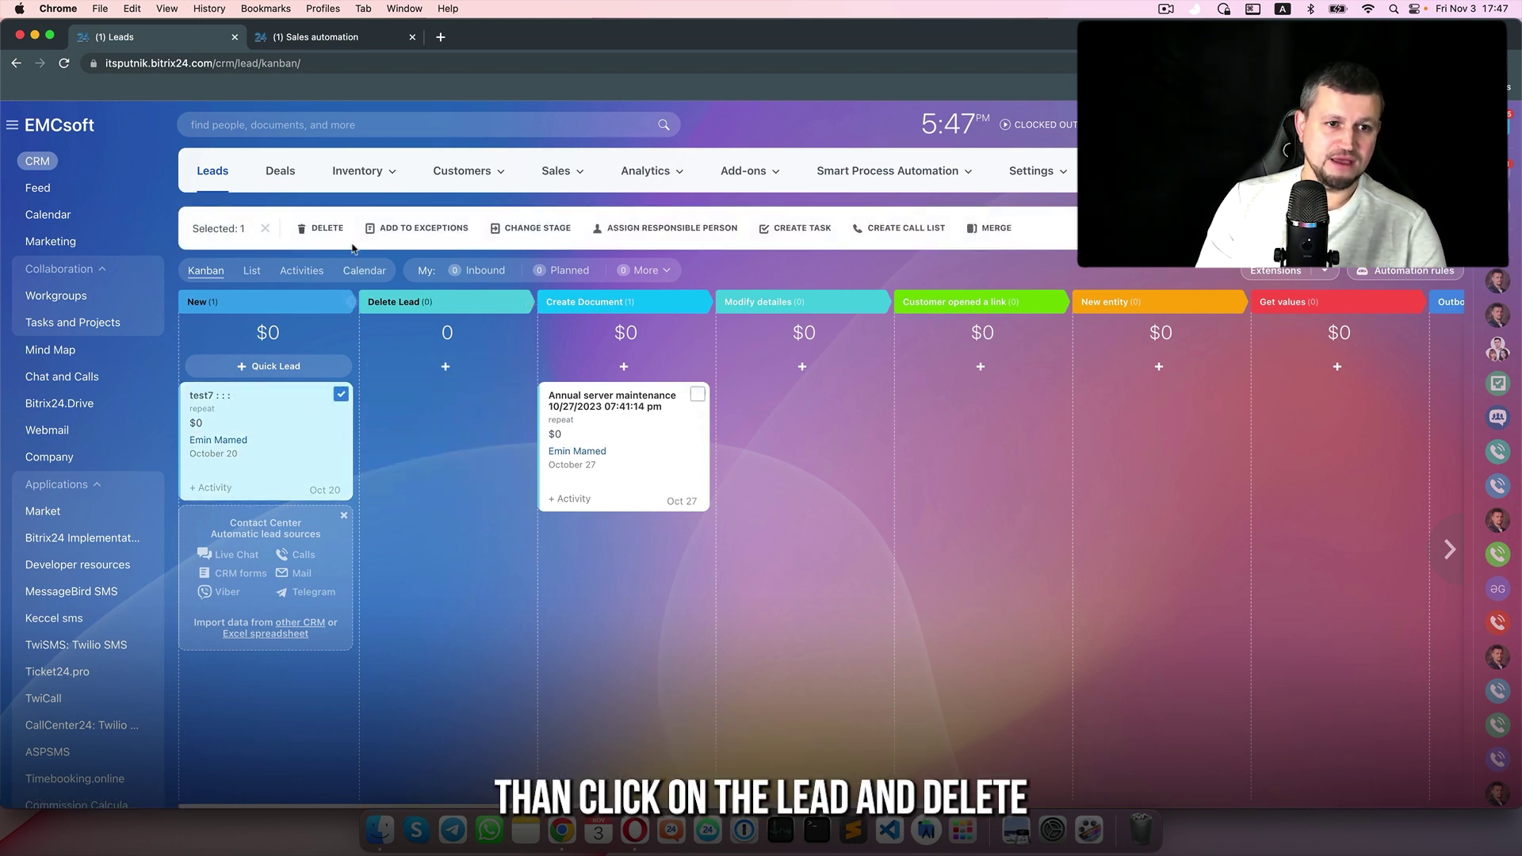
{"action": "left_click", "coordinate": [322, 228]}
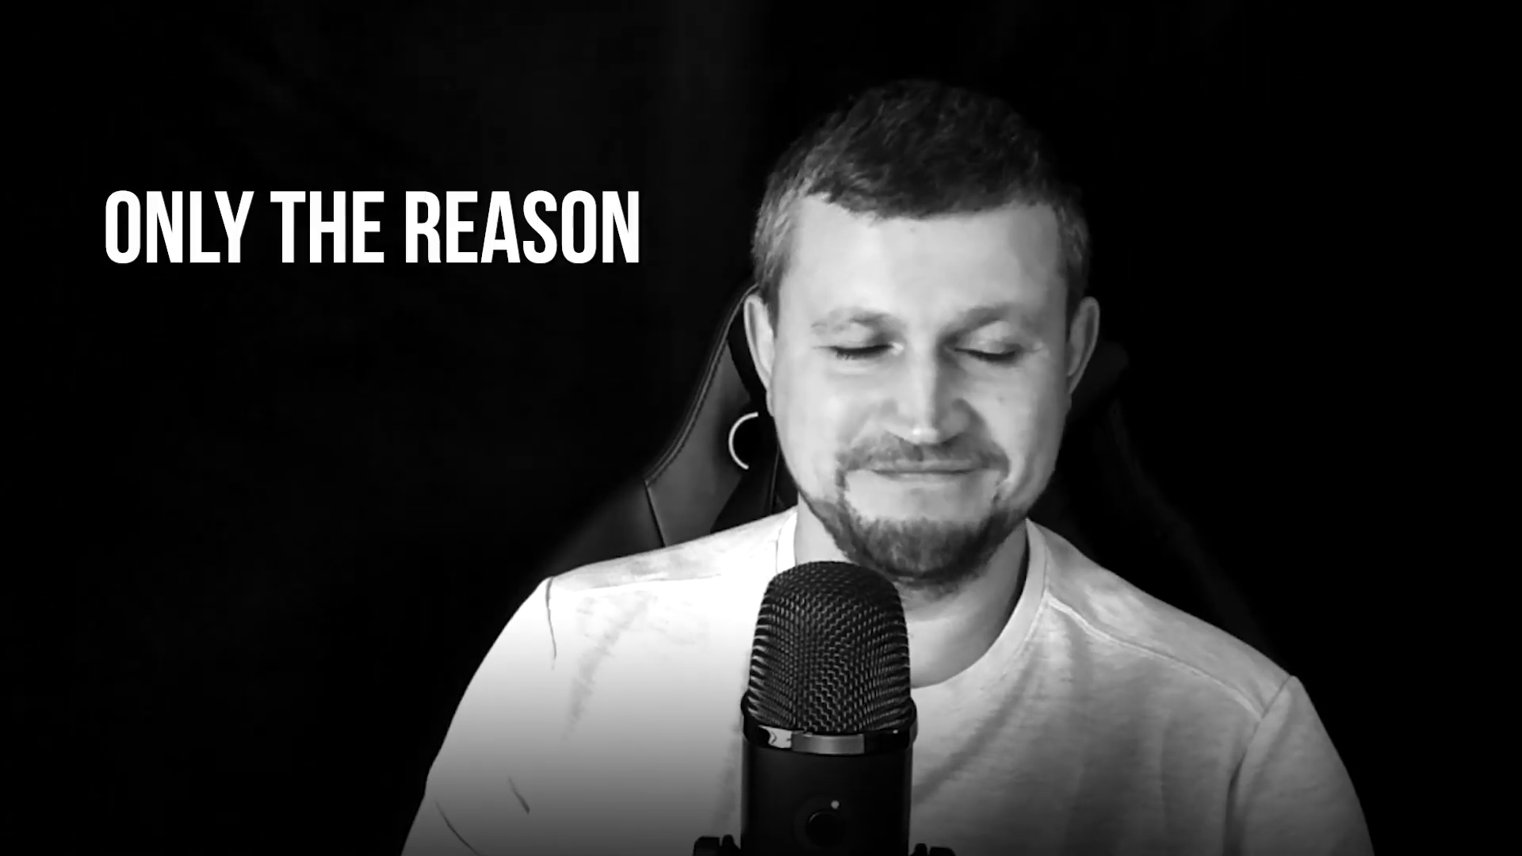